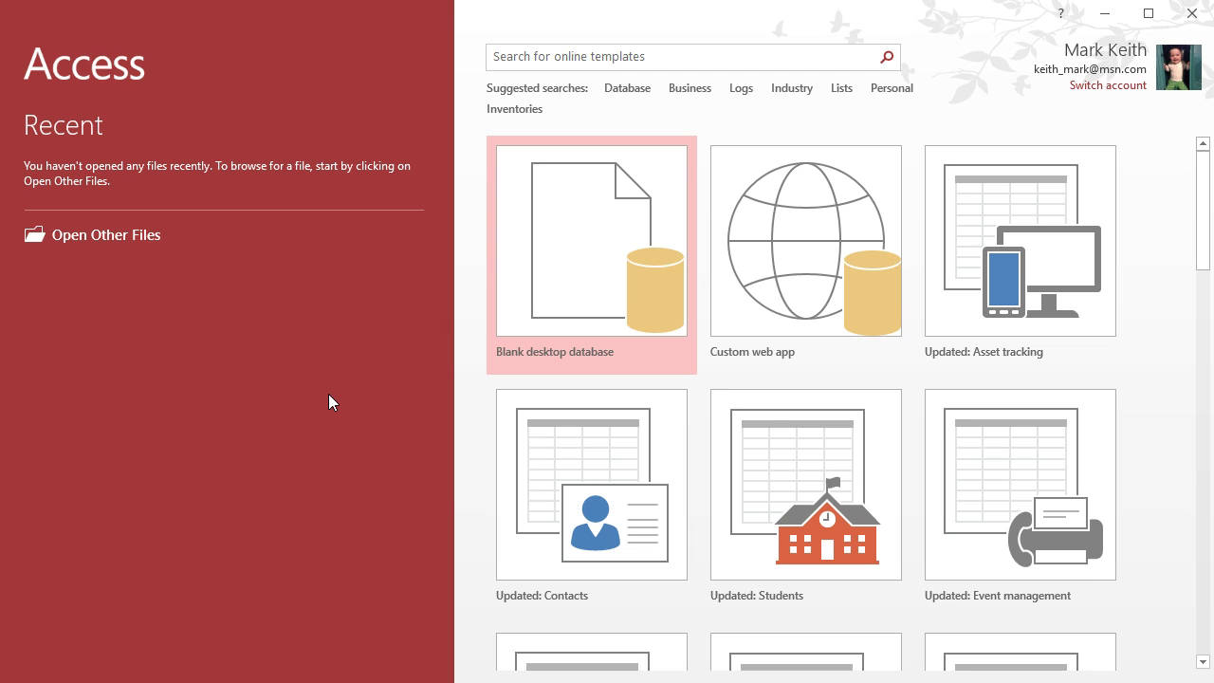
Start a blank desktop database and name its file OrderProcessingSystem
click(604, 228)
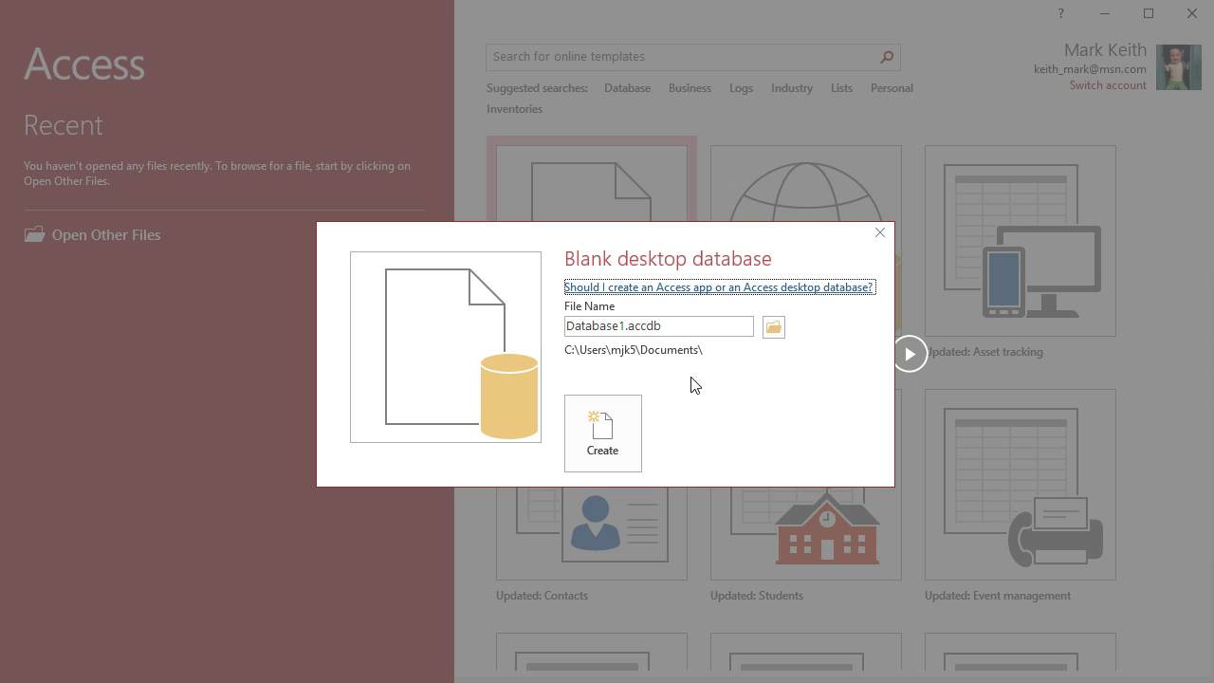
triple_click(624, 327)
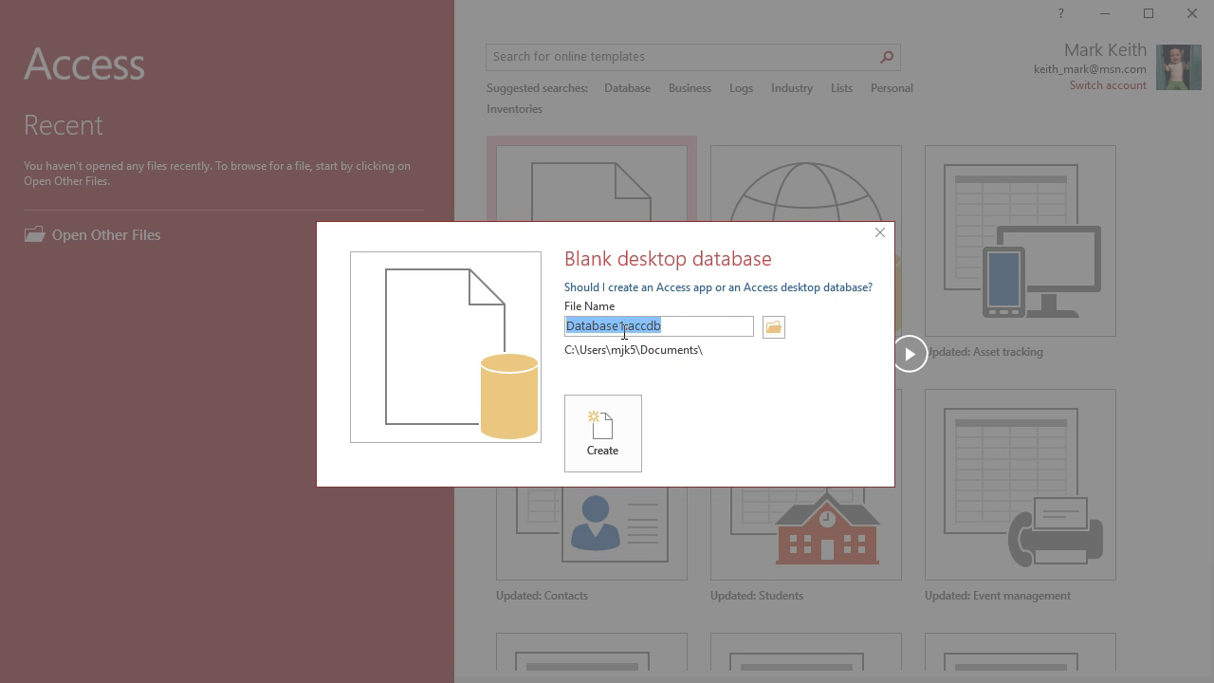
key(End)
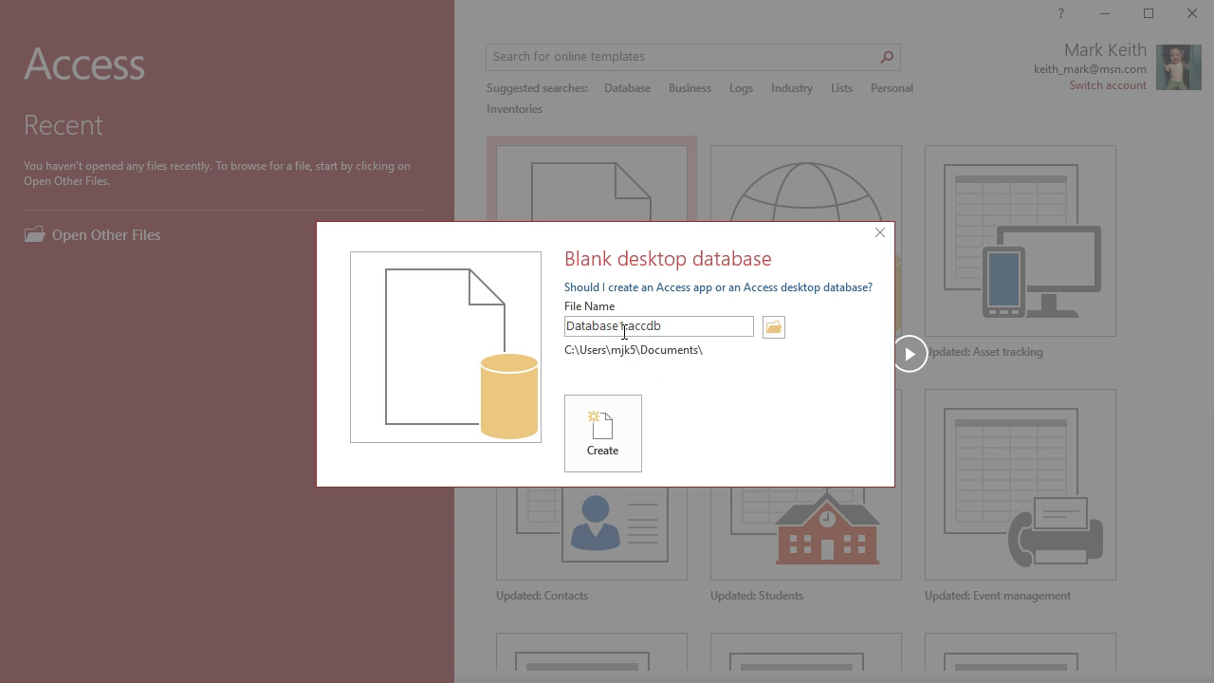
double_click(625, 328)
text(OrderProcessingSystem)
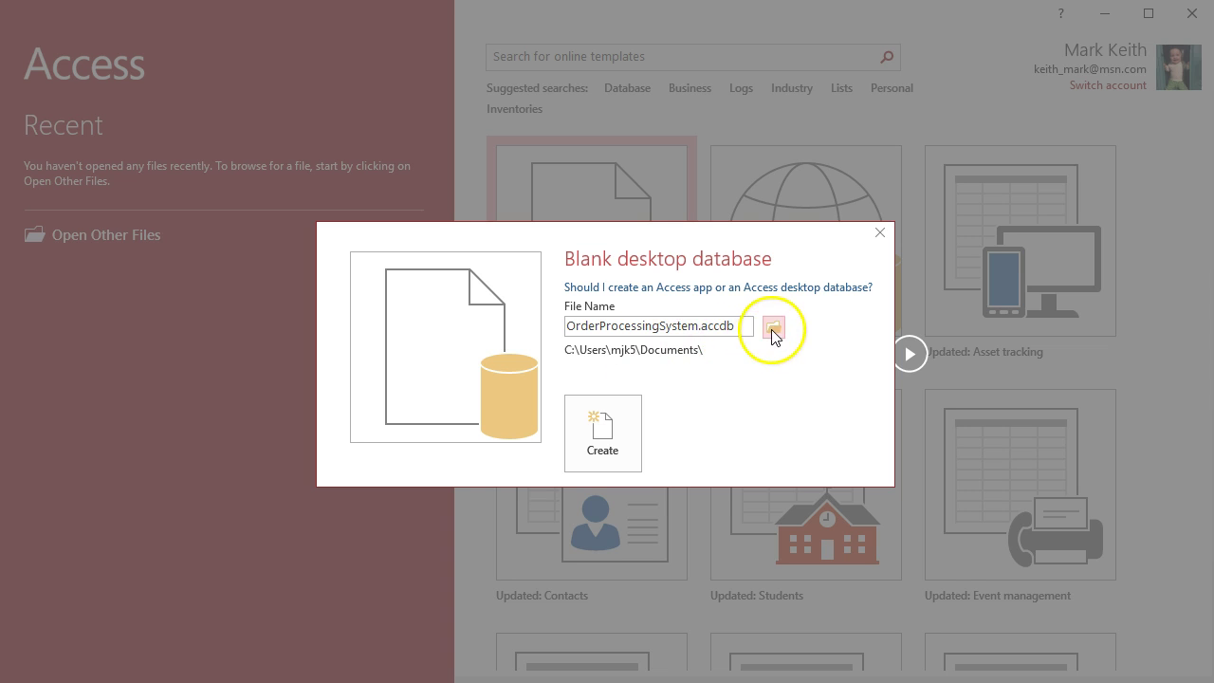
Create OrderProcessingSystem.accdb, which opens with an empty Table1 datasheet
click(586, 449)
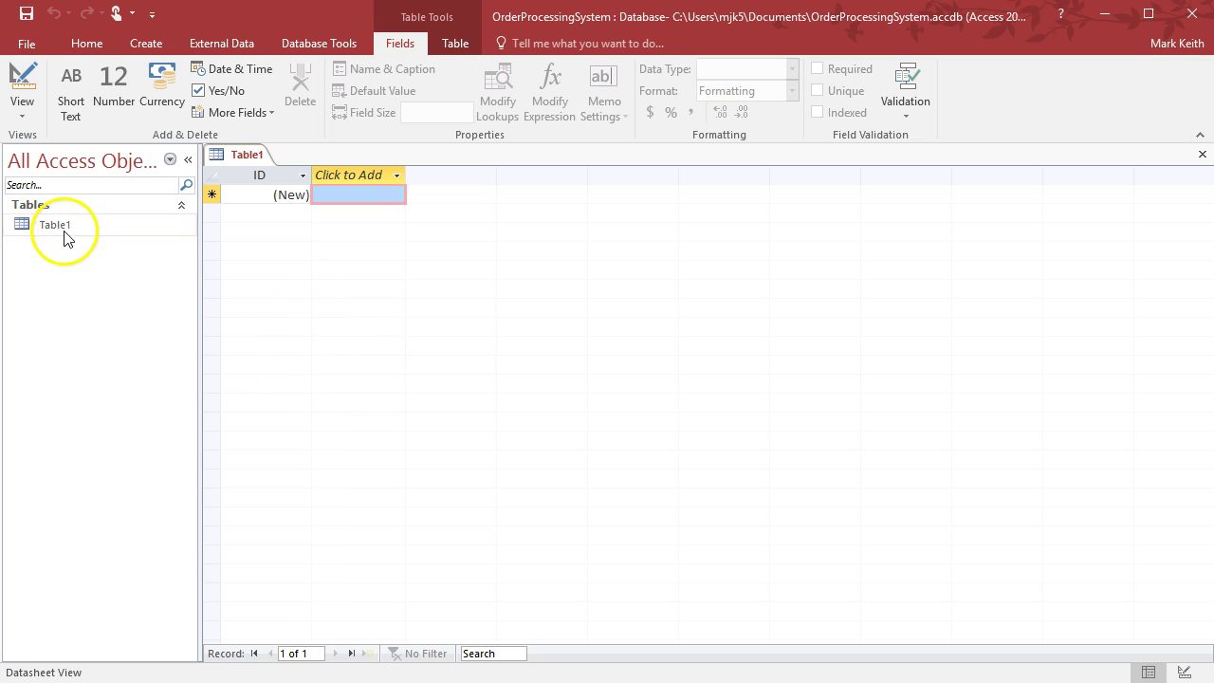
click(147, 40)
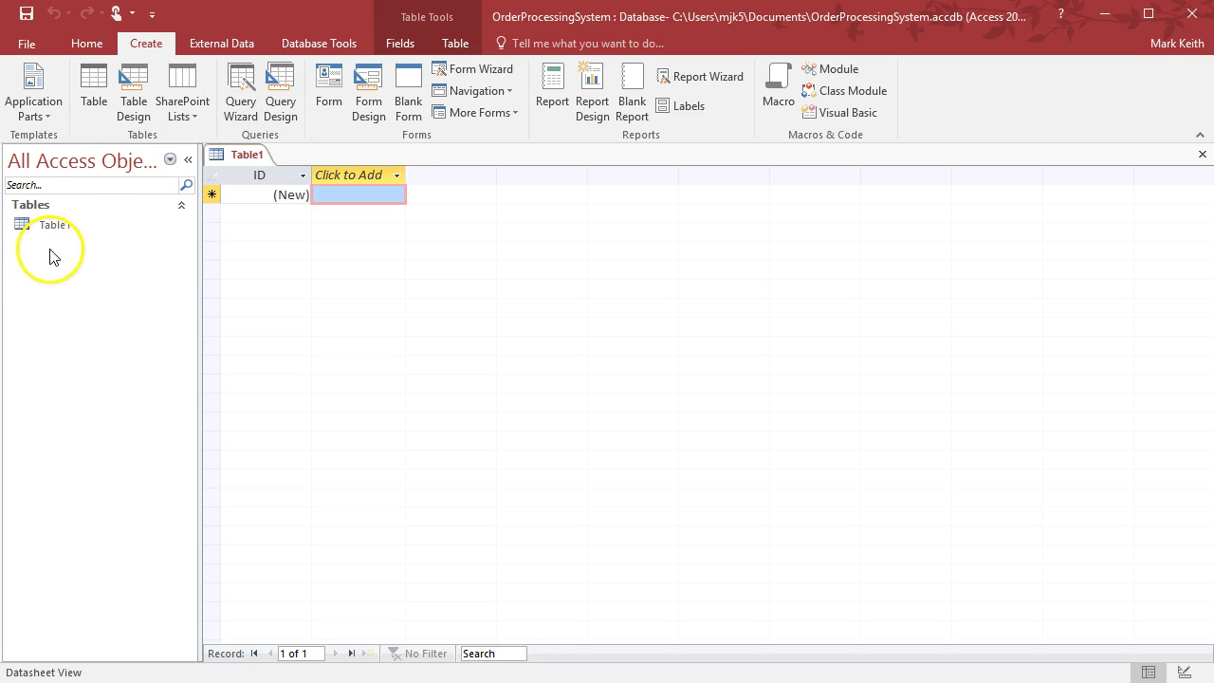
Inspect Table1's new-field data type list and the ID column's options
click(271, 177)
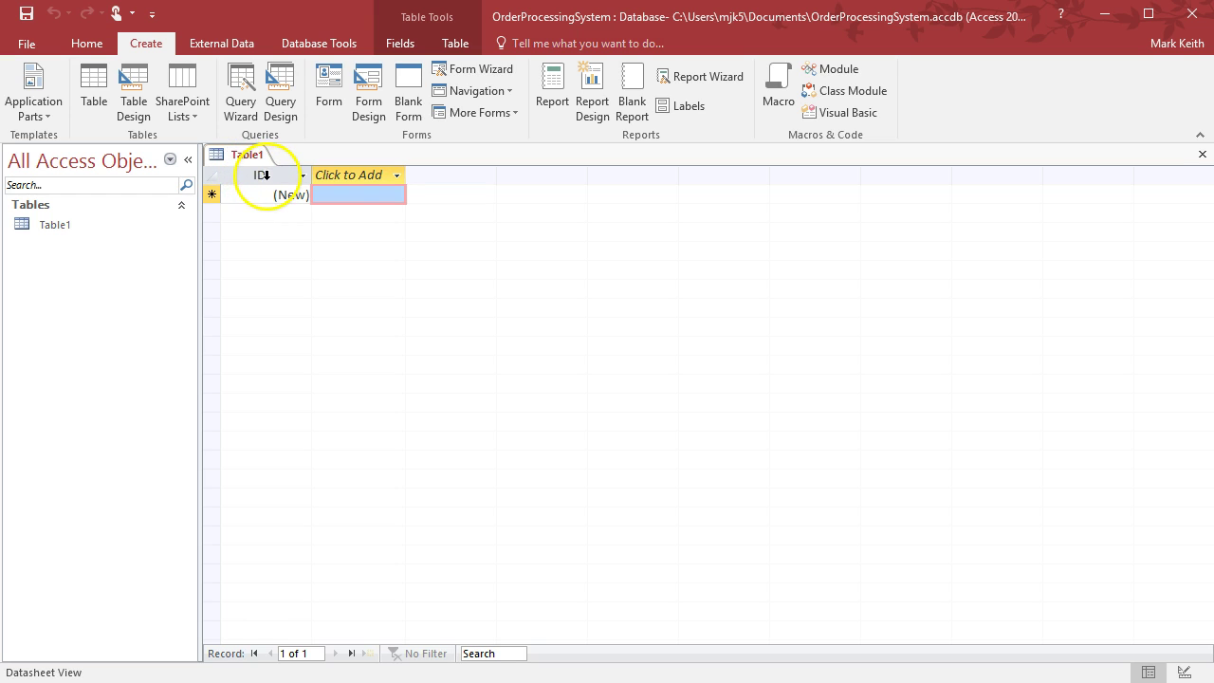
click(356, 175)
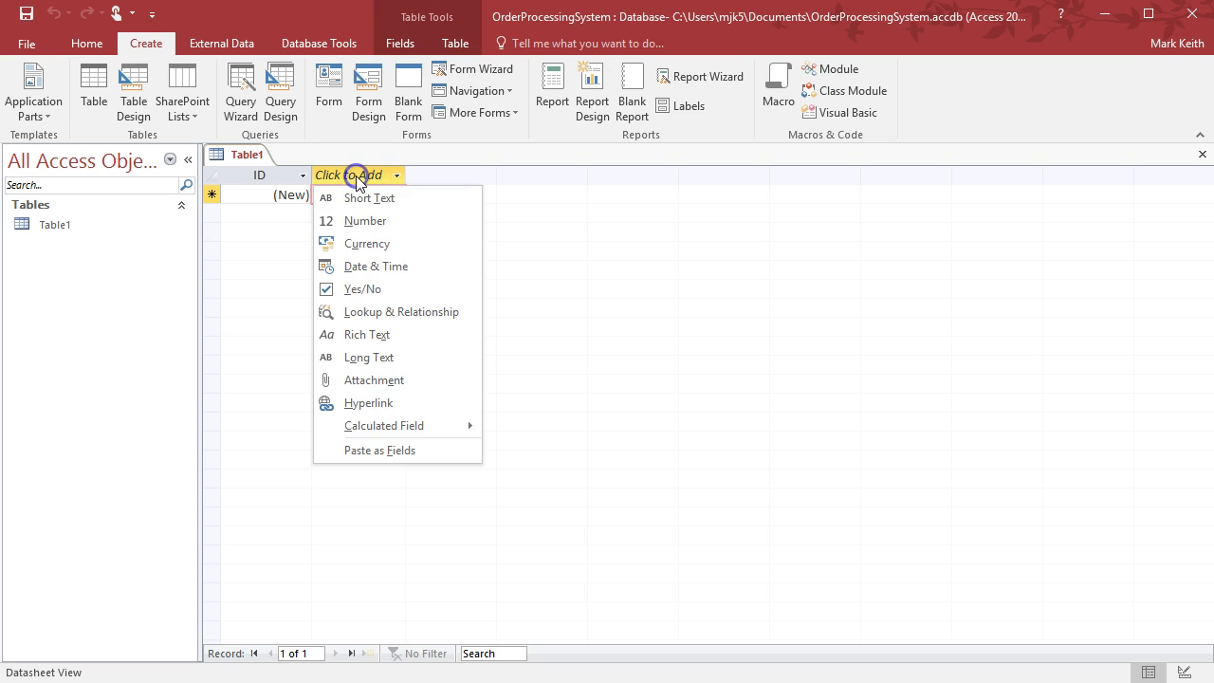
click(417, 176)
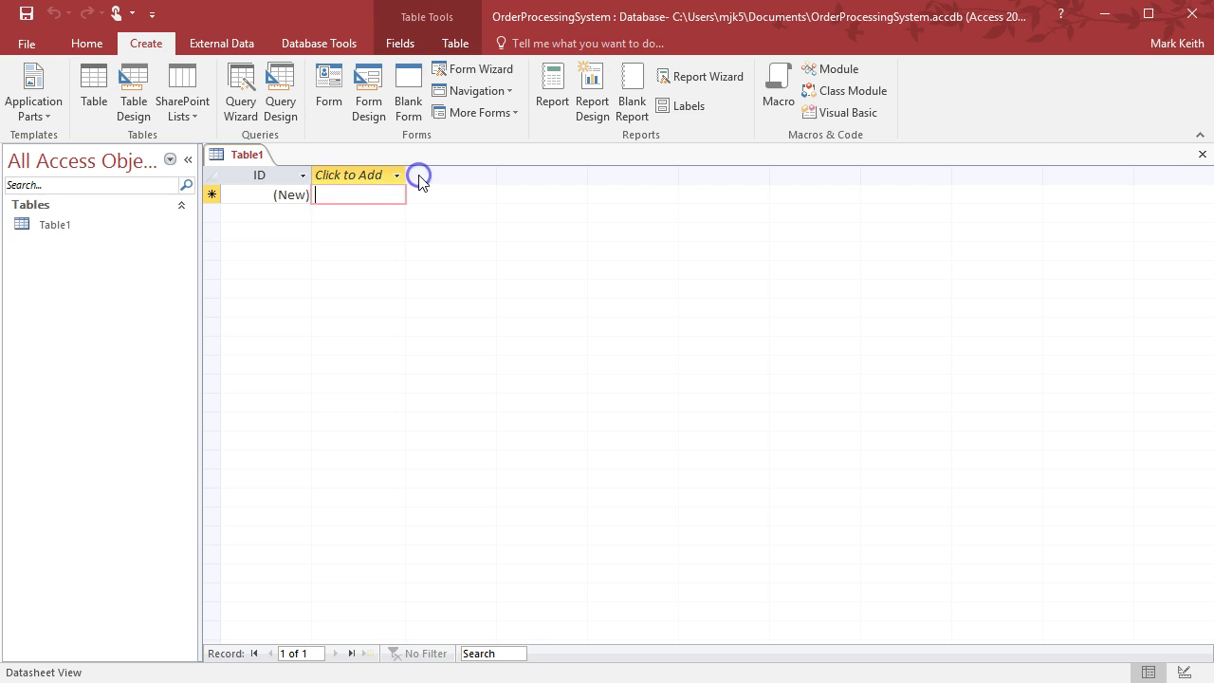
click(304, 176)
click(304, 176)
click(304, 176)
click(278, 175)
Try renaming the ID field to CustomerID, then erase the new name
double_click(257, 174)
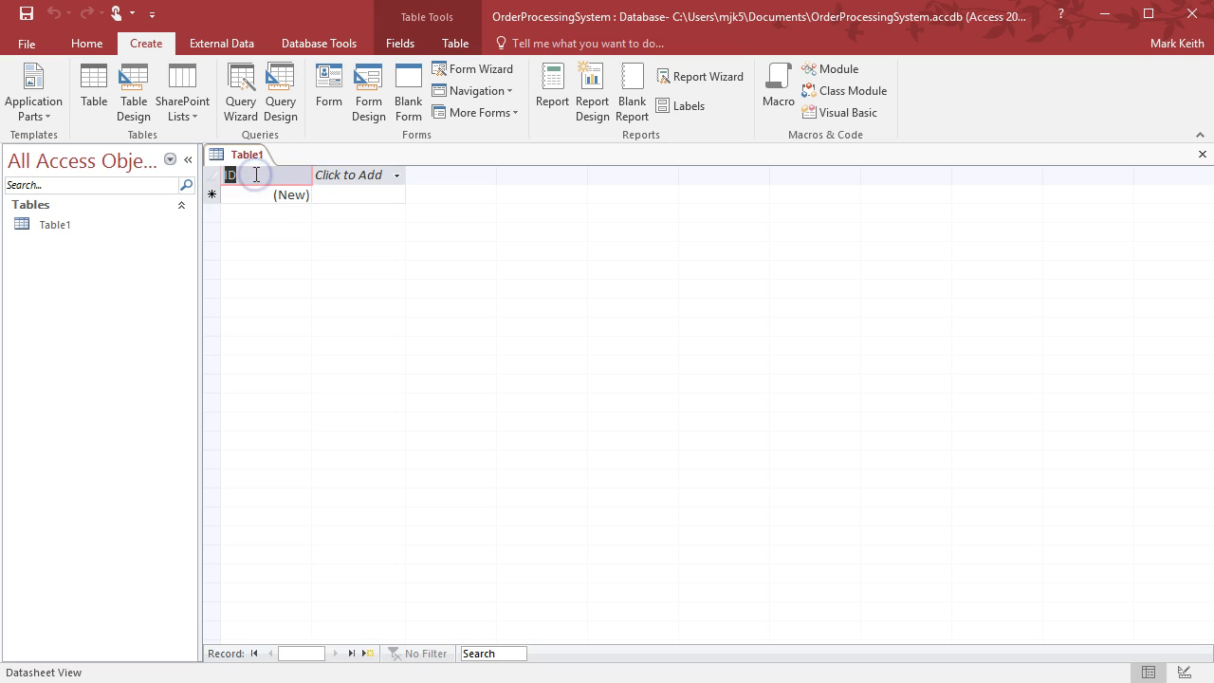
text(CustomerID)
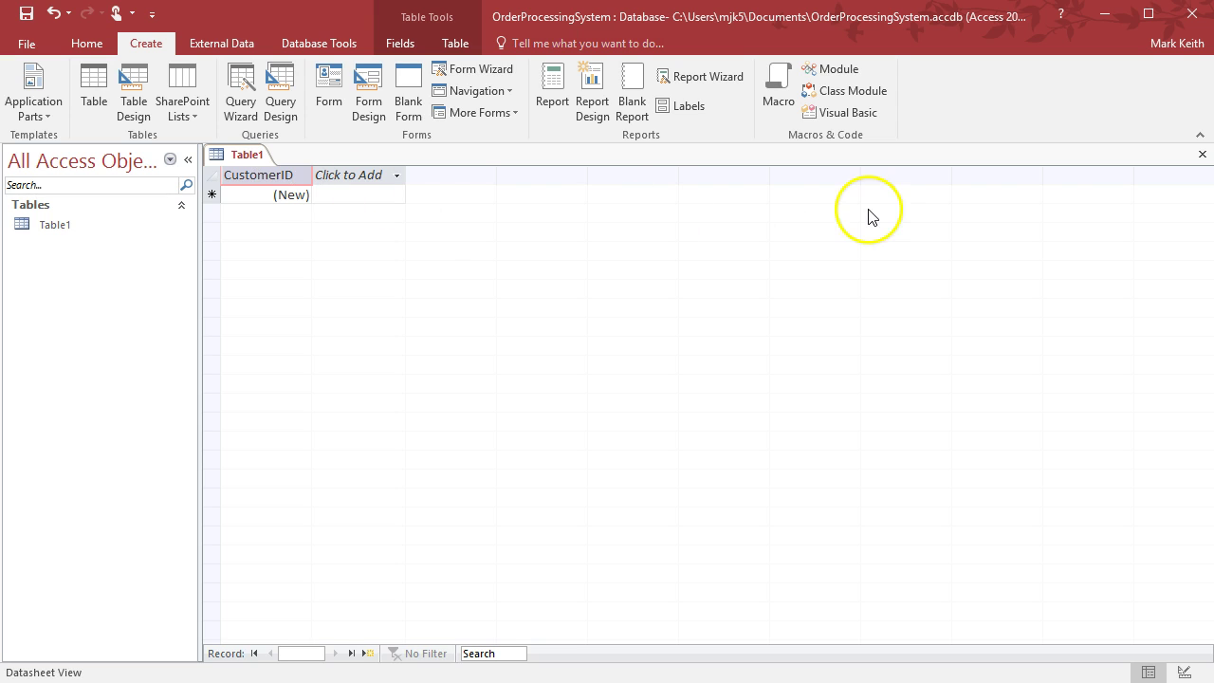
key(BackSpace)
key(BackSpace)
key(BackSpace)
key(BackSpace)
key(BackSpace)
key(BackSpace)
key(BackSpace)
key(BackSpace)
key(BackSpace)
key(BackSpace)
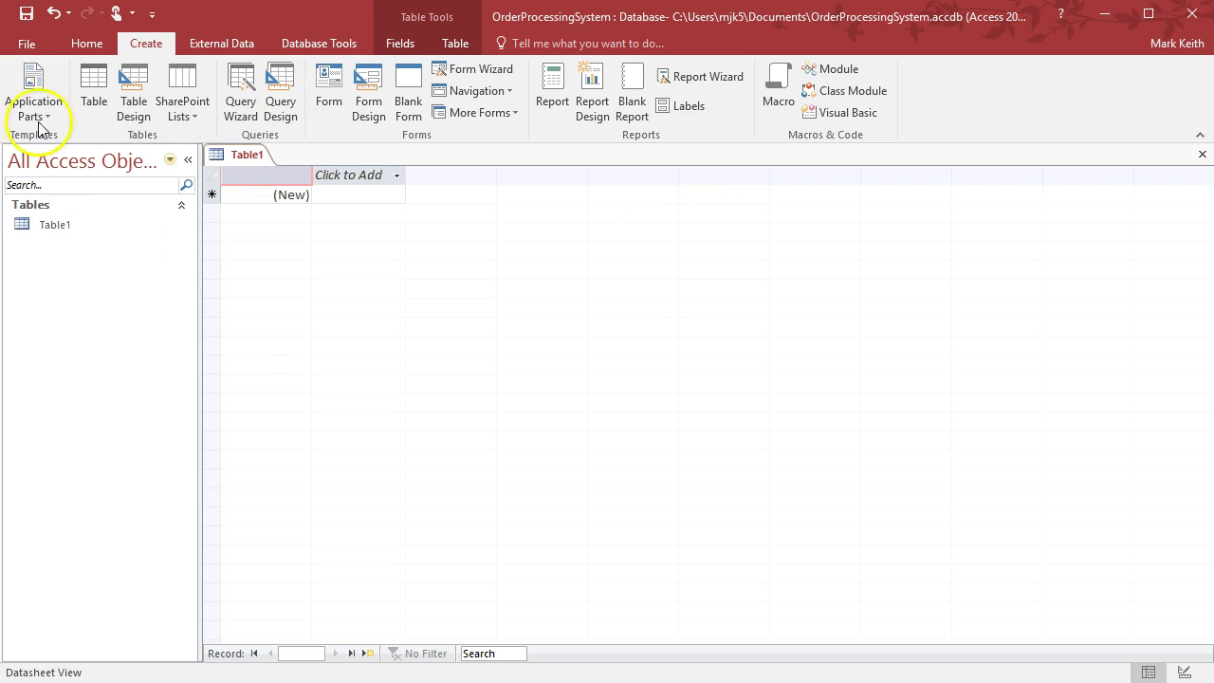
Restore the field name ID after the naming-rules error and switch Table1 to Design View
click(410, 47)
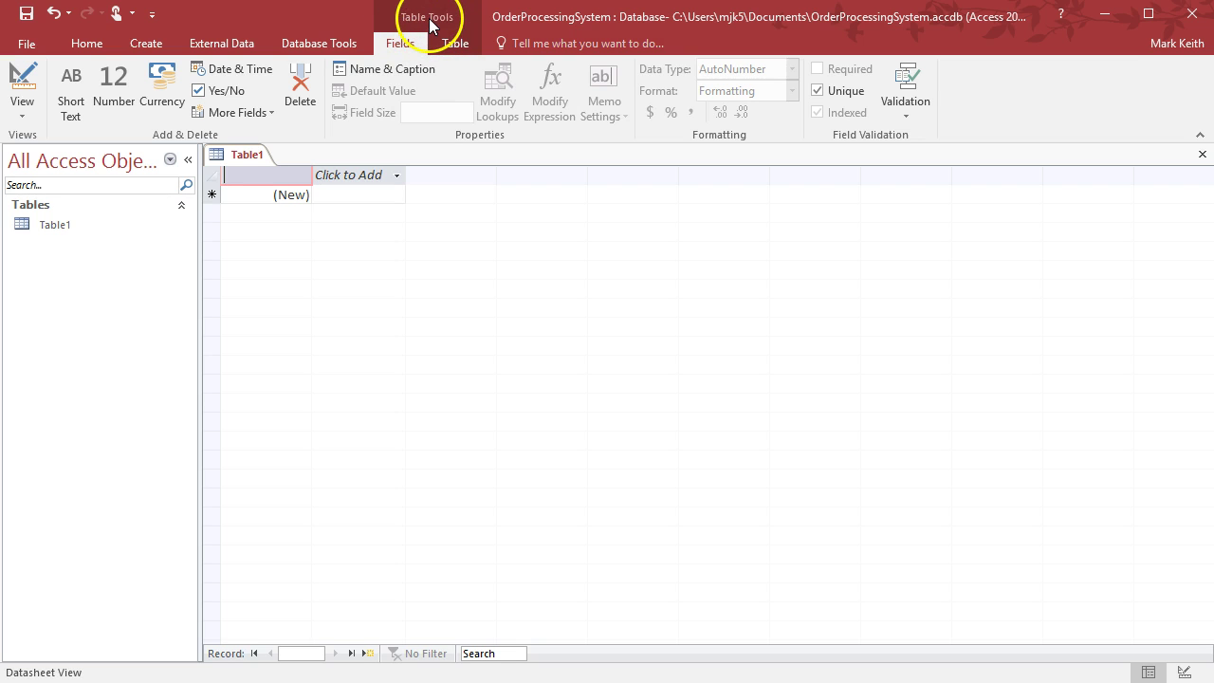
click(22, 108)
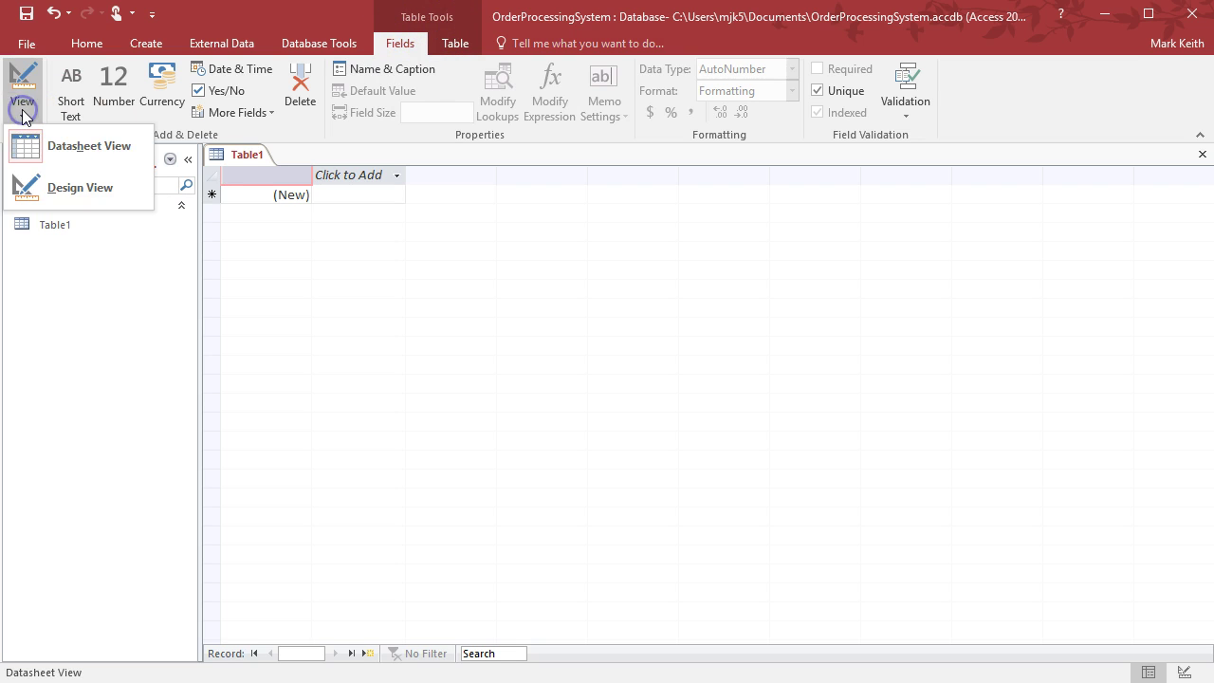
click(60, 182)
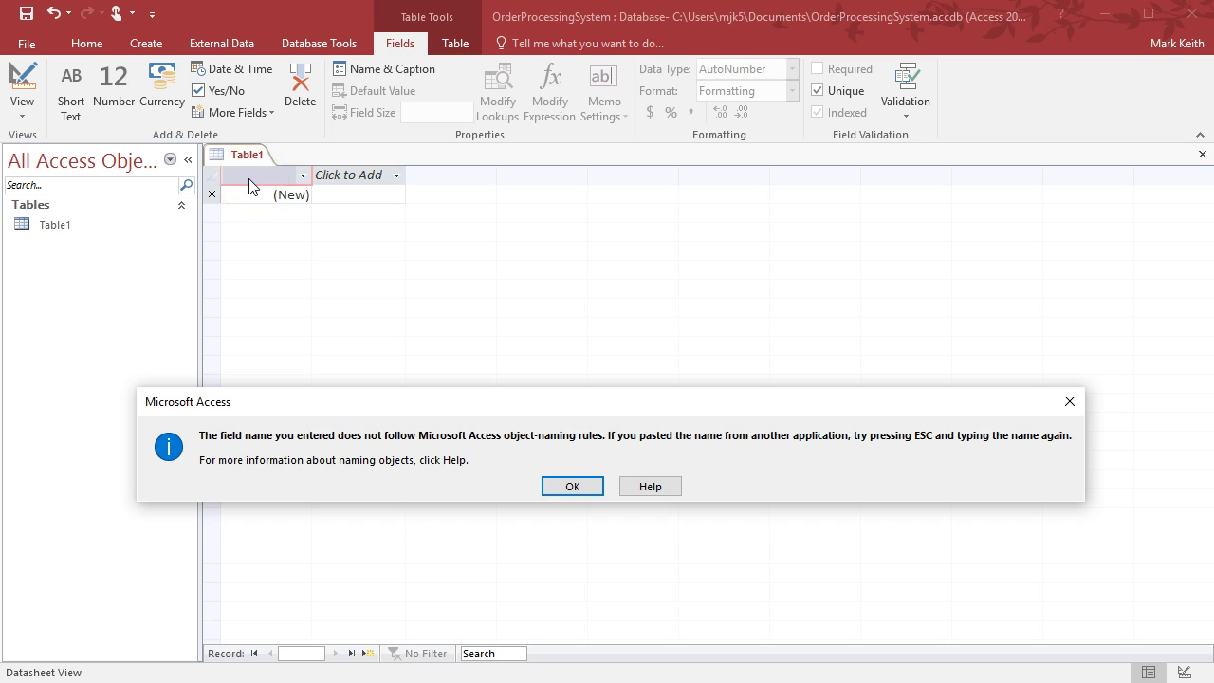
click(574, 487)
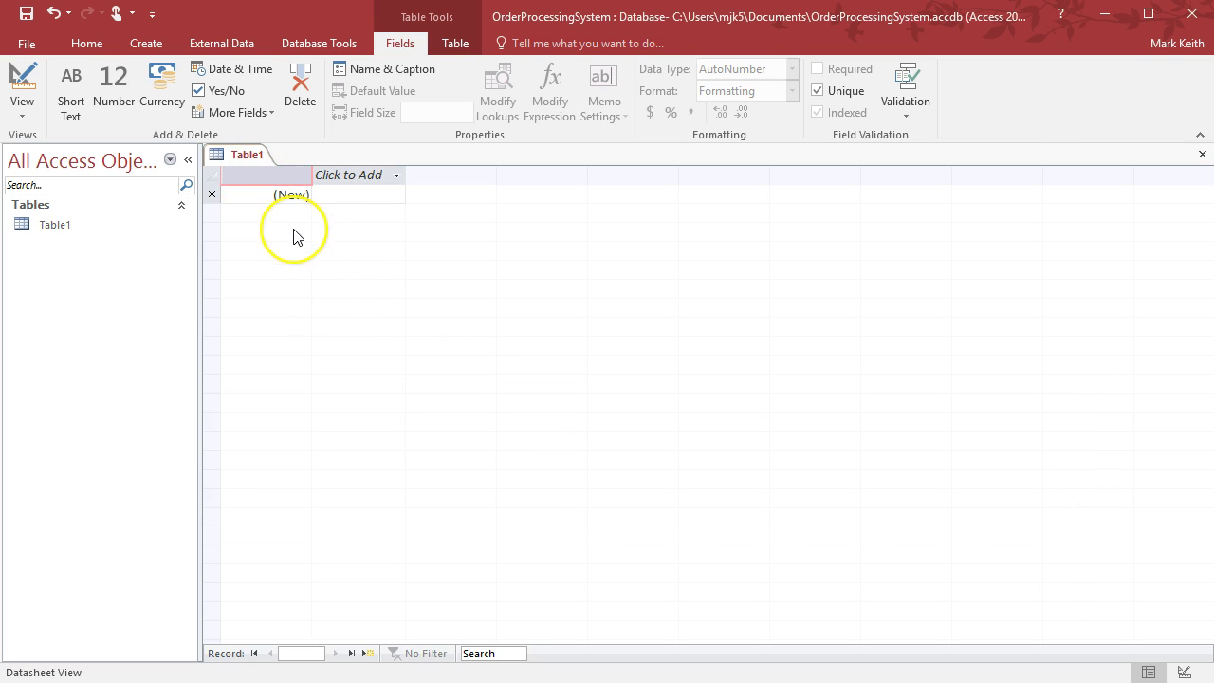
text(ID)
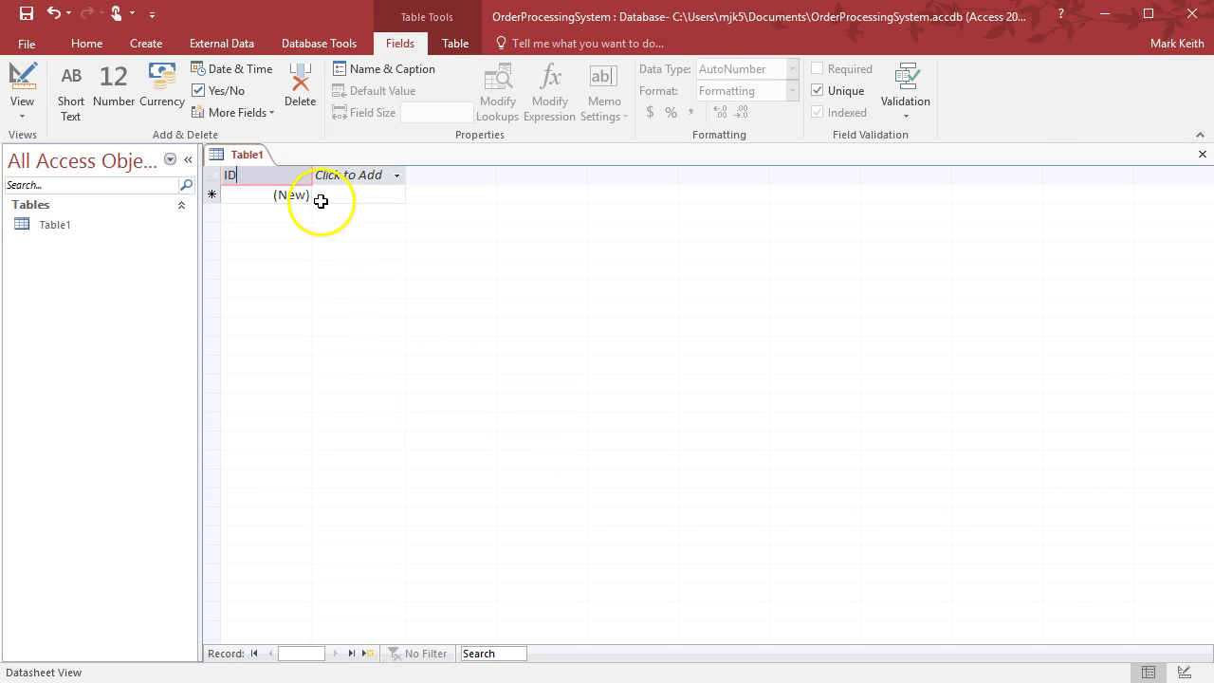
click(321, 201)
click(22, 106)
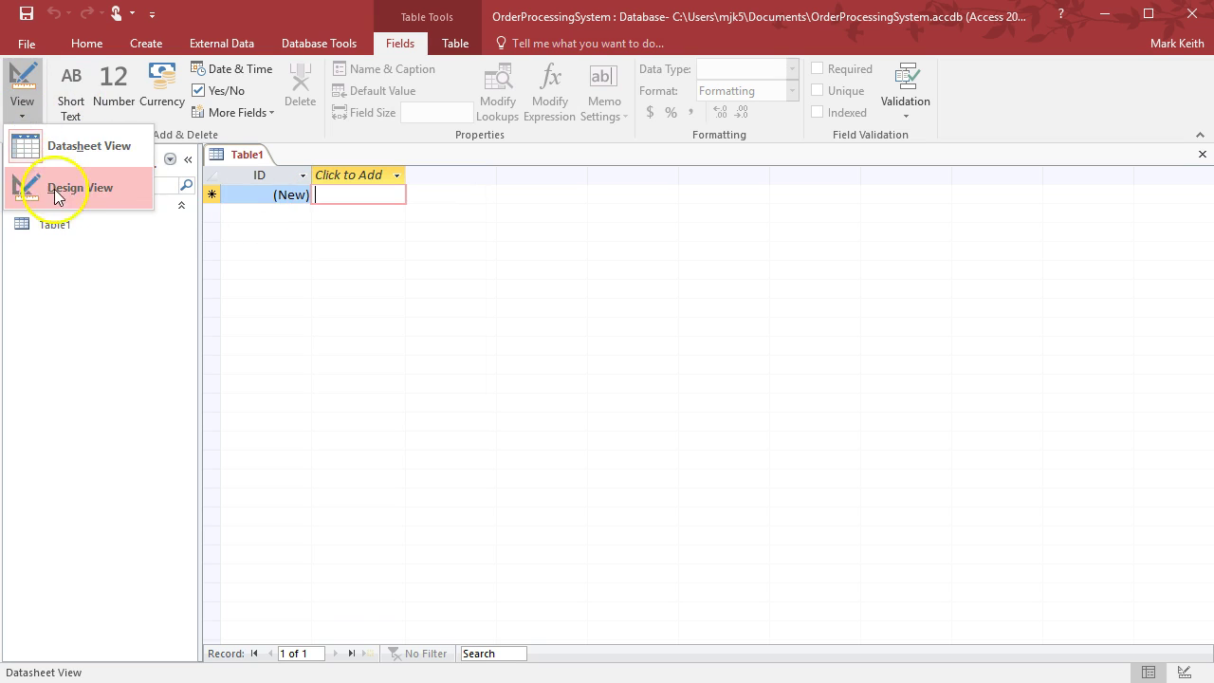
click(54, 189)
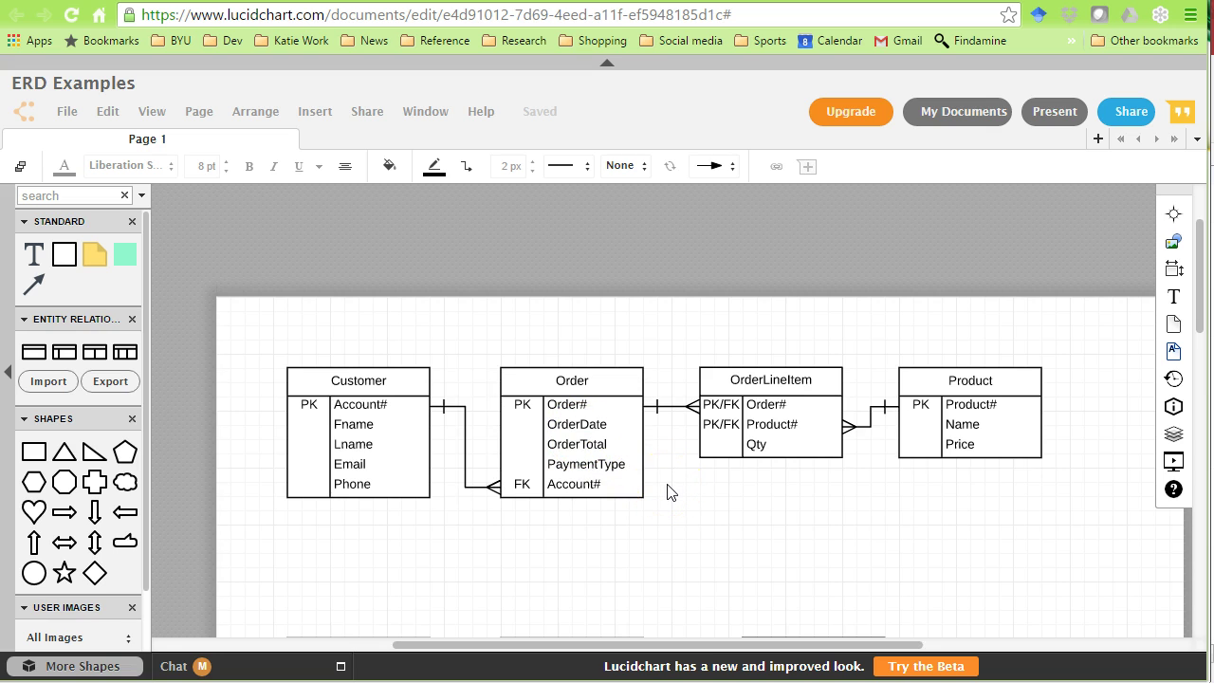
Check the Customer entity in the Lucidchart ERD and save the Access table as Customer
click(358, 380)
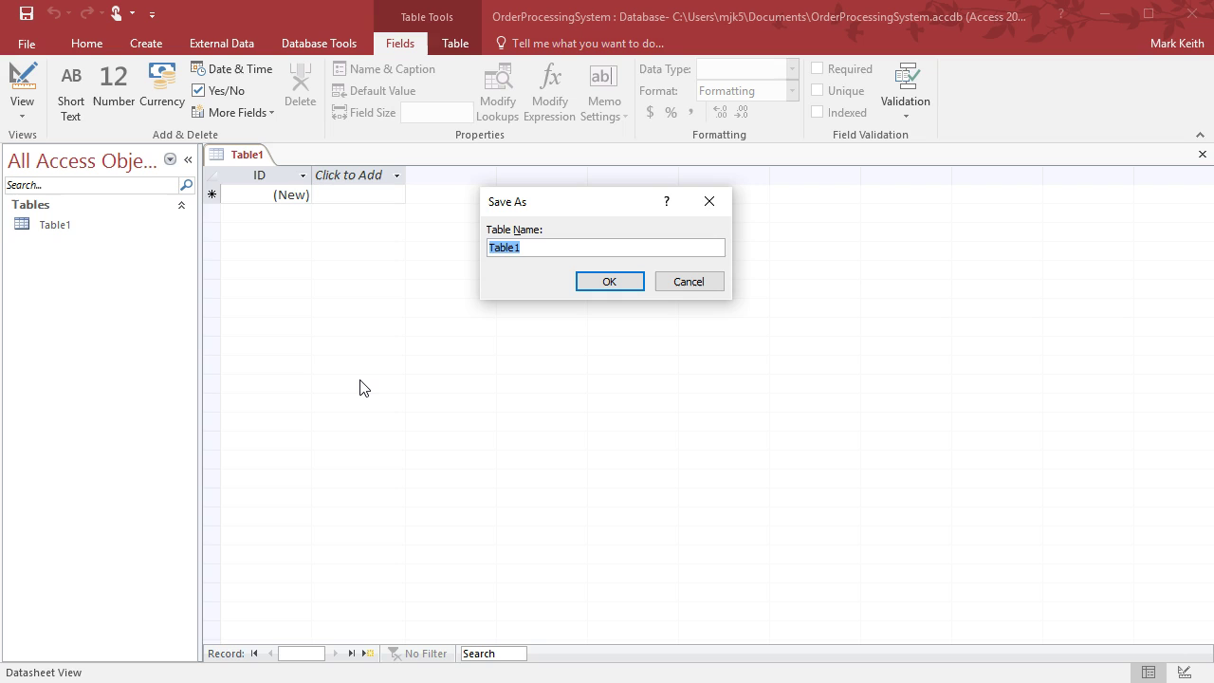
click(344, 414)
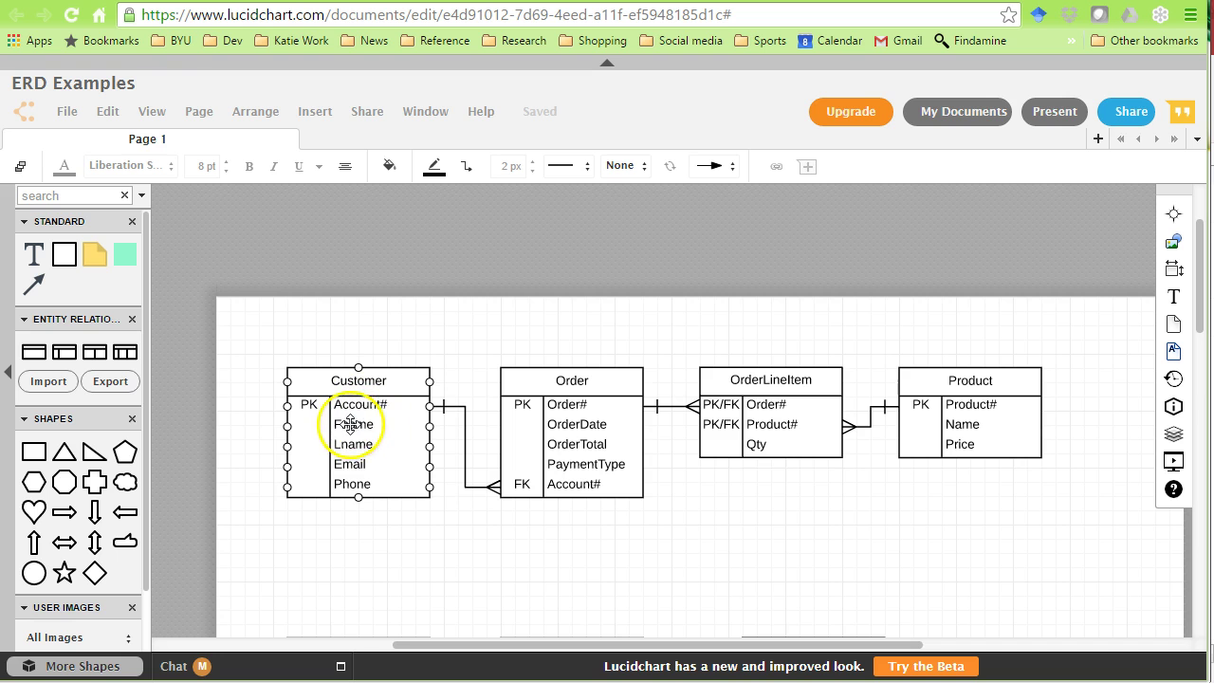
click(428, 322)
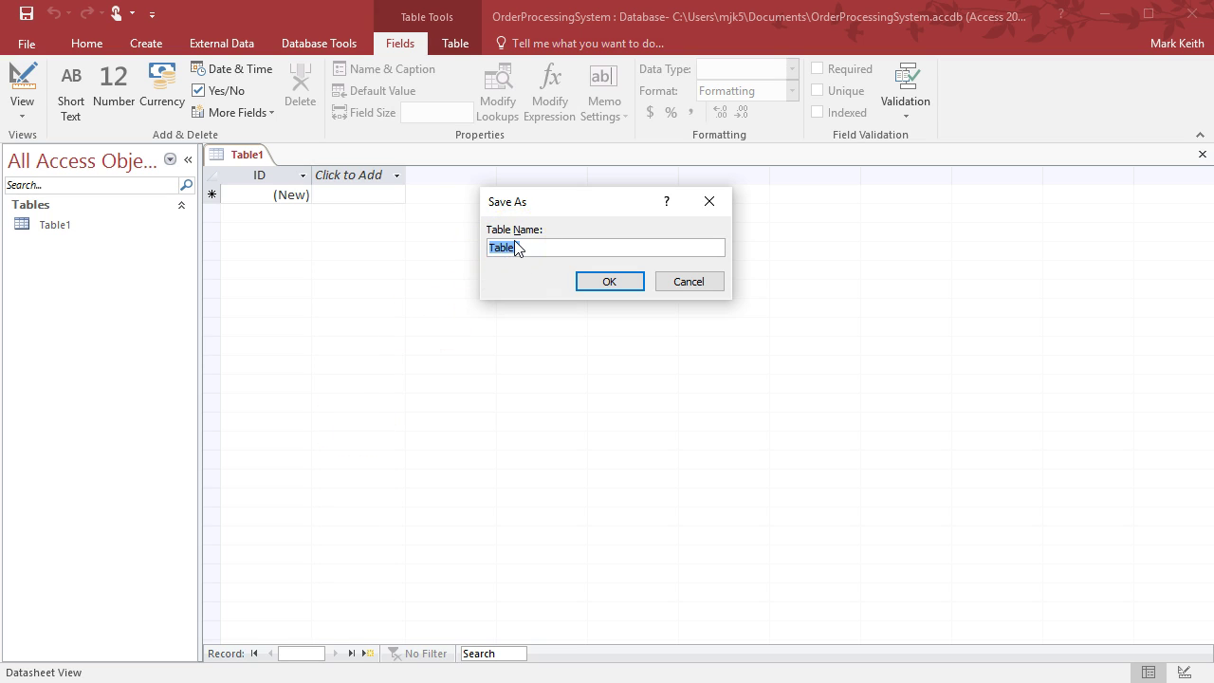
text(Customer)
key(Return)
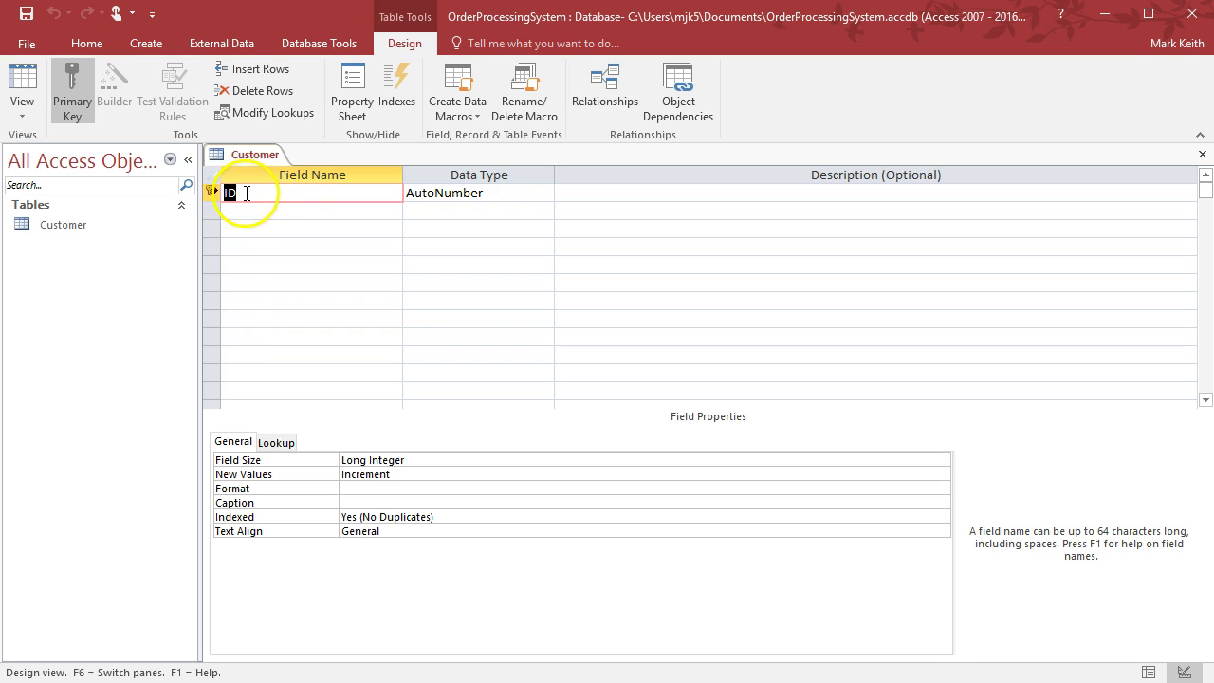
Change the Customer table's first field name from ID to AccountID
text(Account)
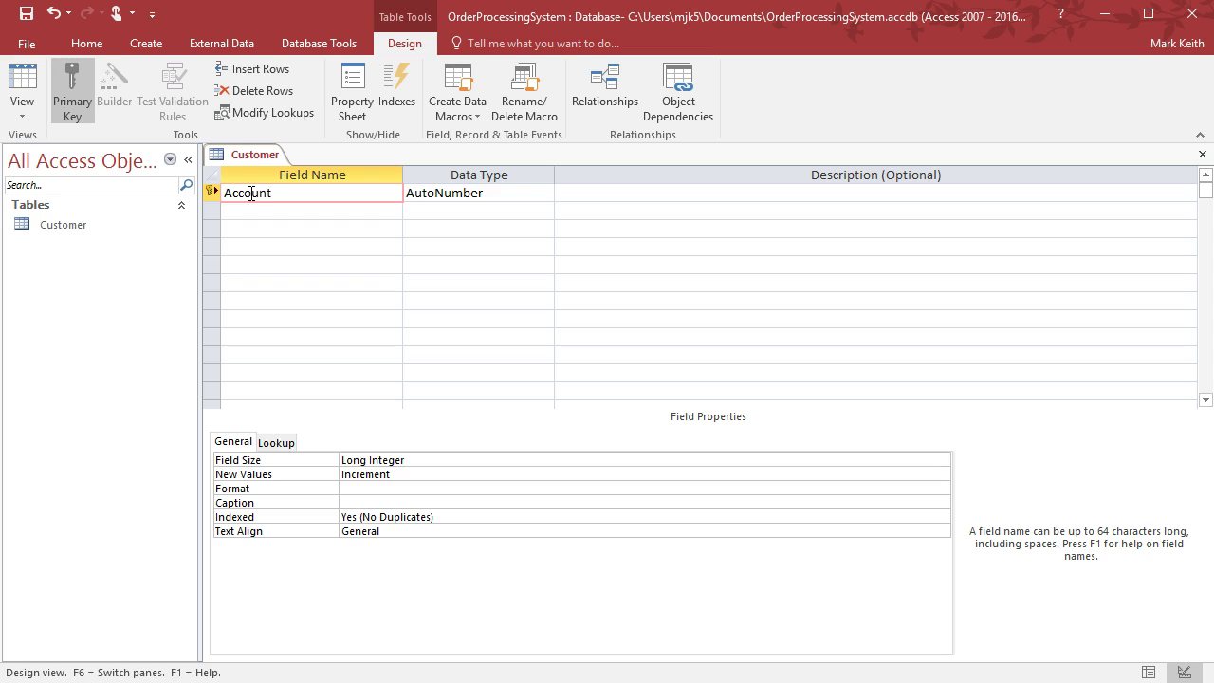
text(Num)
key(BackSpace)
key(BackSpace)
key(BackSpace)
text(ID)
Apply a short date format to the Year cells L7:L9, then undo it back to 2017
click(507, 195)
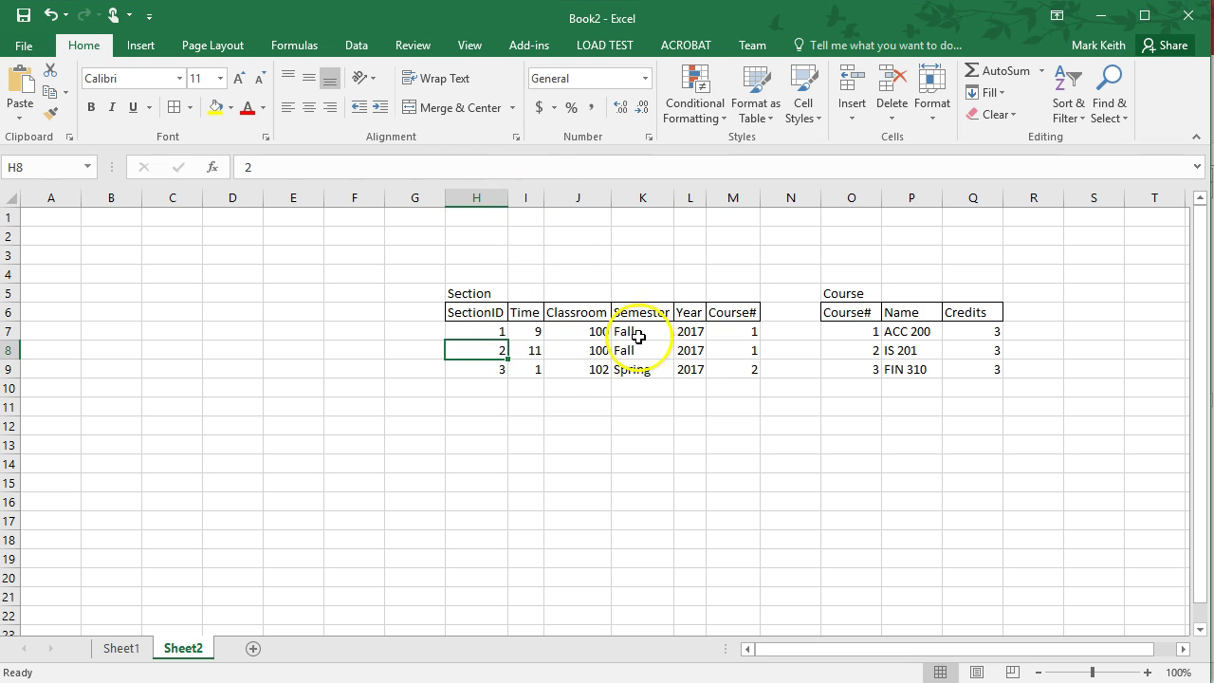
drag(690, 331, 691, 370)
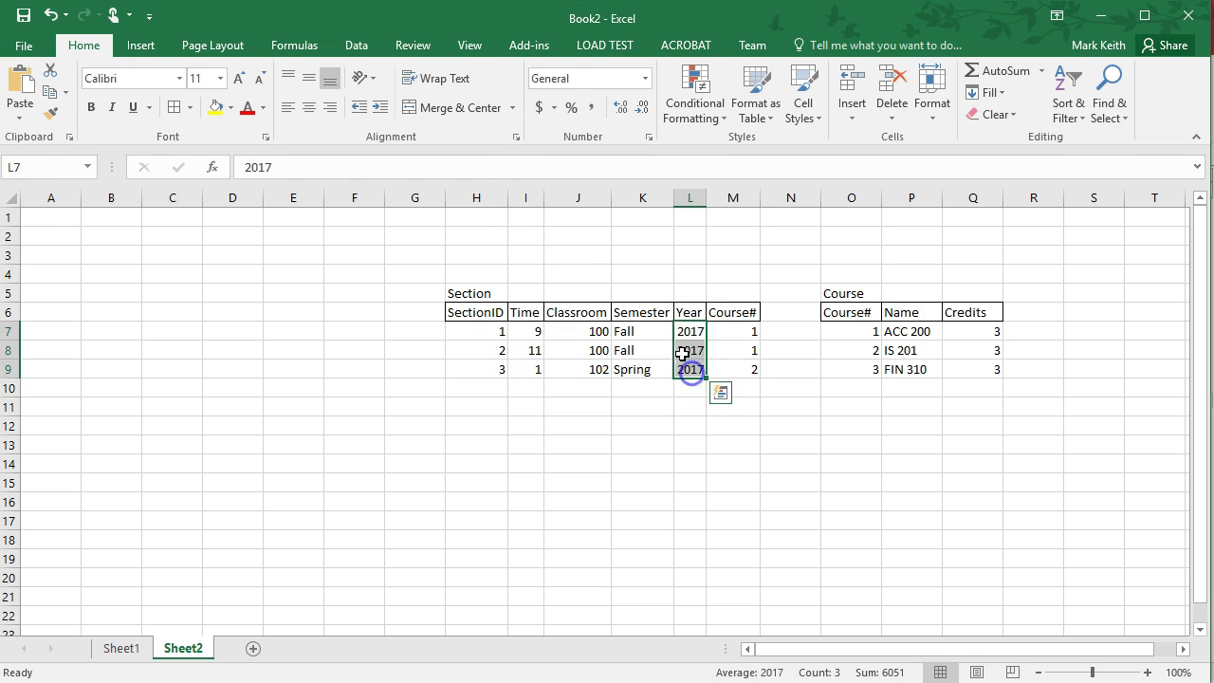
click(642, 79)
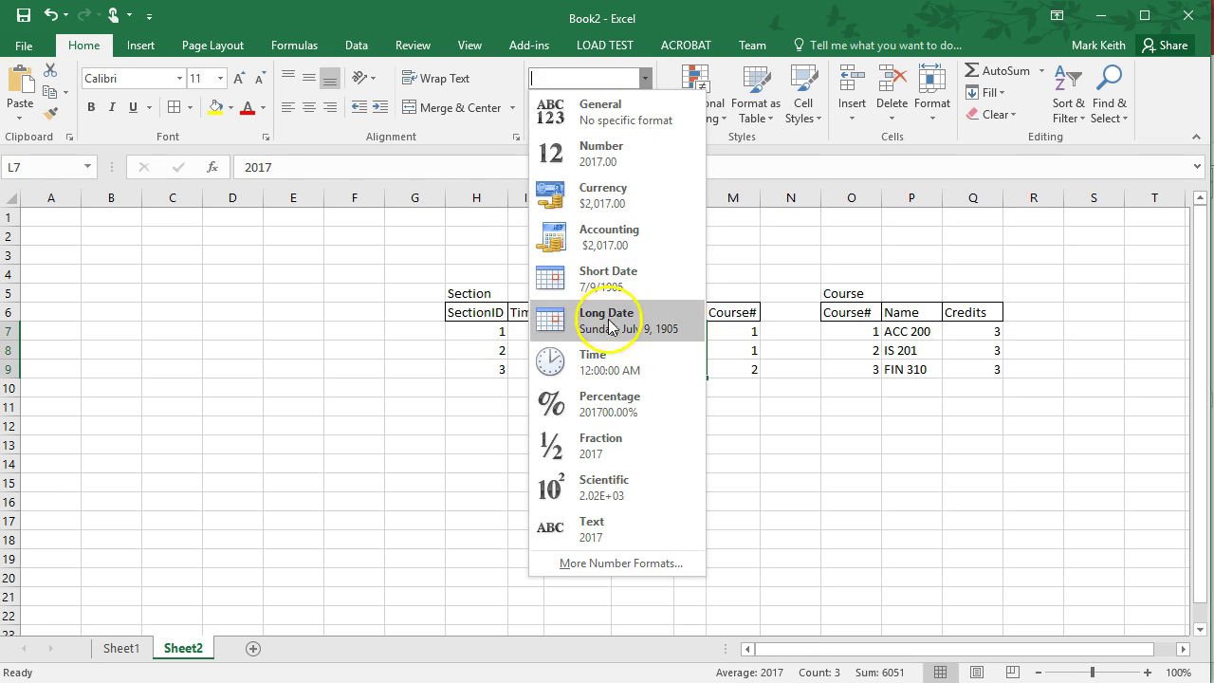
click(616, 277)
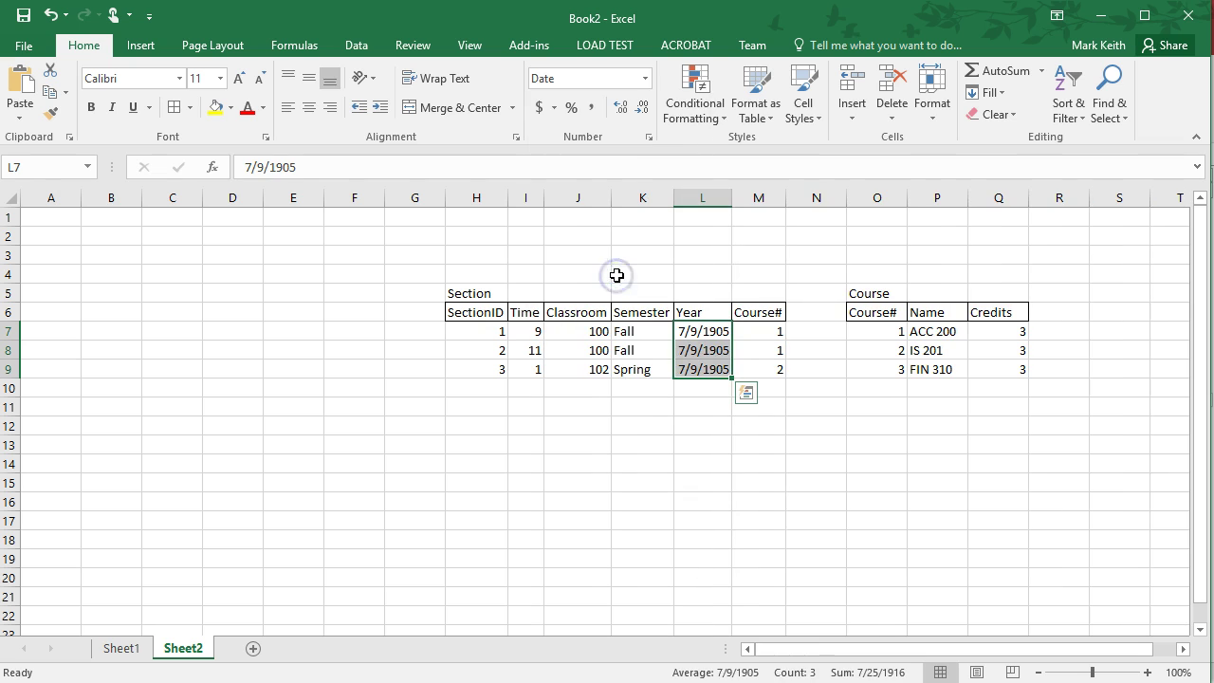
key(ctrl+z)
click(629, 441)
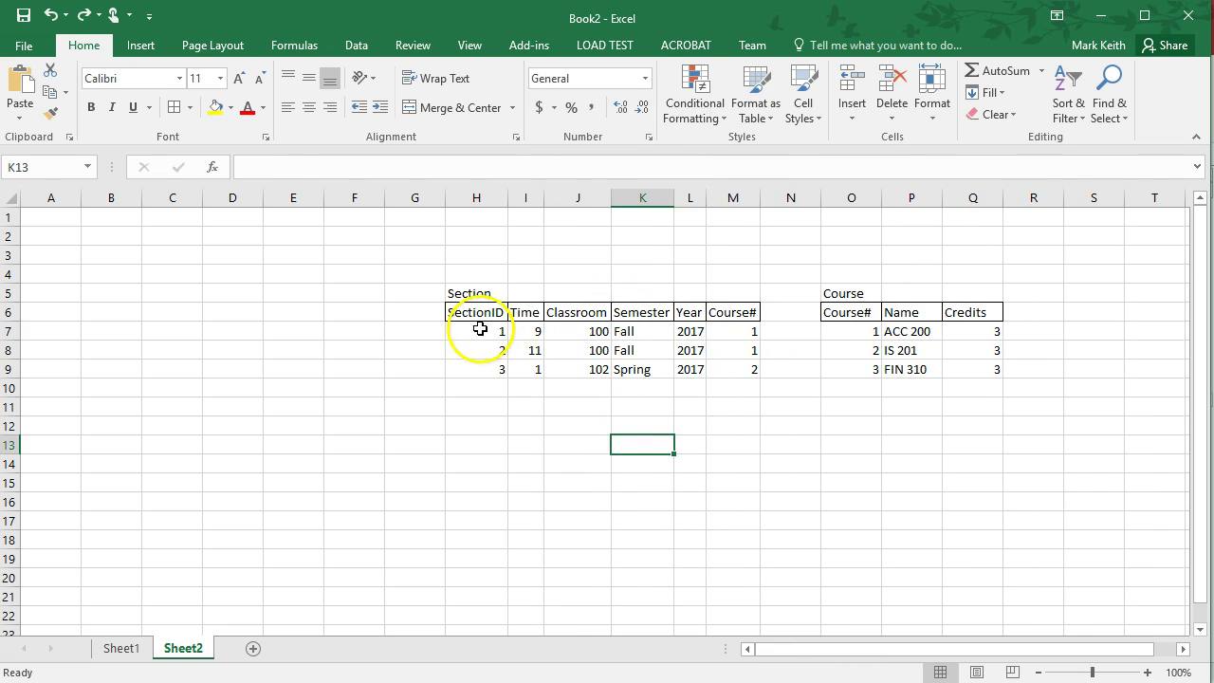
Format the Semester cells K7:K9 as Text, then select SectionID cells H7:H9
drag(626, 331, 626, 367)
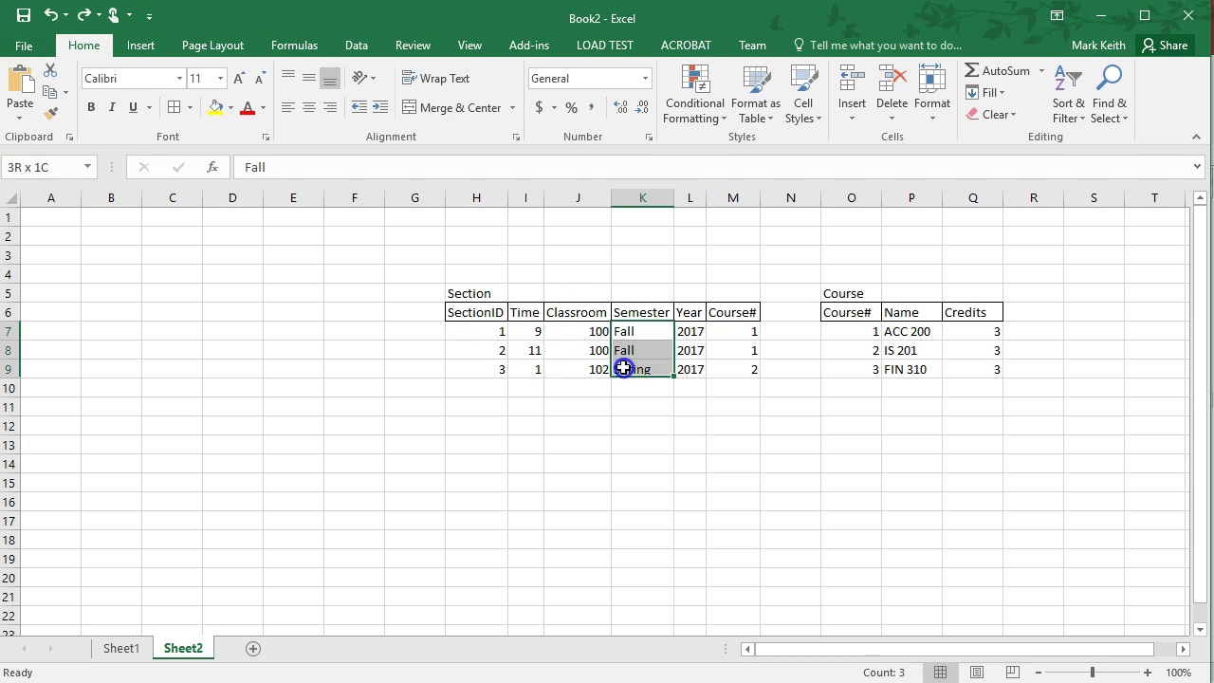
click(646, 76)
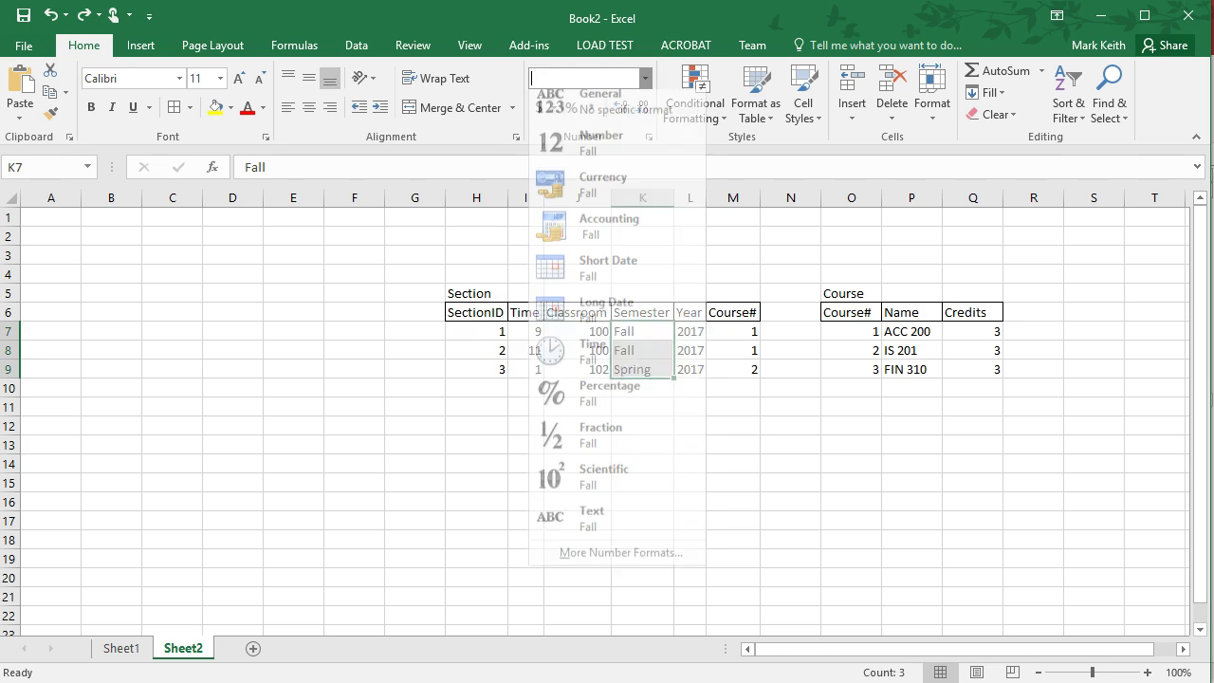
click(606, 527)
click(528, 391)
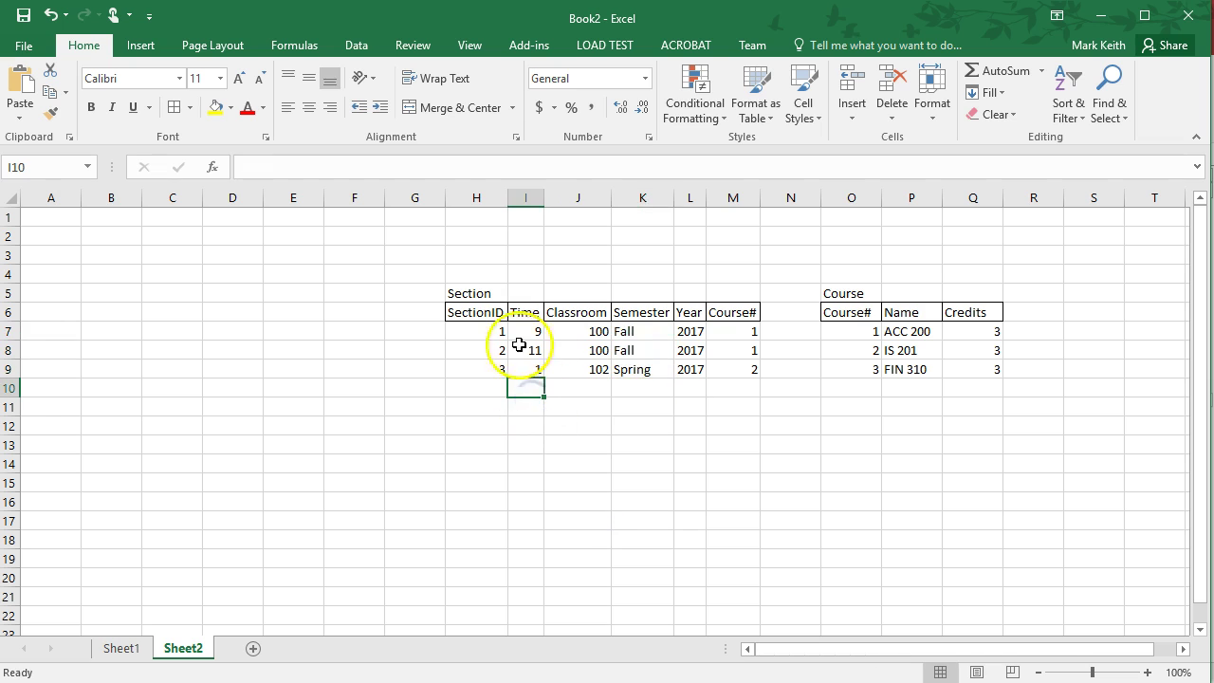
drag(485, 331, 489, 370)
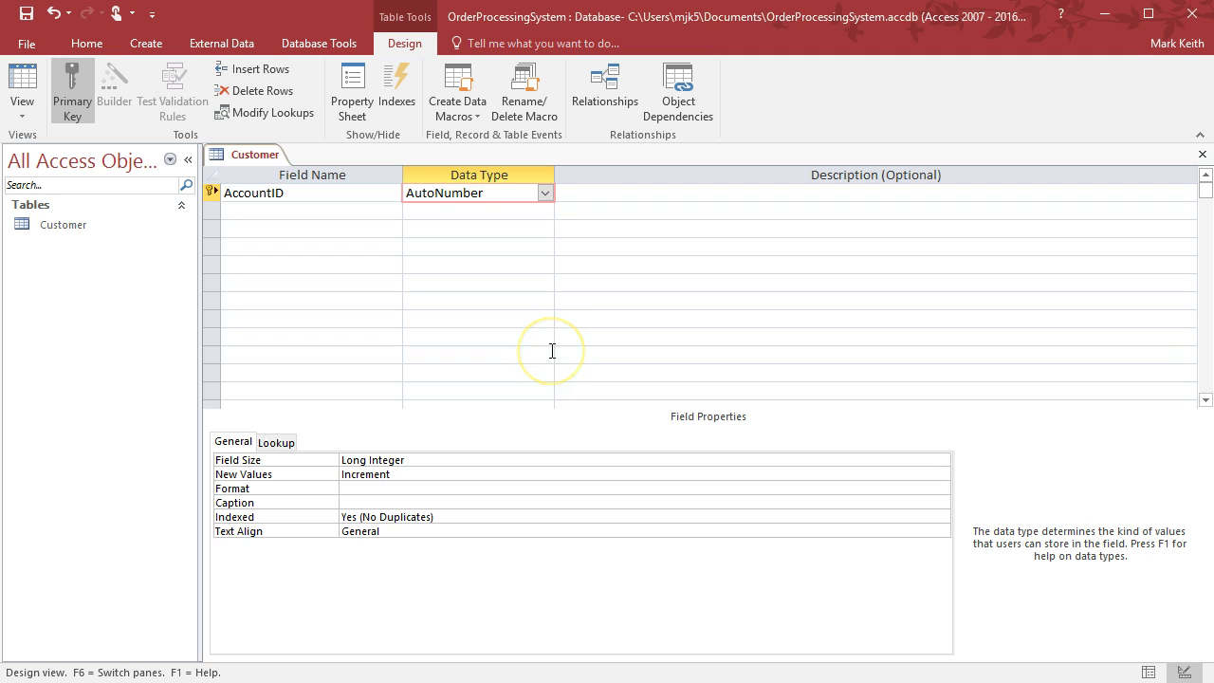
Drop down AccountID's Data Type list to see every available data type
click(545, 193)
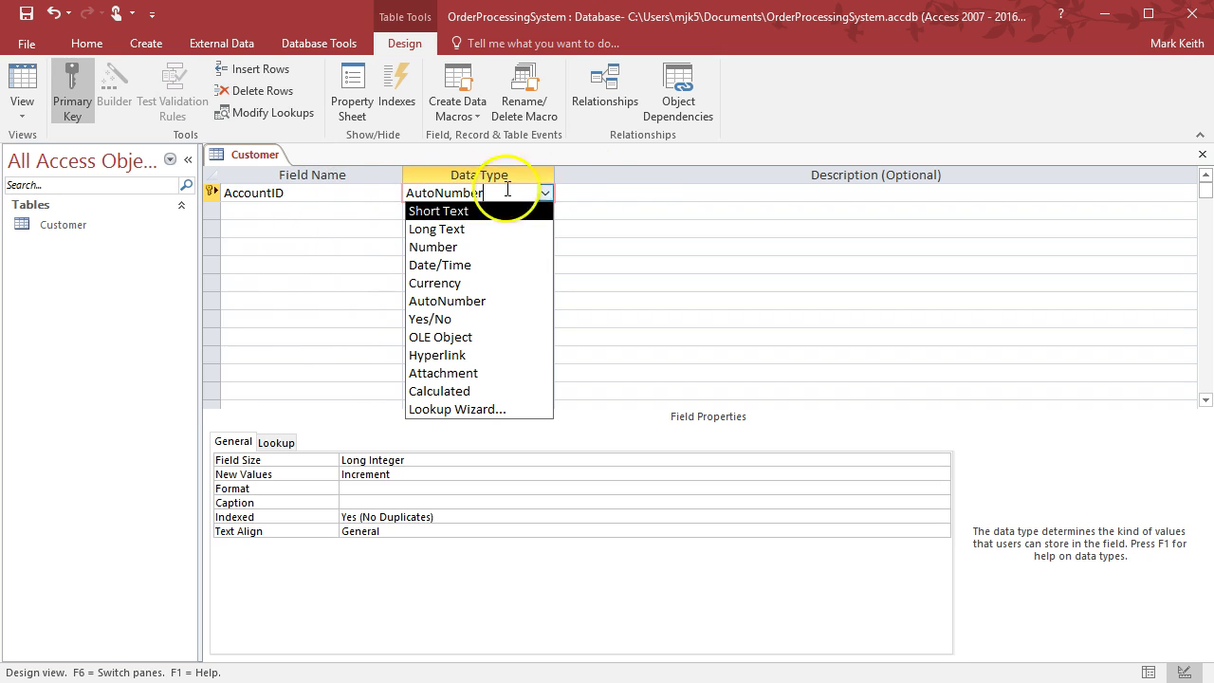
Close the Data Type list, leaving AccountID as an AutoNumber field
click(626, 194)
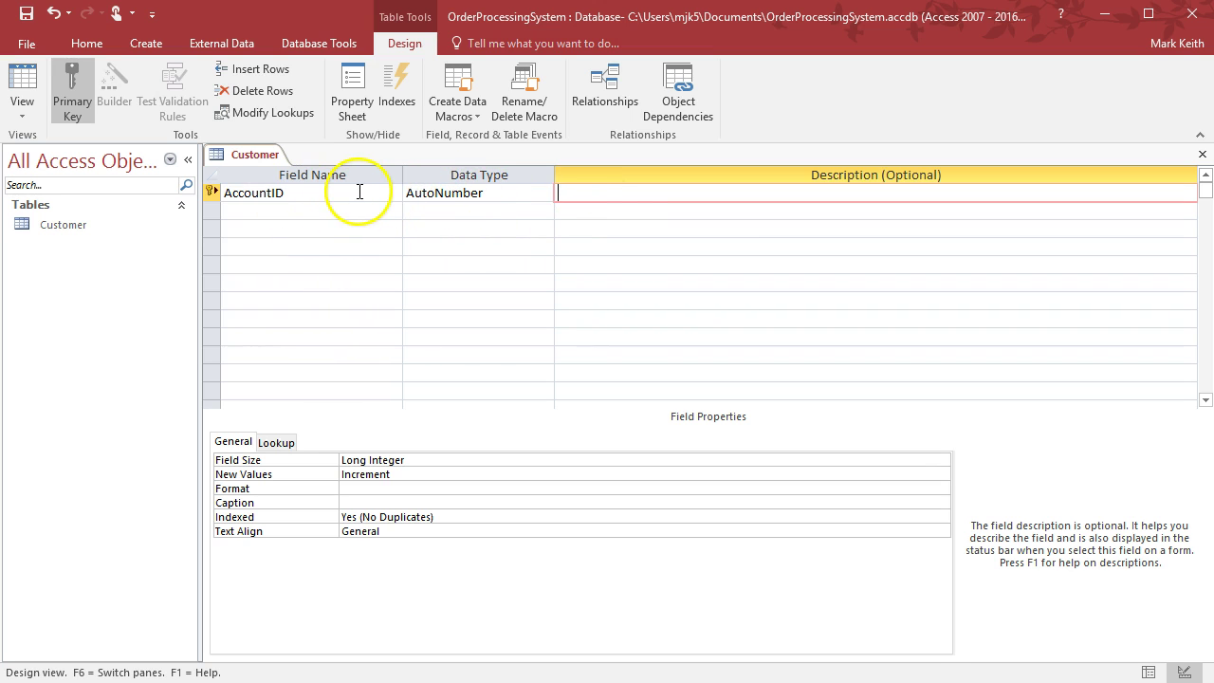
Add a second field named Fname with the Short Text data type
click(348, 209)
text(Fna)
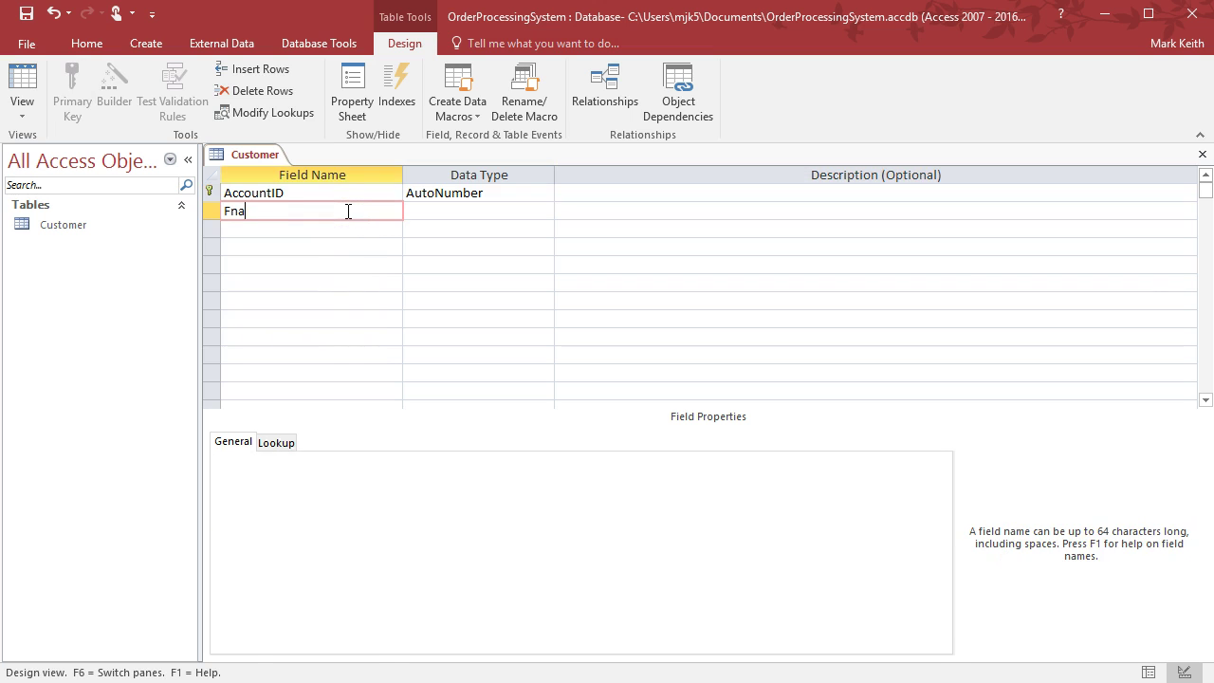
text(mew)
key(Tab)
key(shift+Tab)
text(Fname)
key(Tab)
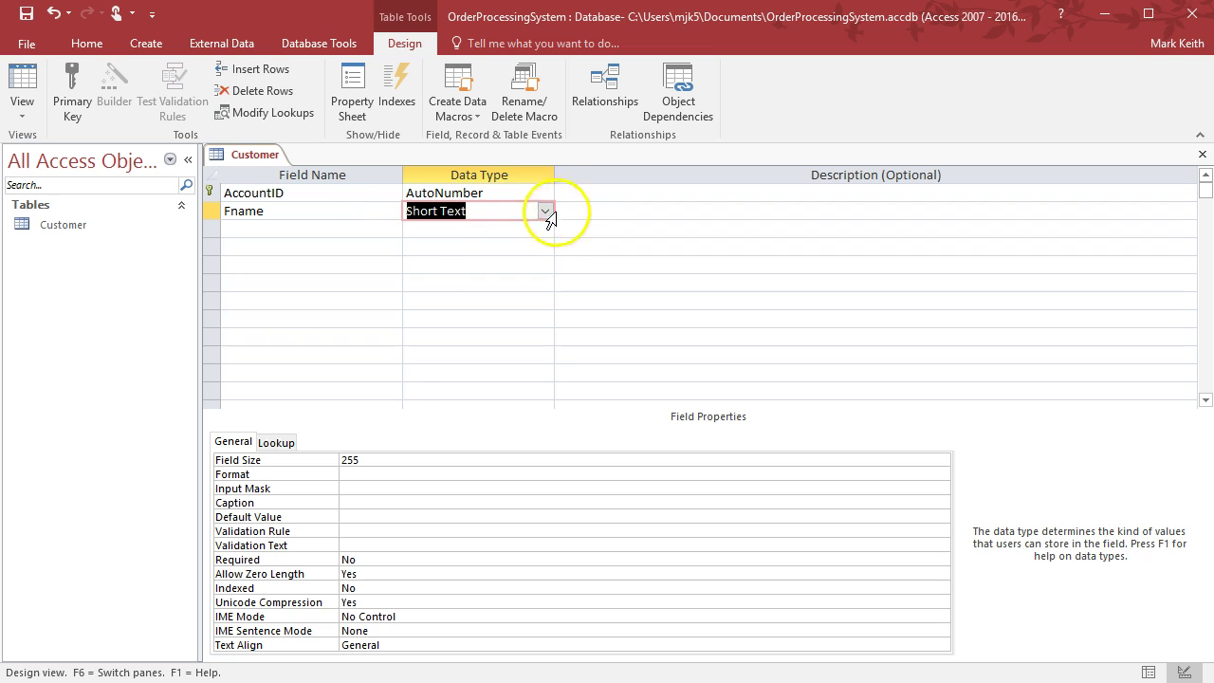
click(546, 210)
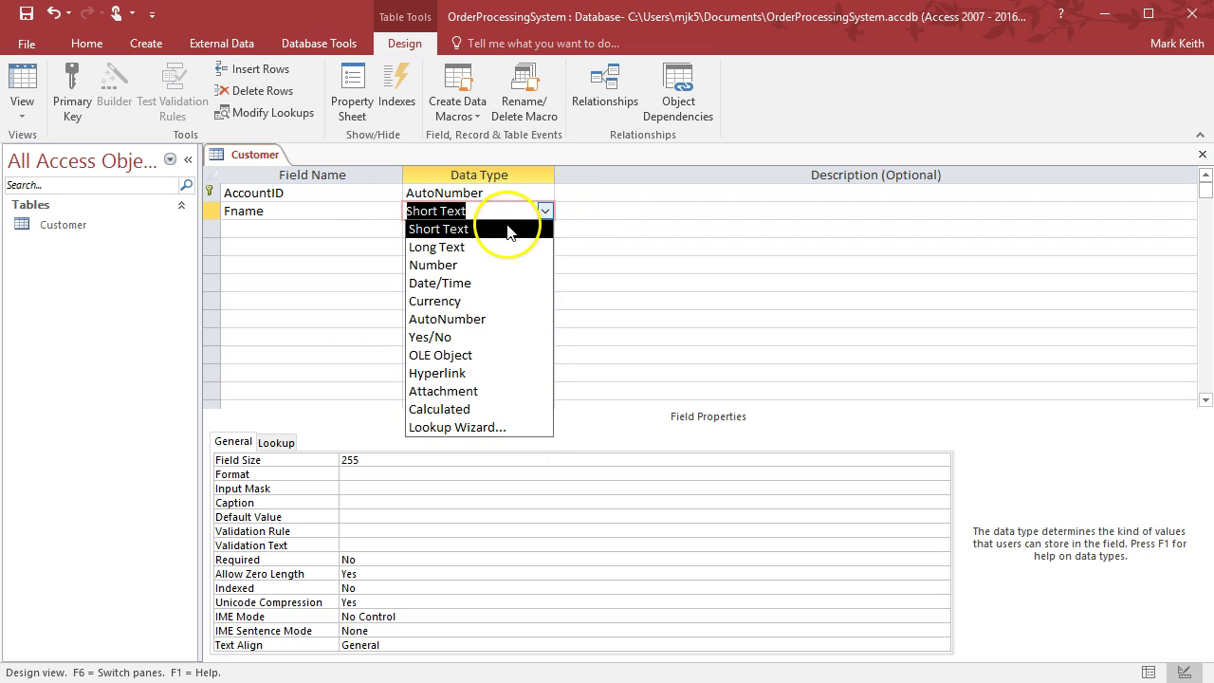
click(502, 246)
click(544, 209)
click(541, 221)
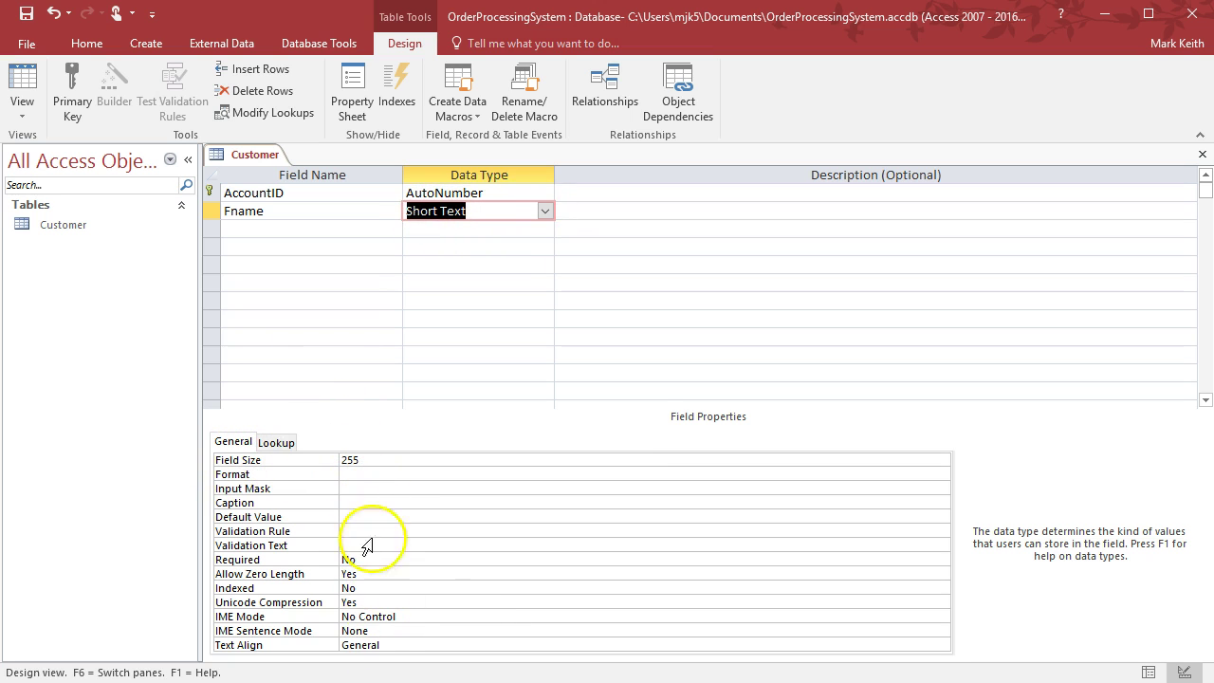
Change Fname's field size from 255 to 20
click(350, 459)
drag(354, 459, 337, 461)
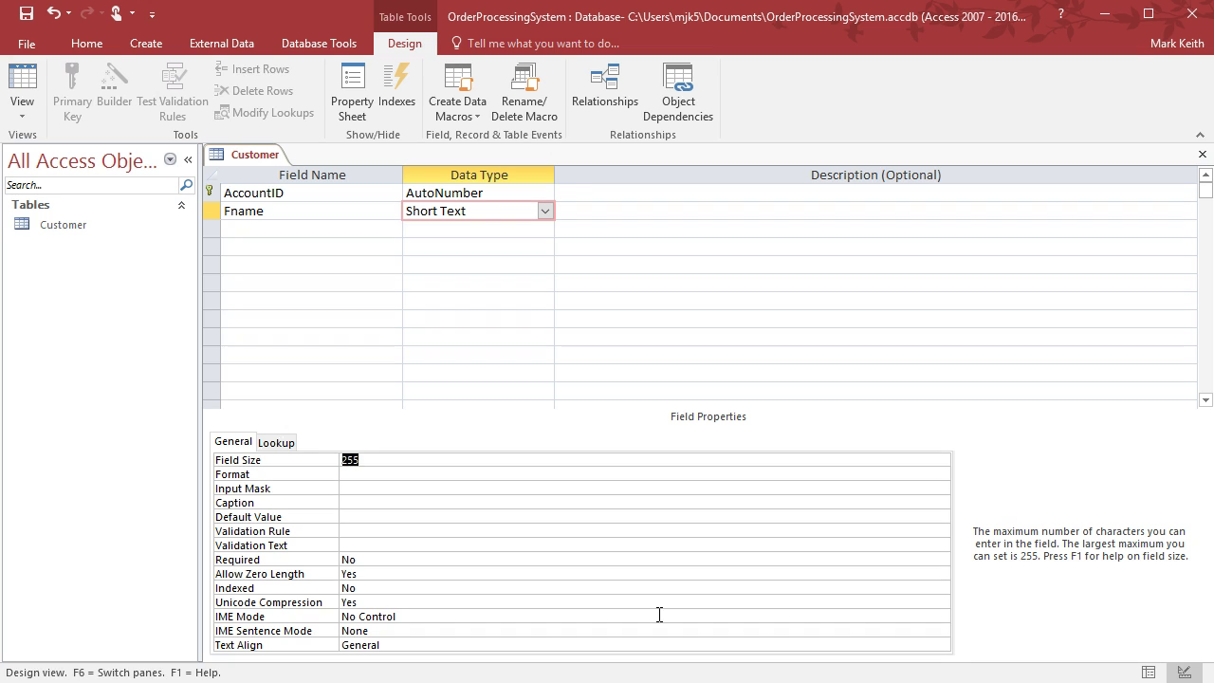
text(20)
key(Return)
click(942, 476)
Save the Customer table when the Input Mask Wizard asks, then cancel the wizard
click(943, 475)
click(943, 486)
click(942, 488)
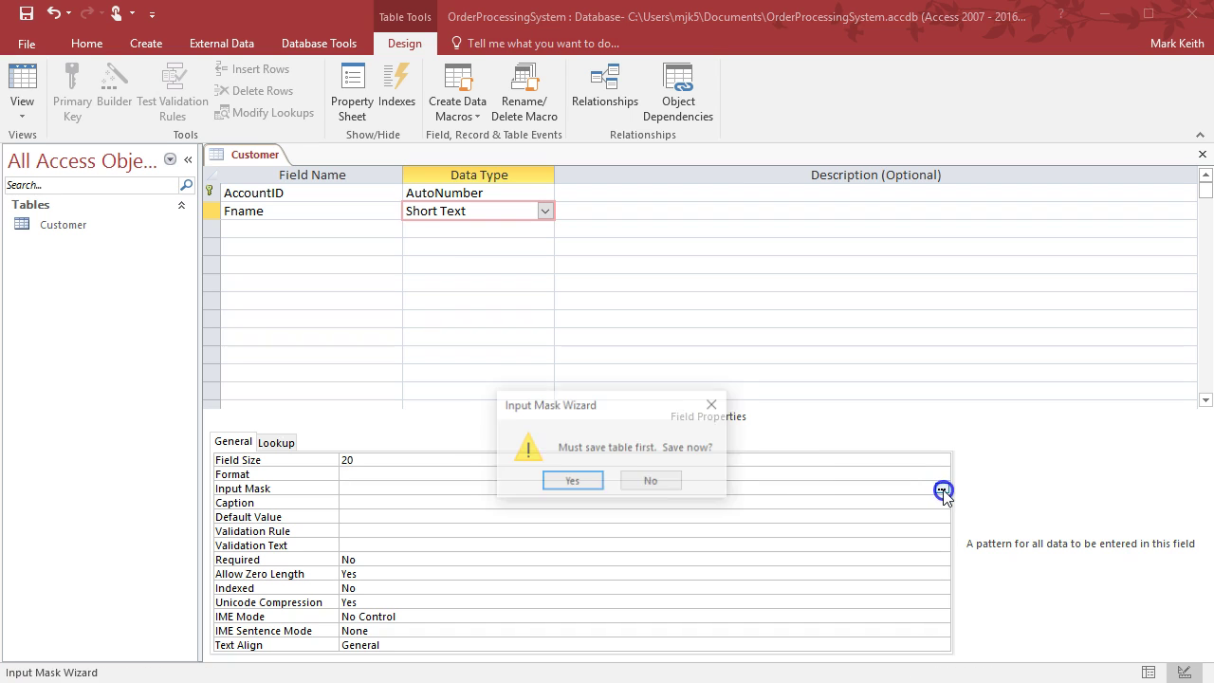
click(573, 482)
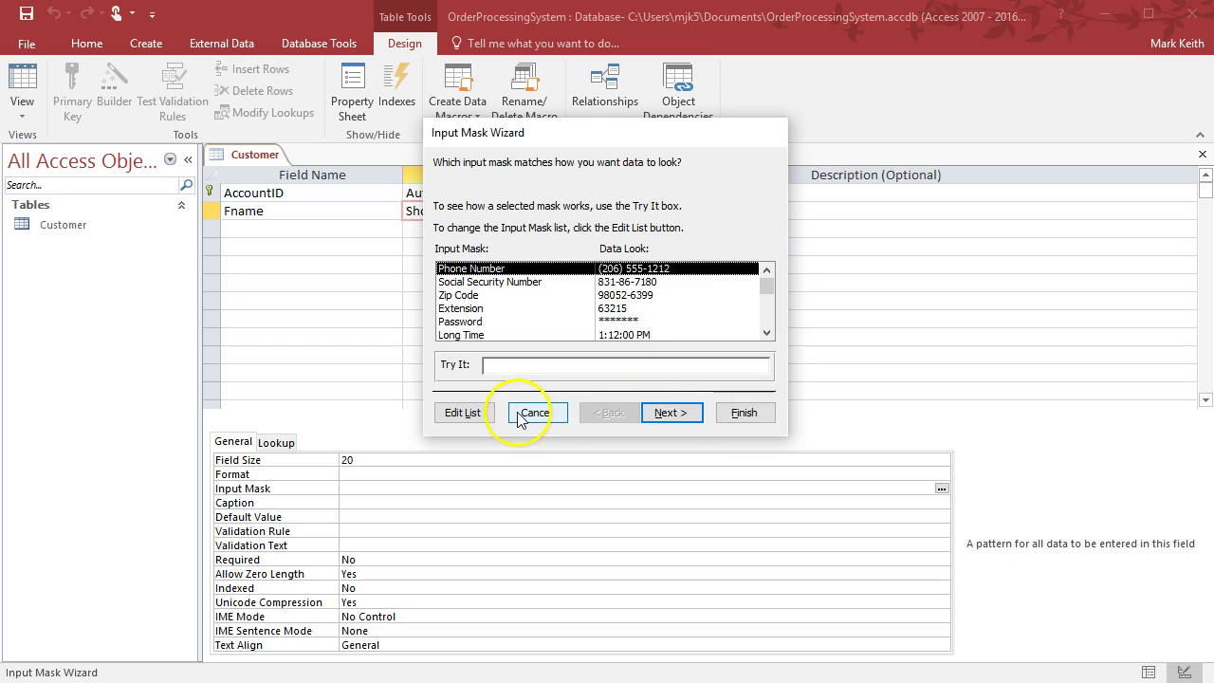
click(529, 416)
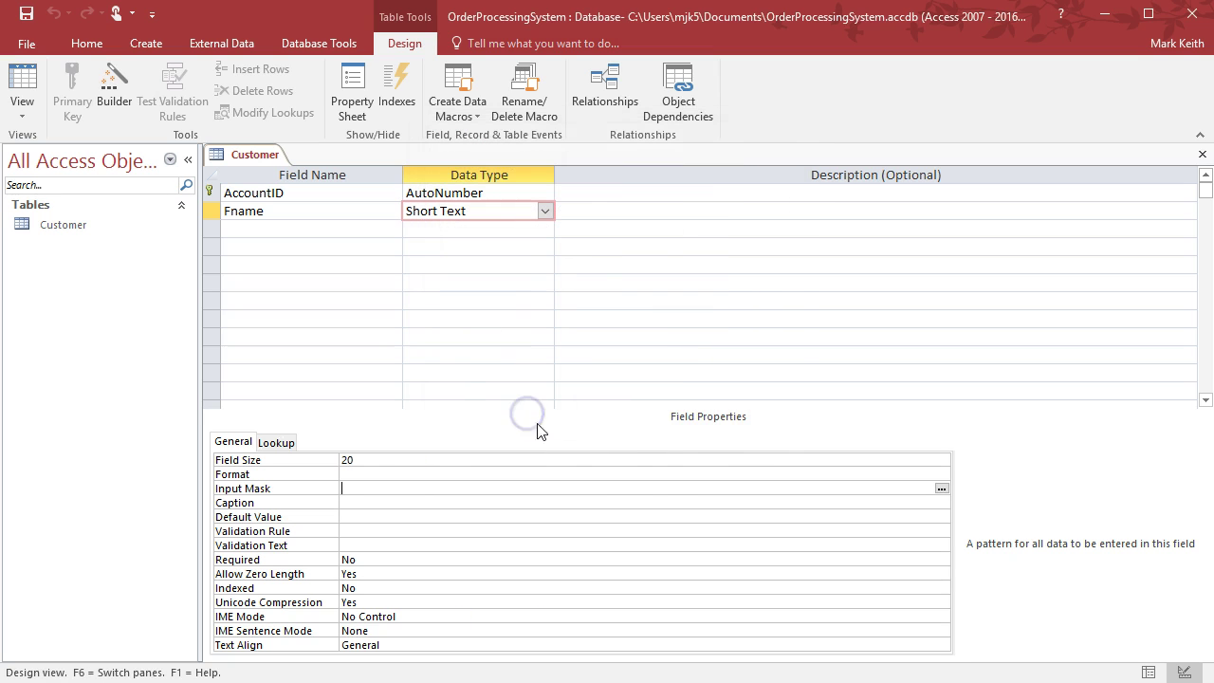
Review Fname's Caption, Default Value and Validation Rule properties, leaving them blank
click(351, 502)
click(351, 516)
click(351, 515)
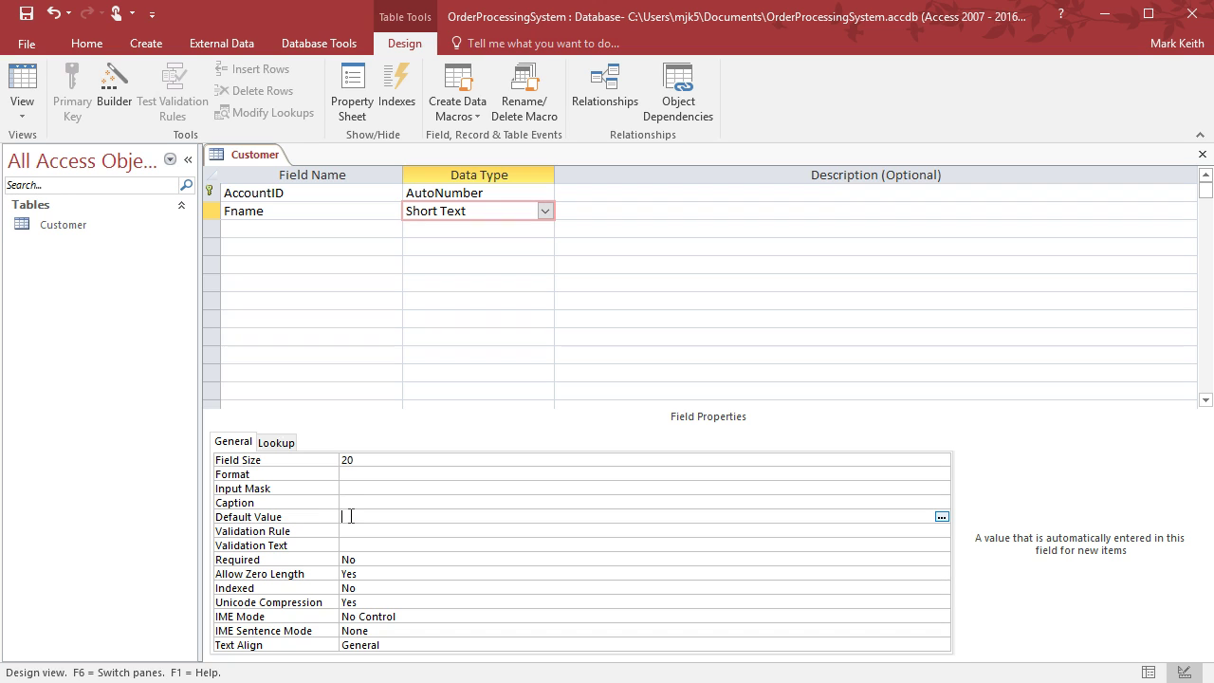
click(361, 532)
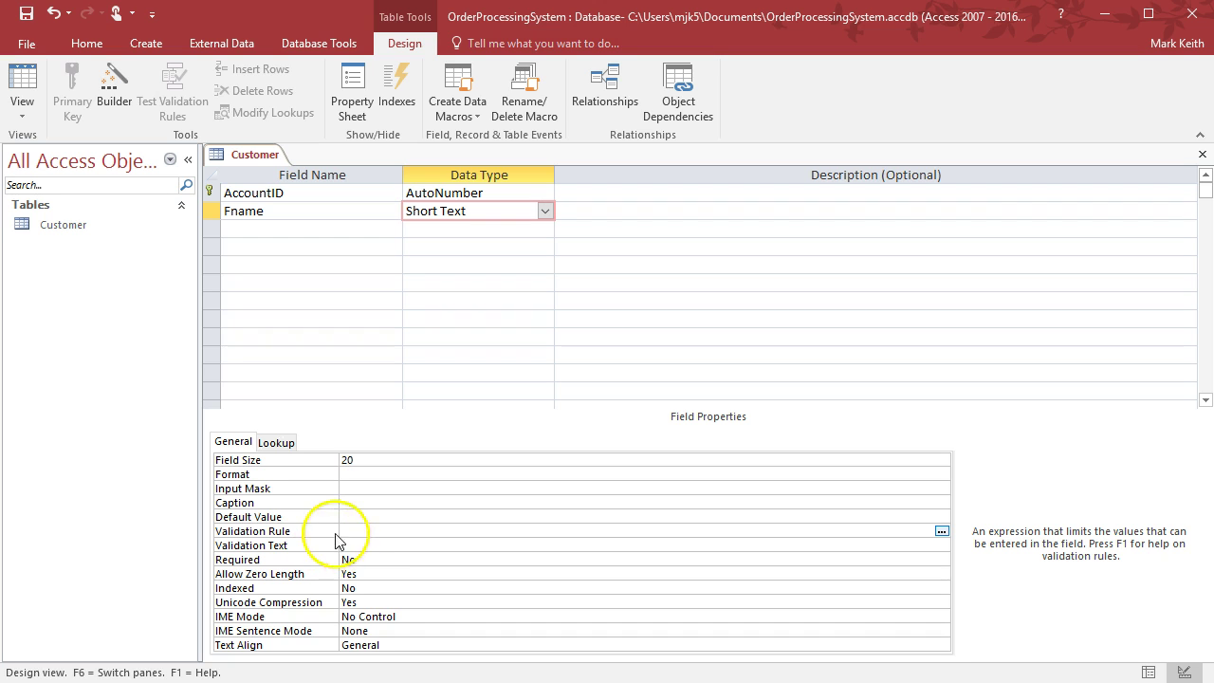
Add an Lname field to the Customer table as Short Text
click(310, 229)
text(Lname)
key(Tab)
key(Tab)
key(Tab)
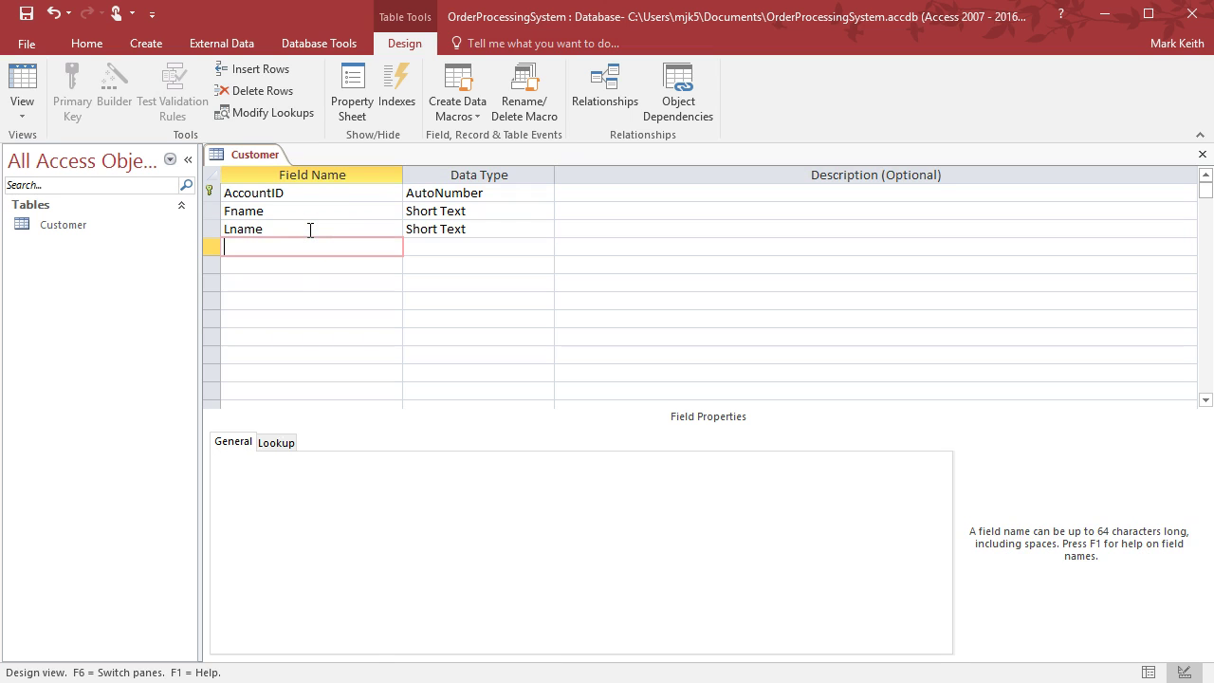
Add a Gender field of type Yes/No with the description 'Yes = Female, No = Male'
text(Gender)
key(Tab)
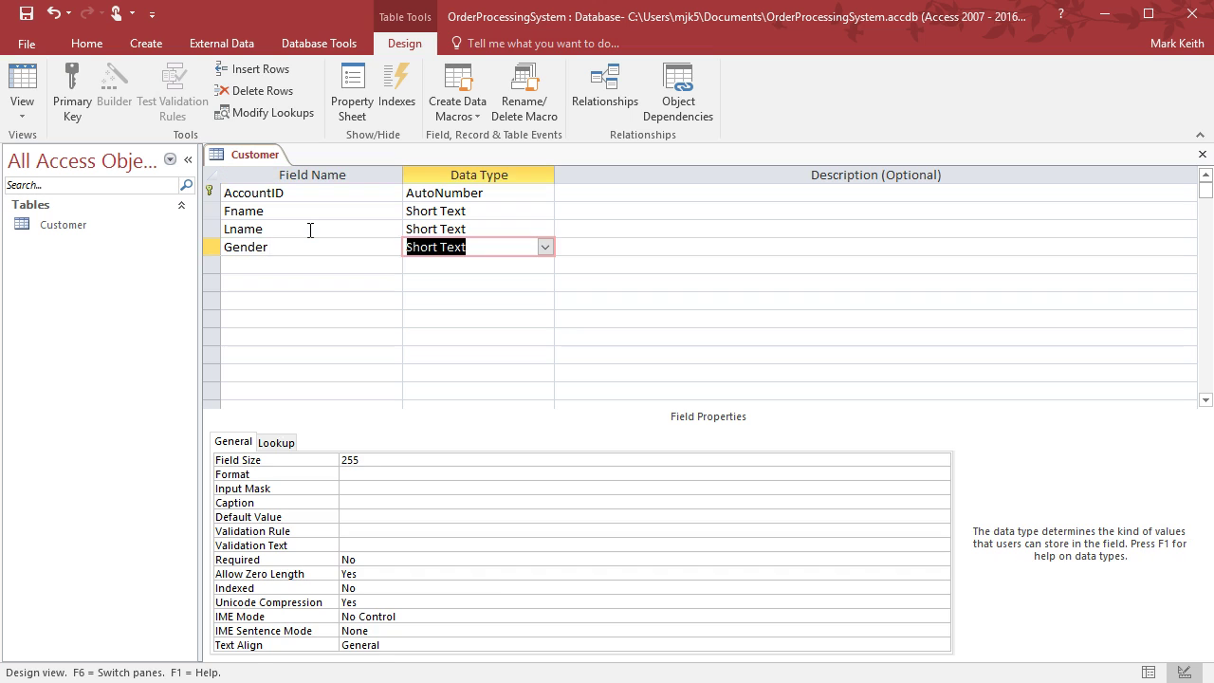
click(545, 247)
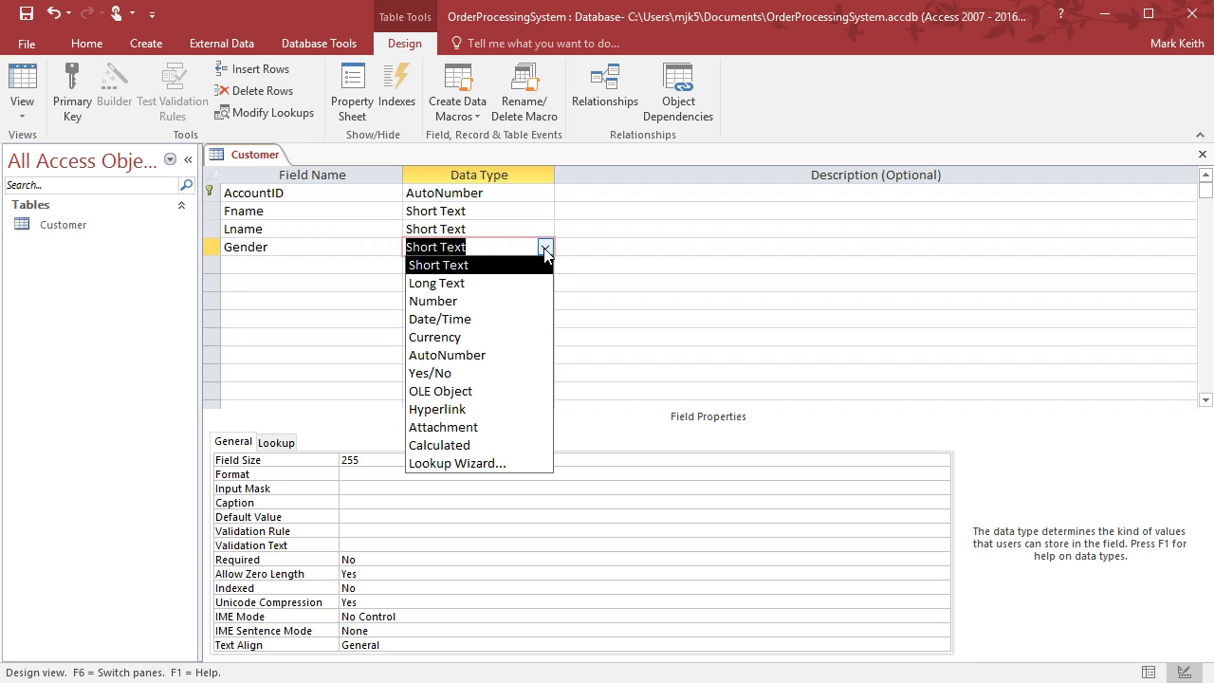
click(495, 373)
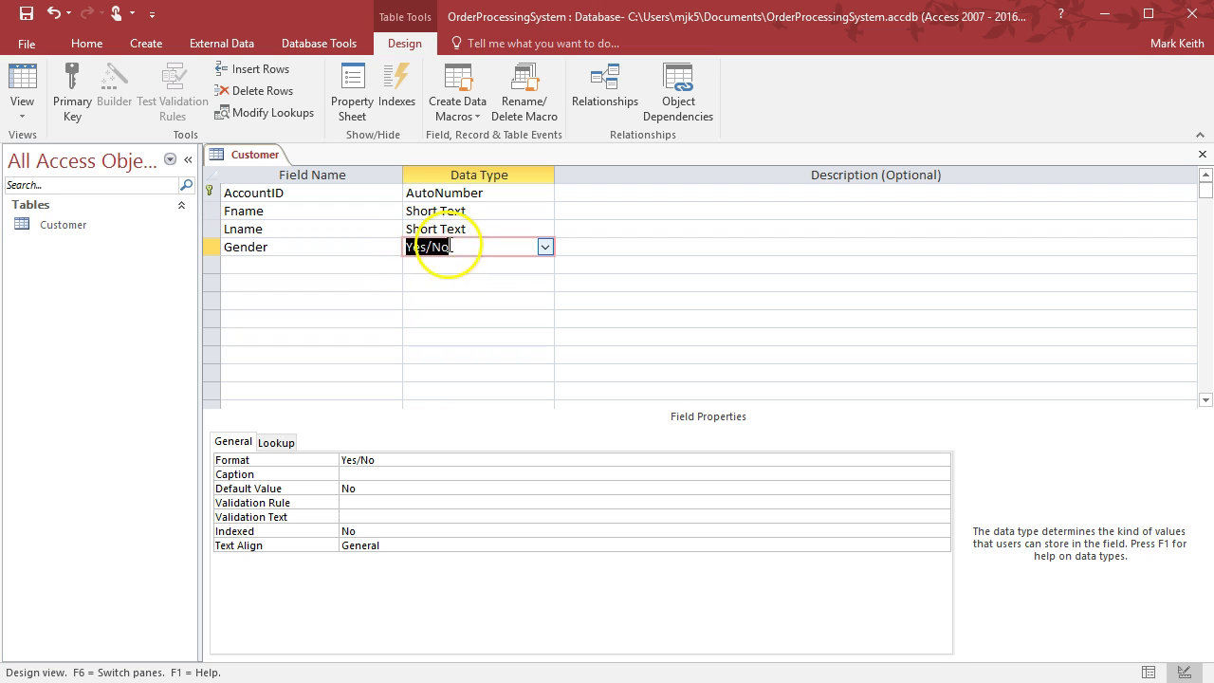
click(605, 246)
text(Yes = Fem)
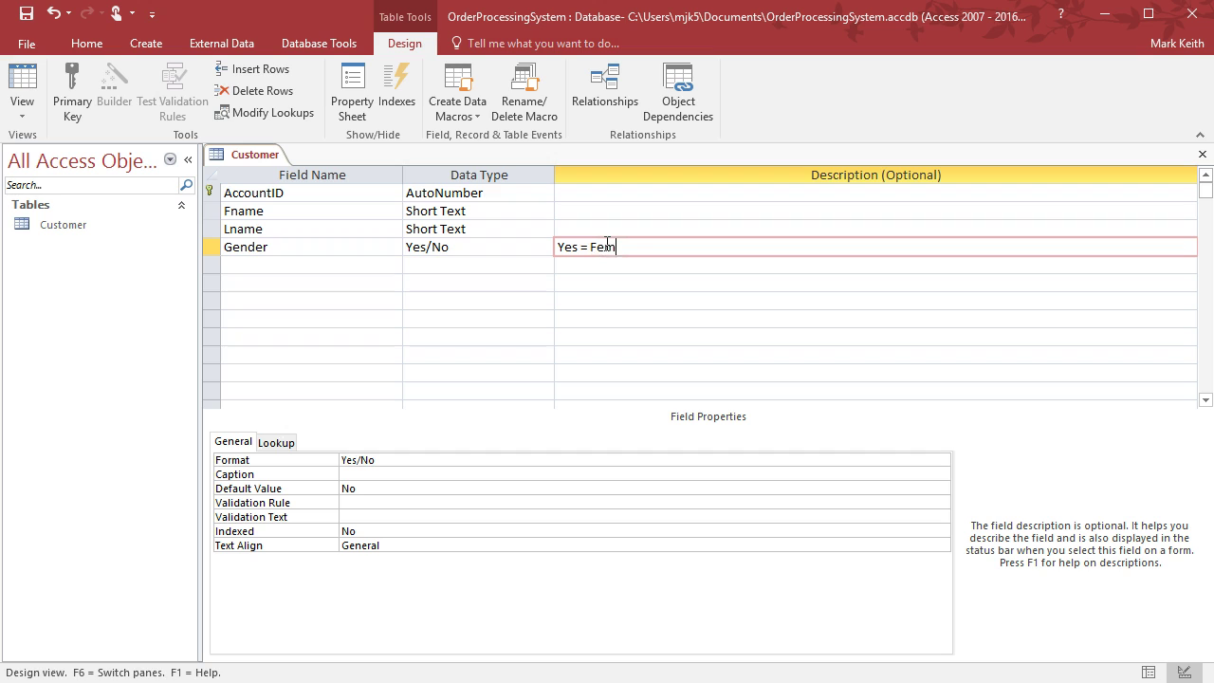
text(ale, No = Male)
key(BackSpace)
key(BackSpace)
key(BackSpace)
key(BackSpace)
text(Male)
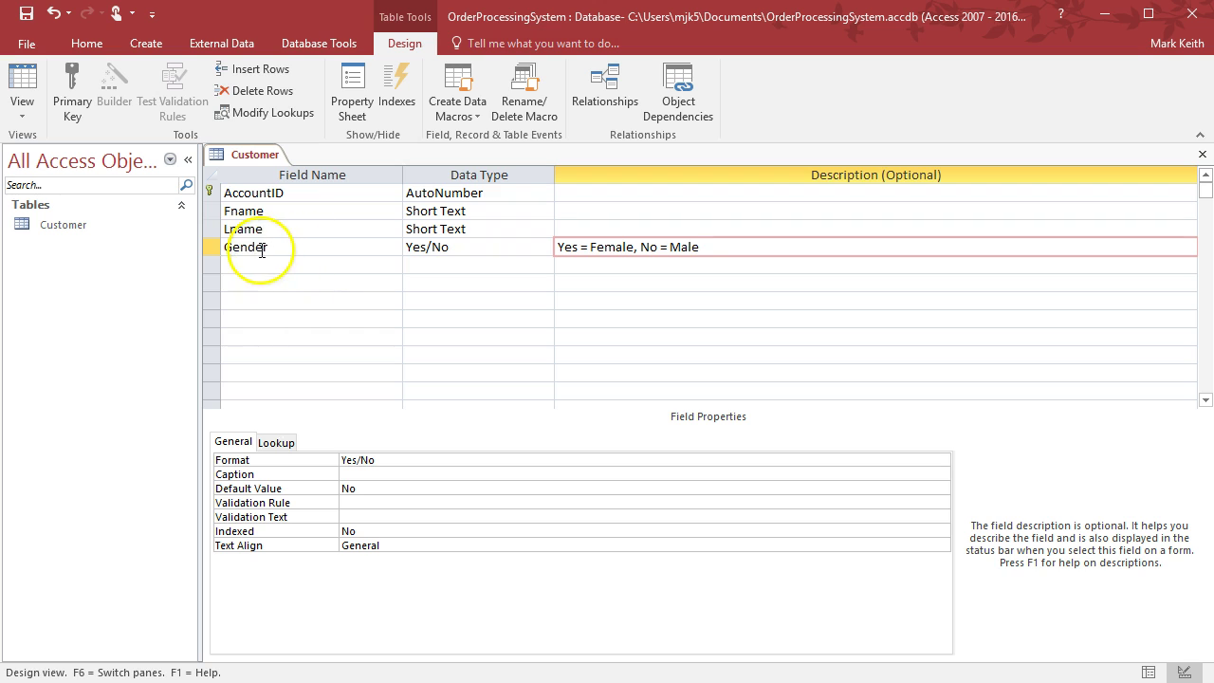
click(268, 267)
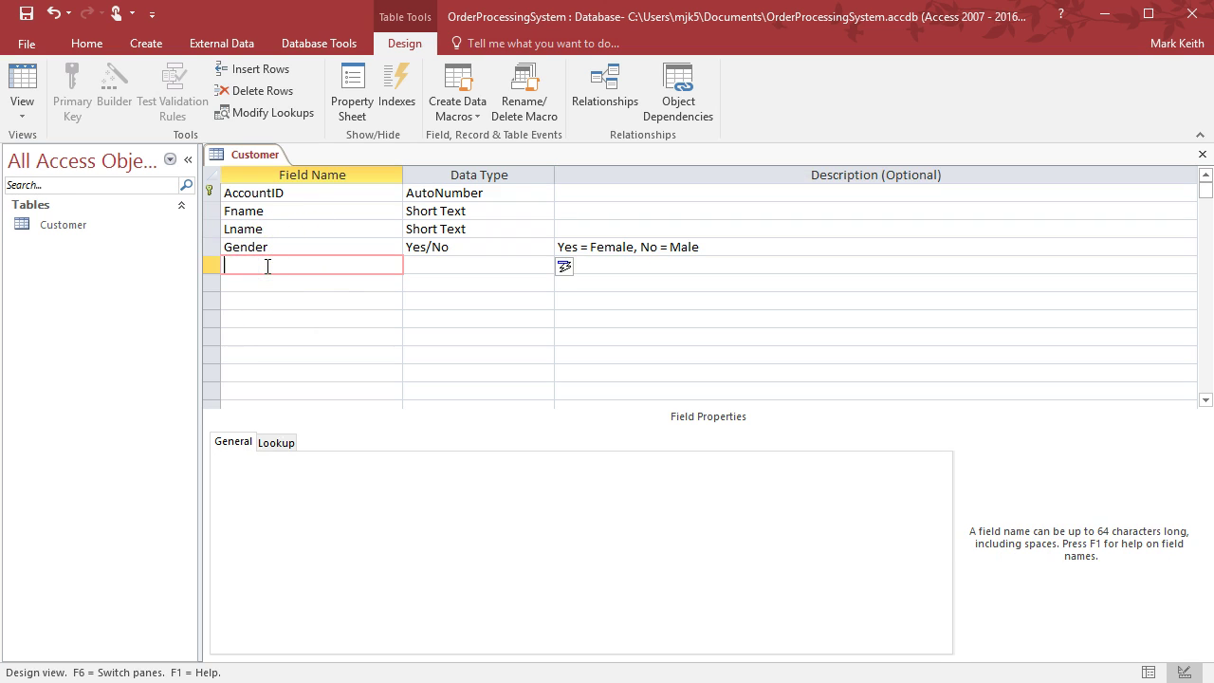
Add Email as a Short Text field and open the Expression Builder for its Validation Rule
text(Email)
key(Tab)
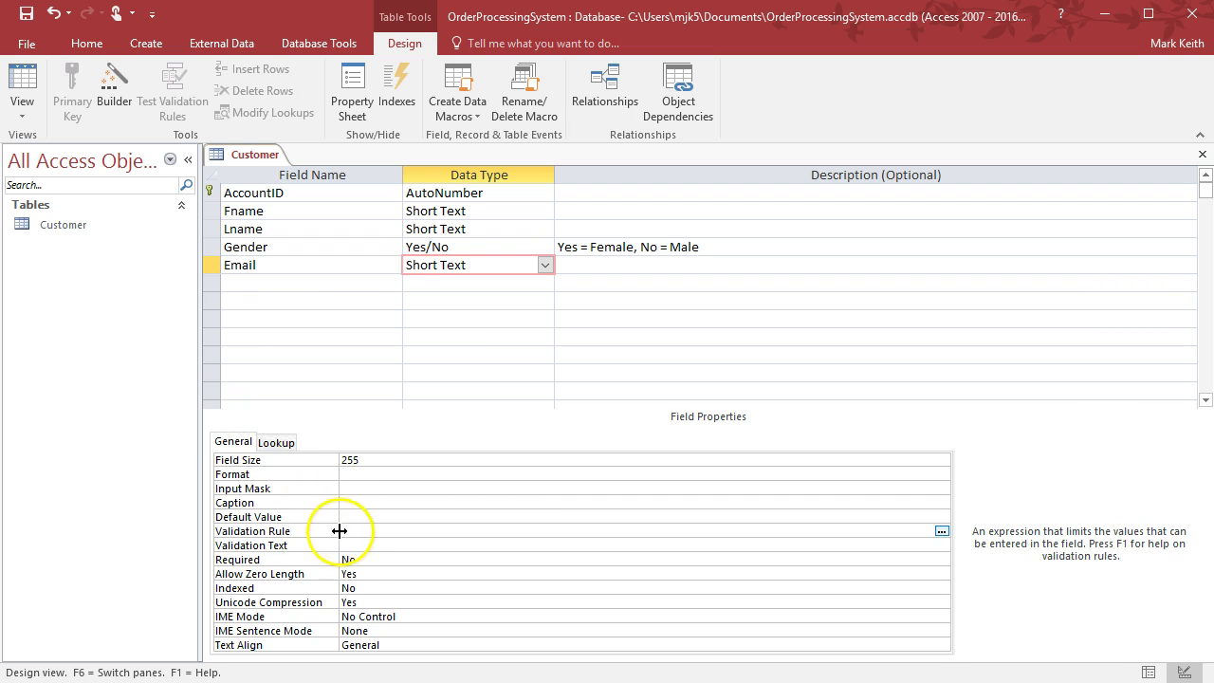
click(942, 531)
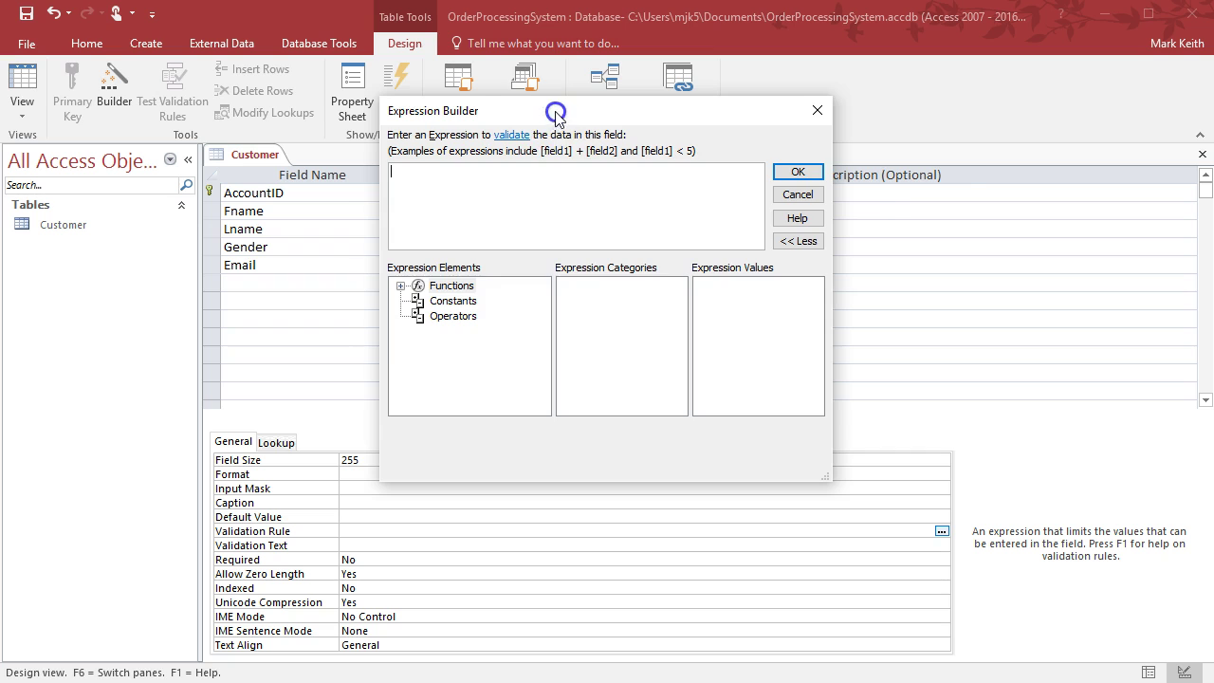
Browse Built-In Functions > Text in Expression Builder and select InStr to see its syntax
double_click(569, 210)
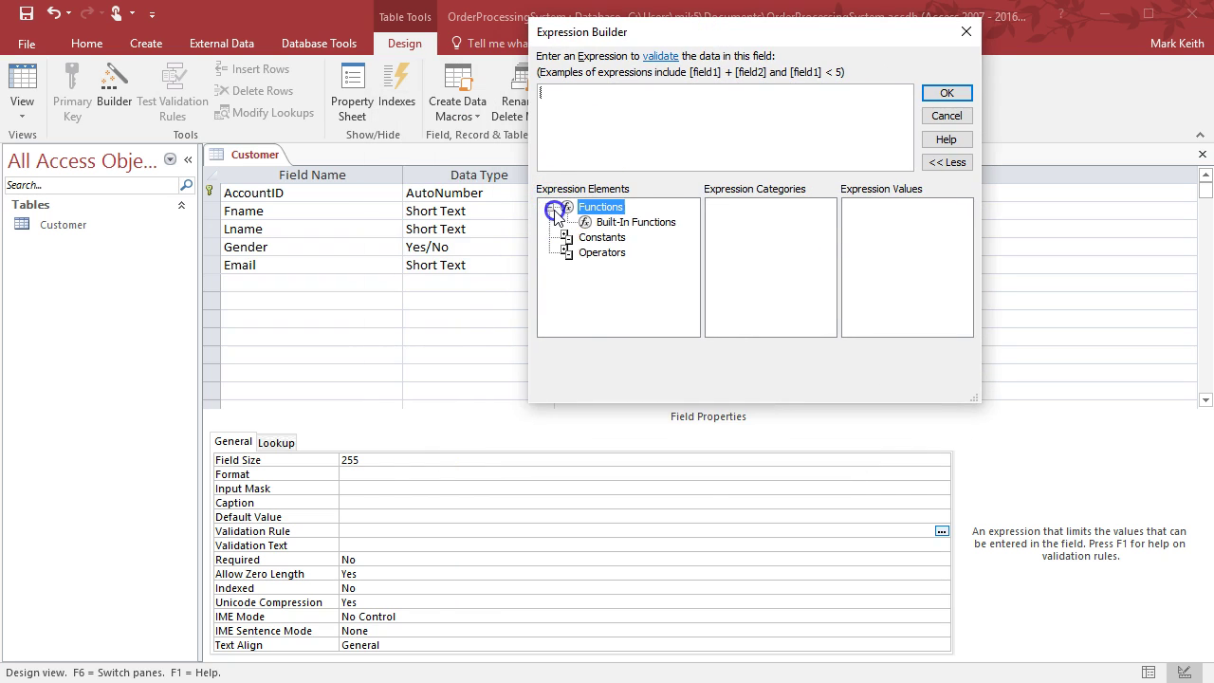
click(606, 223)
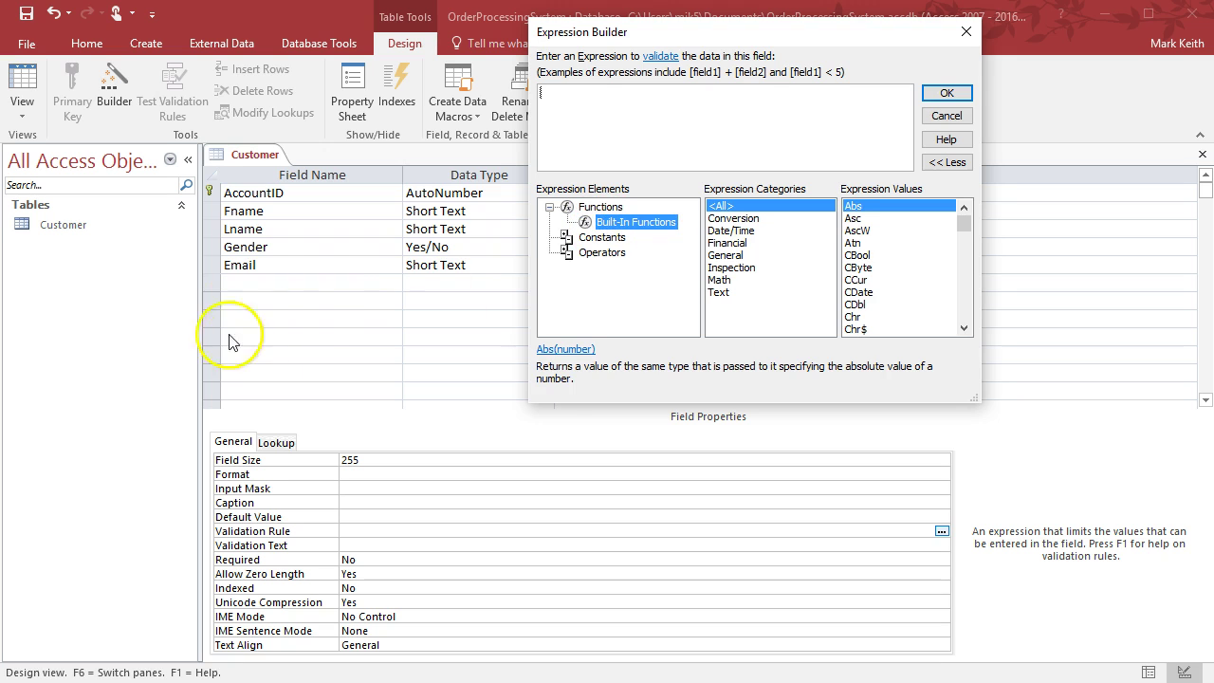
click(733, 219)
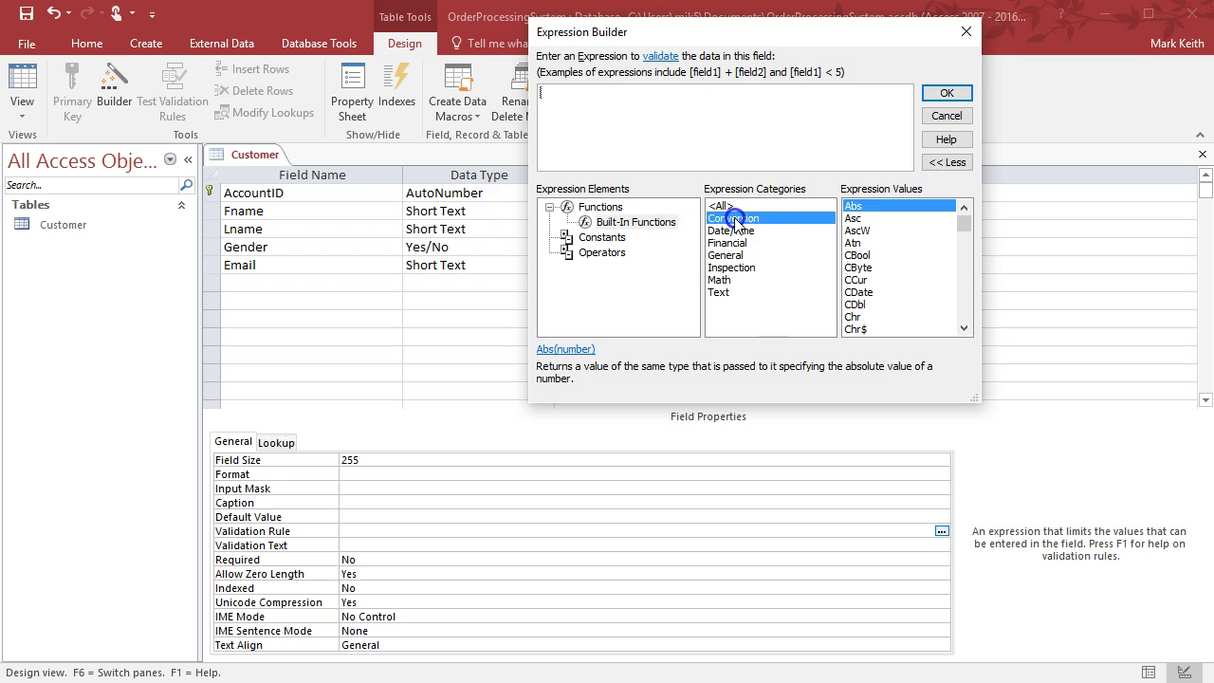
key(Down)
key(Down)
key(Down)
key(Down)
key(Down)
key(Down)
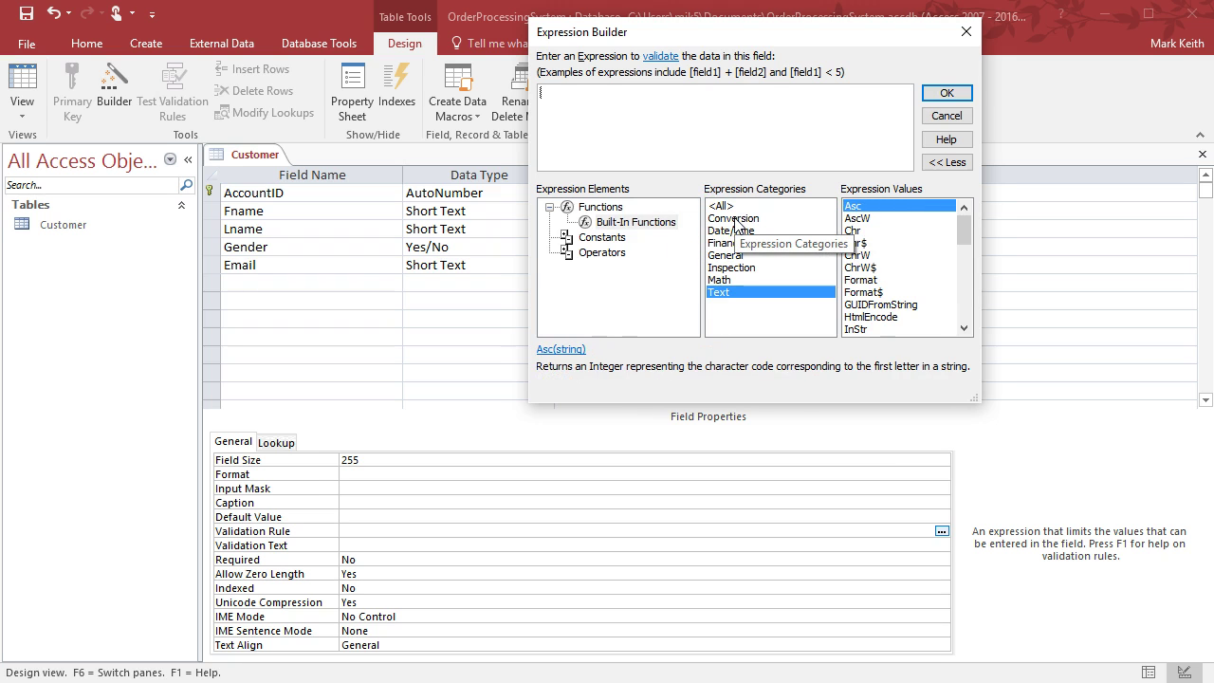
mouse_move(962, 231)
mouse_down()
mouse_move(965, 266)
mouse_move(965, 239)
mouse_up()
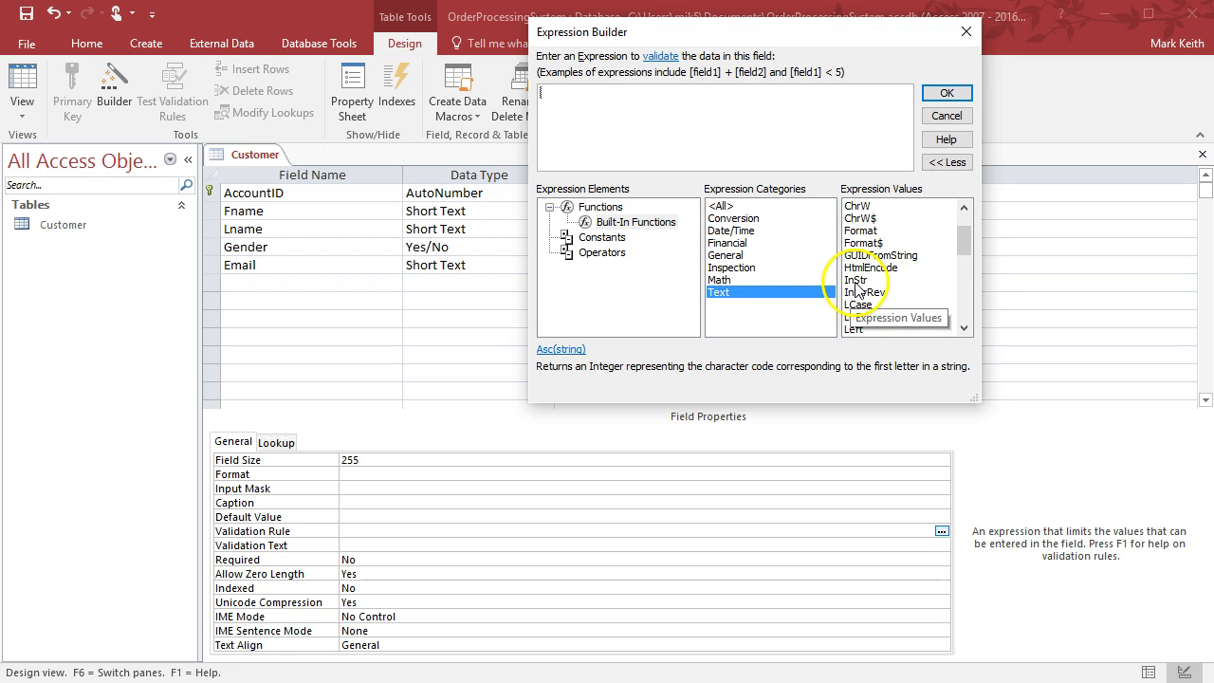
click(856, 281)
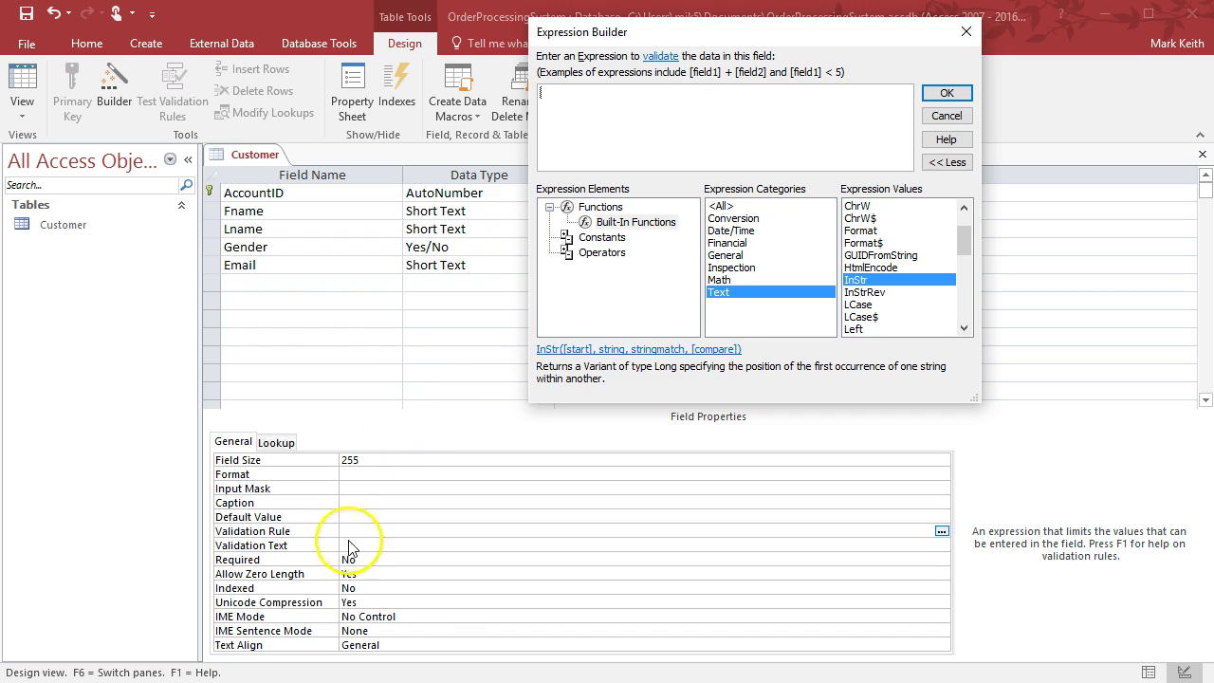
Write the validation expression InStr(1, [Email], "@") > 0 in the Expression Builder
click(623, 95)
text(InStr()
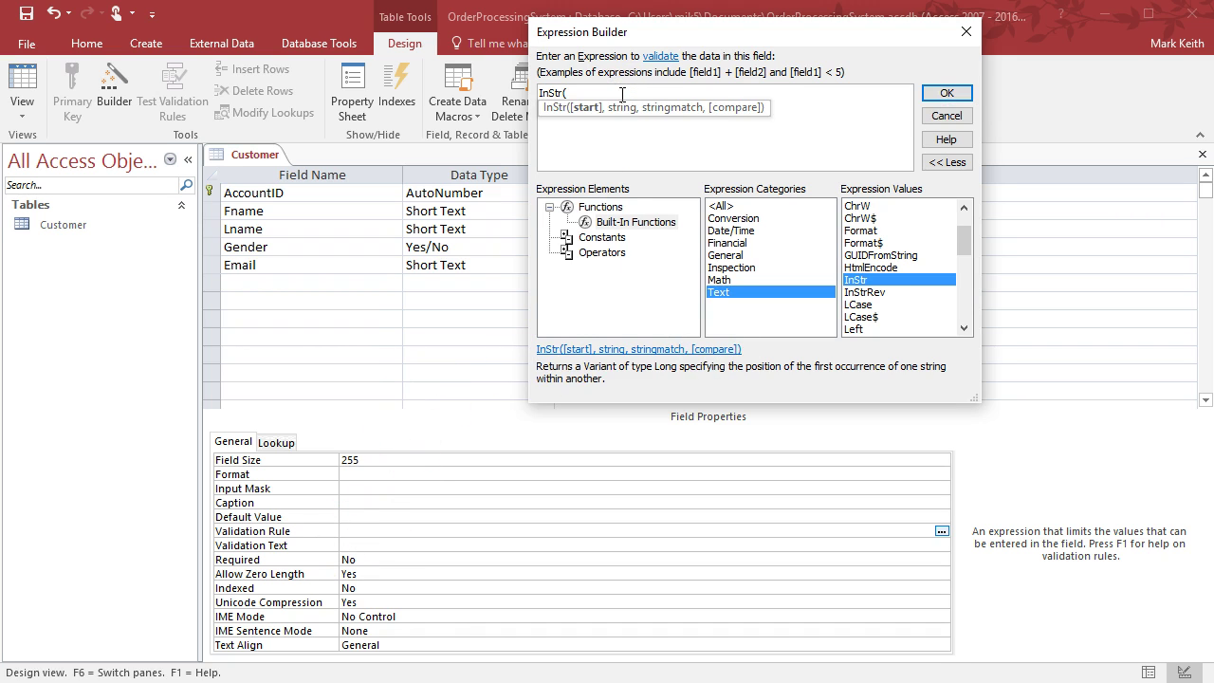
text(1, )
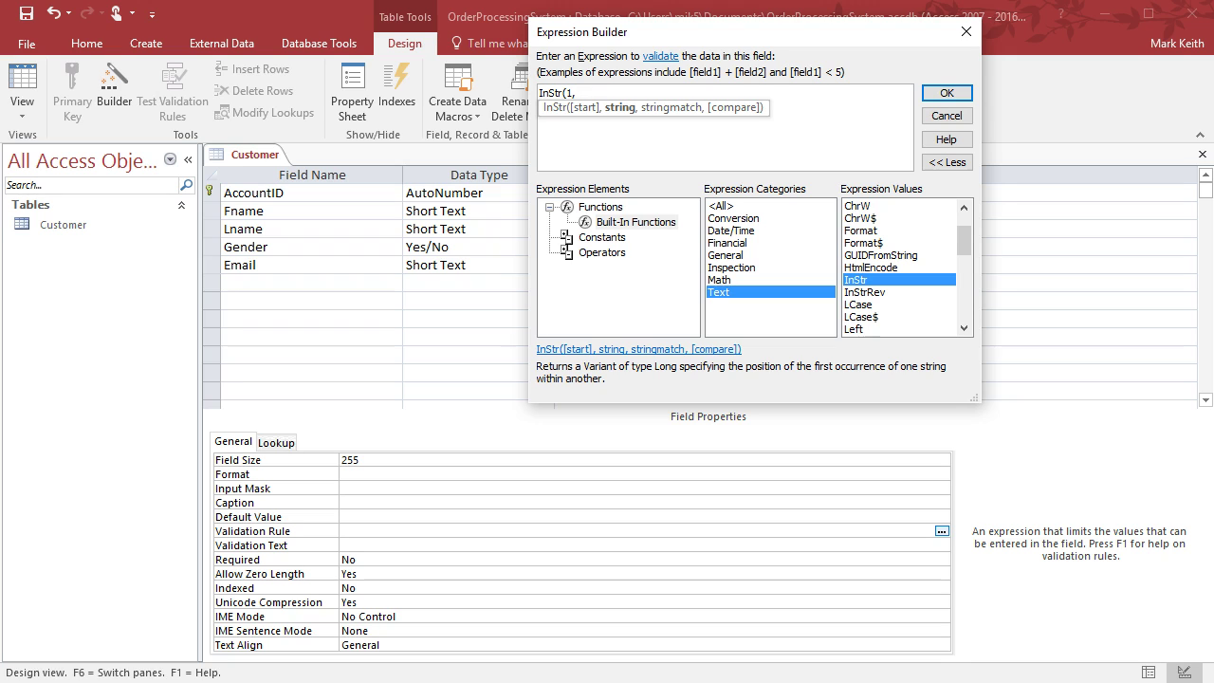
text(Email,)
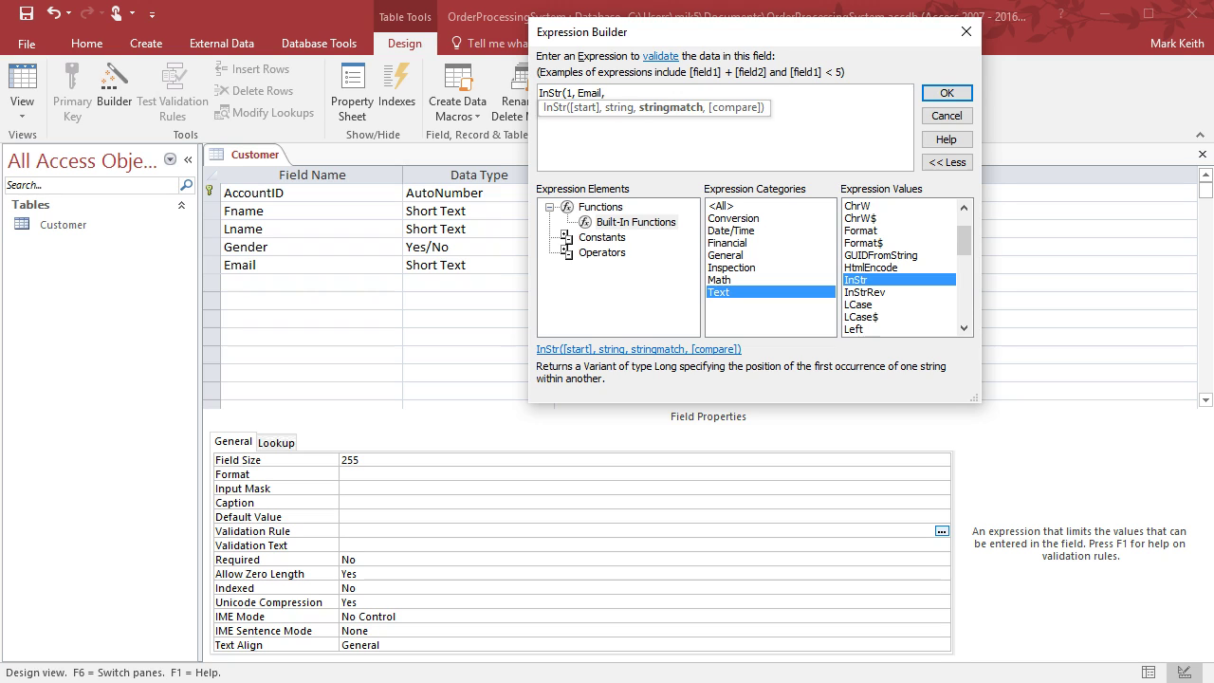
click(600, 93)
text([)
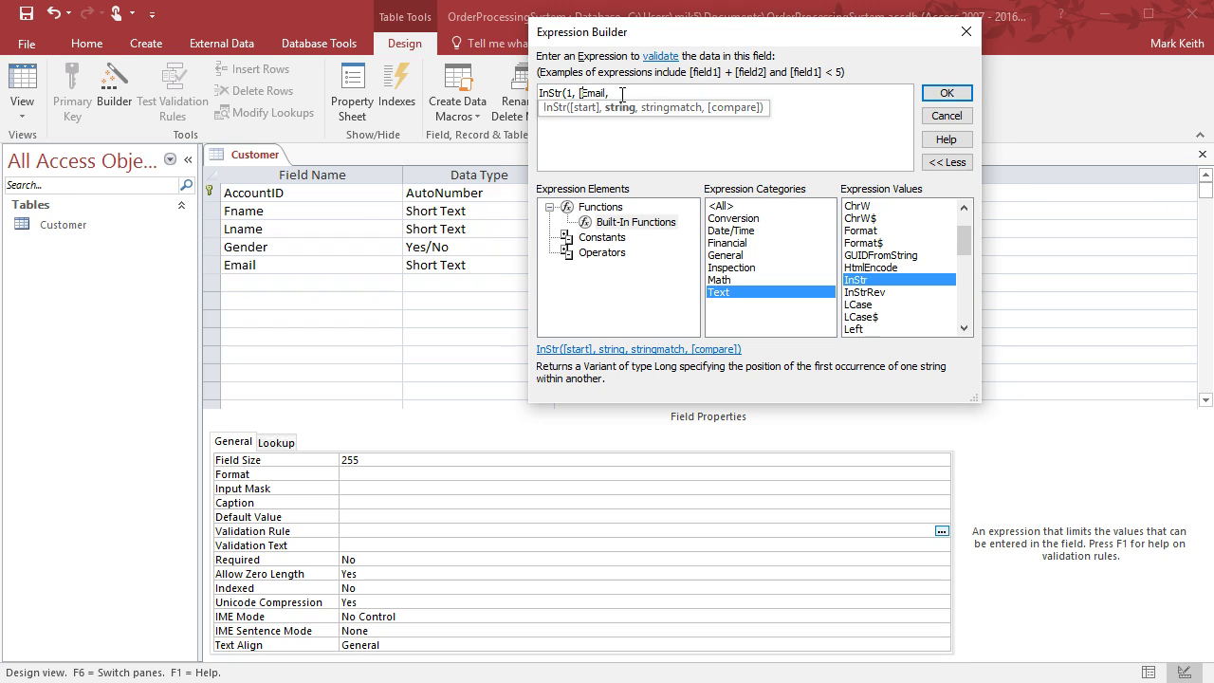
text(])
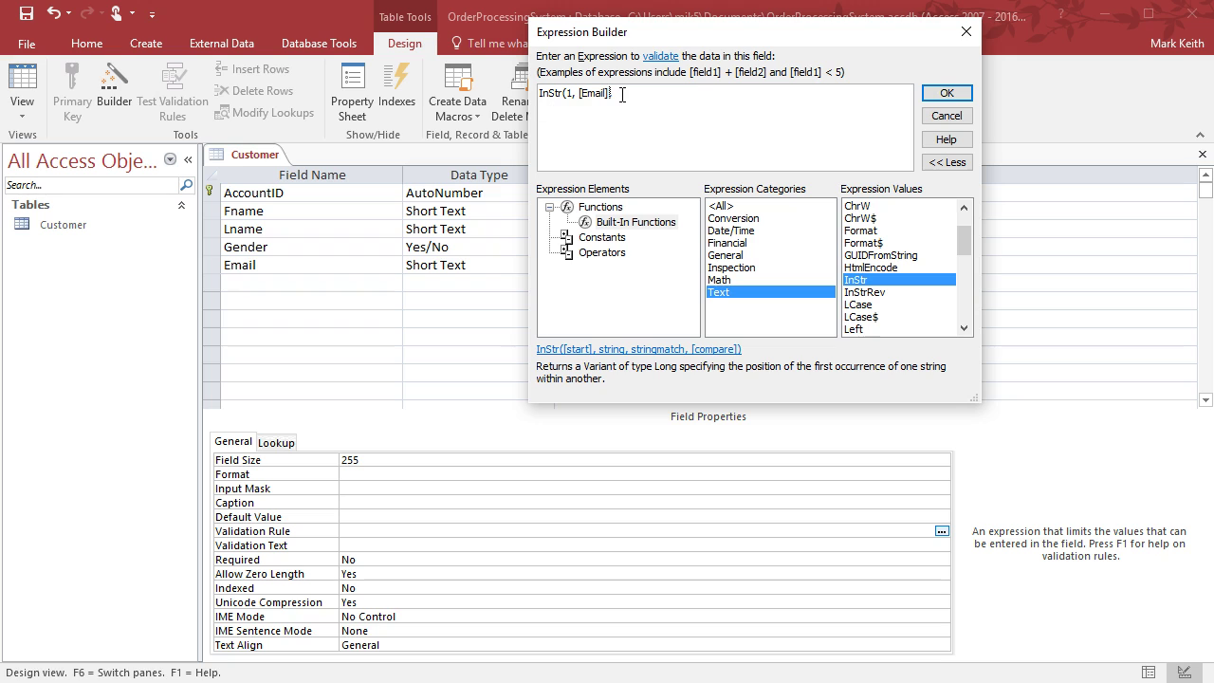
click(620, 94)
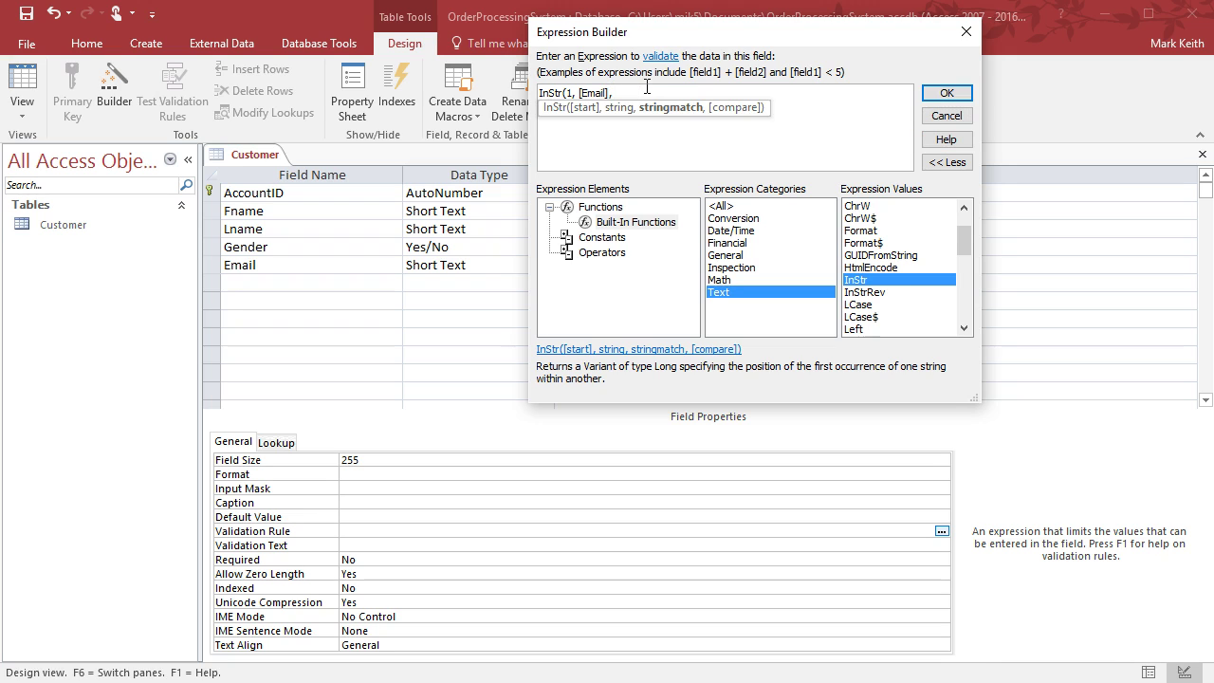
text("@")
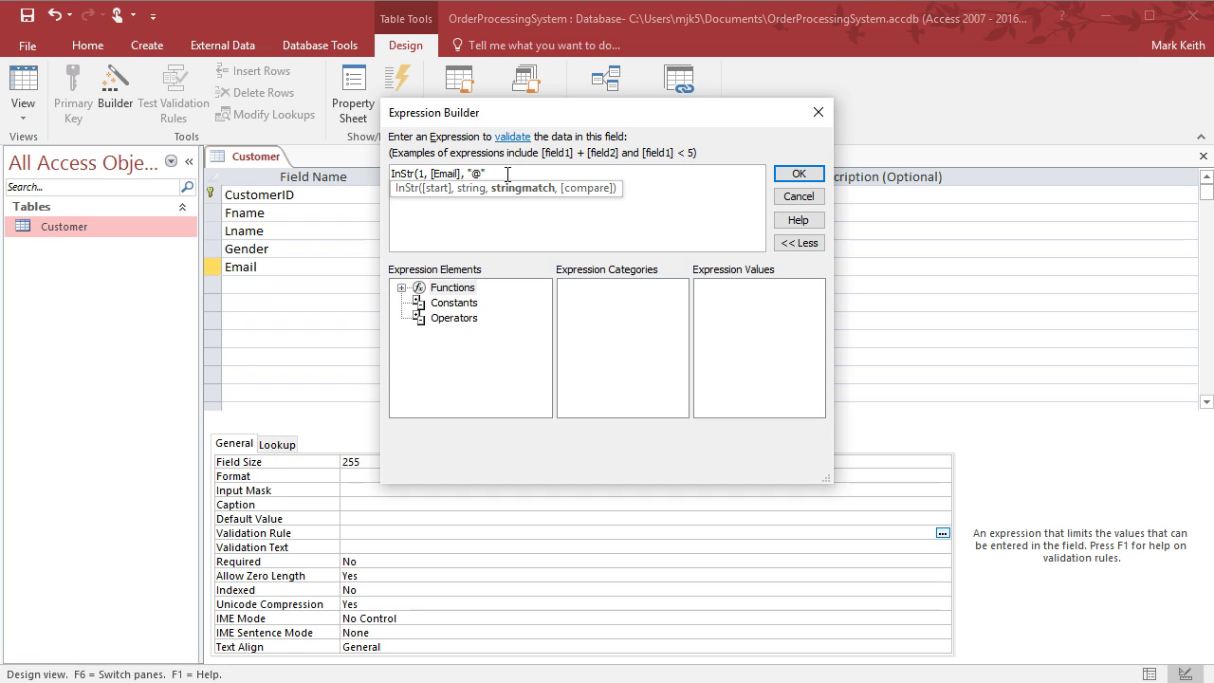
text())
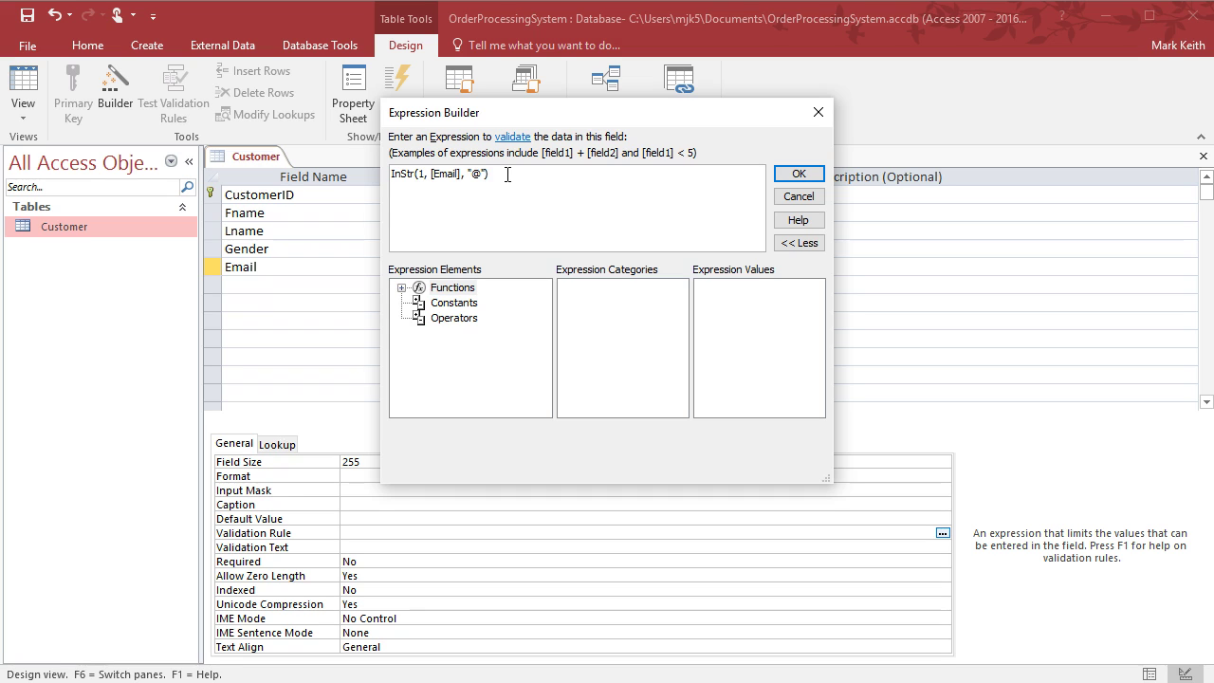
Highlight the [Email], "@" and > 0 parts of the expression to explain them
drag(432, 174, 491, 174)
click(514, 172)
drag(491, 174, 501, 174)
click(534, 174)
Apply the Email validation rule, save the Customer table, and switch to Datasheet View
click(796, 175)
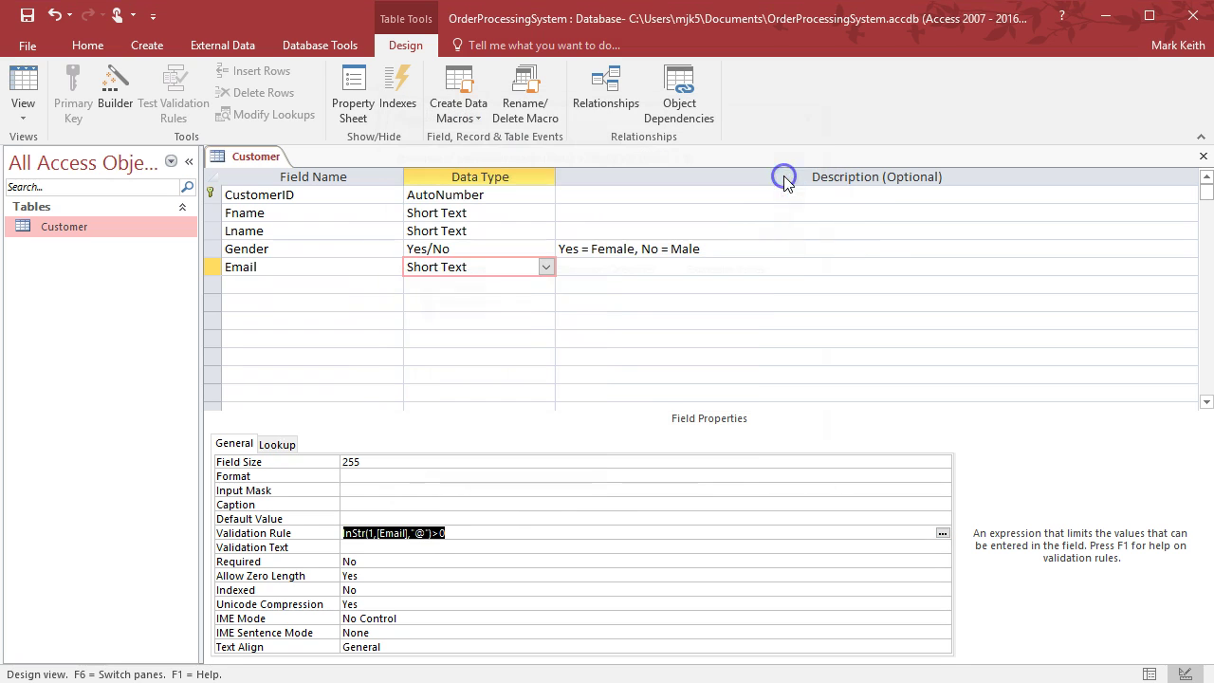
click(31, 19)
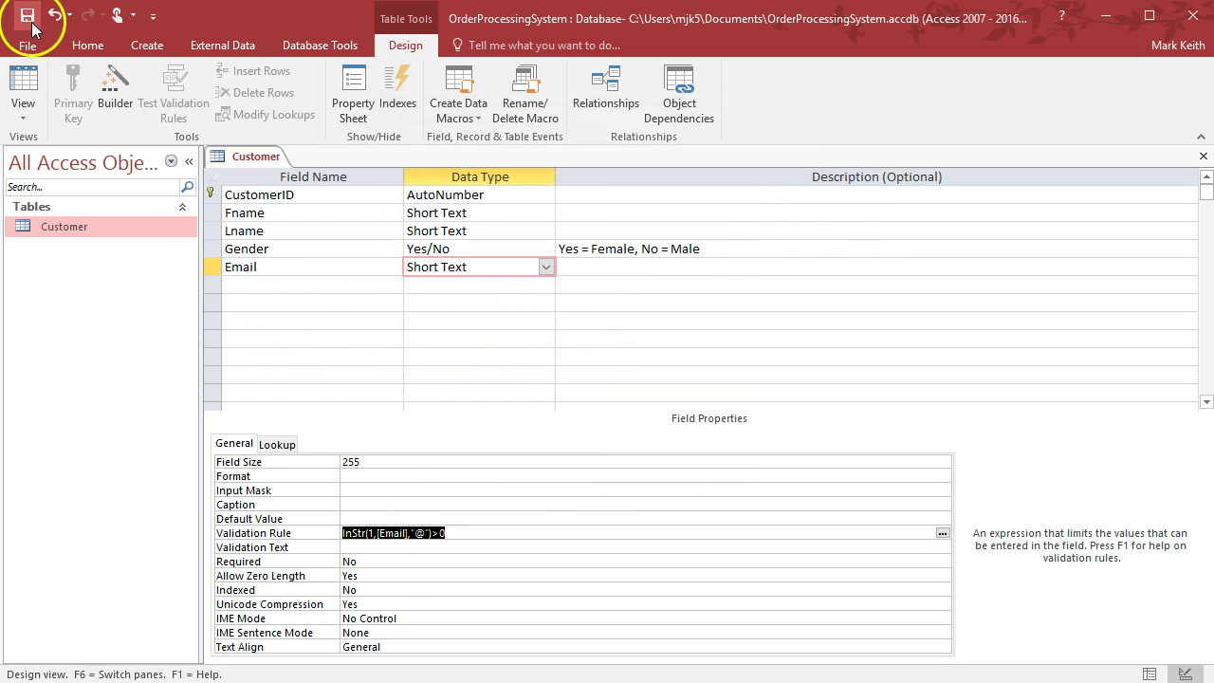
click(22, 86)
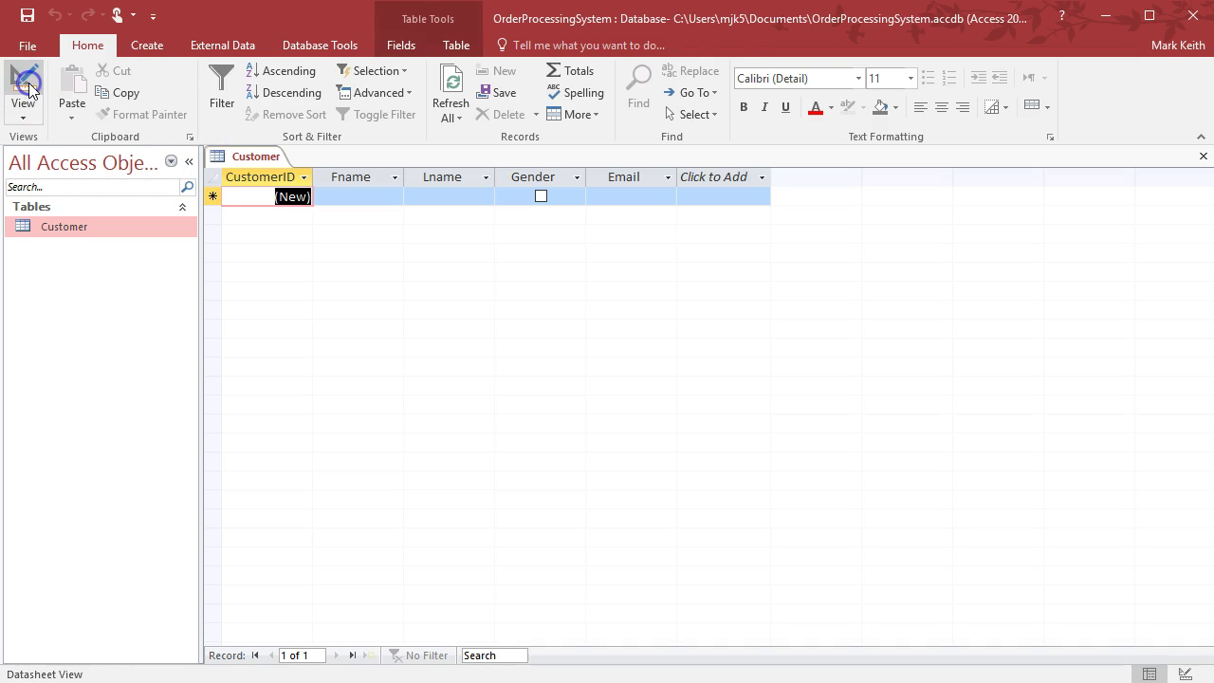
Enter the first customer's first and last name in record 1
key(Tab)
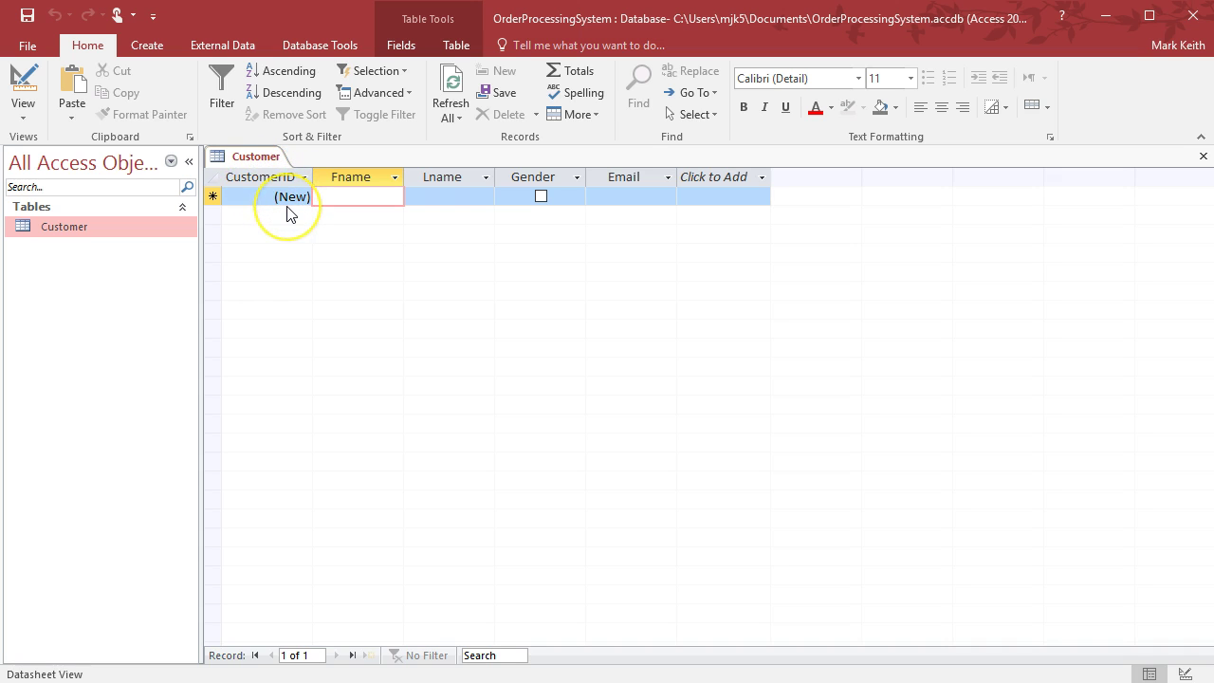
text(H)
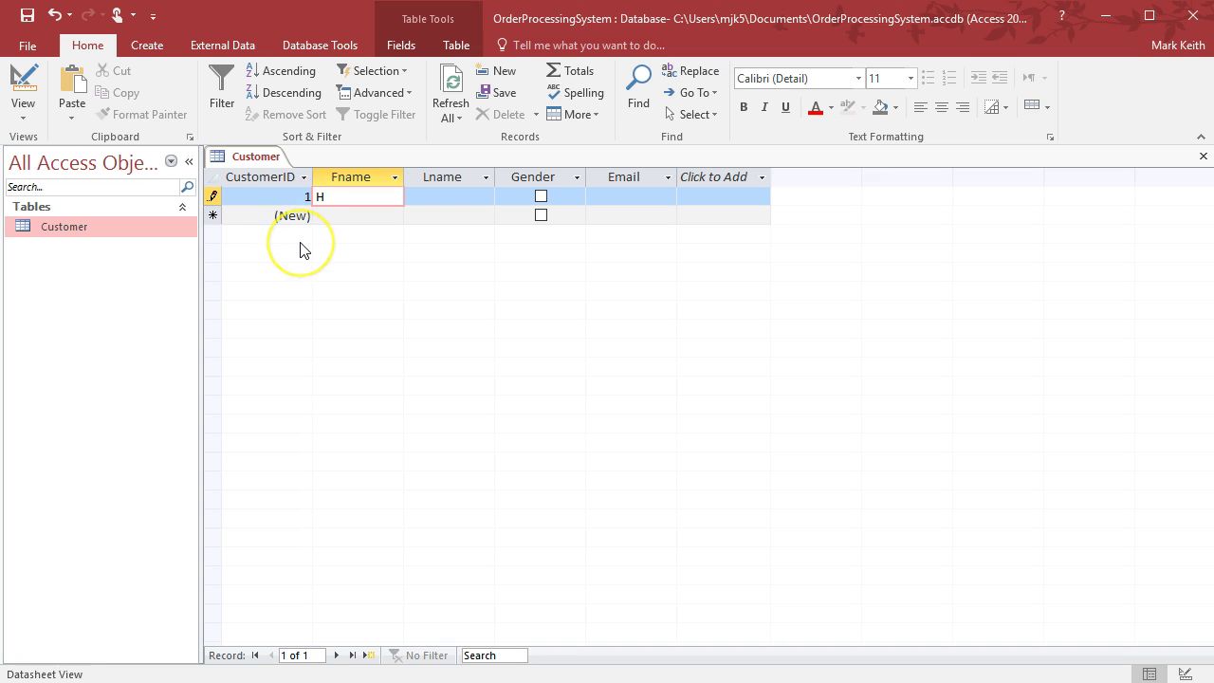
text(omer)
key(Tab)
text(Simpson)
key(Tab)
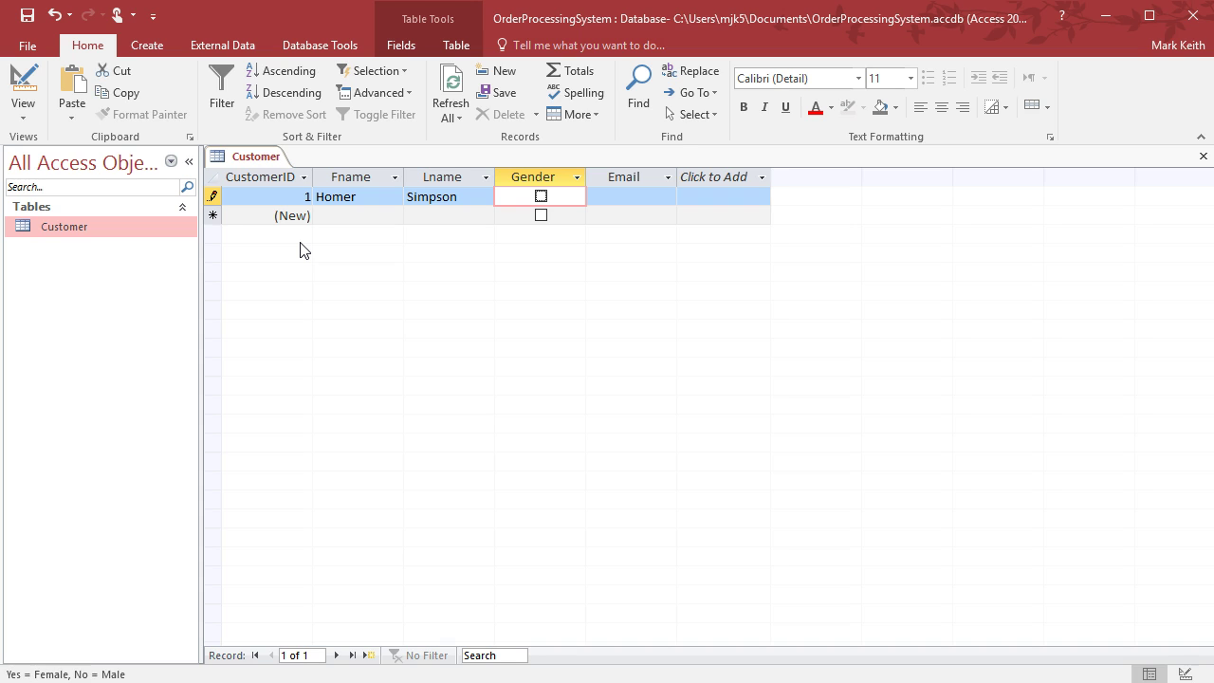
key(Tab)
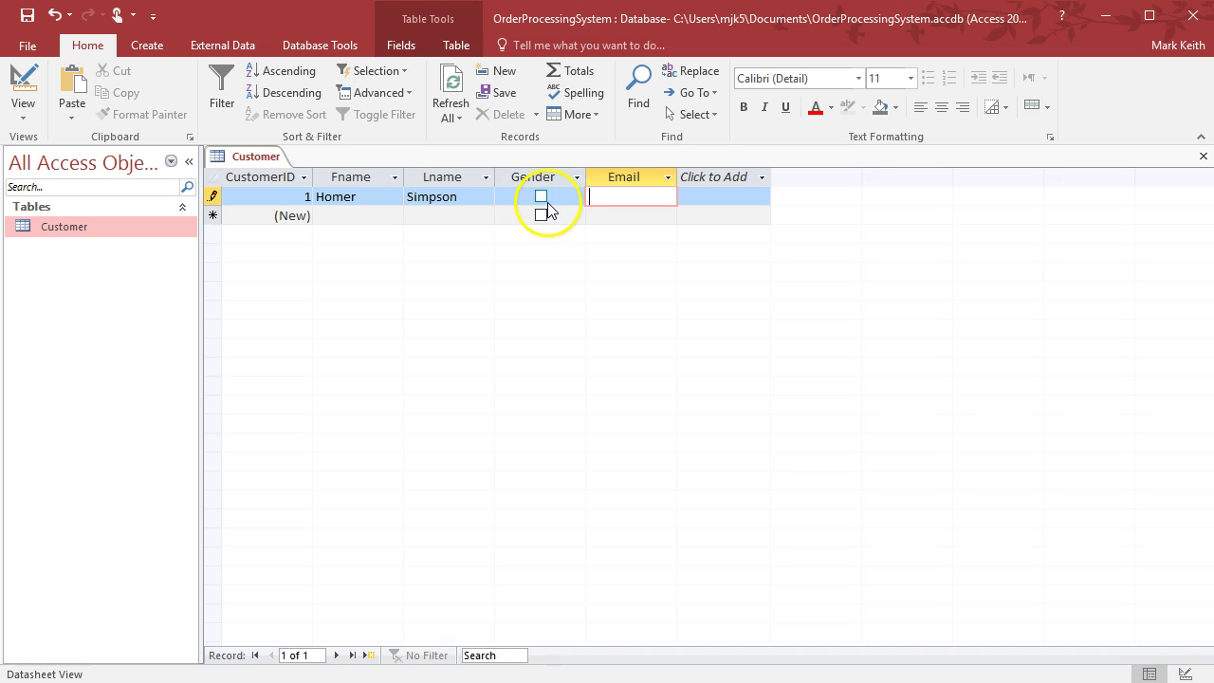
Test the validation rule with an e-mail lacking @ and dismiss the error
text(Homer)
key(Return)
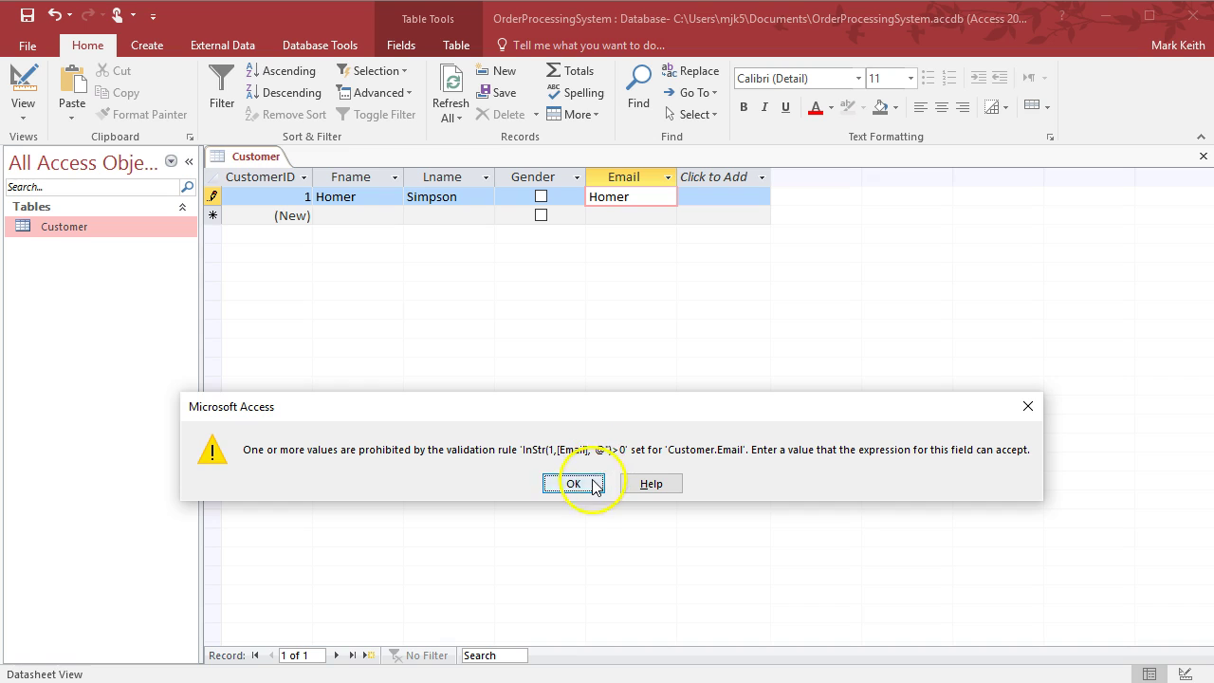
click(580, 483)
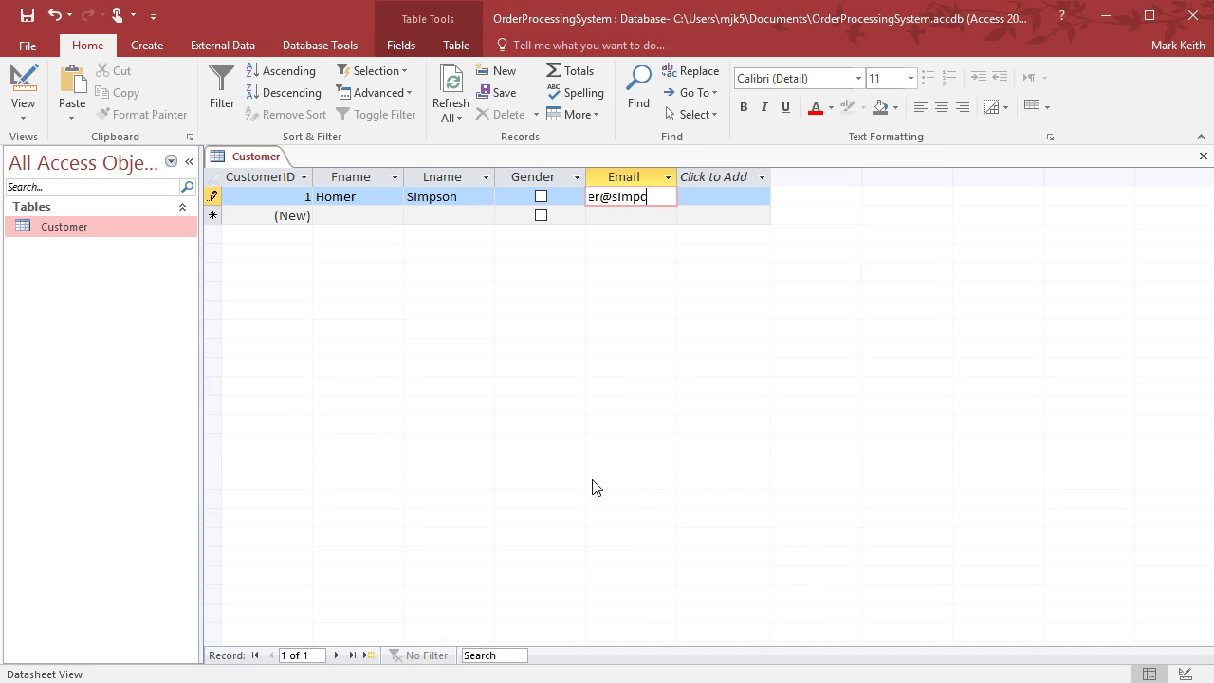
Complete the first customer's e-mail with an @ domain, then start record 2's first name
key(BackSpace)
key(Tab)
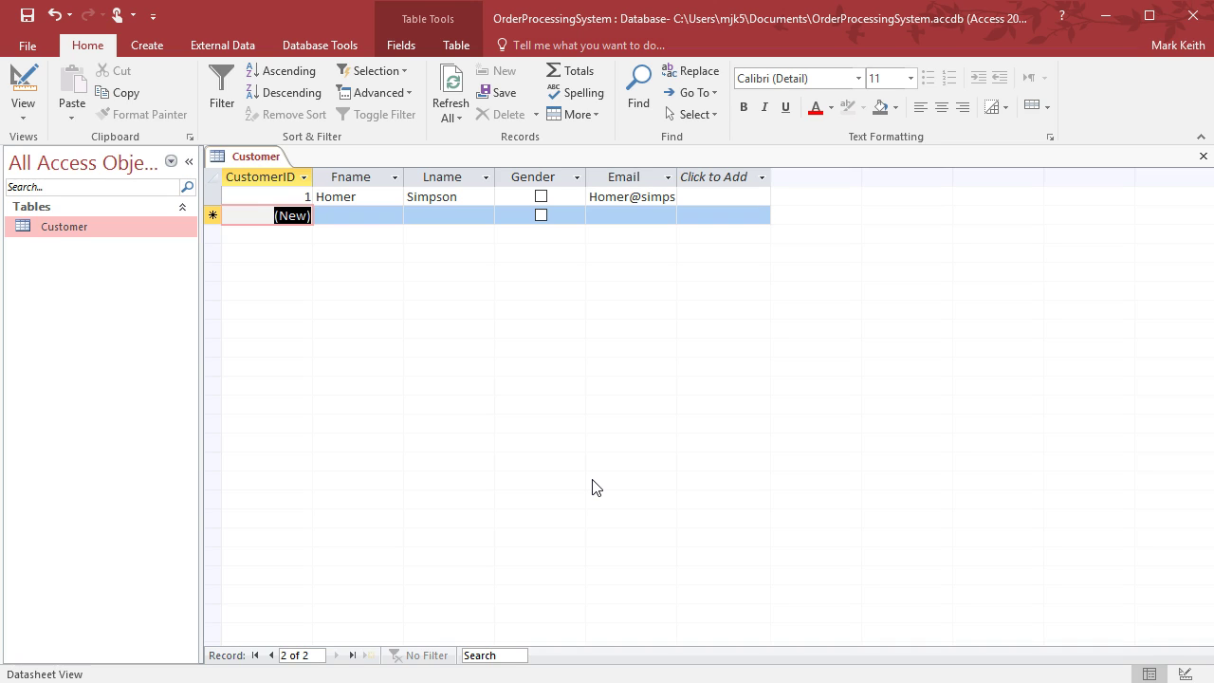
key(Tab)
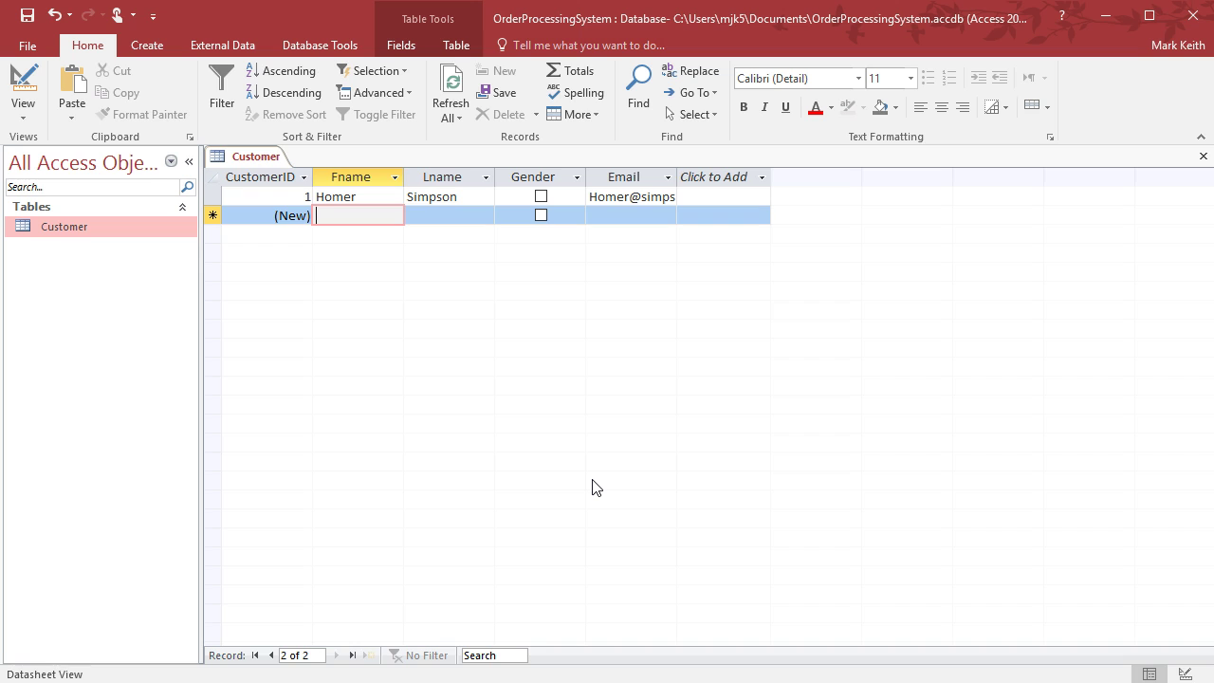
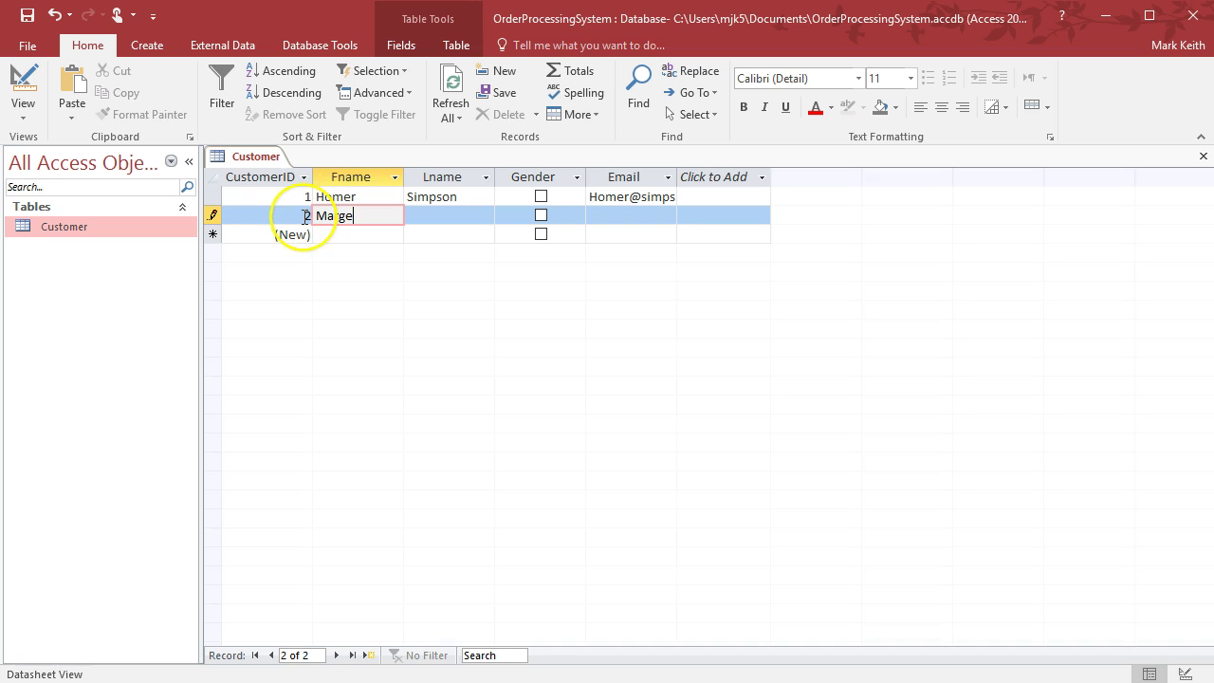
Delete the second customer record and re-enter its first name in the new row
key(Tab)
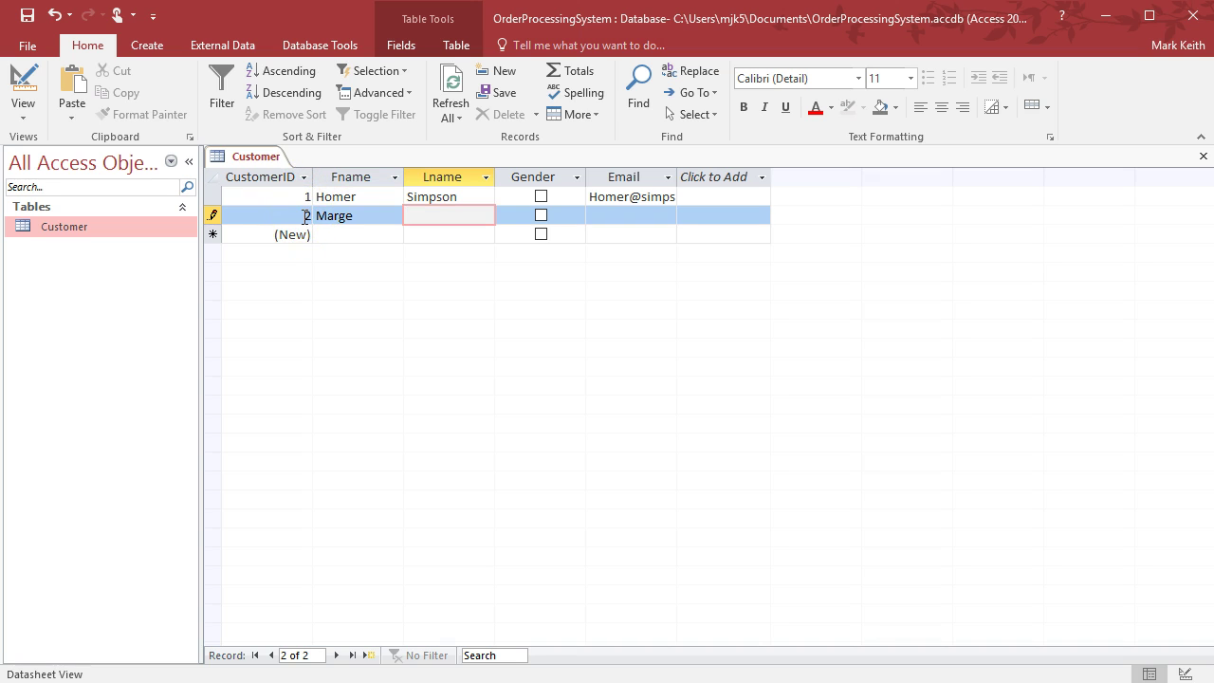
key(Down)
click(214, 217)
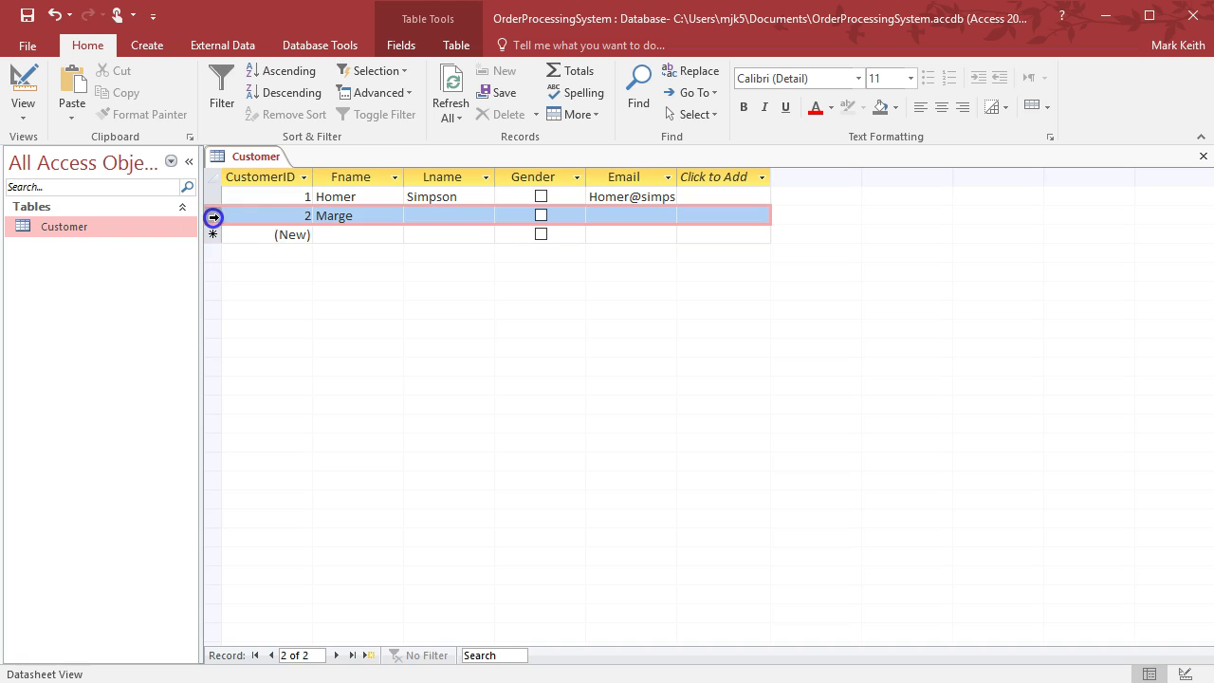
right_click(214, 217)
click(248, 252)
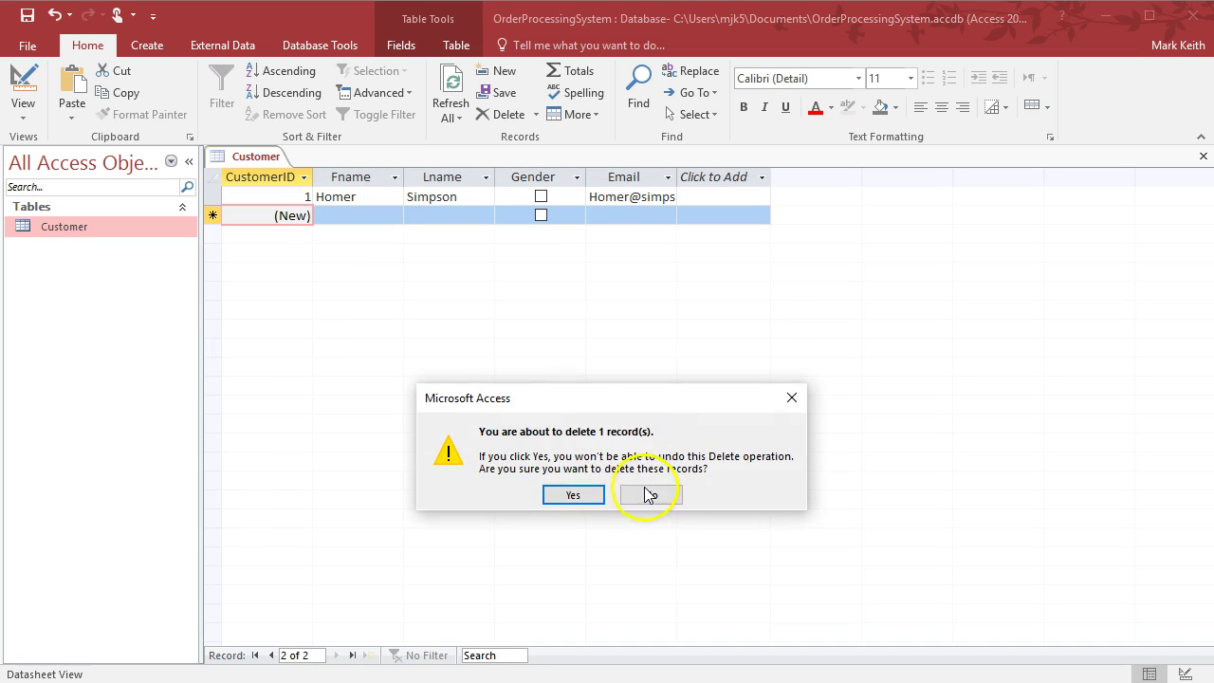
click(567, 495)
click(351, 212)
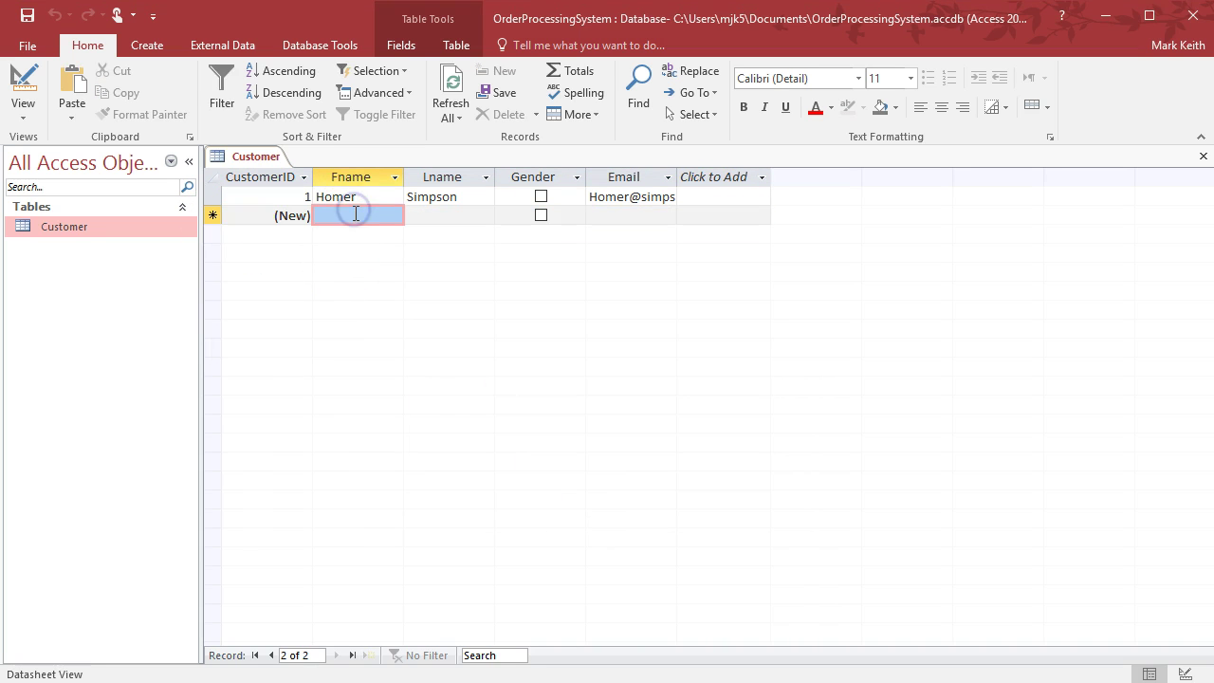
text(Marge)
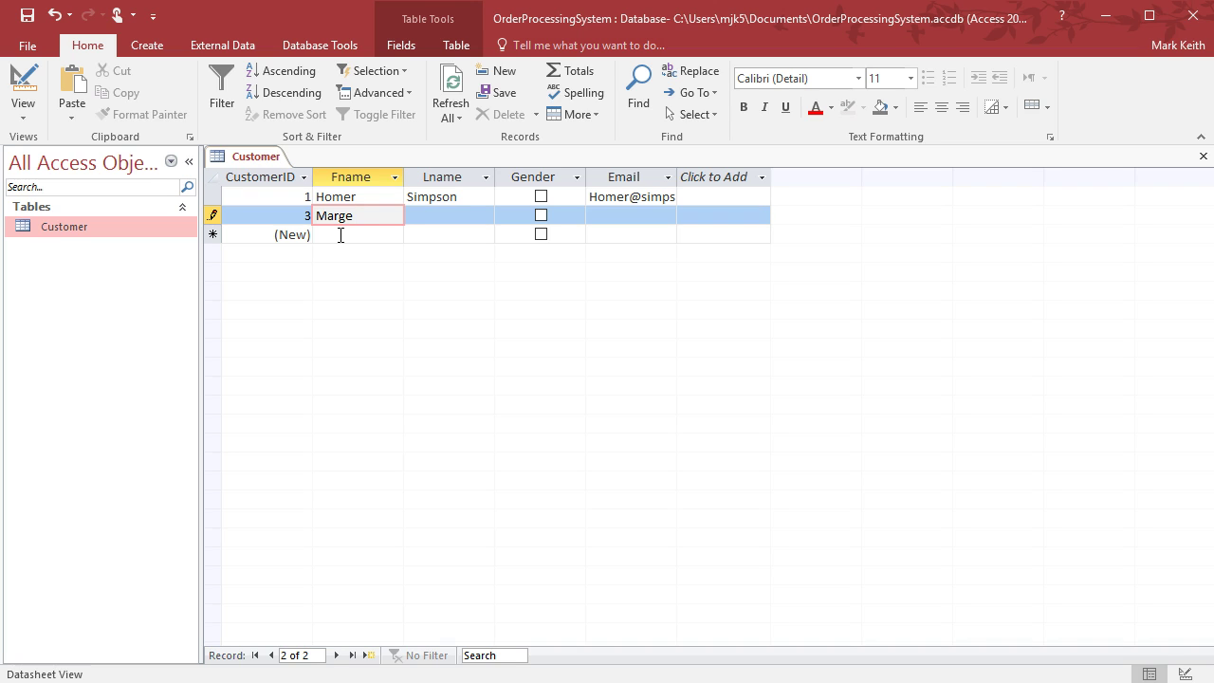
Complete customer 3 with last name, Gender ticked as female, and a corrected e-mail
key(Tab)
key(Tab)
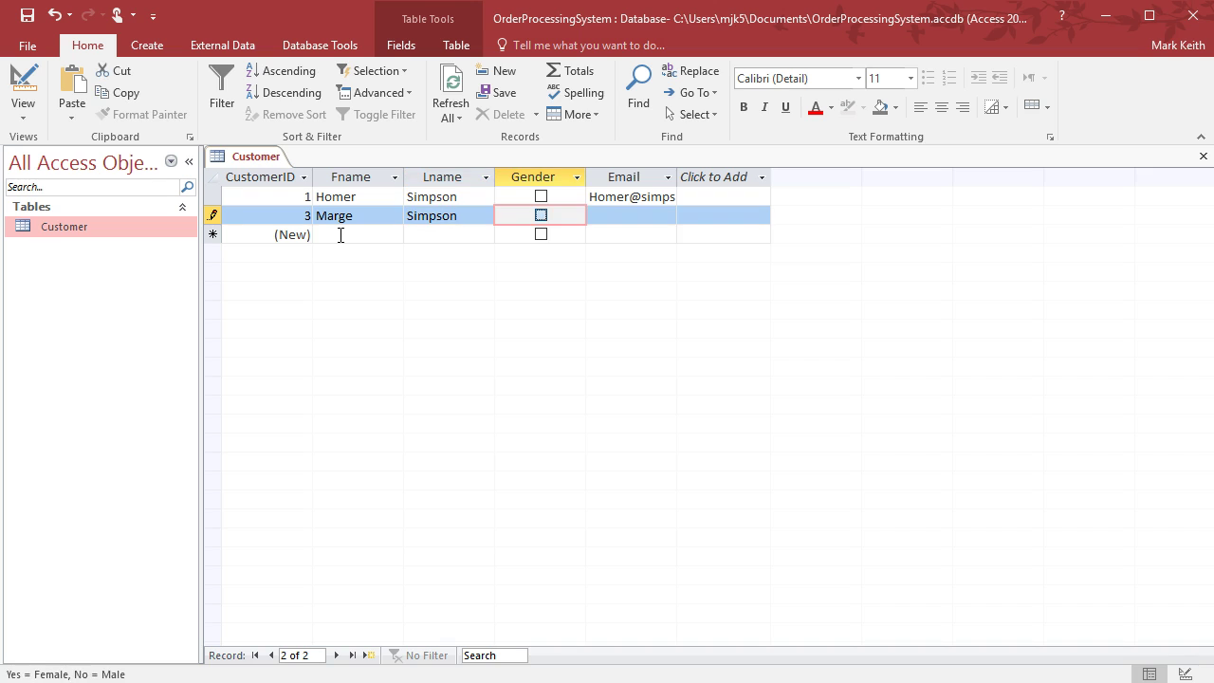
key(Tab)
key(BackSpace)
key(BackSpace)
key(BackSpace)
key(BackSpace)
key(BackSpace)
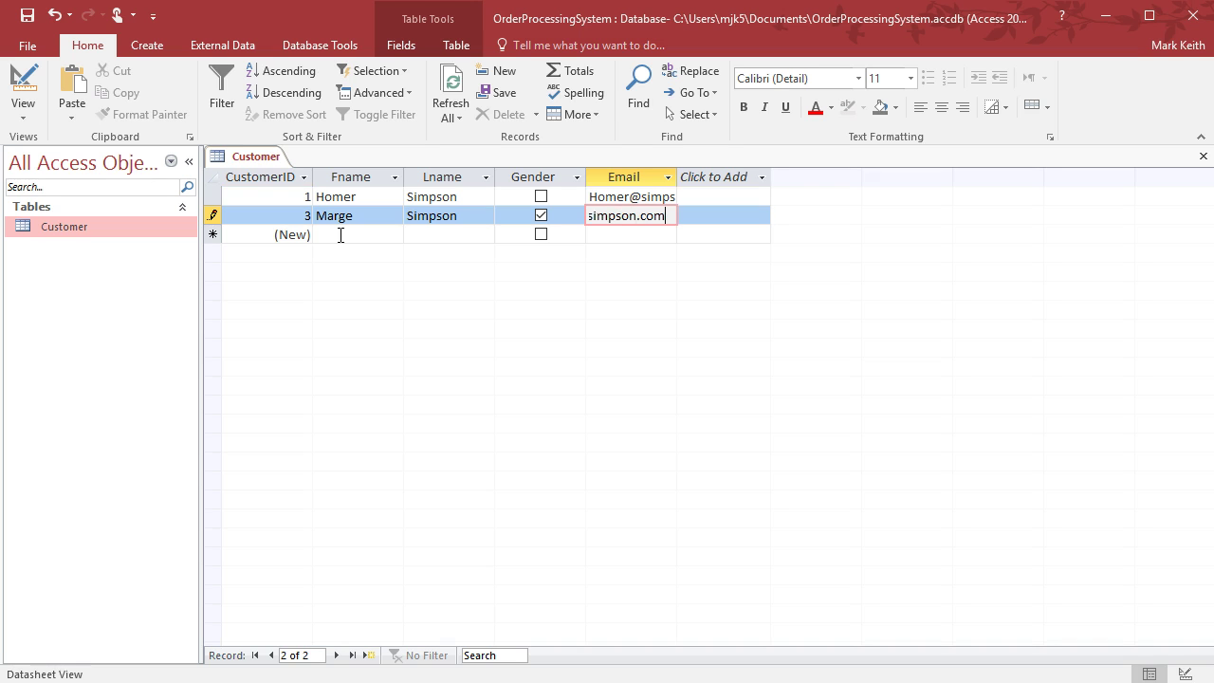
key(Tab)
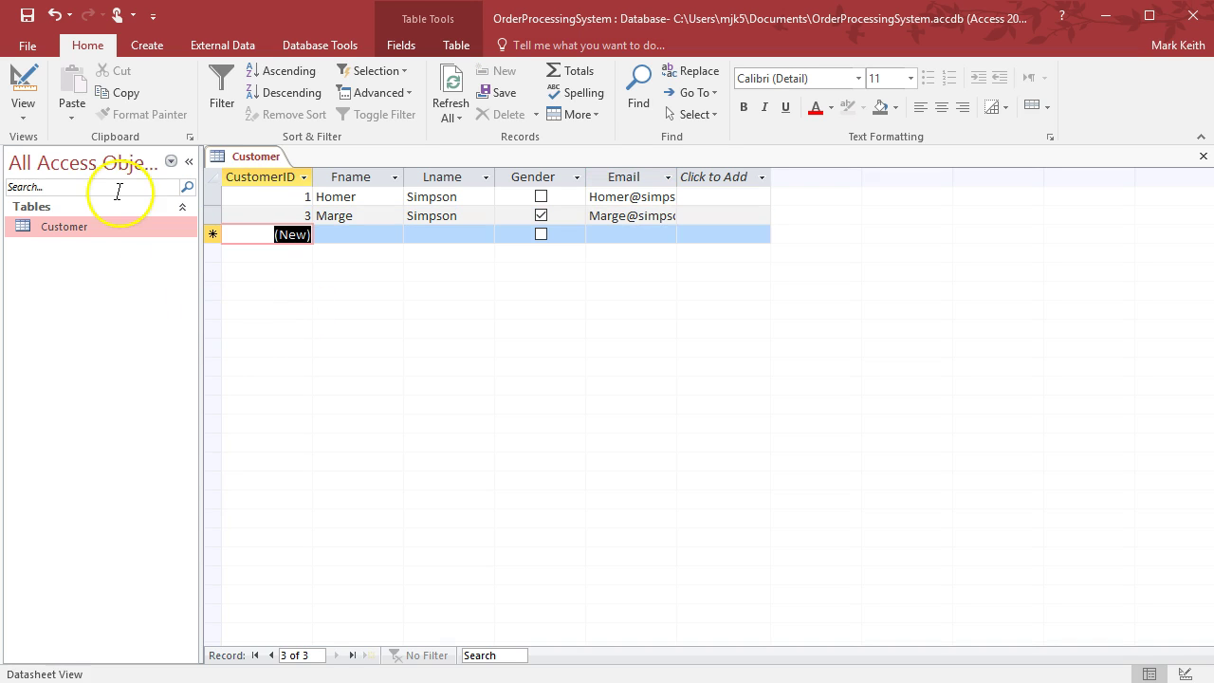
Check the Customer table in Design View, then return to Datasheet View
click(23, 76)
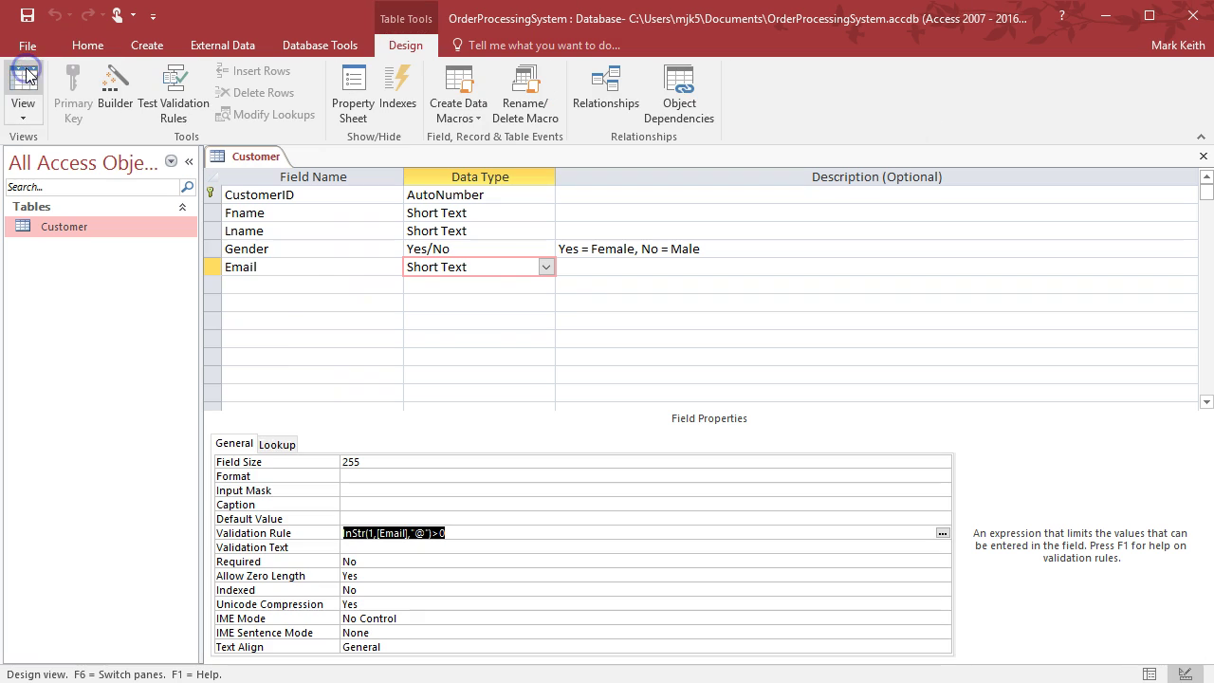
click(327, 283)
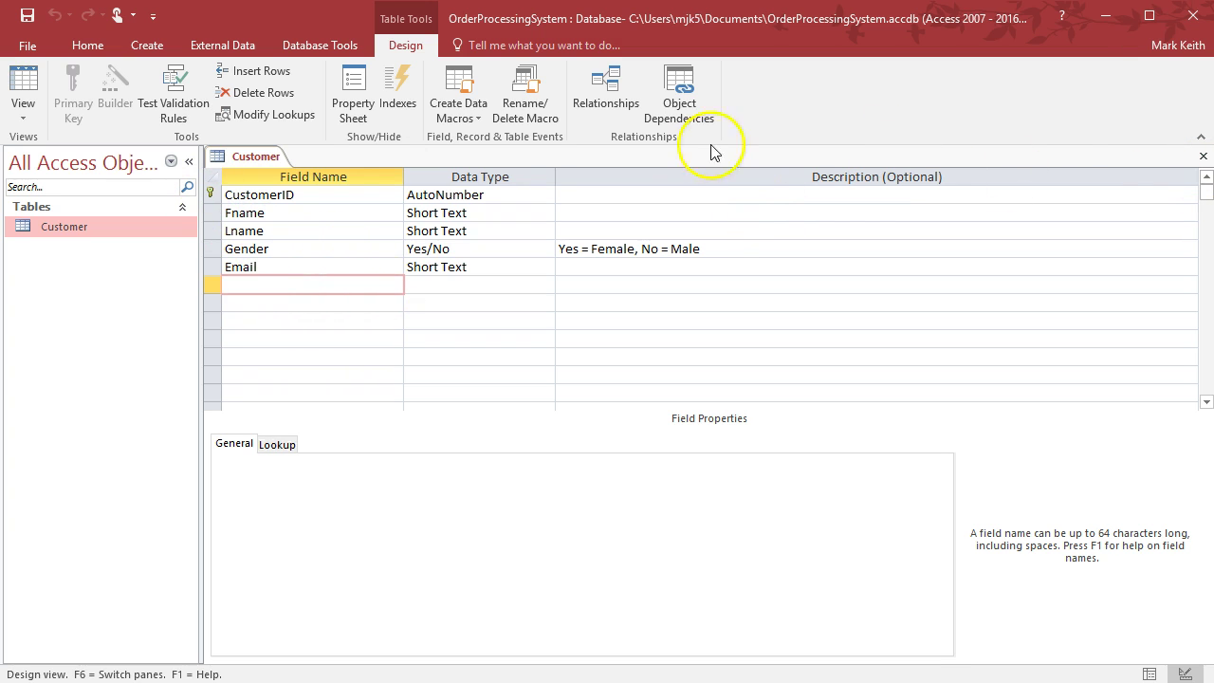
click(22, 95)
Add customer 4 with a first name and corrected last name
click(329, 238)
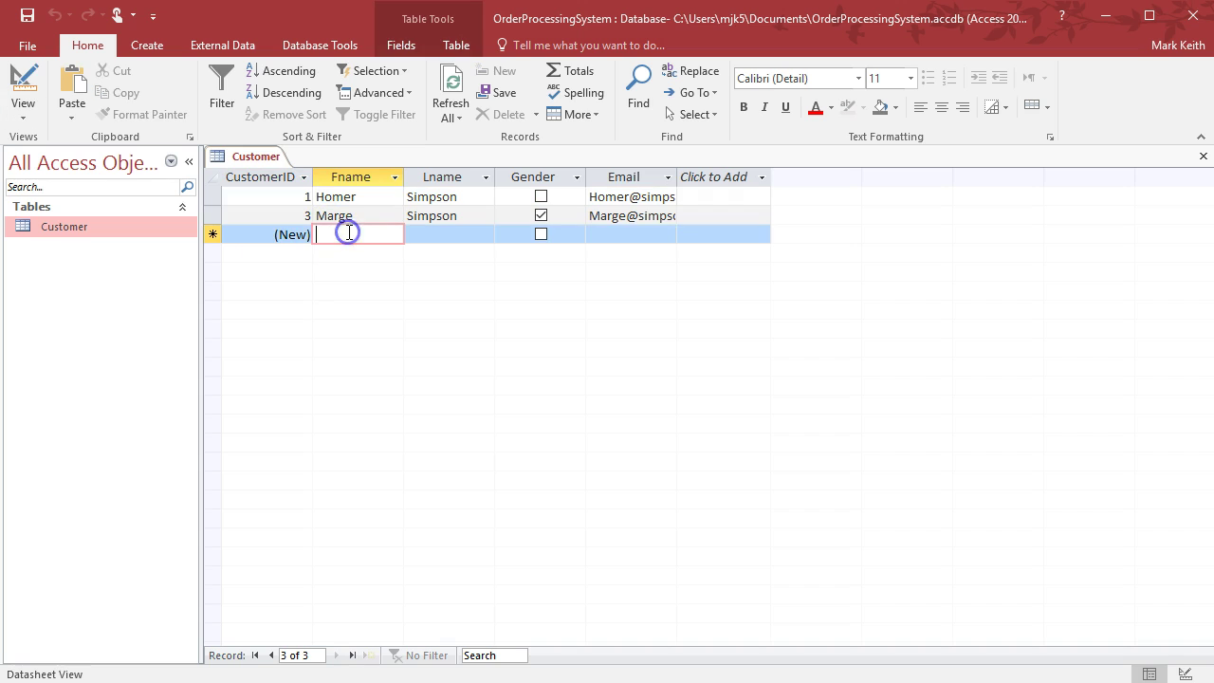
text(Bart)
key(Tab)
text(Simpson)
key(BackSpace)
key(BackSpace)
key(BackSpace)
key(BackSpace)
key(BackSpace)
text(mps)
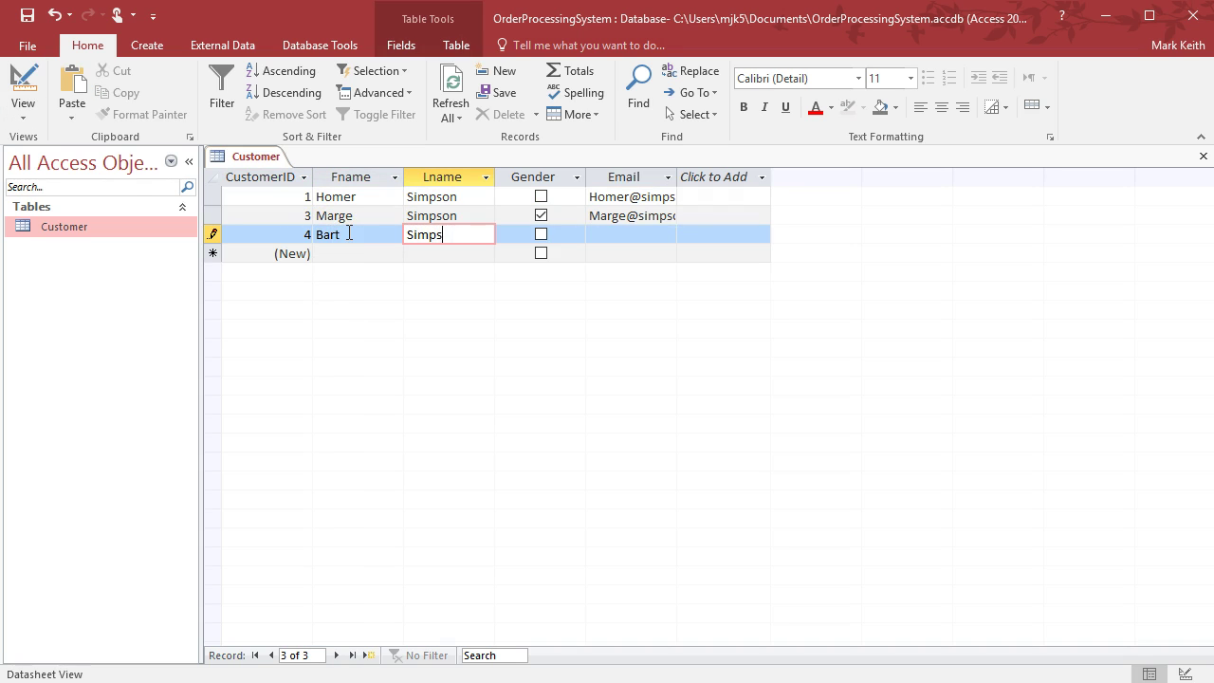
text(on)
key(Tab)
key(Tab)
Add customer 5 with first and last name, ticking Gender as female
key(Tab)
key(Tab)
text(Lisa)
key(Tab)
text(Simpson)
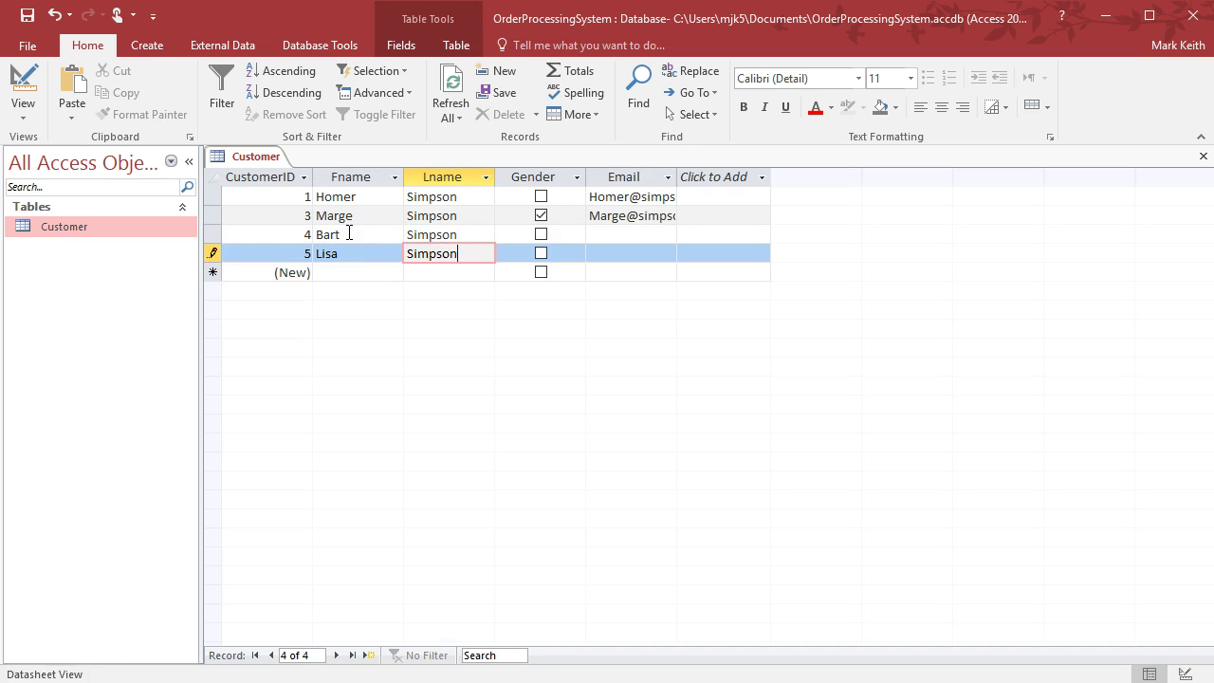
key(Tab)
key(Tab)
key(Tab)
key(shift+Tab)
key(shift+Tab)
key(space)
key(Tab)
key(Tab)
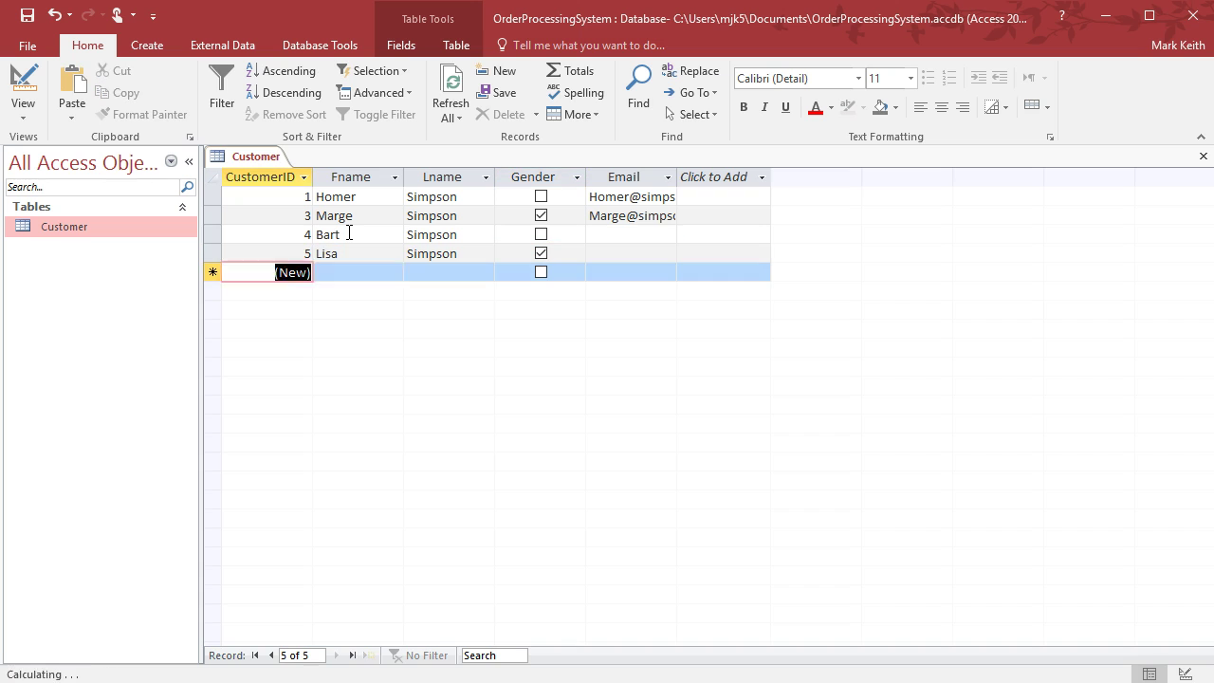
key(Tab)
Enter customer 6's first and last name with Gender ticked as female
text(Maggie)
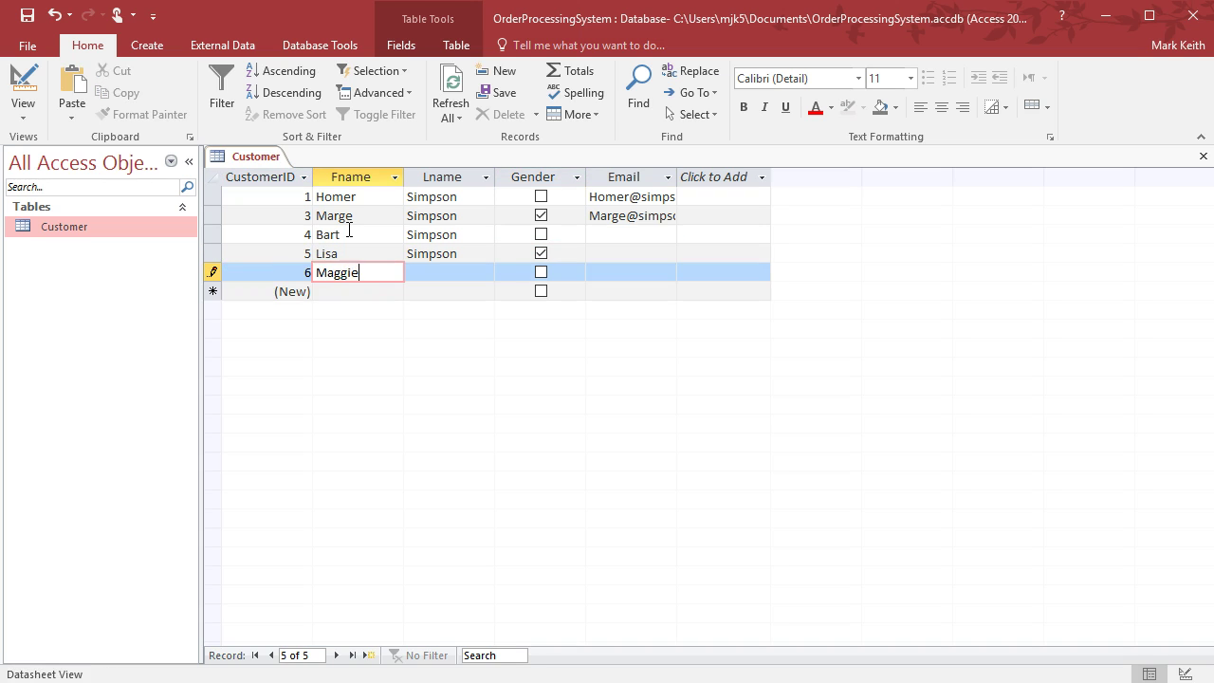
key(Tab)
text(Simpson)
key(Tab)
key(space)
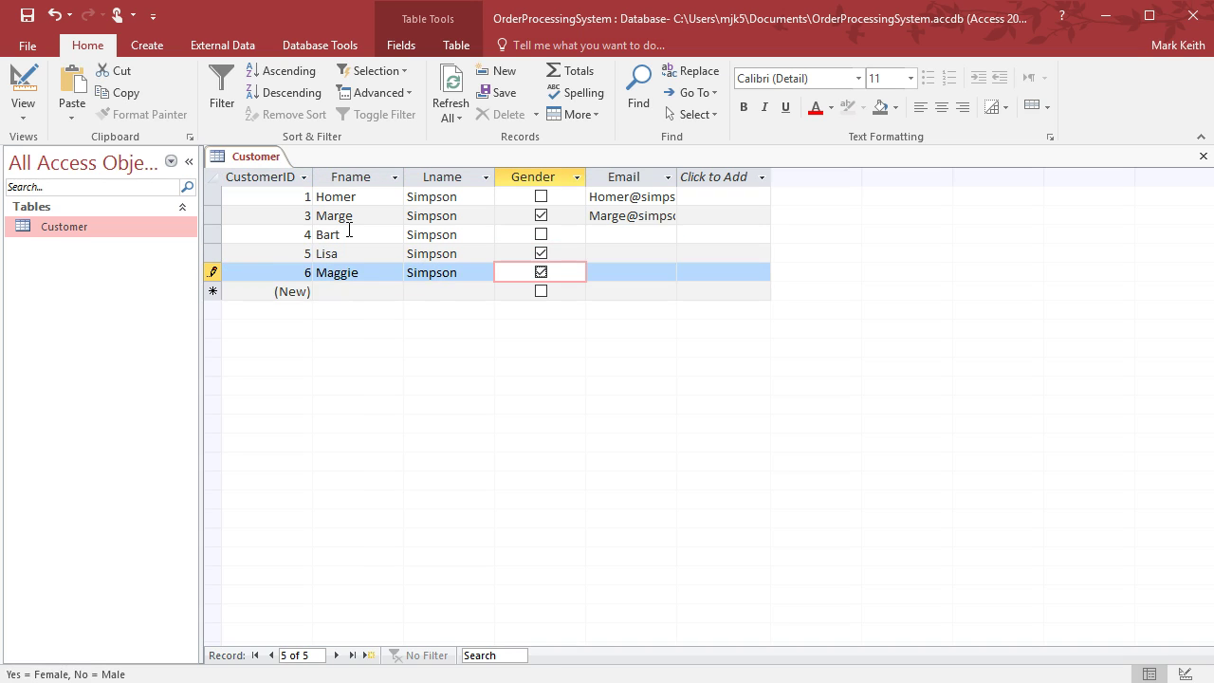
key(Tab)
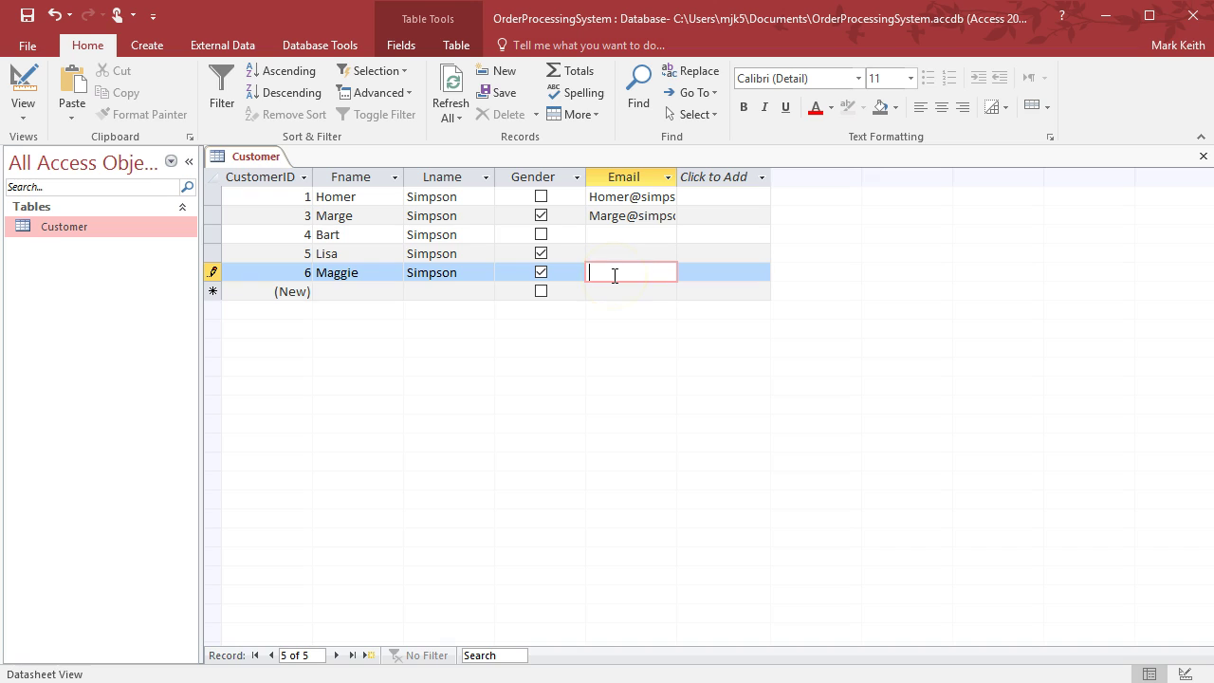
Discard the unsaved sixth record and re-enter that customer, saving it as CustomerID 7
key(Escape)
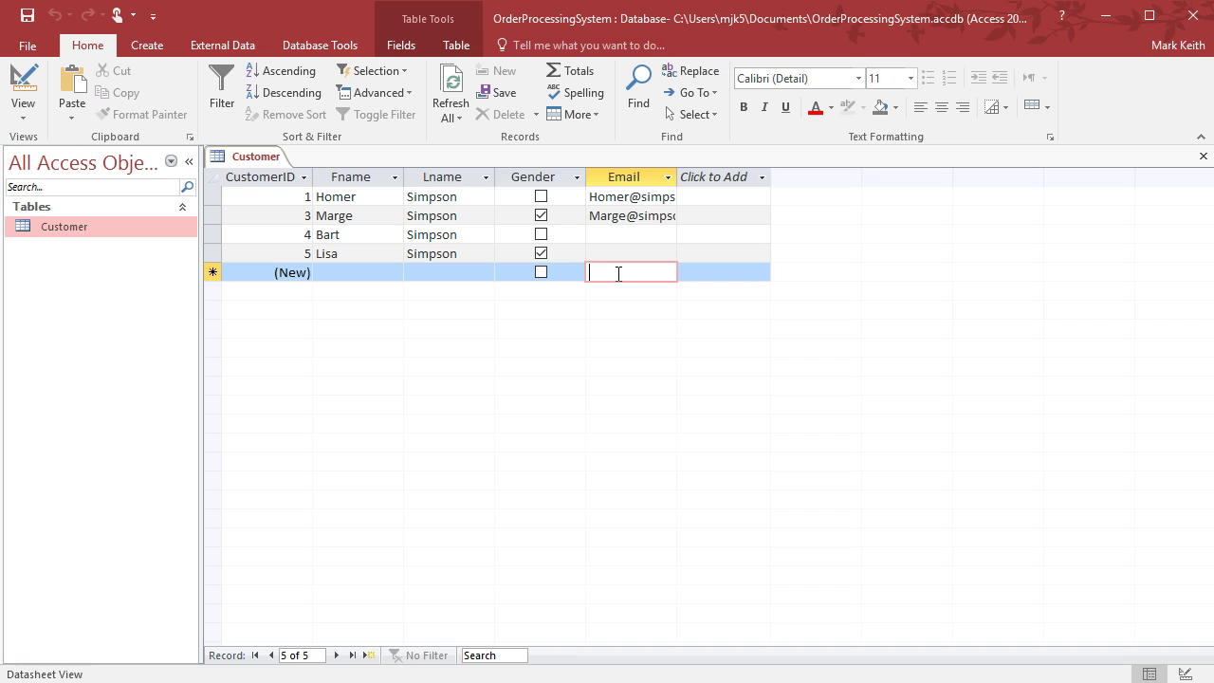
key(shift+Tab)
key(shift+Tab)
key(shift+Tab)
text(Mag)
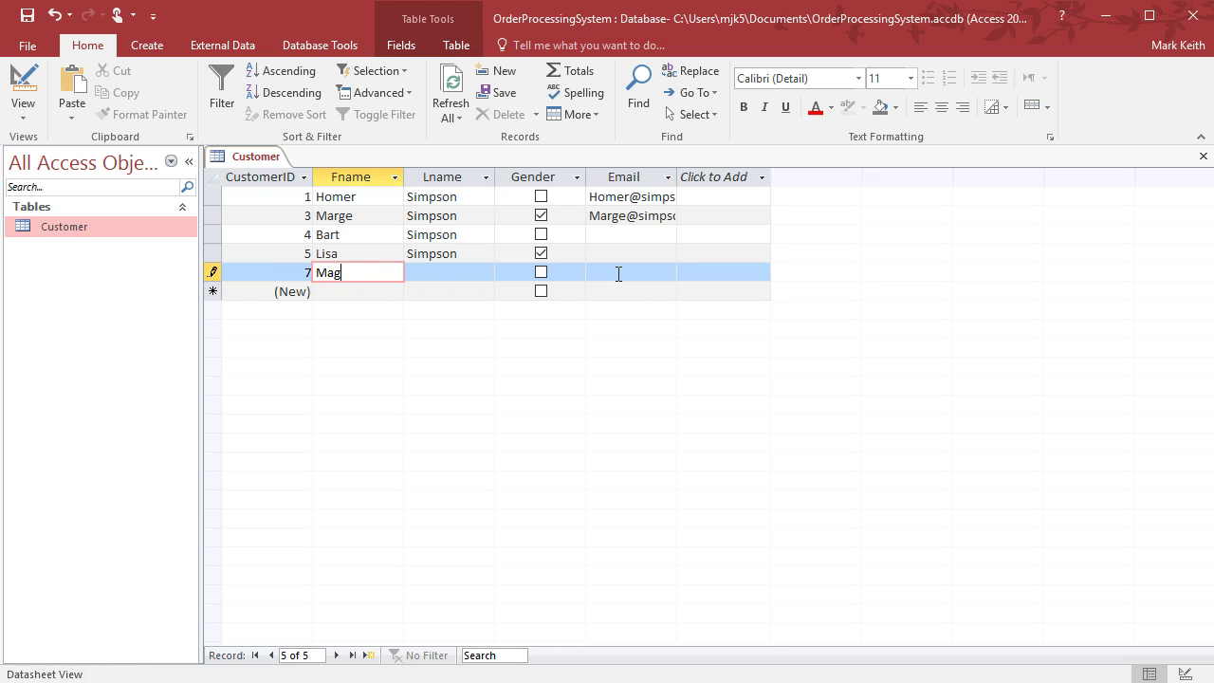
text(g)
text(ie)
key(Tab)
text(Simpson)
key(Tab)
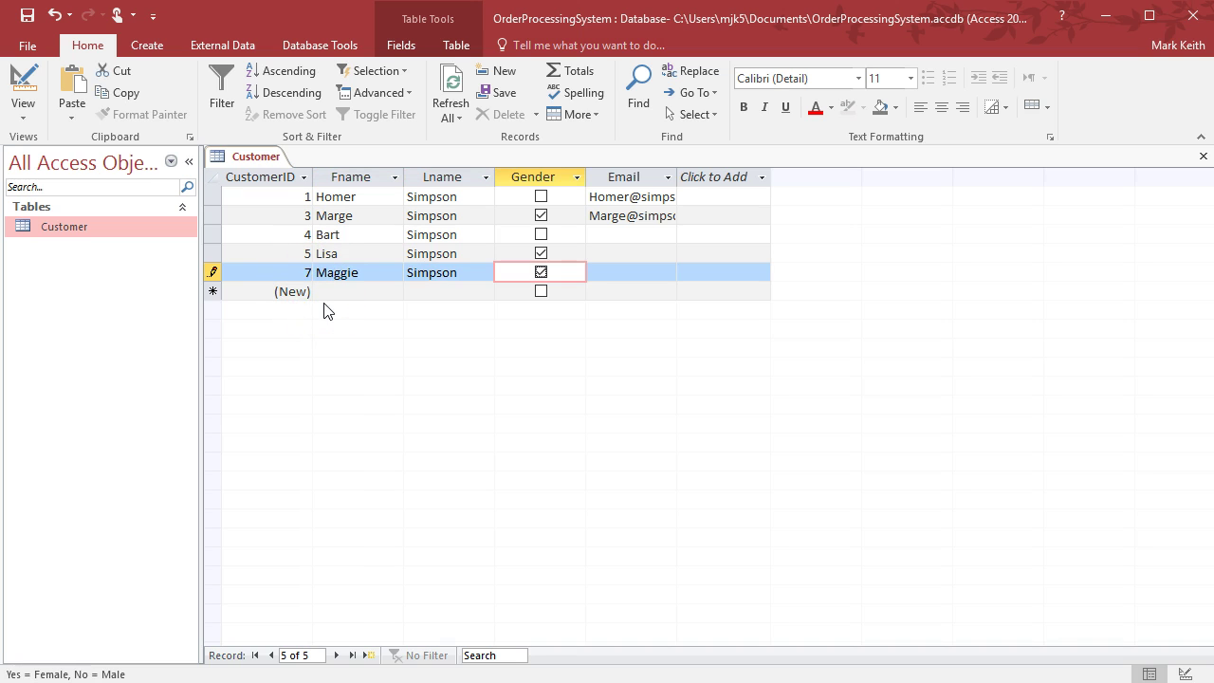
key(Down)
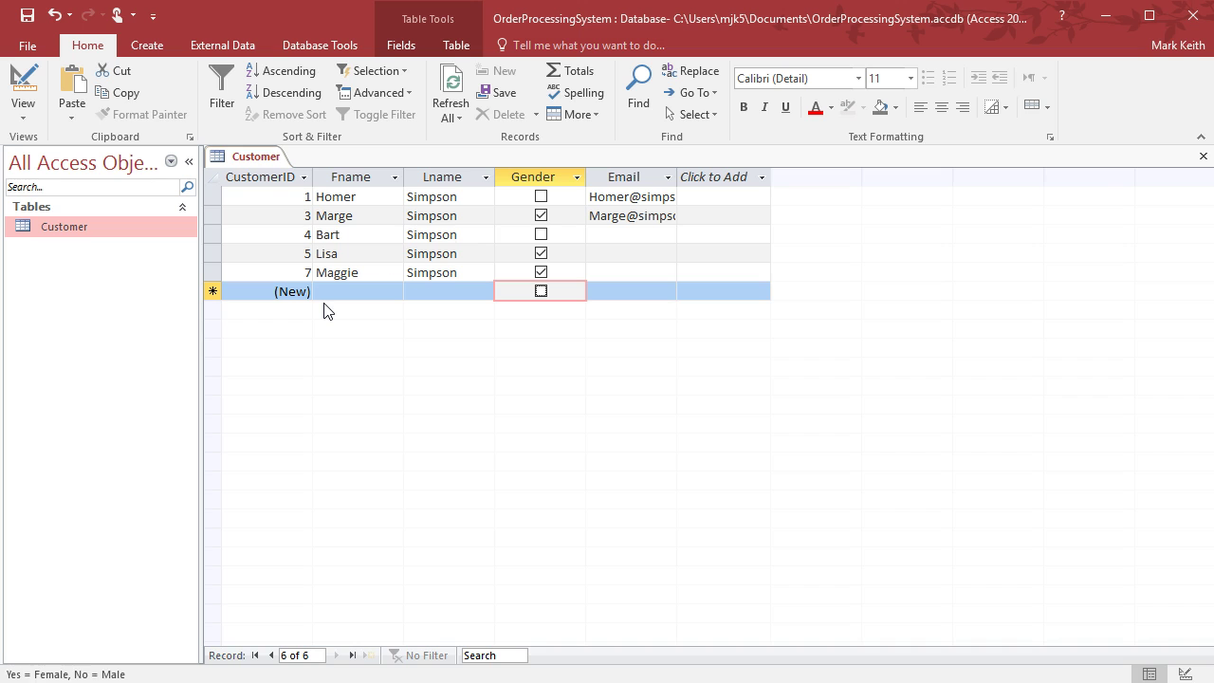
Close Customer and create a new blank table saved as Order in Design view
click(1203, 155)
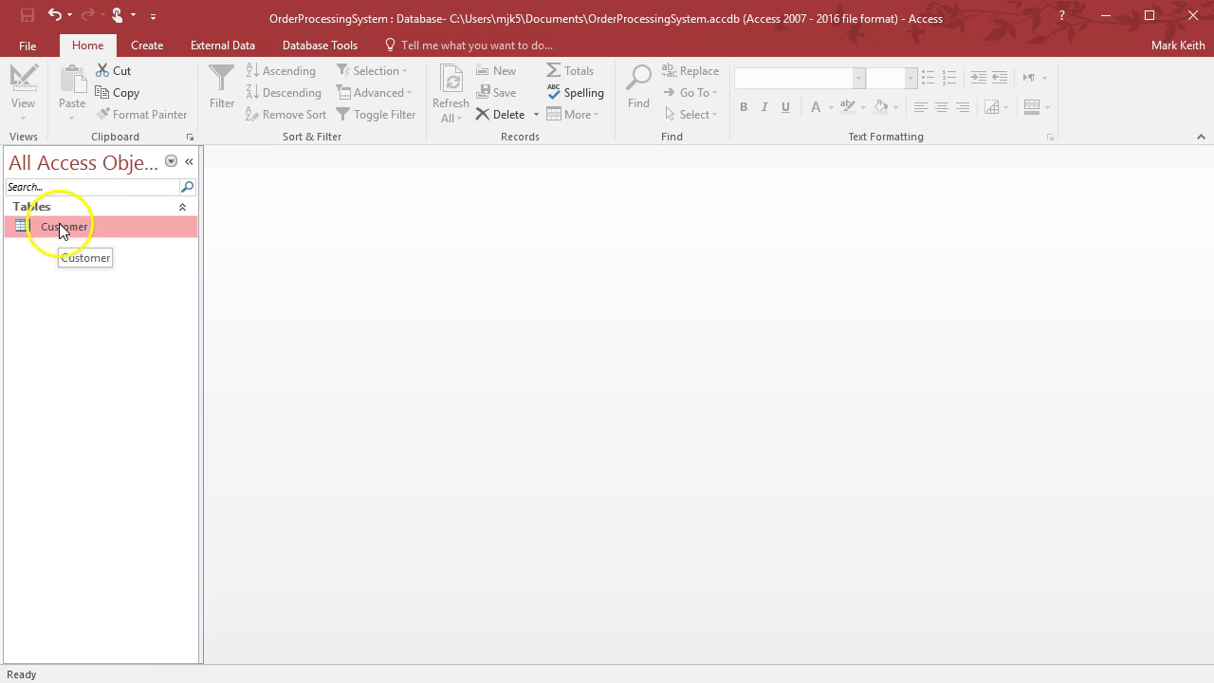
click(138, 46)
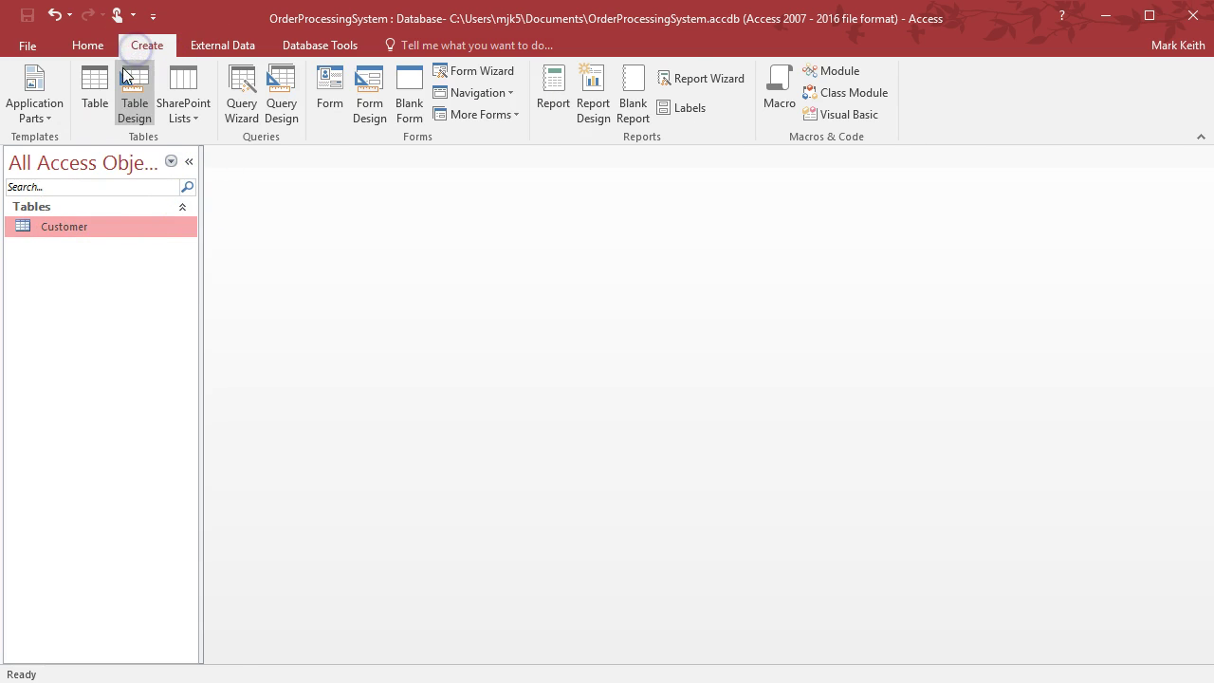
click(104, 75)
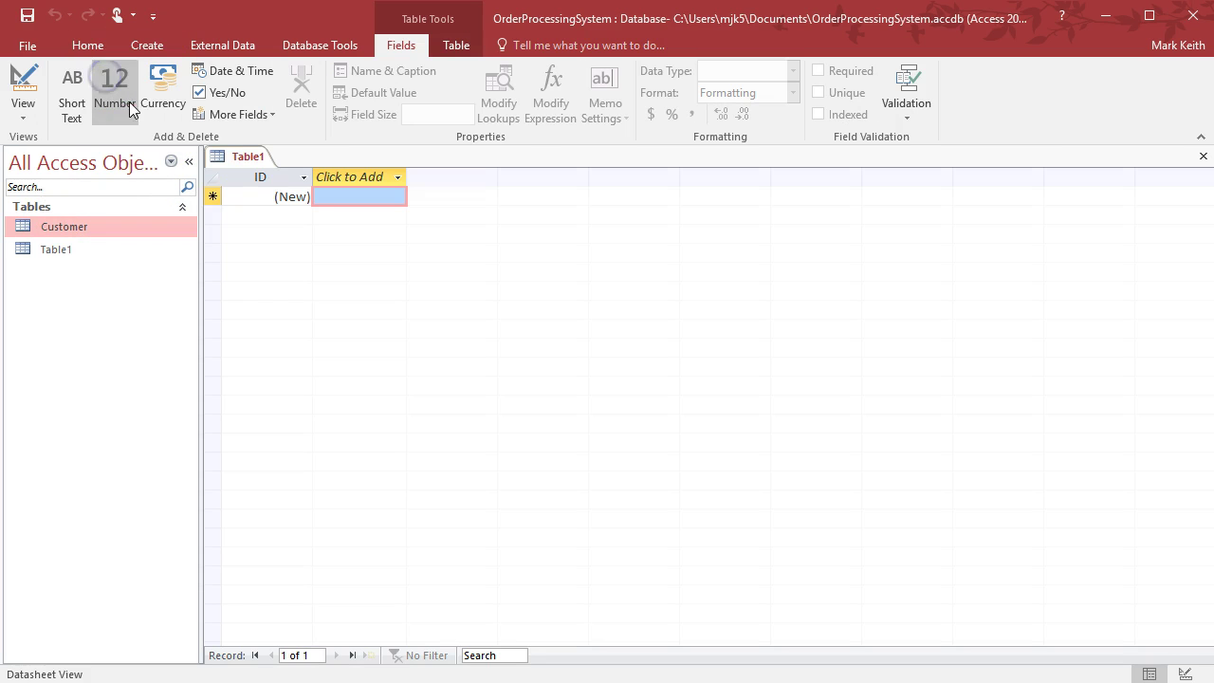
click(27, 99)
text(Order)
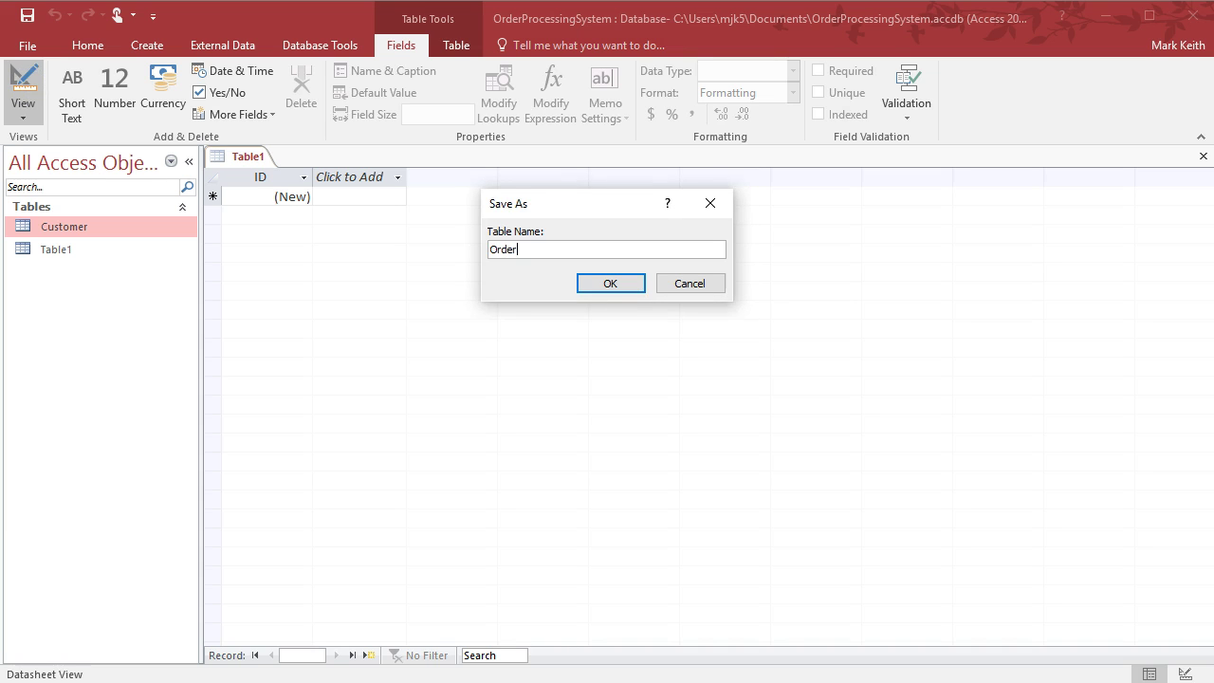
click(612, 282)
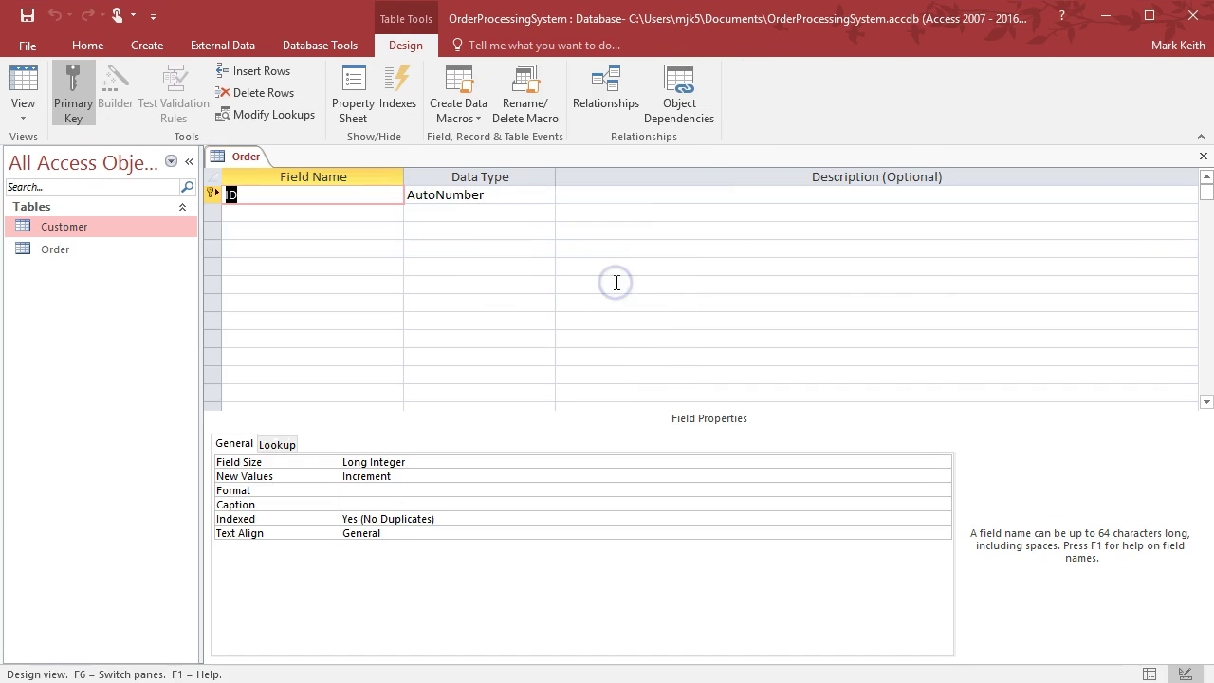
Rename the key field to OrderID and add OrderDate as a Date/Time field
text(Order)
key(Return)
key(Return)
key(Return)
text(OrderDate)
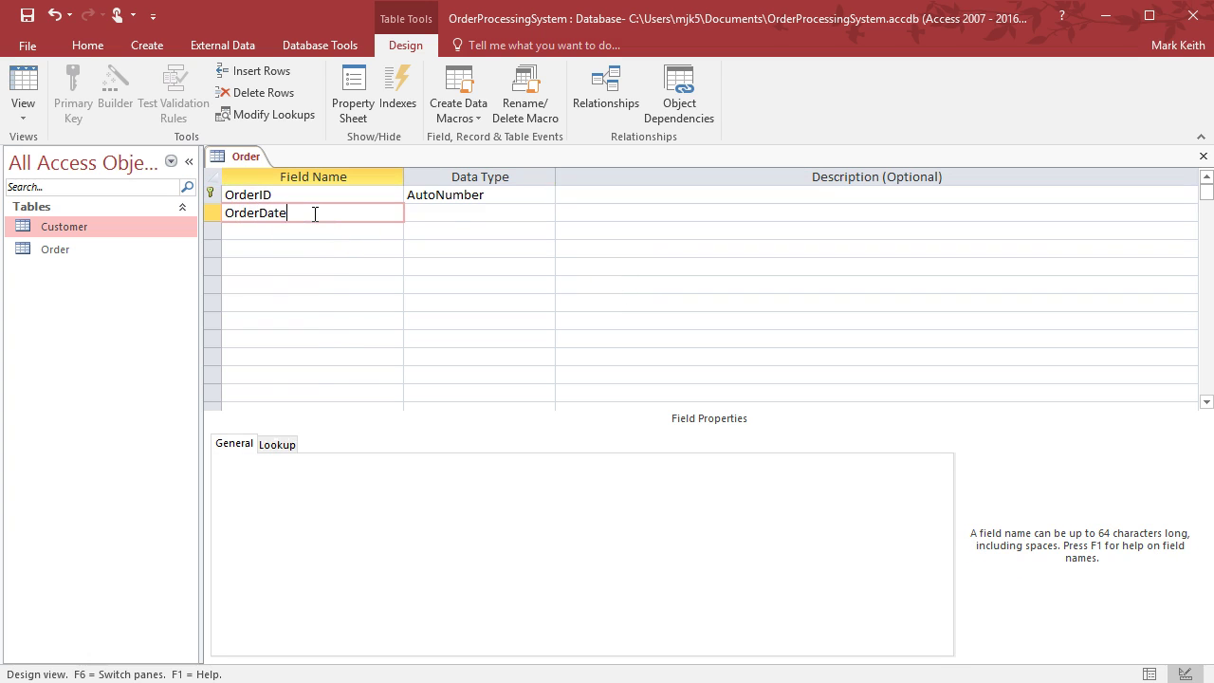
key(Return)
click(546, 212)
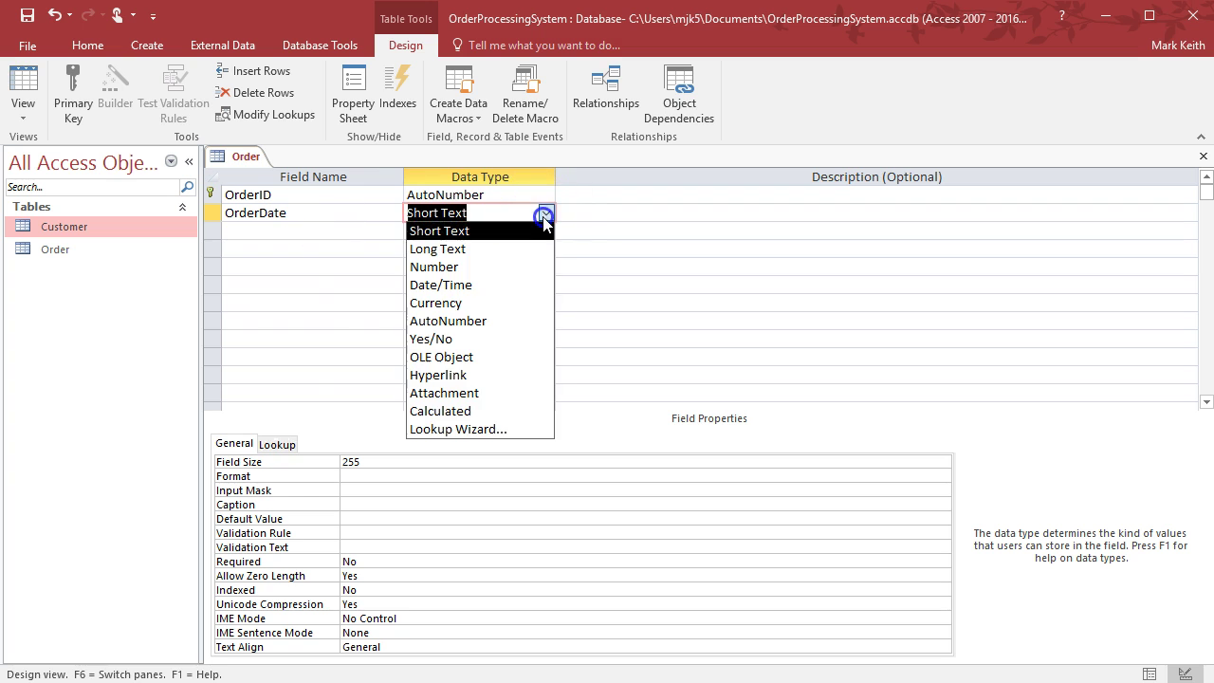
click(512, 284)
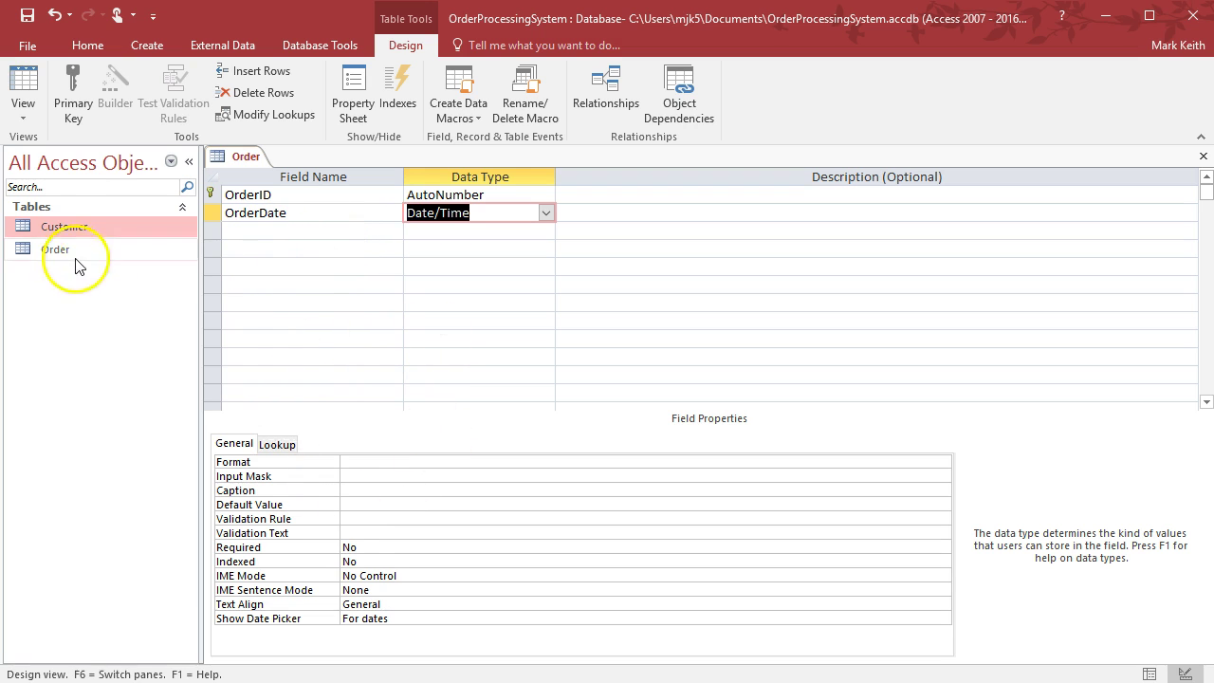
Give the Customer Email field the validation text 'You forgot to use the "@" symbol'
double_click(61, 226)
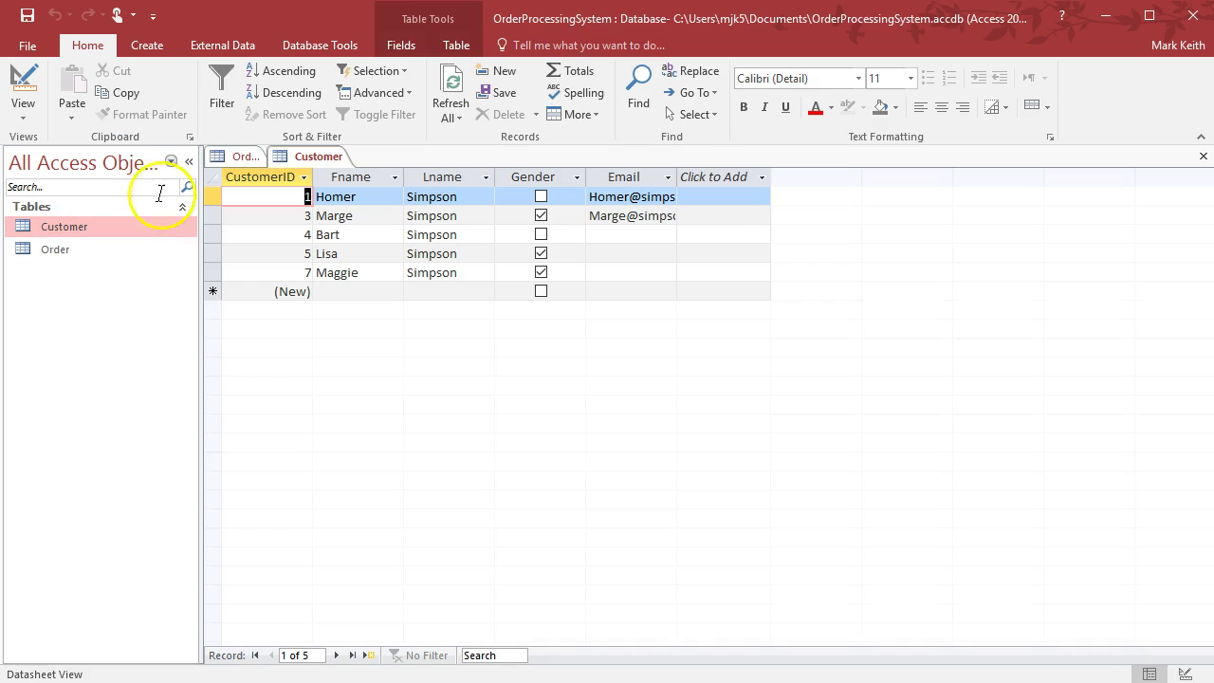
click(20, 84)
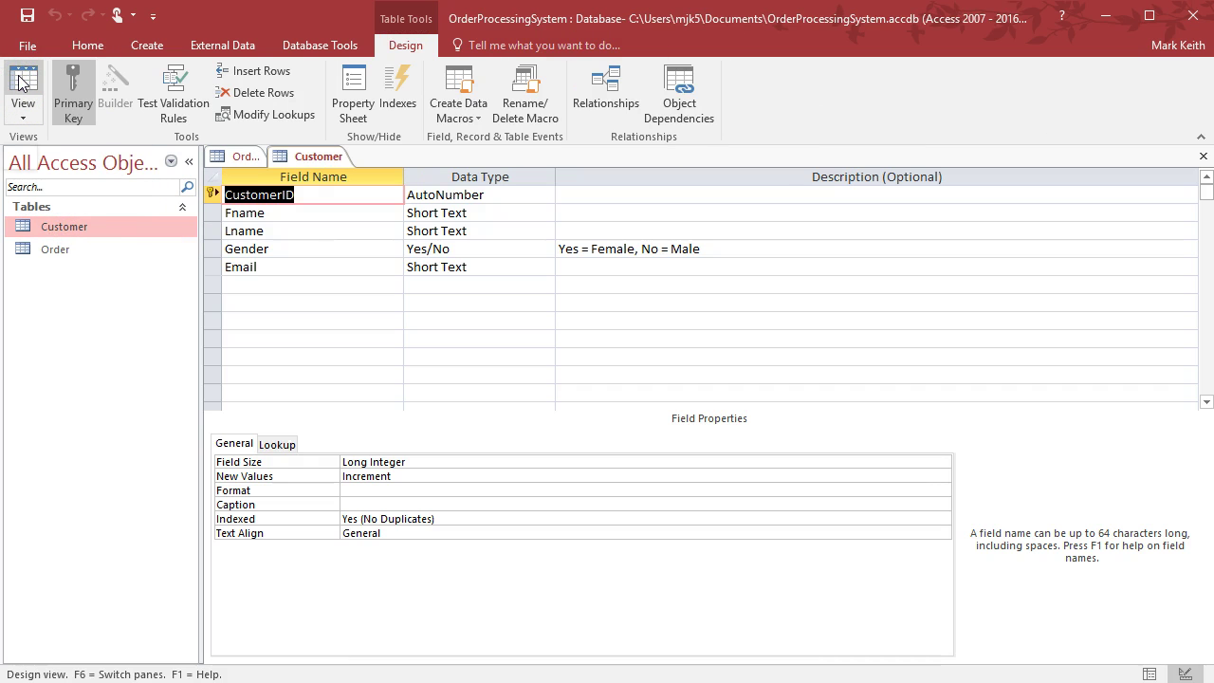
click(445, 248)
click(485, 272)
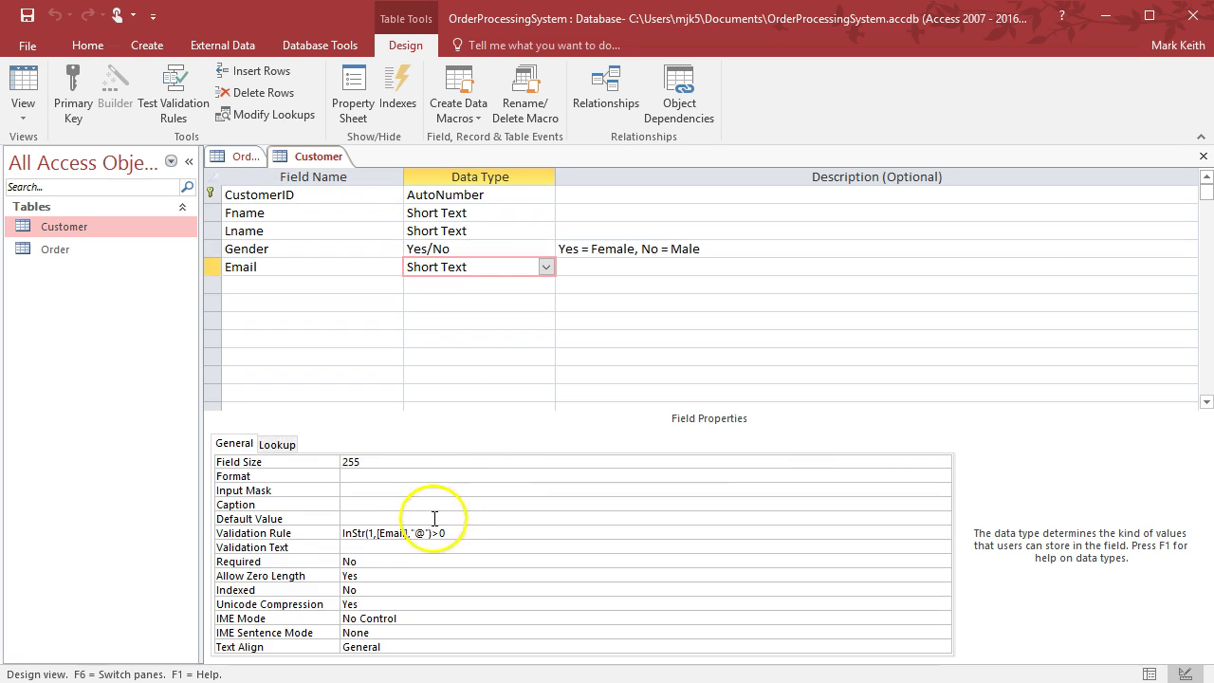
click(358, 547)
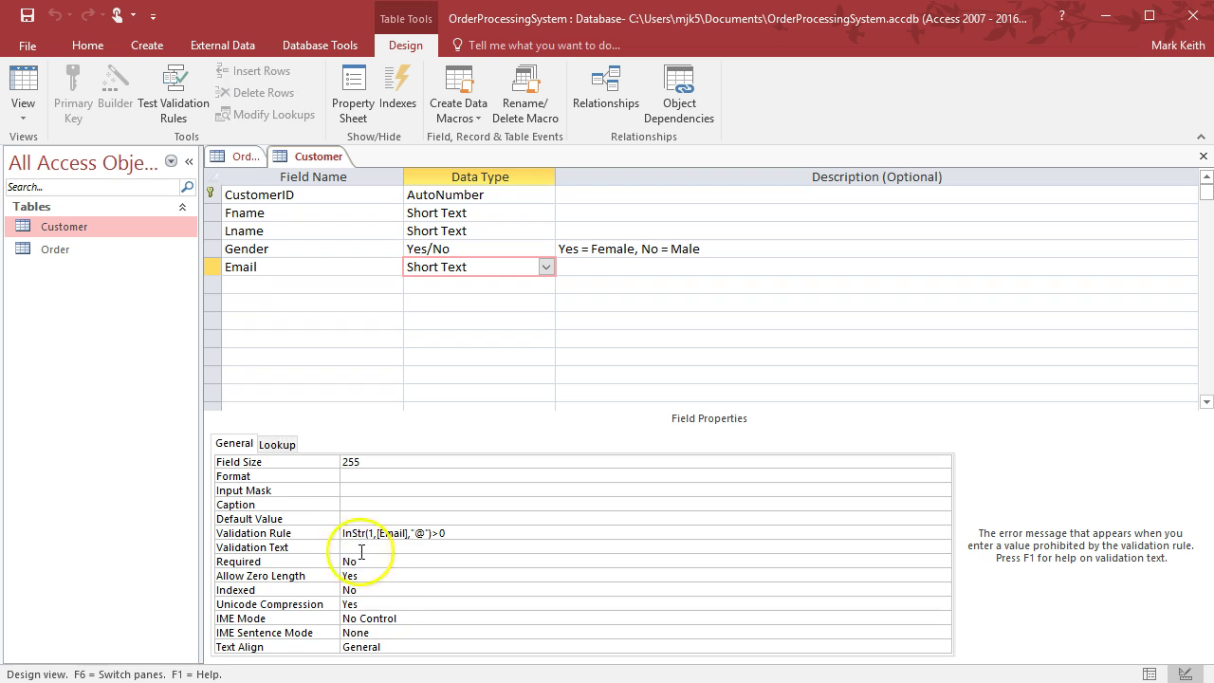
text(You forgot to use the)
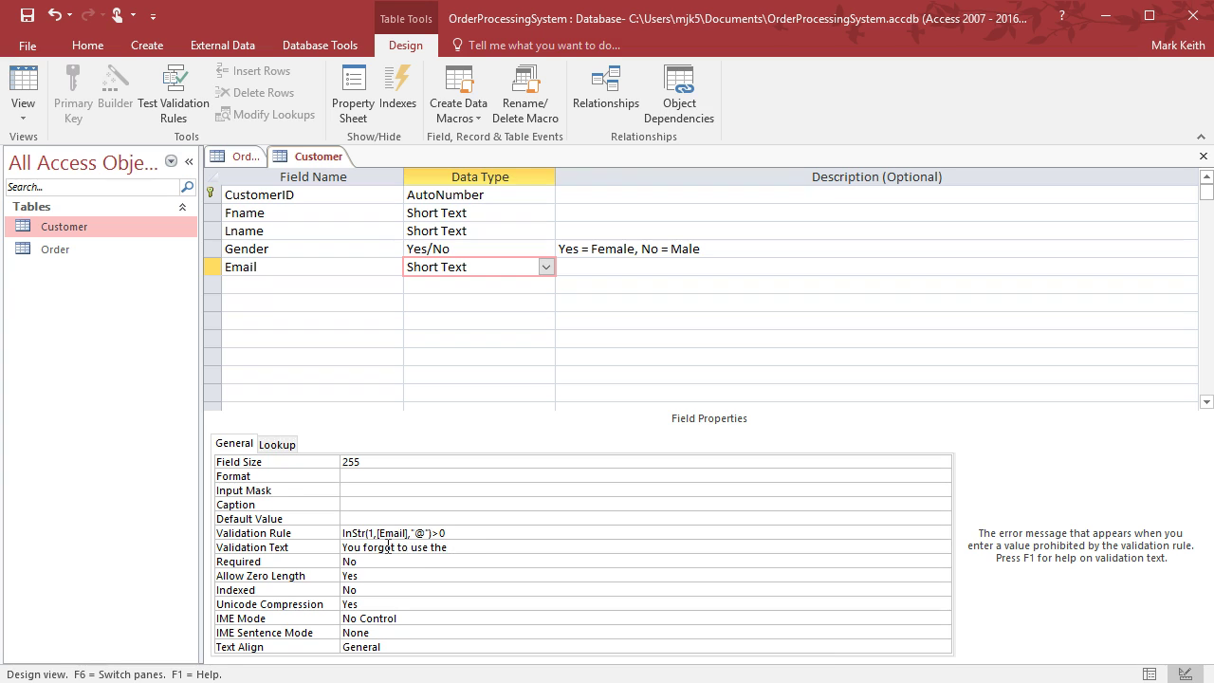
text( "@" symbol)
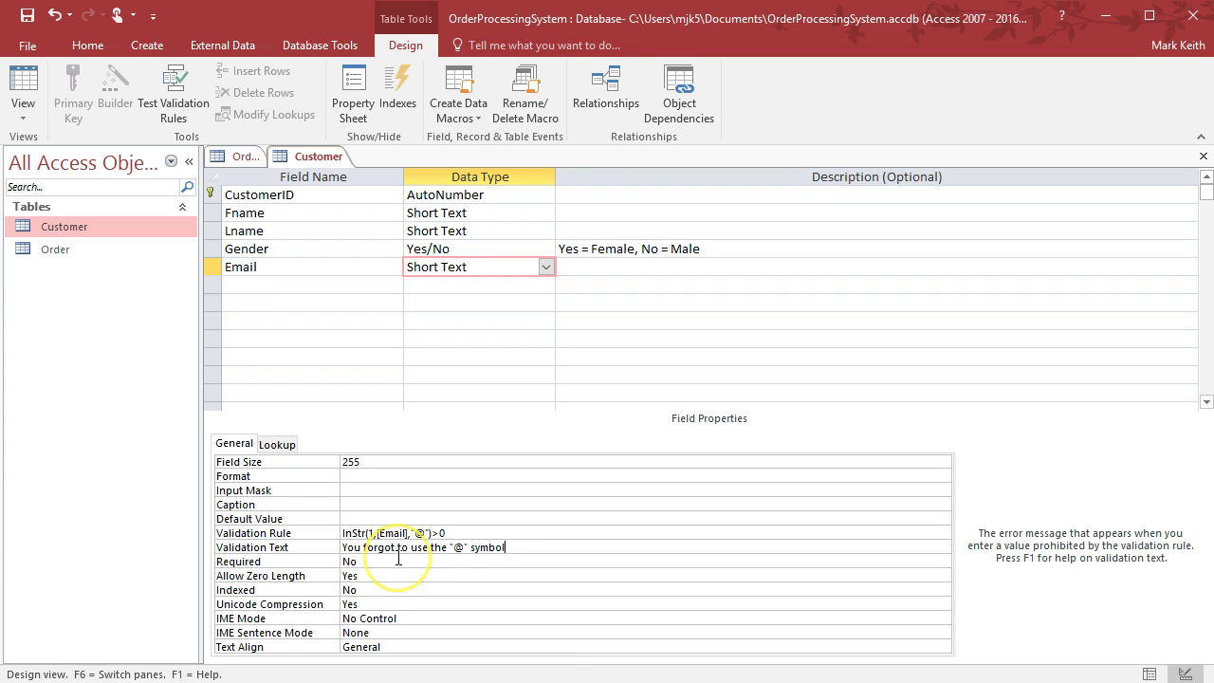
click(399, 558)
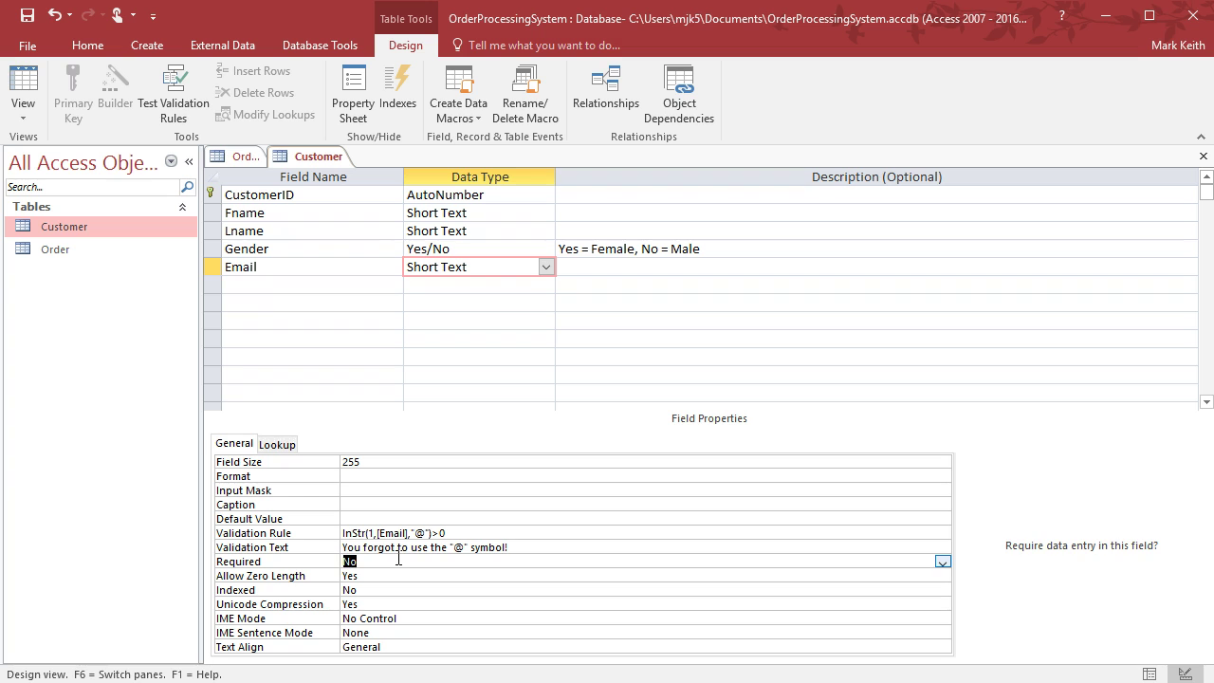
click(23, 95)
Save the Customer table and start a new record with a first name and an e-mail lacking @
click(571, 488)
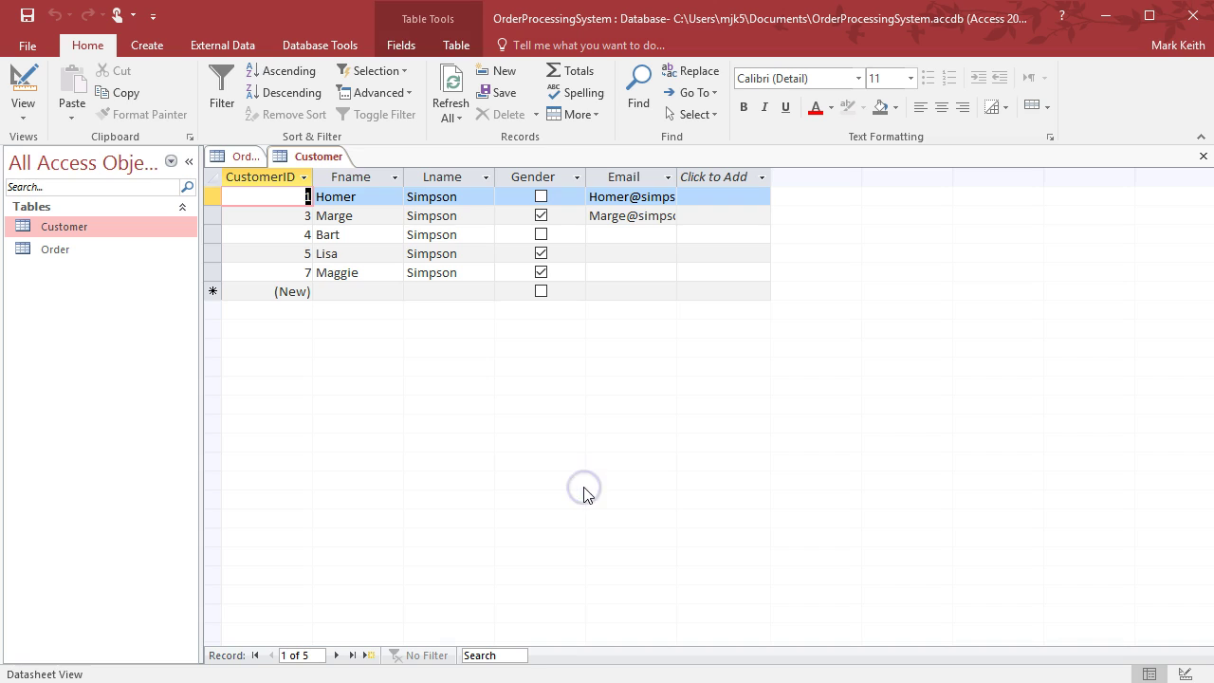
click(360, 293)
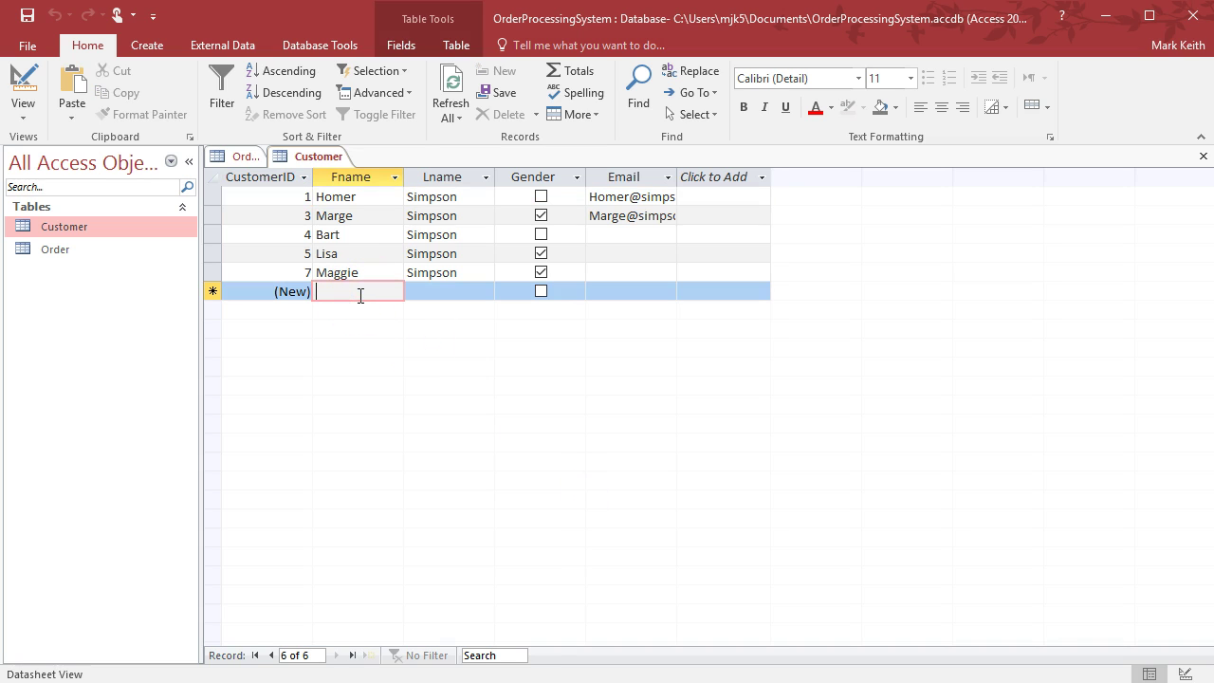
text(Sidewho)
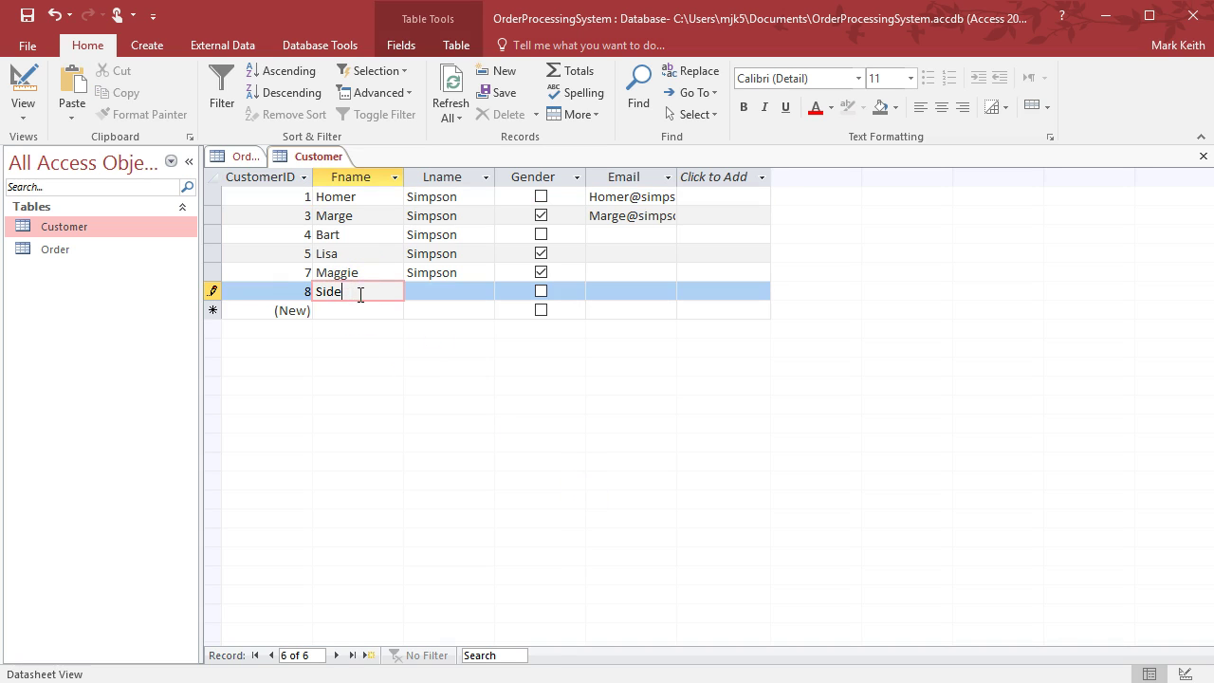
key(BackSpace)
text(show Bob)
key(Tab)
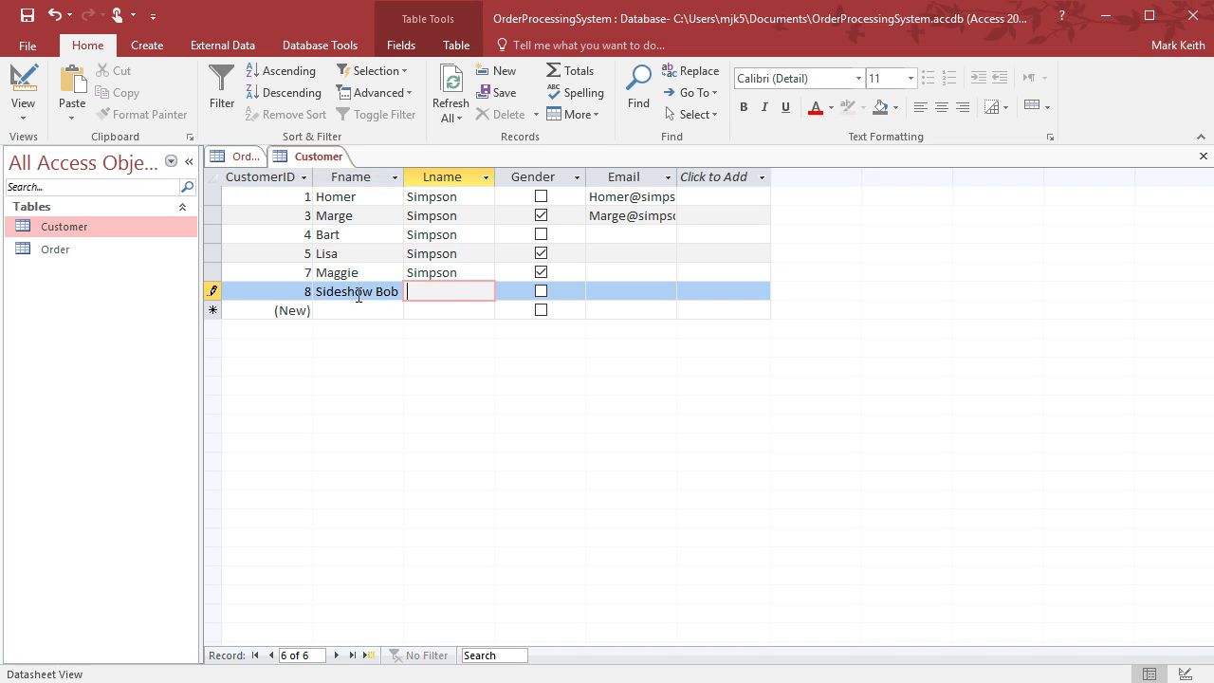
key(Tab)
key(Tab)
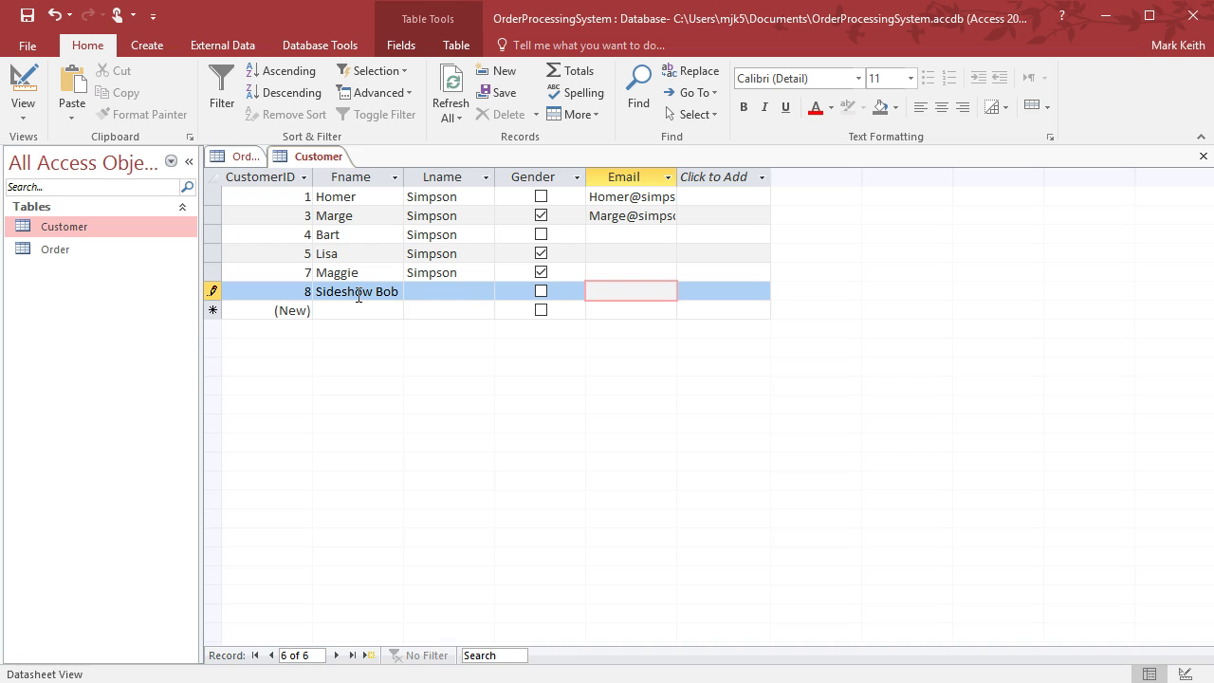
text(sideshow)
Dismiss the missing-@ warning, complete the e-mail with its @ domain, and save record 8
click(358, 297)
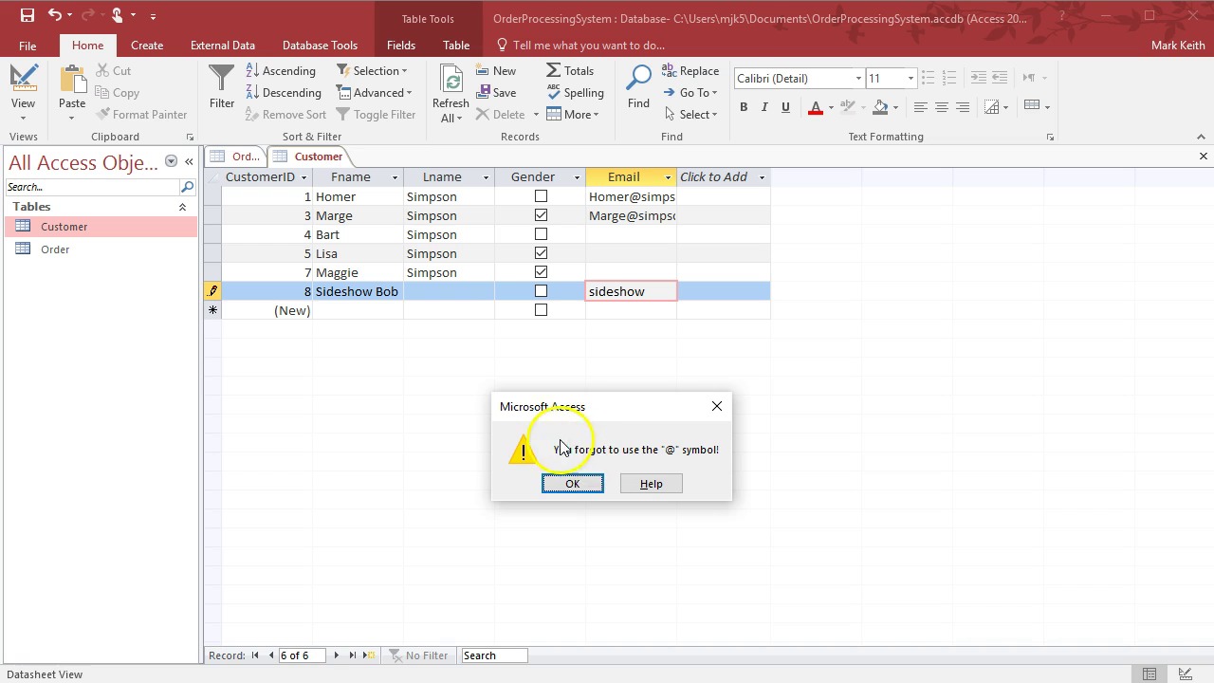
click(562, 483)
text(@bob.com)
key(Tab)
key(Tab)
key(Tab)
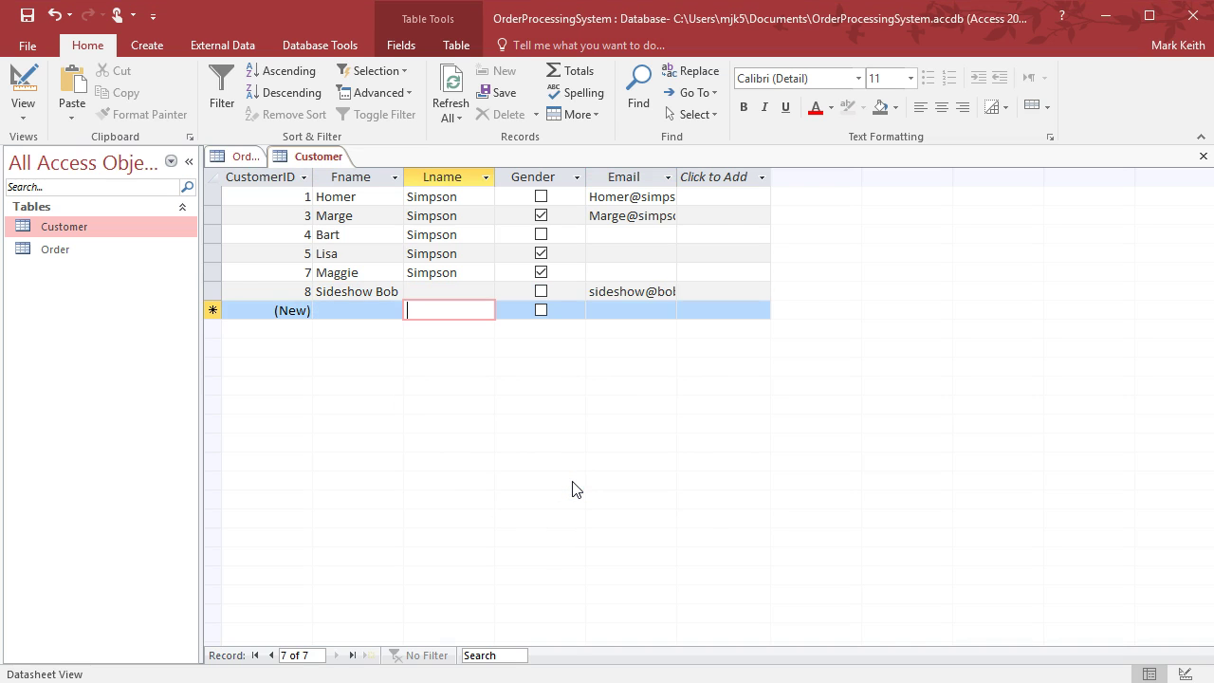
Close Customer and add a Total field of type Currency to the Order table
click(1203, 156)
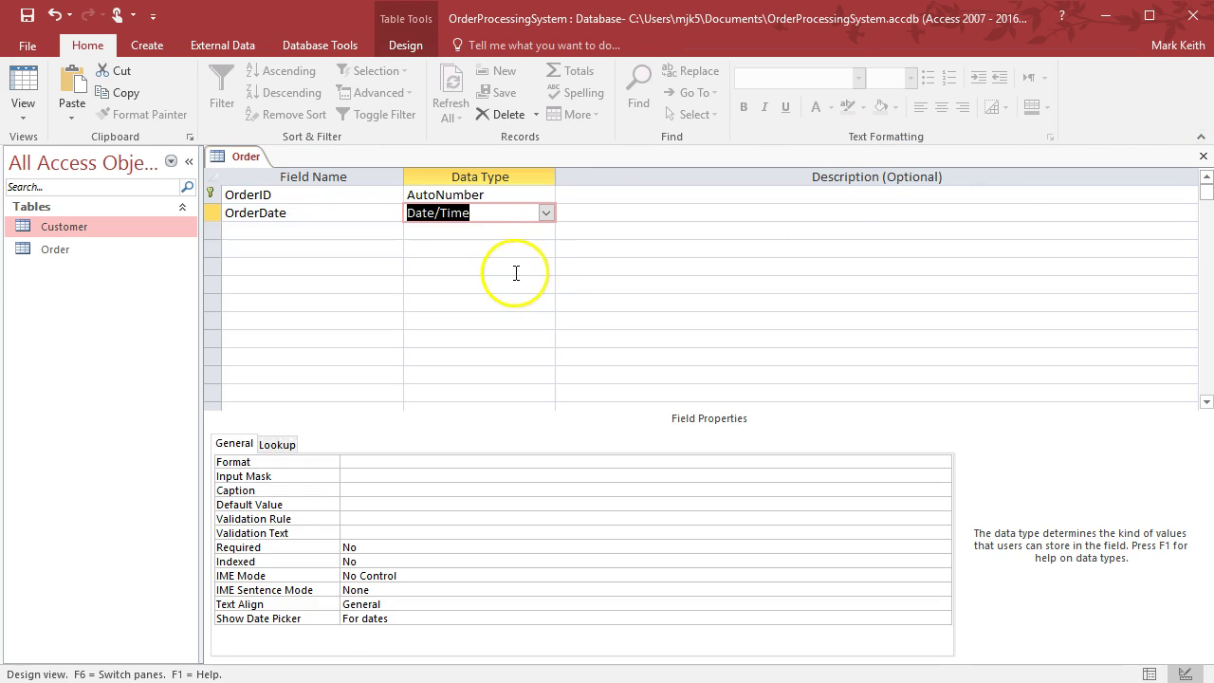
click(312, 230)
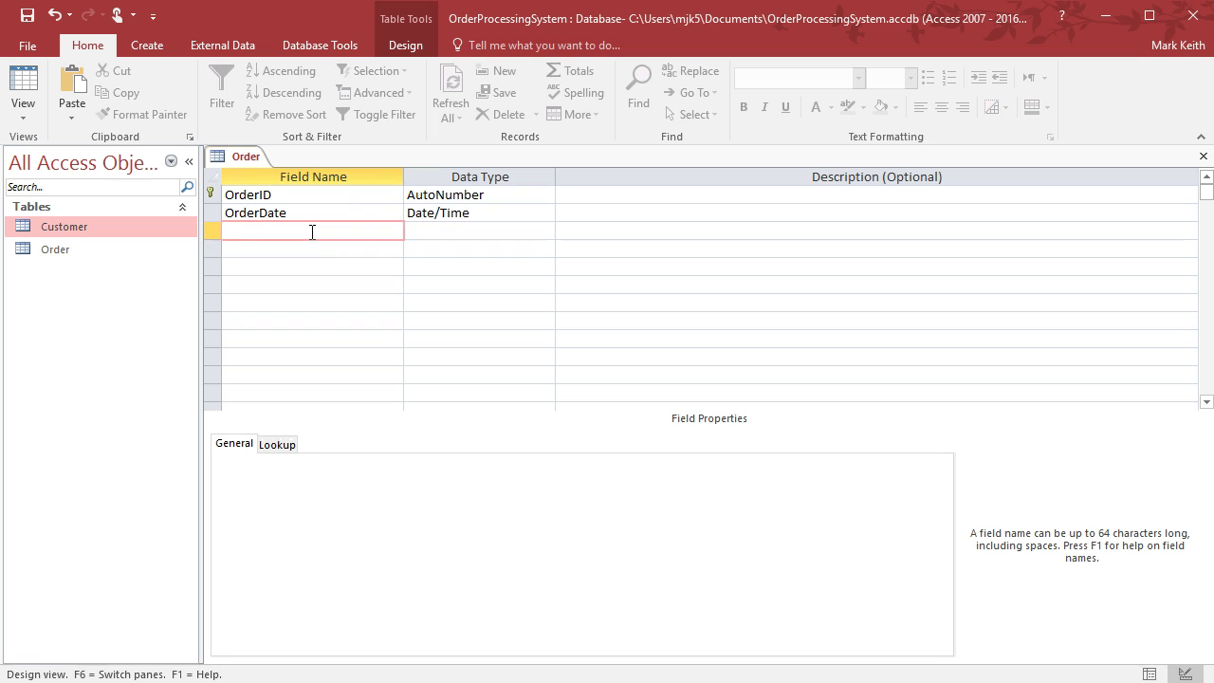
text(Total)
key(Tab)
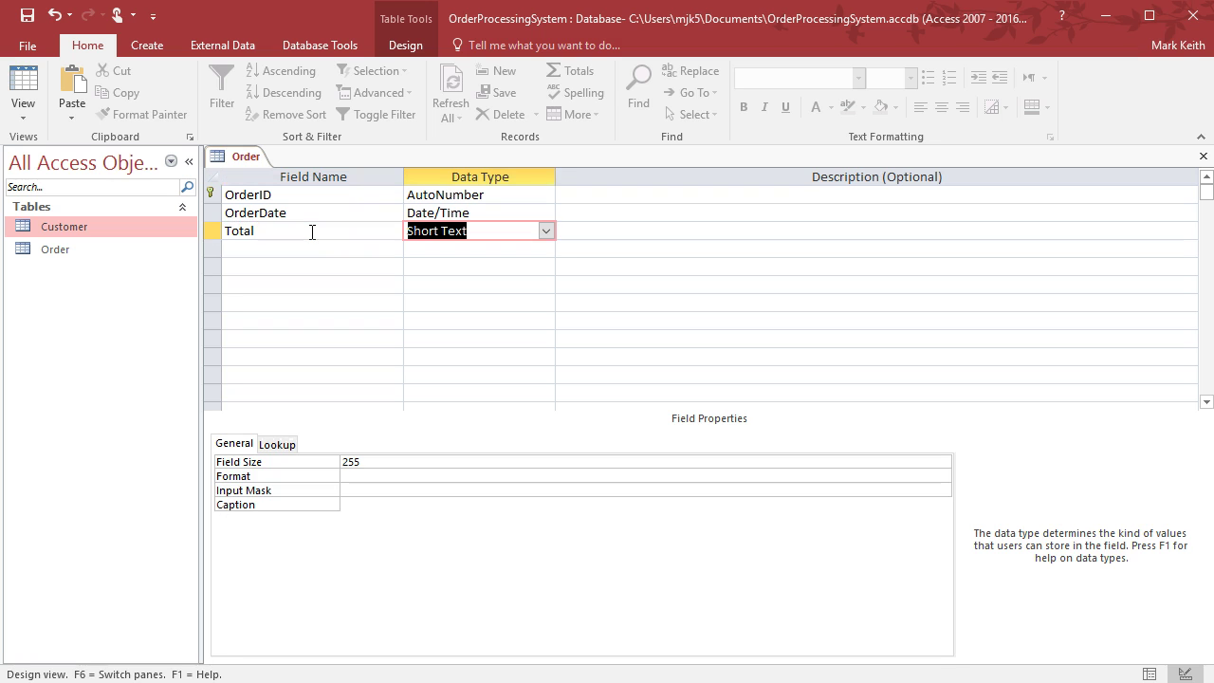
text(currency)
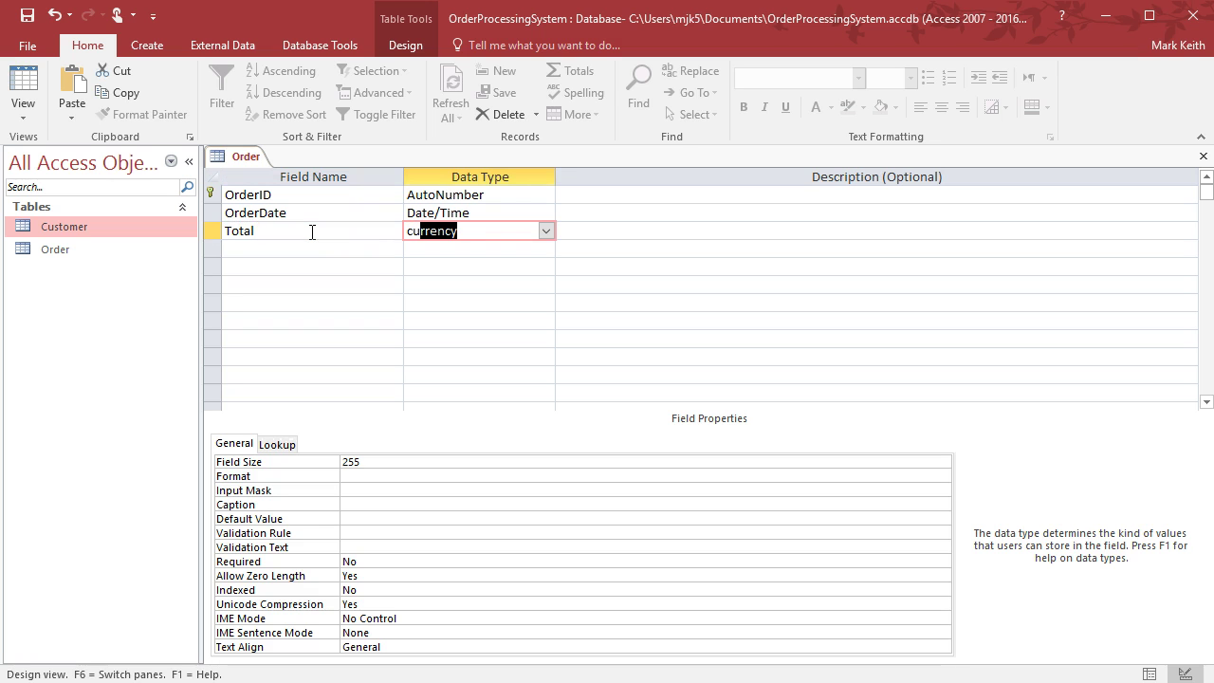
click(545, 230)
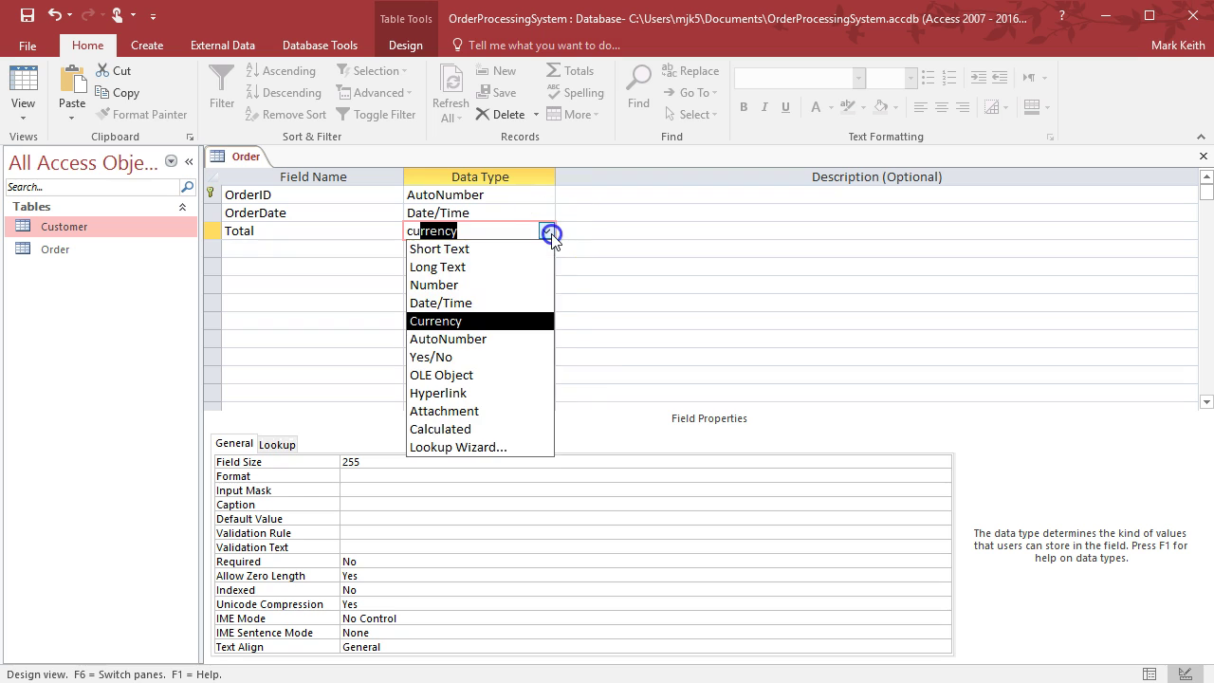
click(504, 324)
Add PaymentType as Number, described '1 = Credit Card, 2 = Check, 3 = Cash'
click(351, 250)
text(PaymentType)
key(Tab)
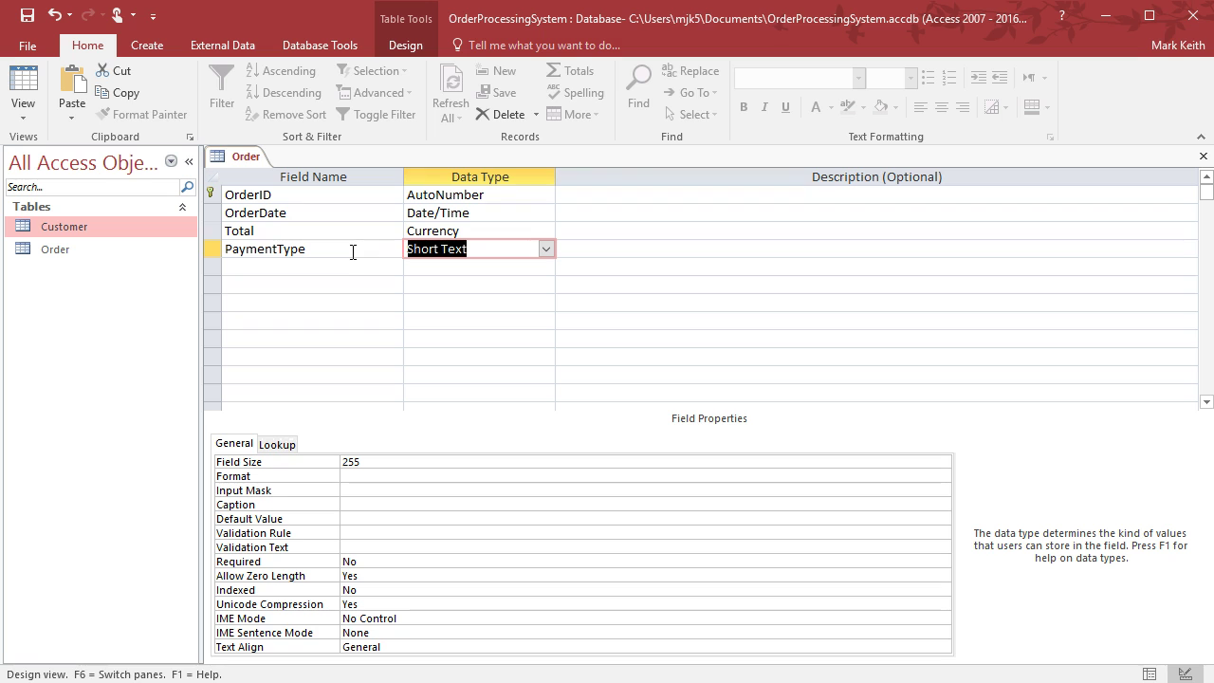
text(n)
key(Tab)
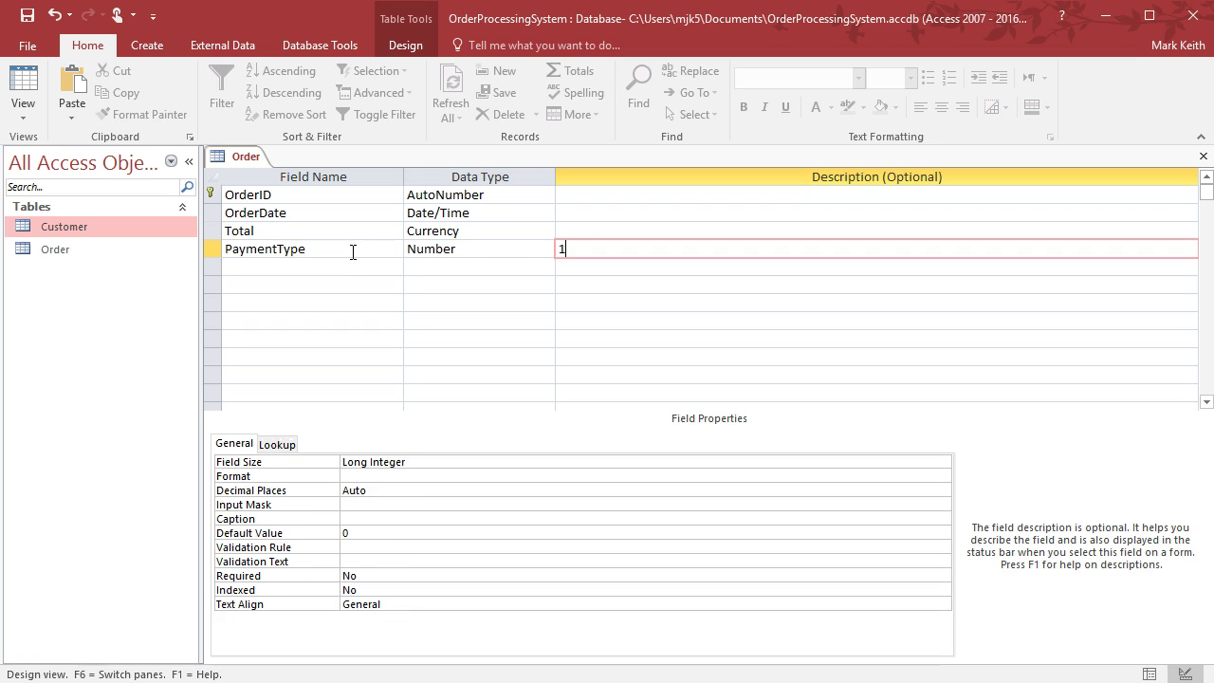
text(1 = Credit Card, 2 = Check, 3 = Cash)
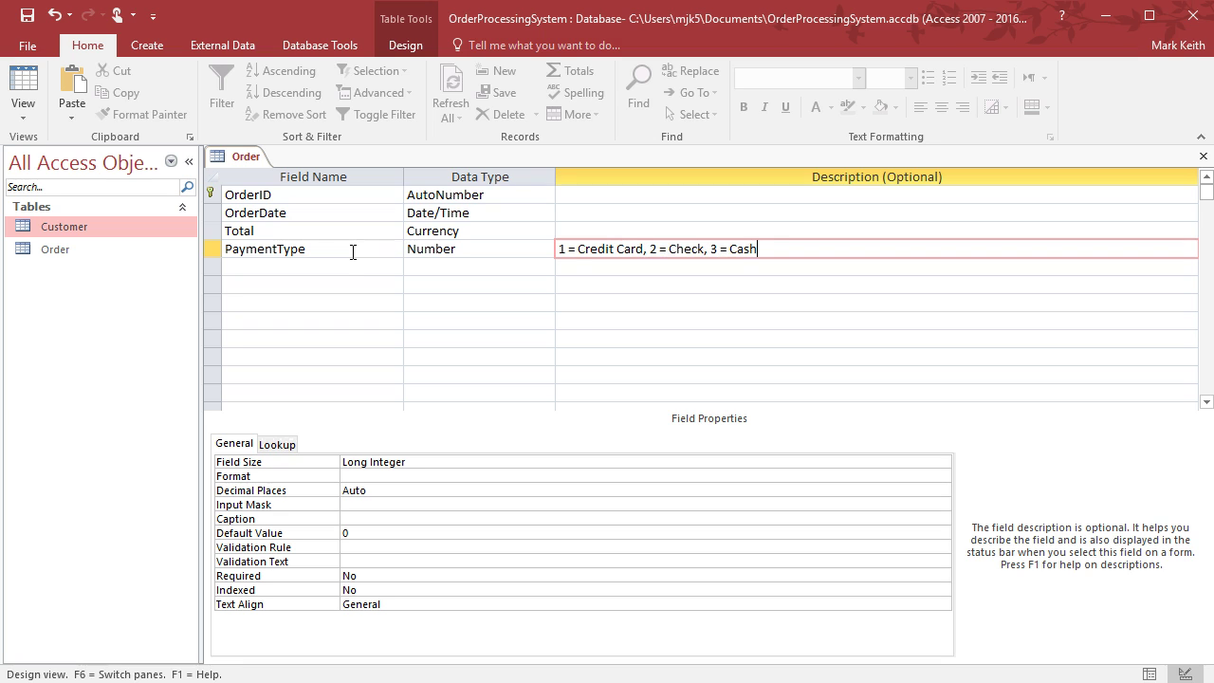
key(Return)
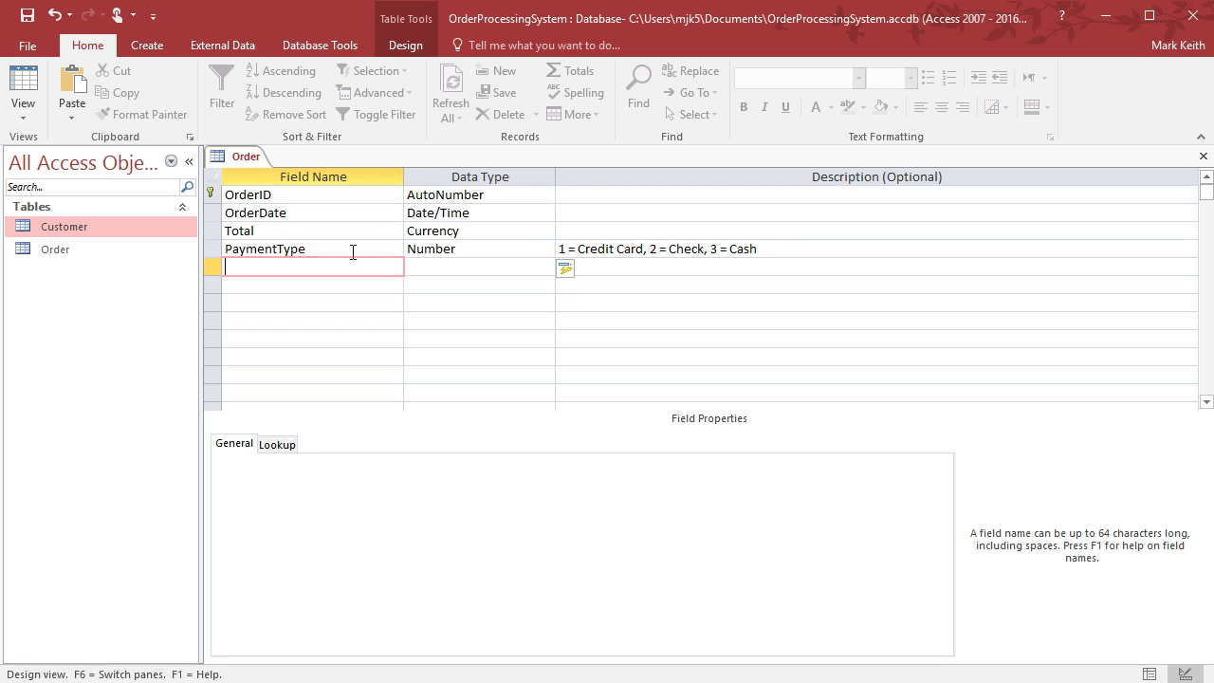
click(325, 248)
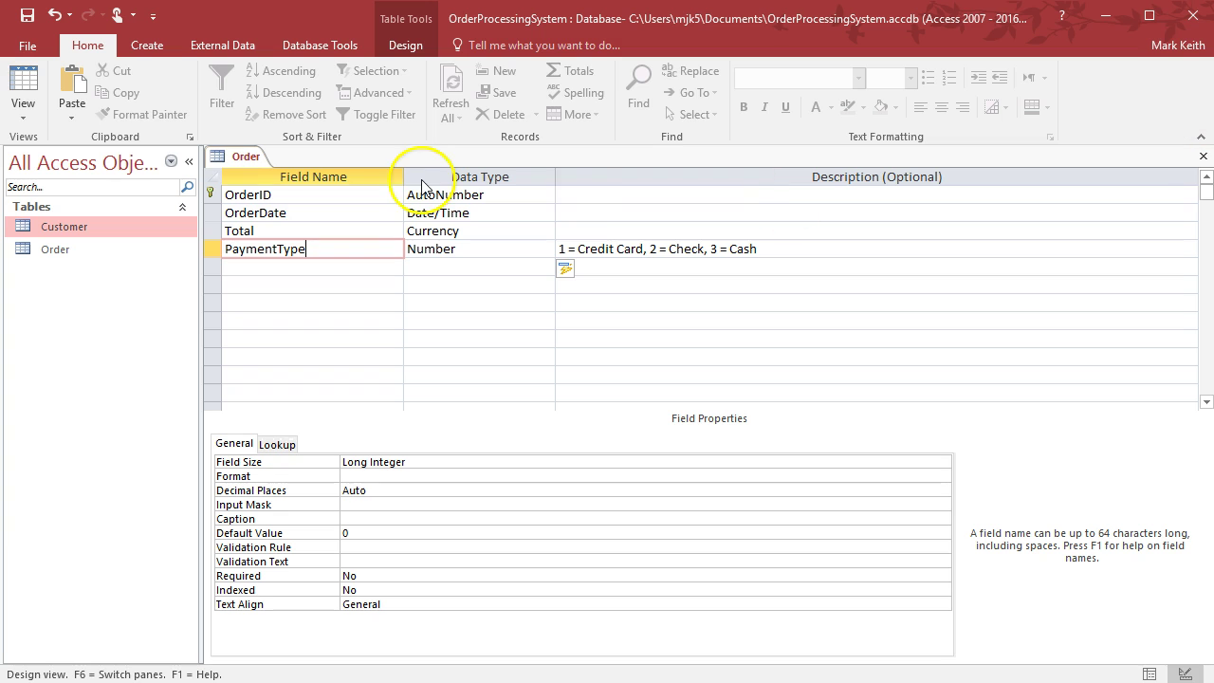
Save Order, view its datasheet with PaymentType widened to fit, and compare against the ERD
click(23, 83)
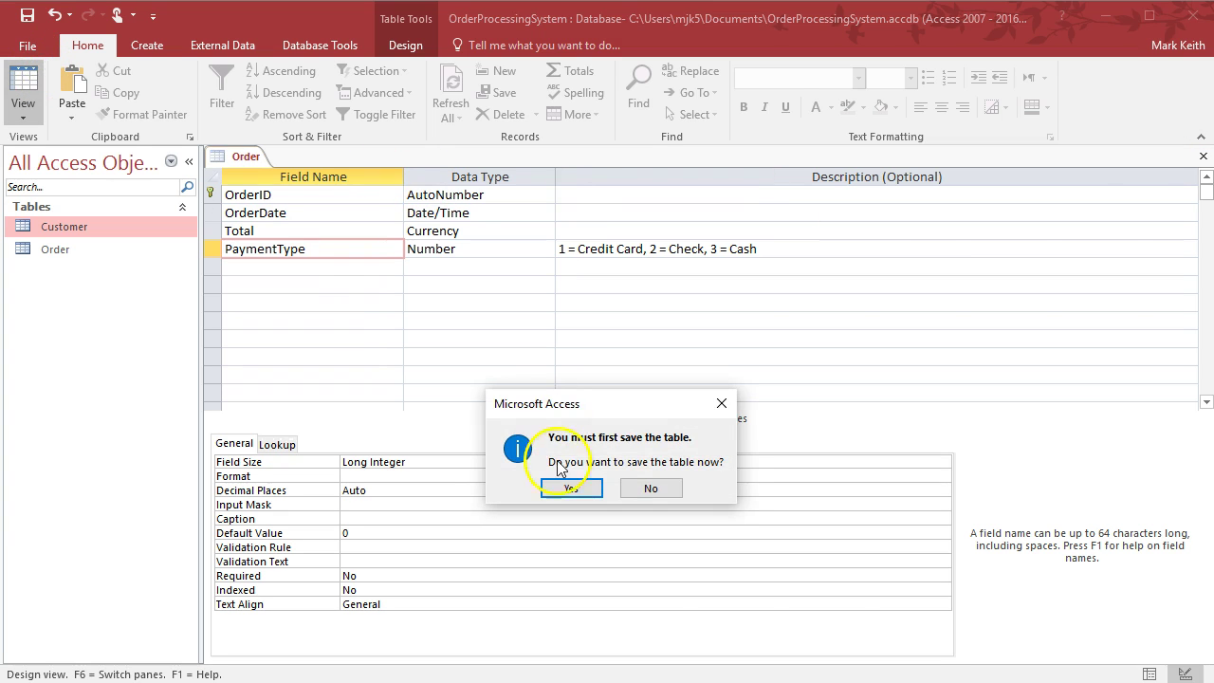
click(565, 485)
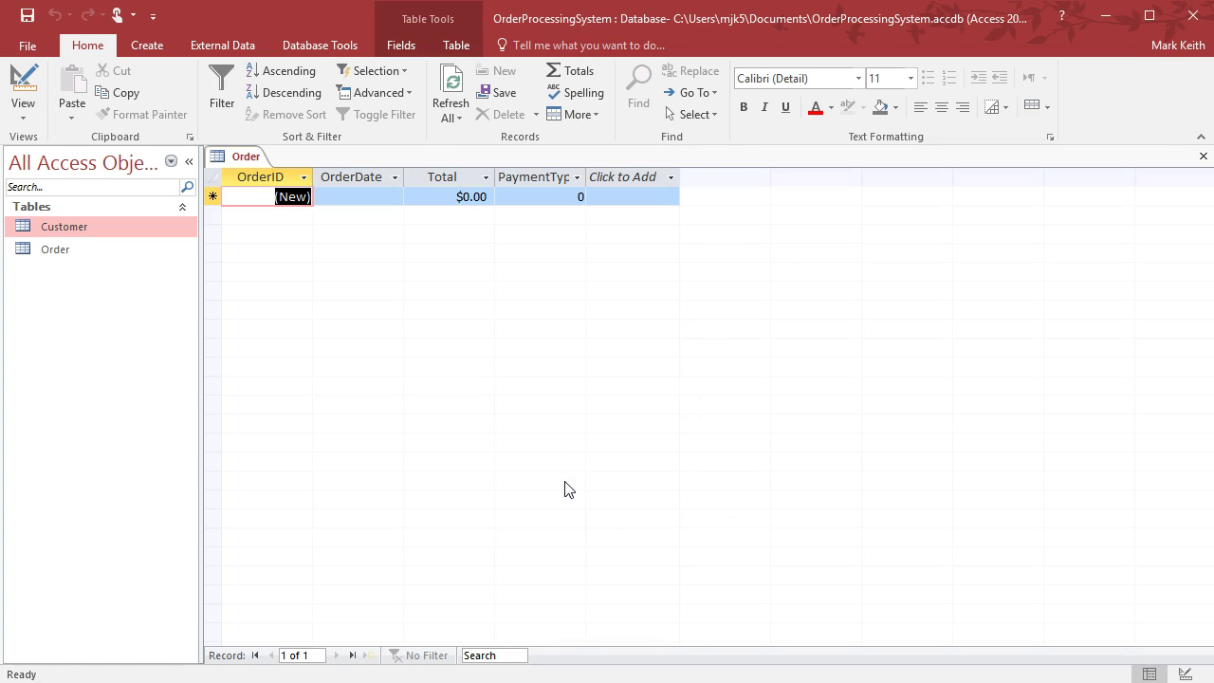
key(Tab)
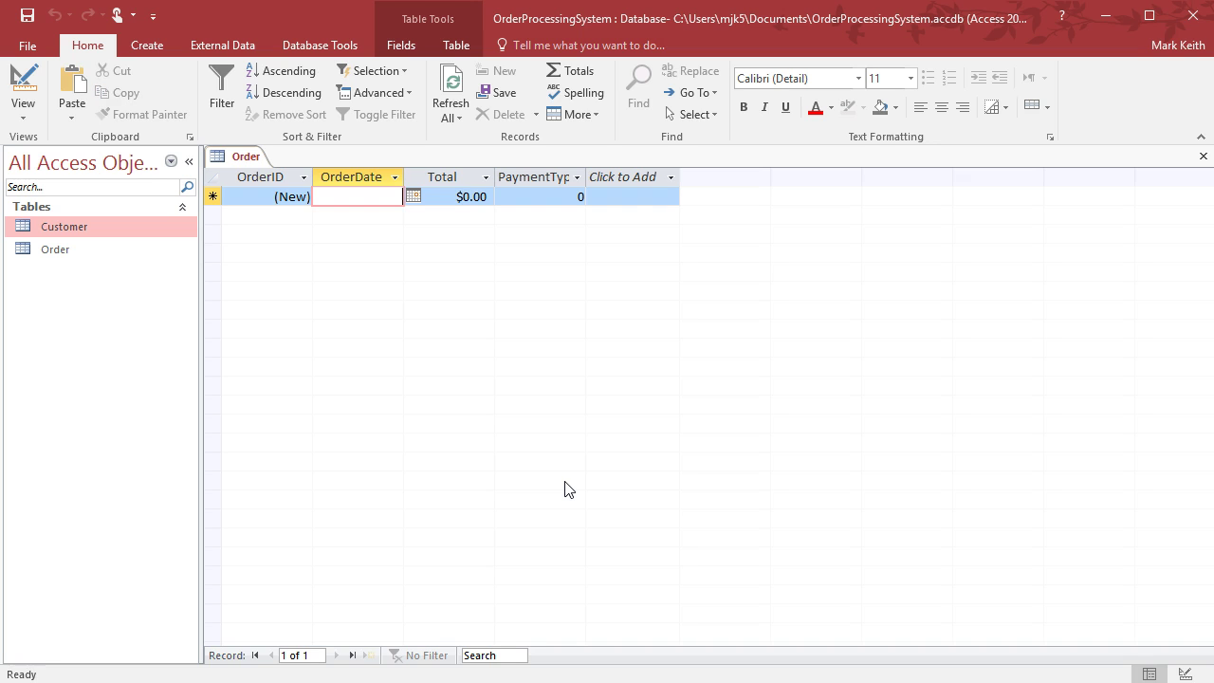
double_click(585, 176)
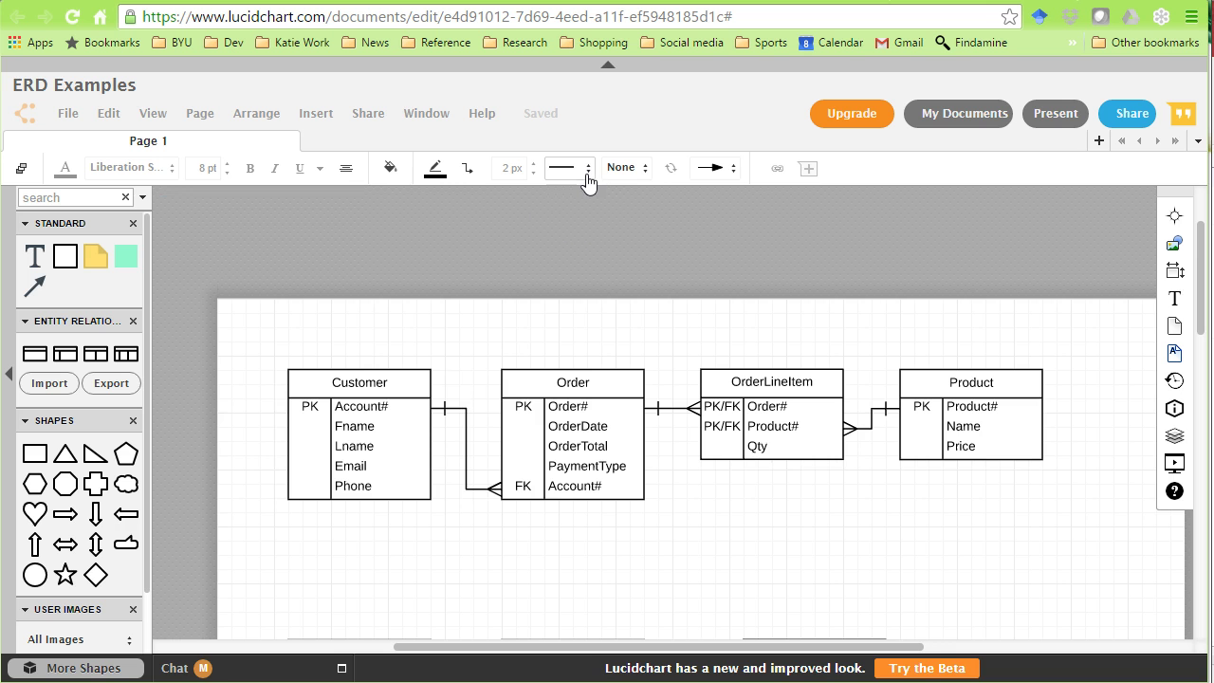
click(500, 452)
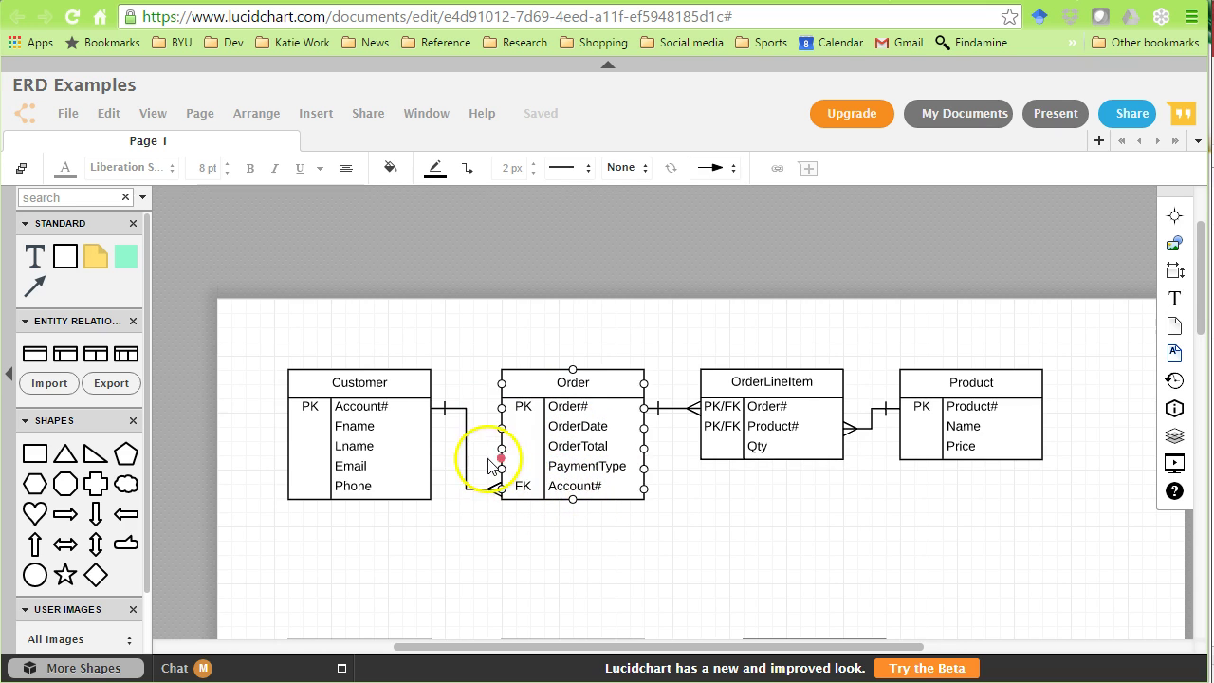
click(373, 406)
key(alt+Tab)
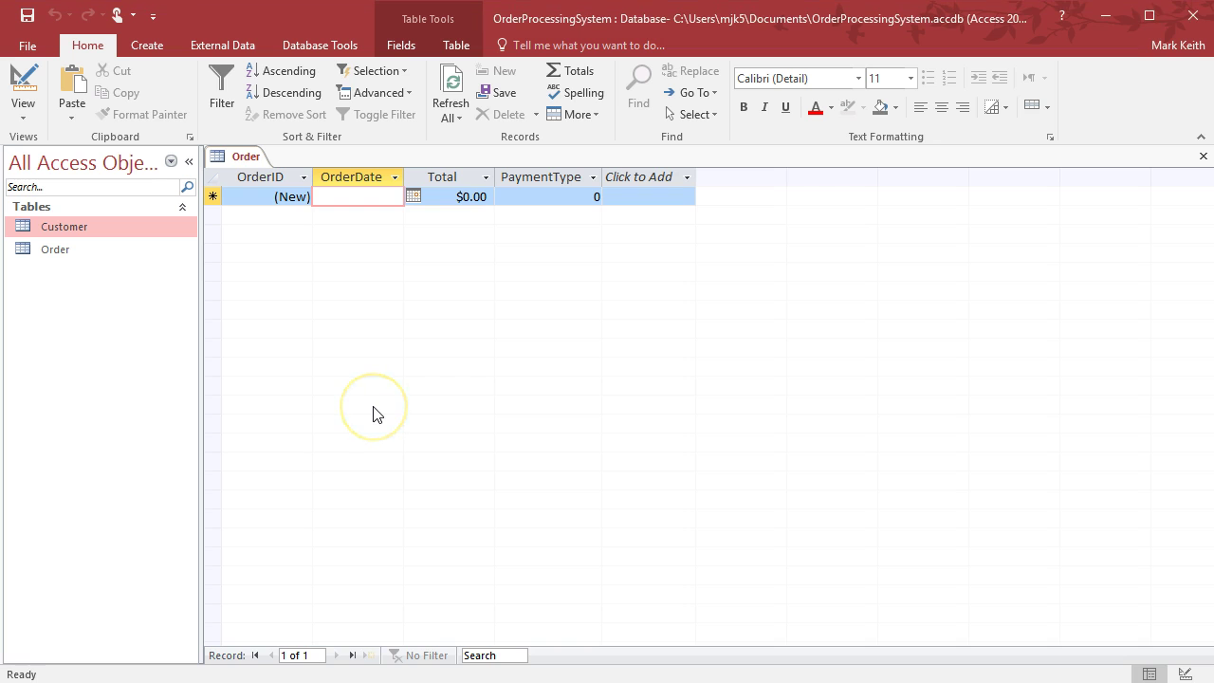
Add AccountNum as a Number field described 'This should match the Customer ID'
click(23, 86)
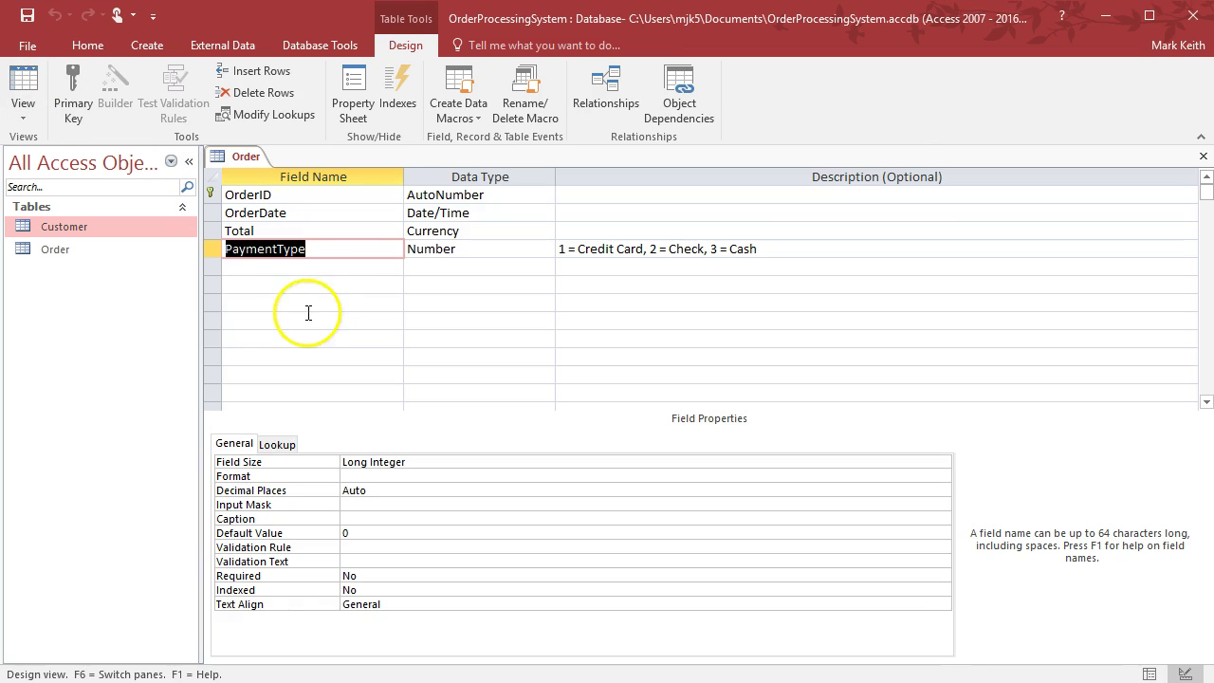
click(306, 271)
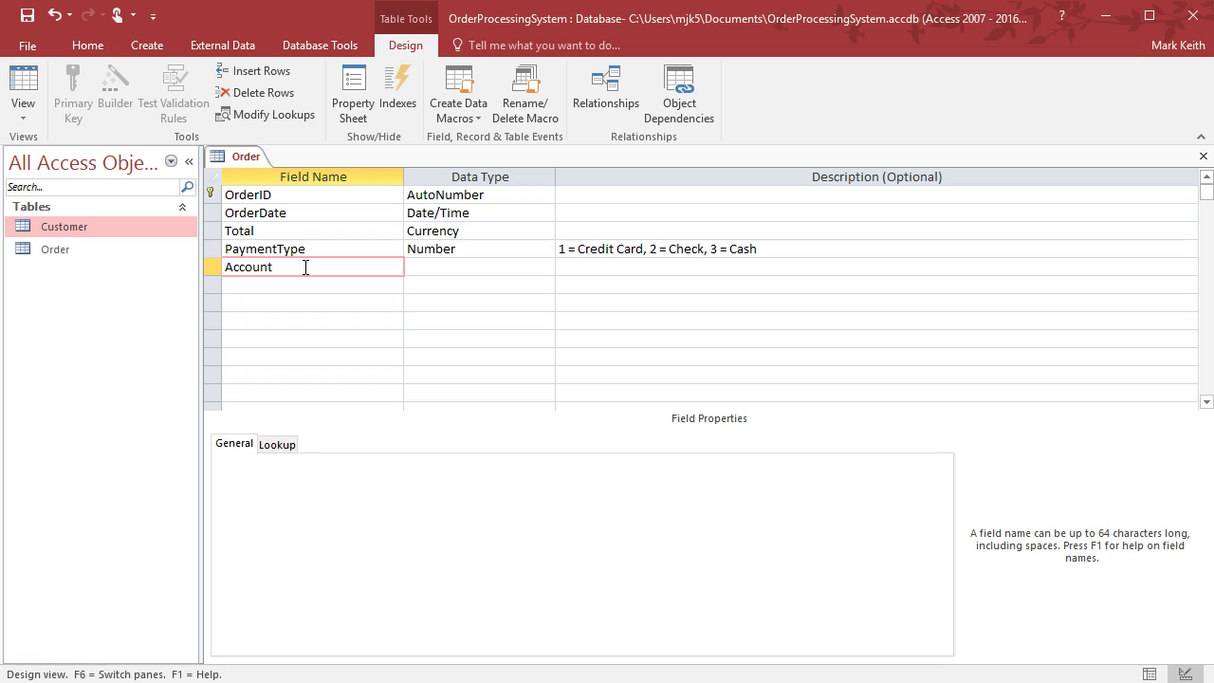
text(AccountNum)
key(Tab)
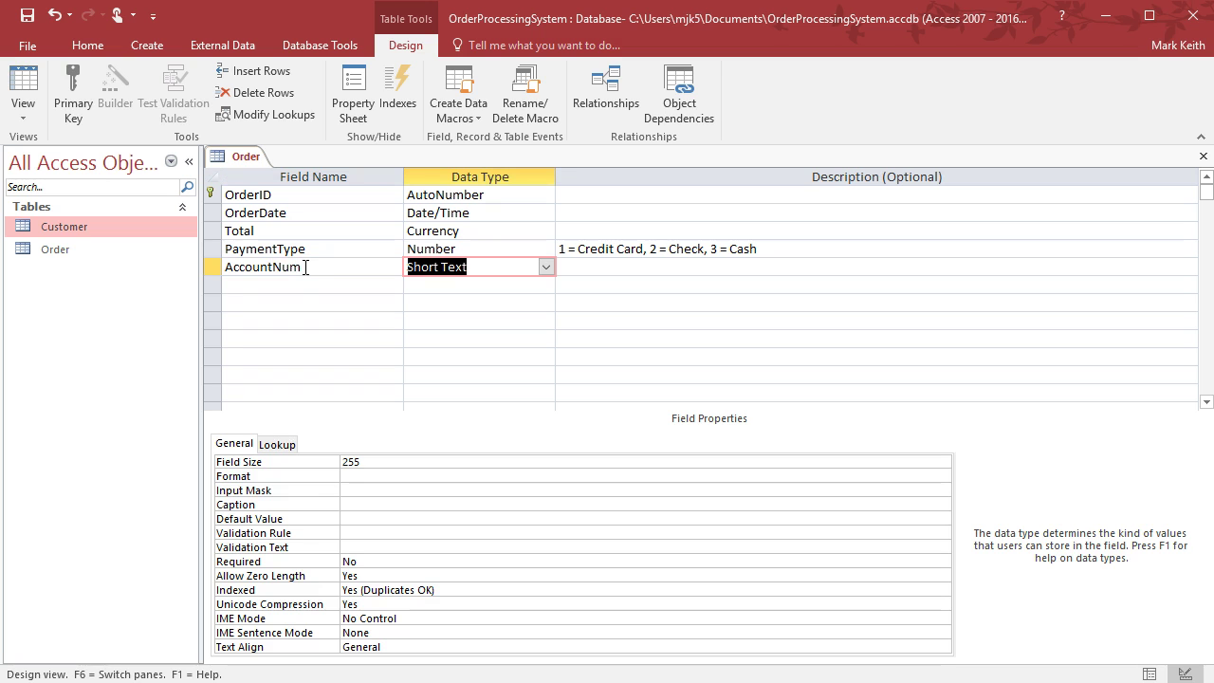
text(number)
key(Tab)
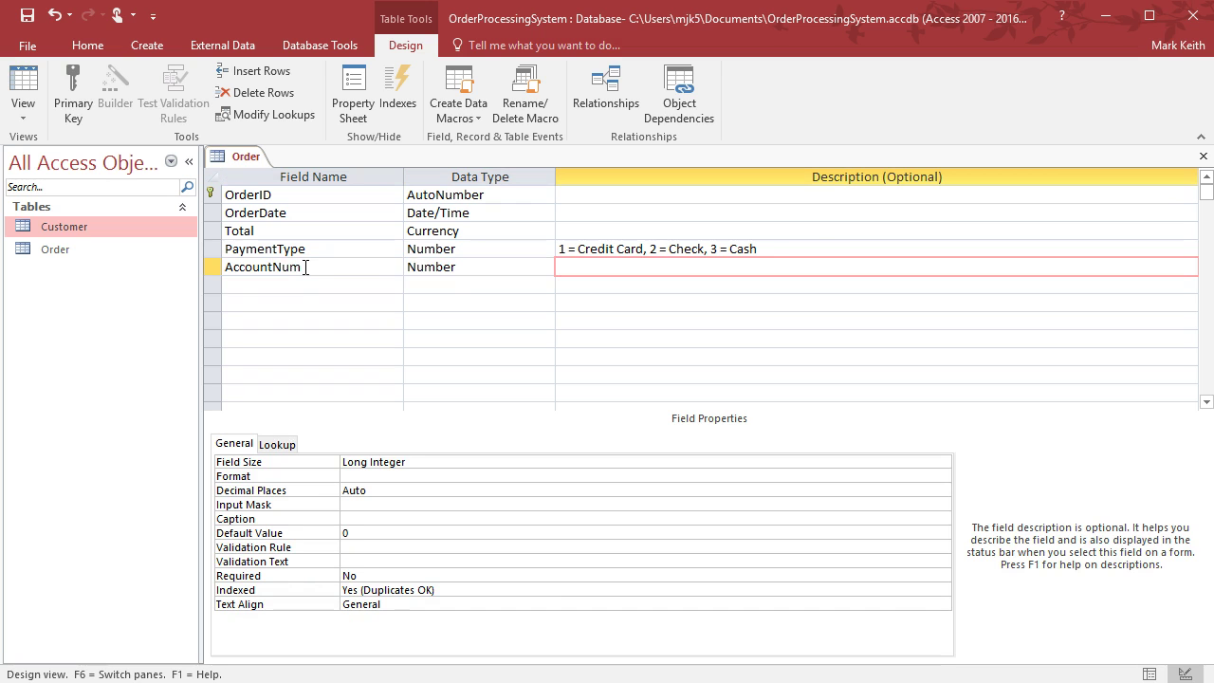
text(This should match the Customer ID)
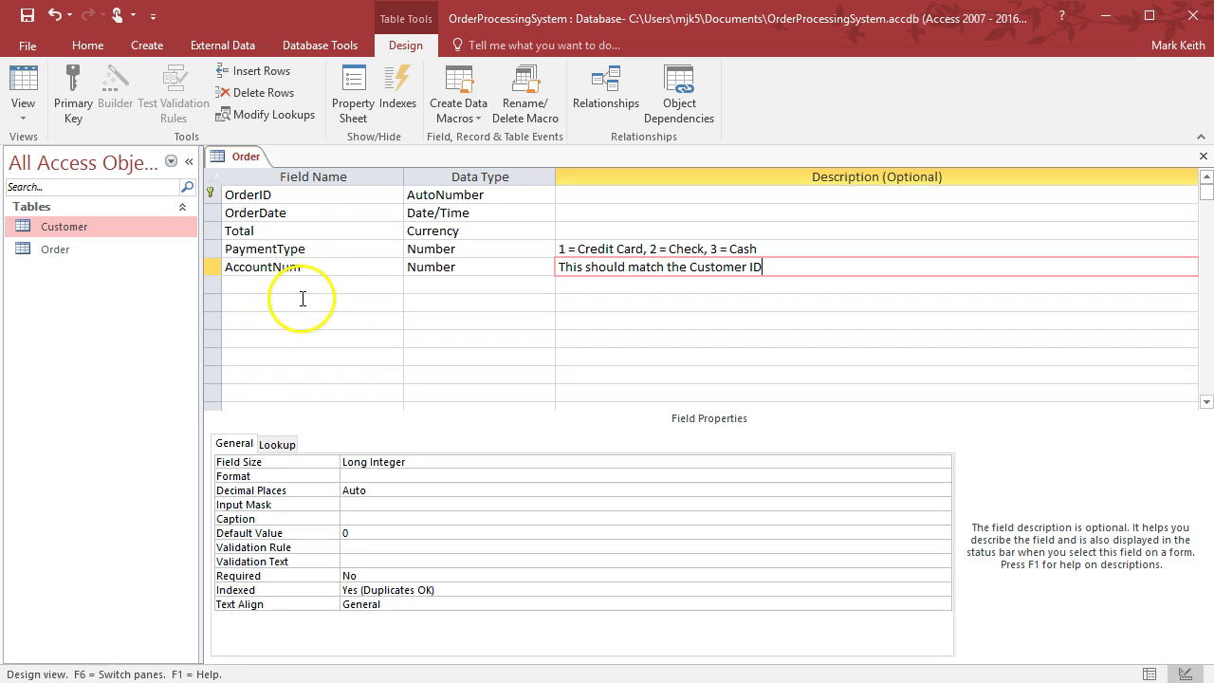
click(308, 286)
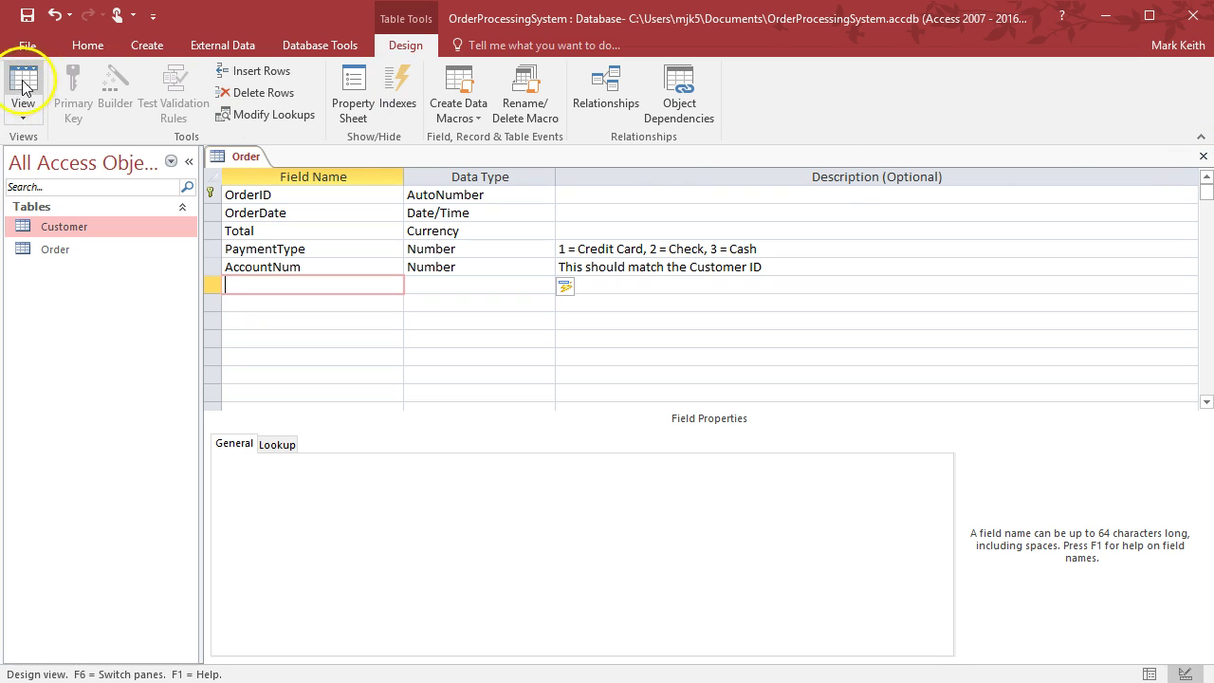
Save and close Order, then create a new table saved as OrderLineItem in Design view
click(29, 17)
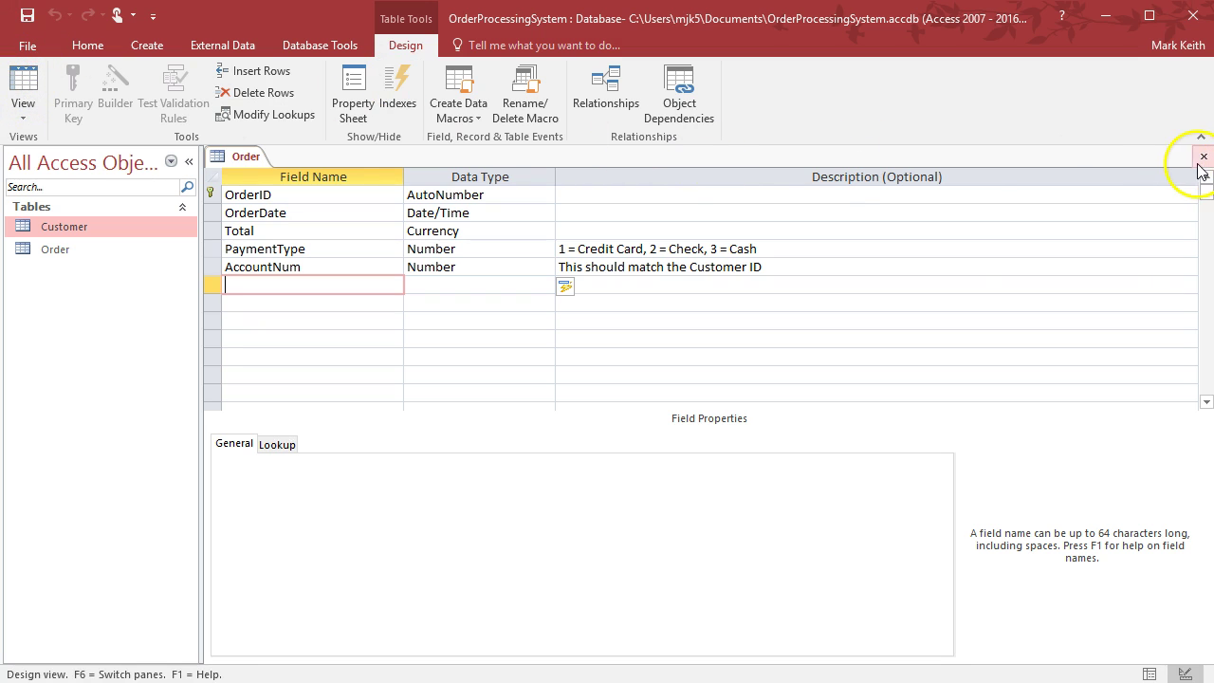
click(1203, 164)
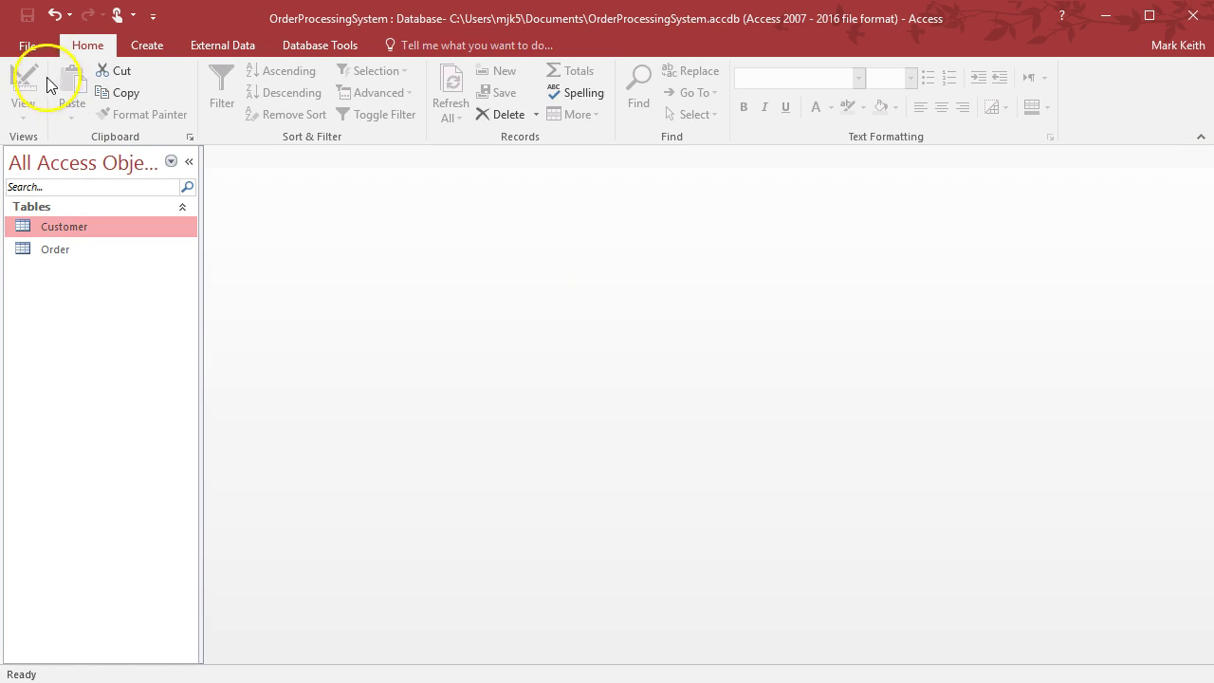
click(150, 47)
click(95, 90)
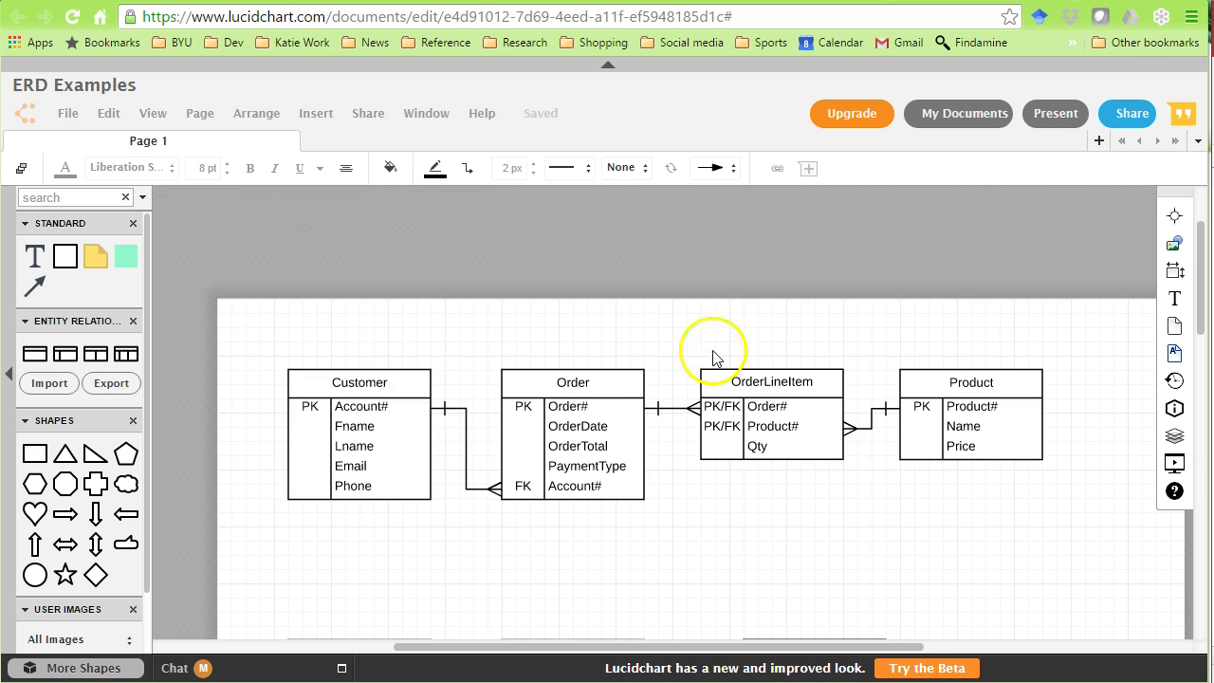
click(772, 366)
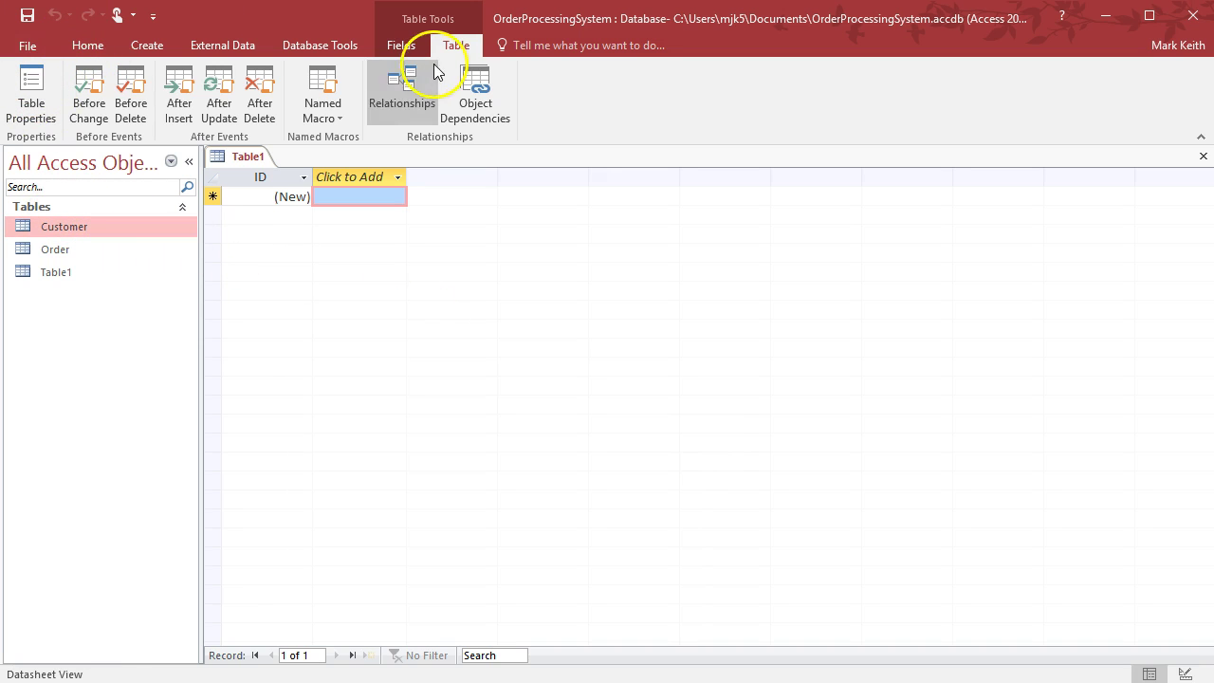
click(381, 21)
click(25, 83)
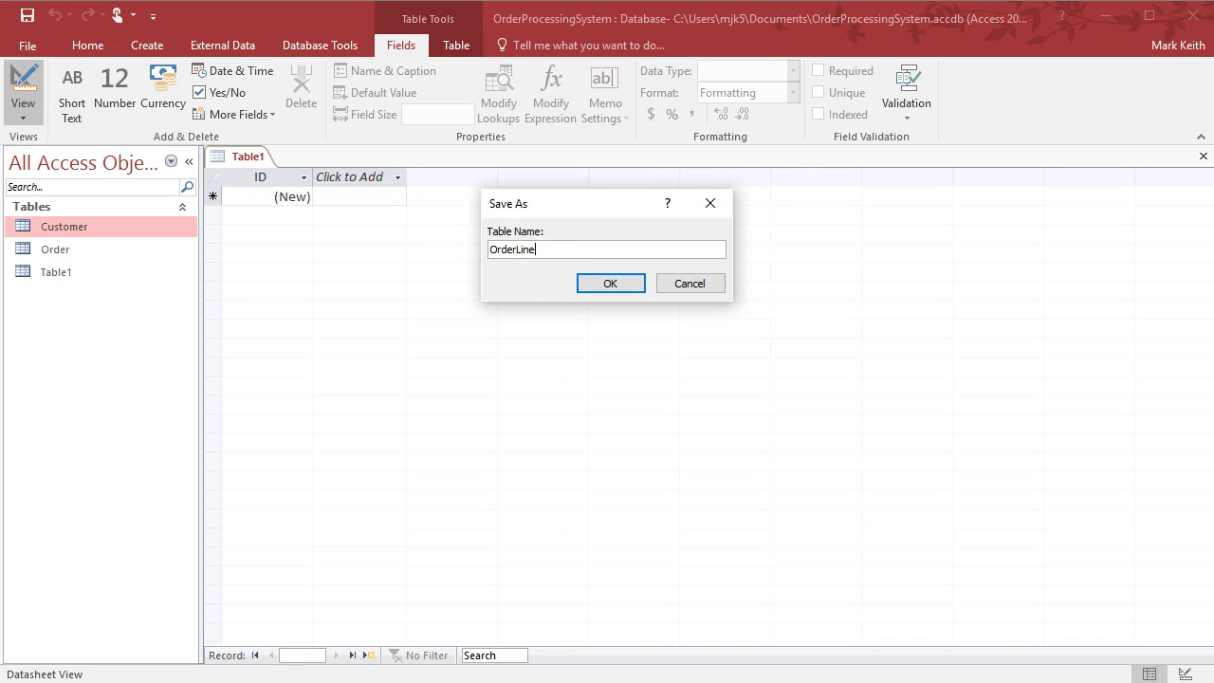
key(Return)
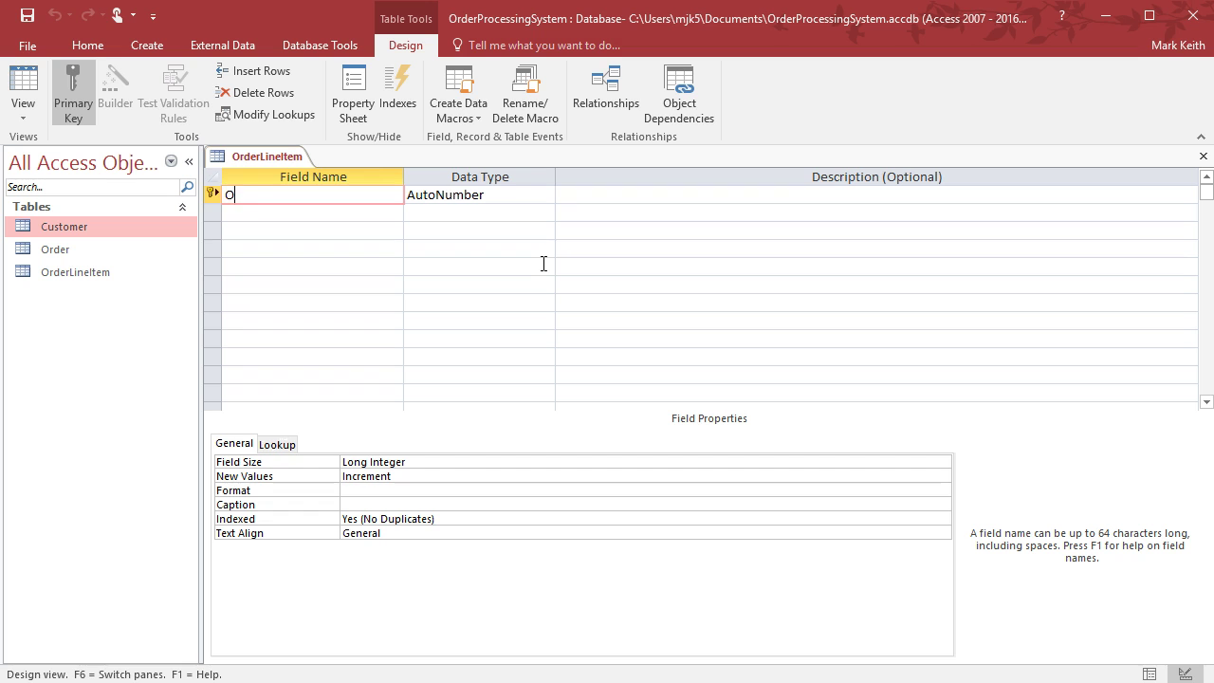
Set up OrderID and ProductID as the first two fields, both of type Number
key(Tab)
key(Tab)
key(Tab)
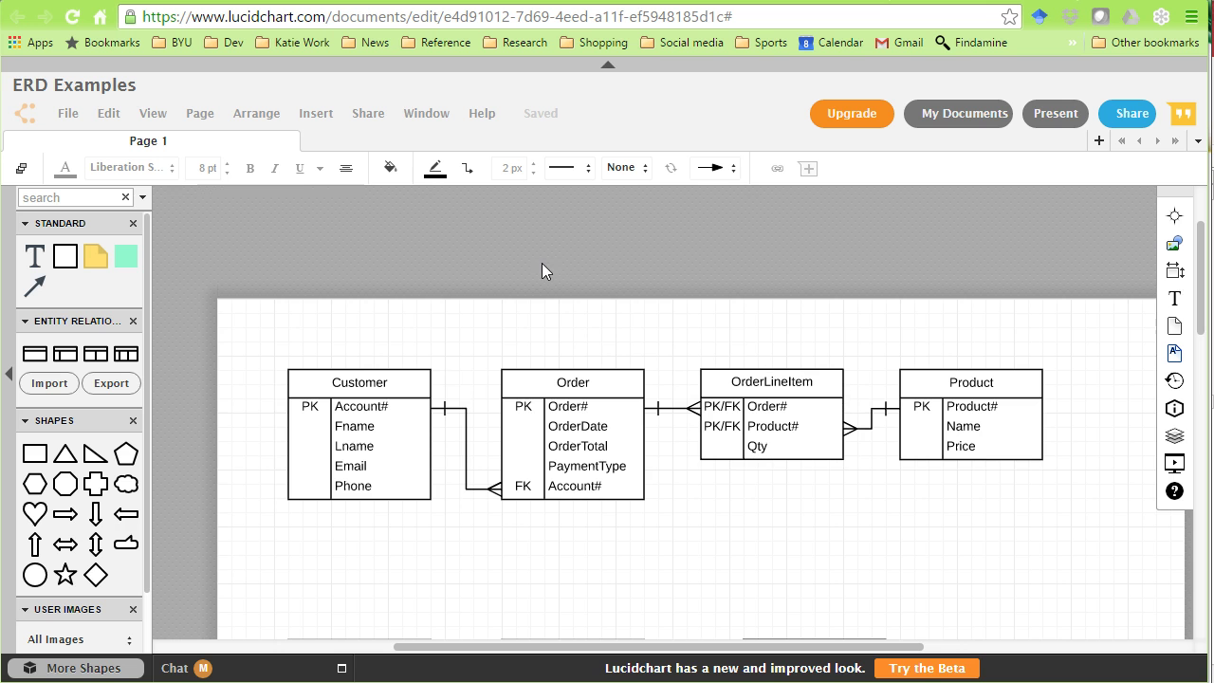
click(817, 426)
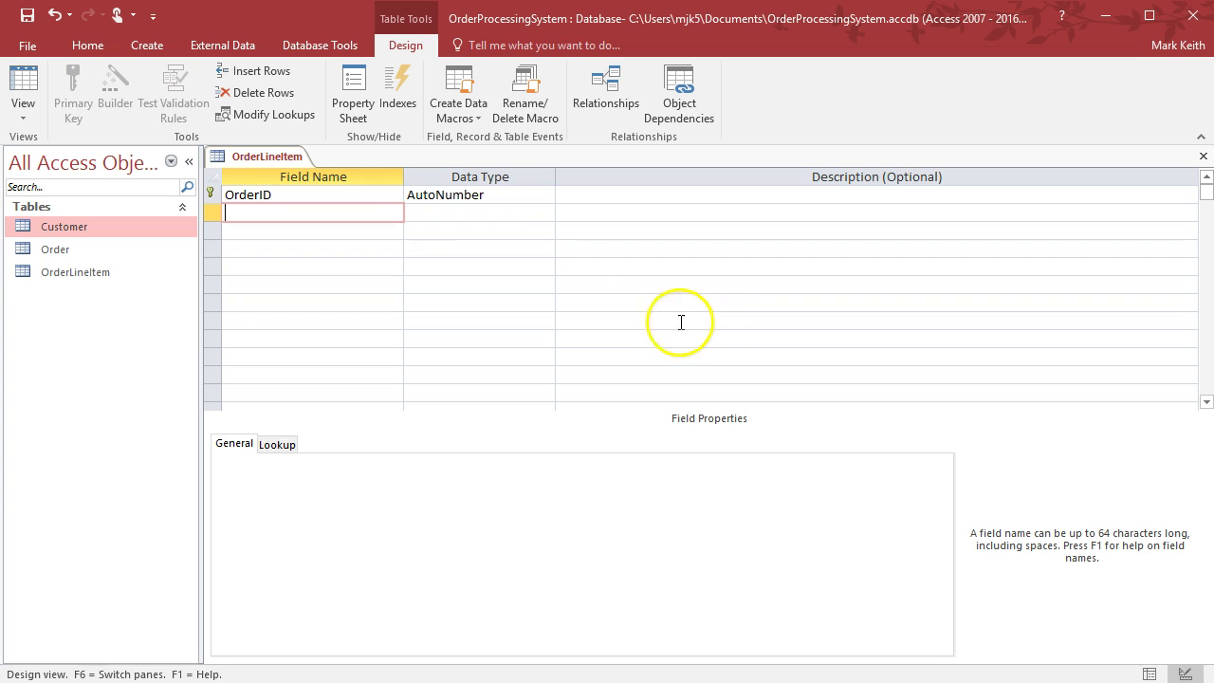
text(Product)
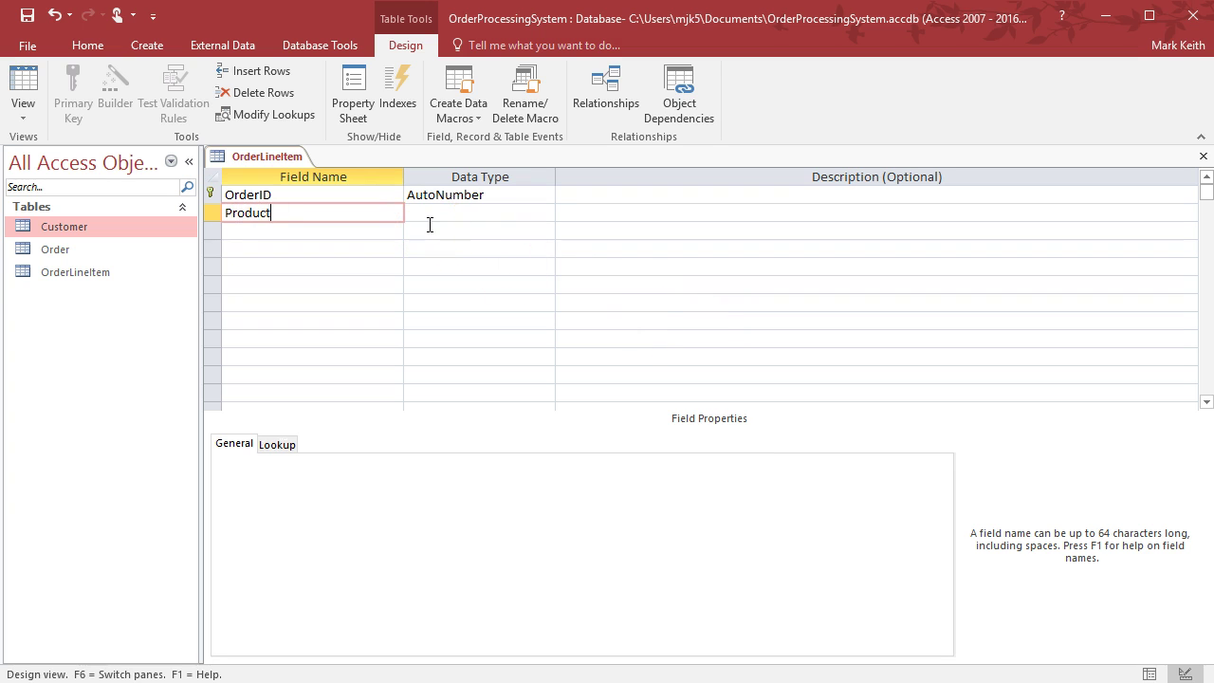
text(ID)
key(Tab)
click(546, 213)
click(533, 266)
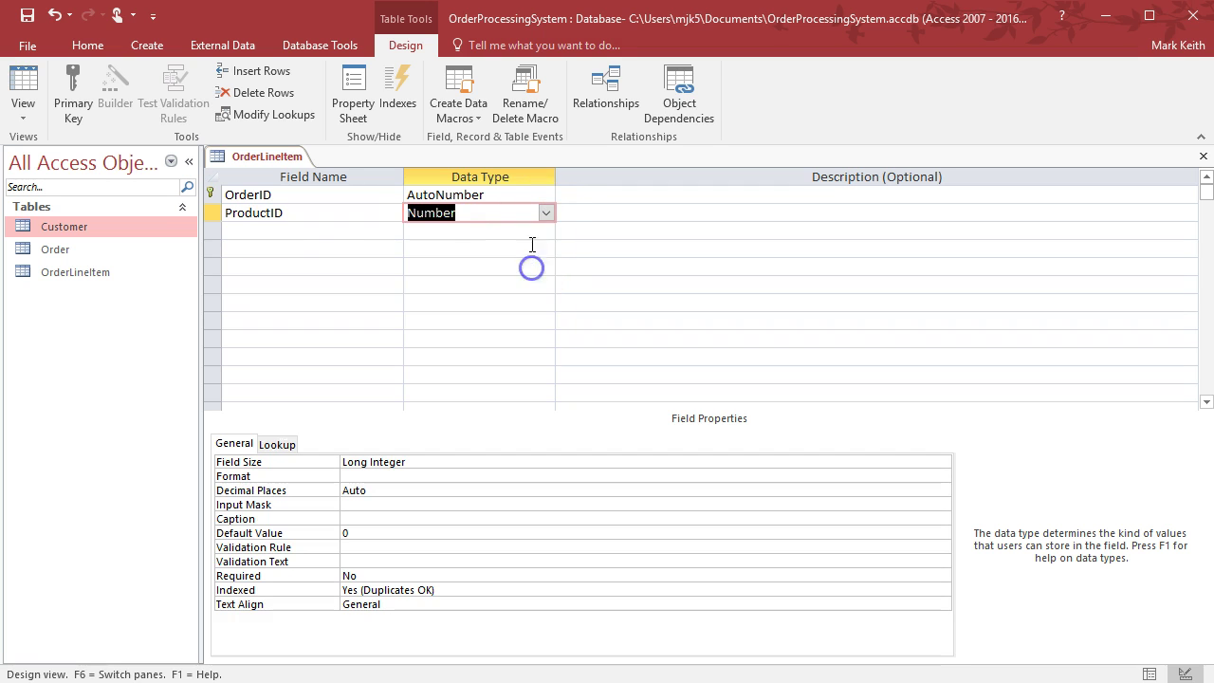
click(545, 195)
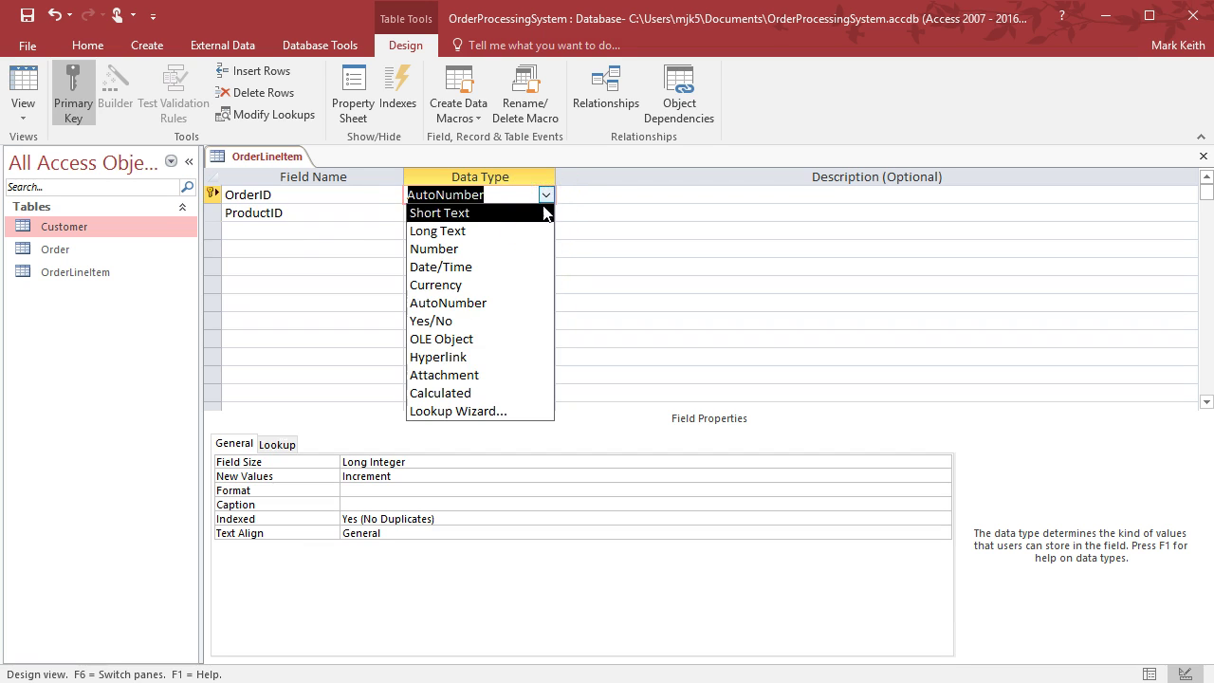
click(533, 249)
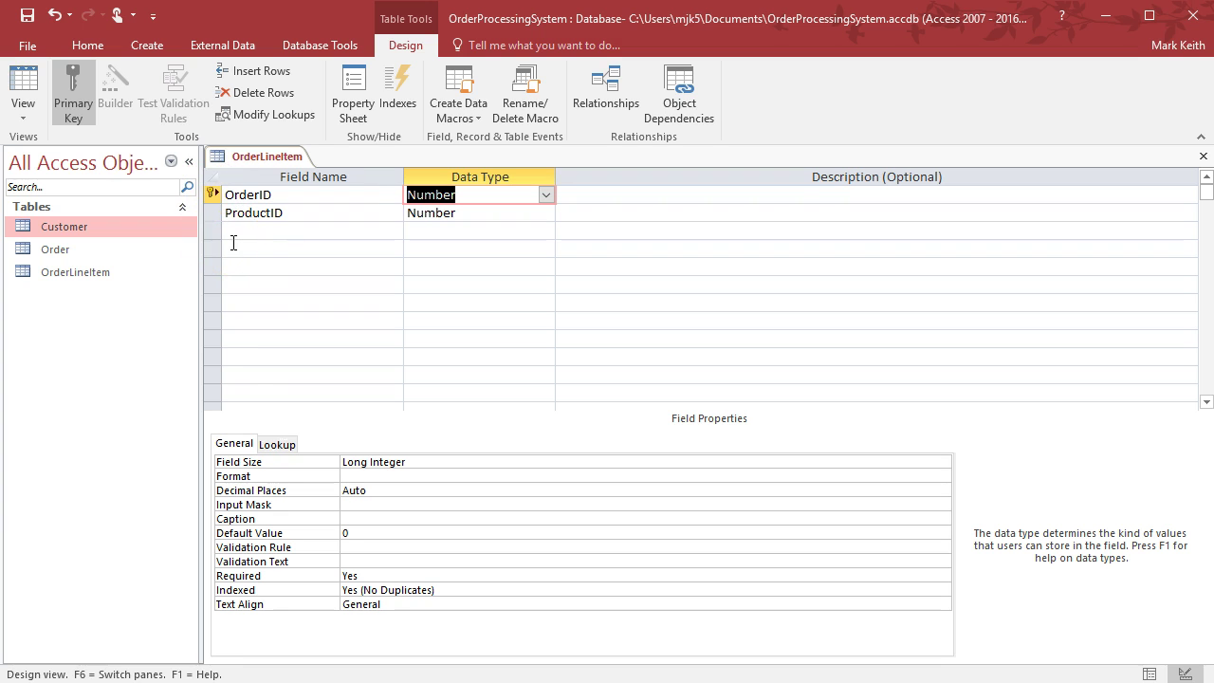
Make OrderID and ProductID a combined primary key
click(80, 95)
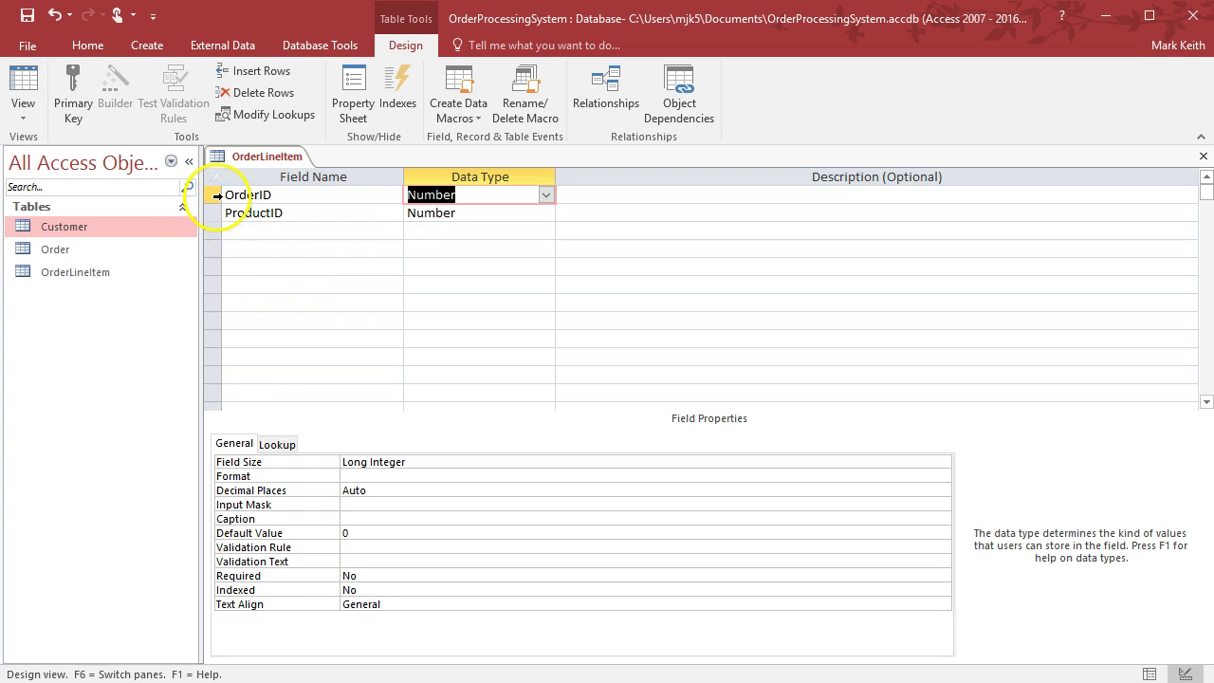
click(211, 194)
shift+click(211, 213)
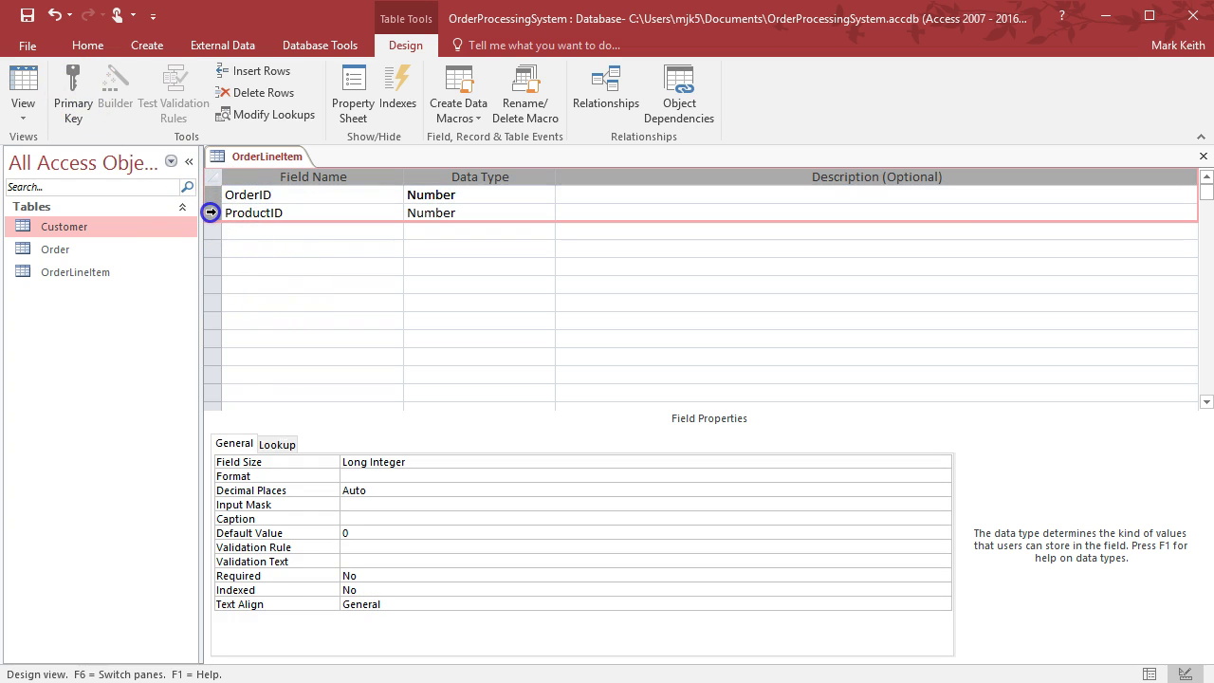
click(72, 86)
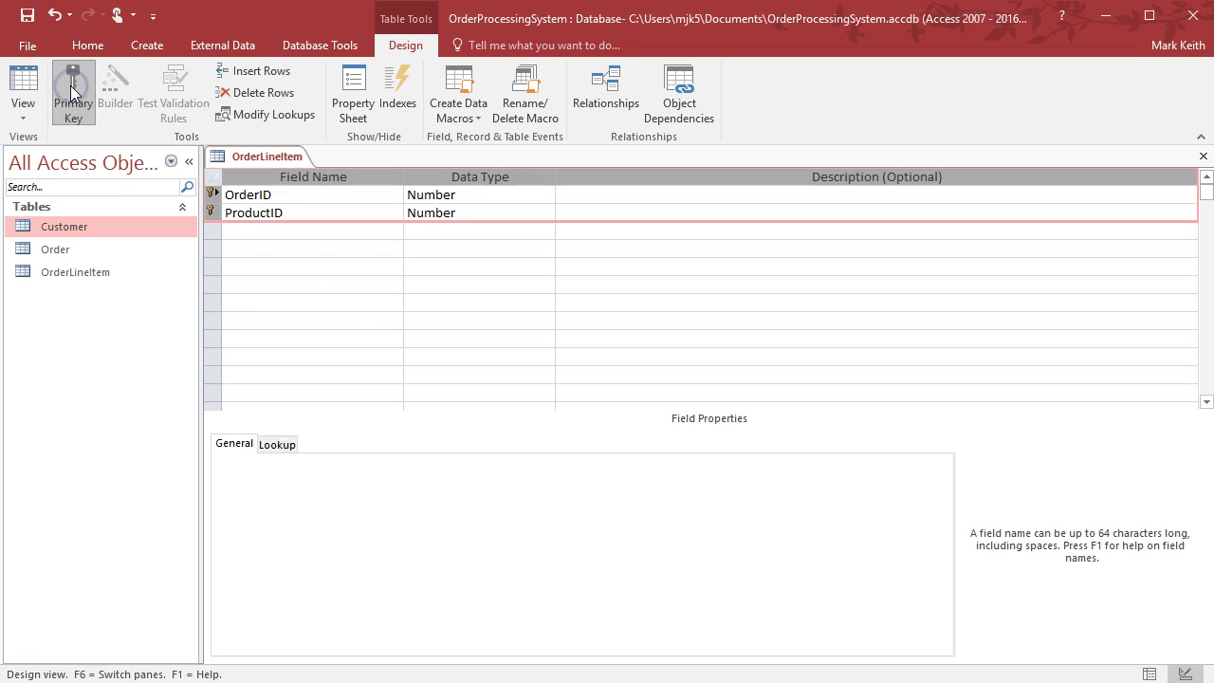
Add Qty as a Number field, then close and save the OrderLineItem design
click(333, 232)
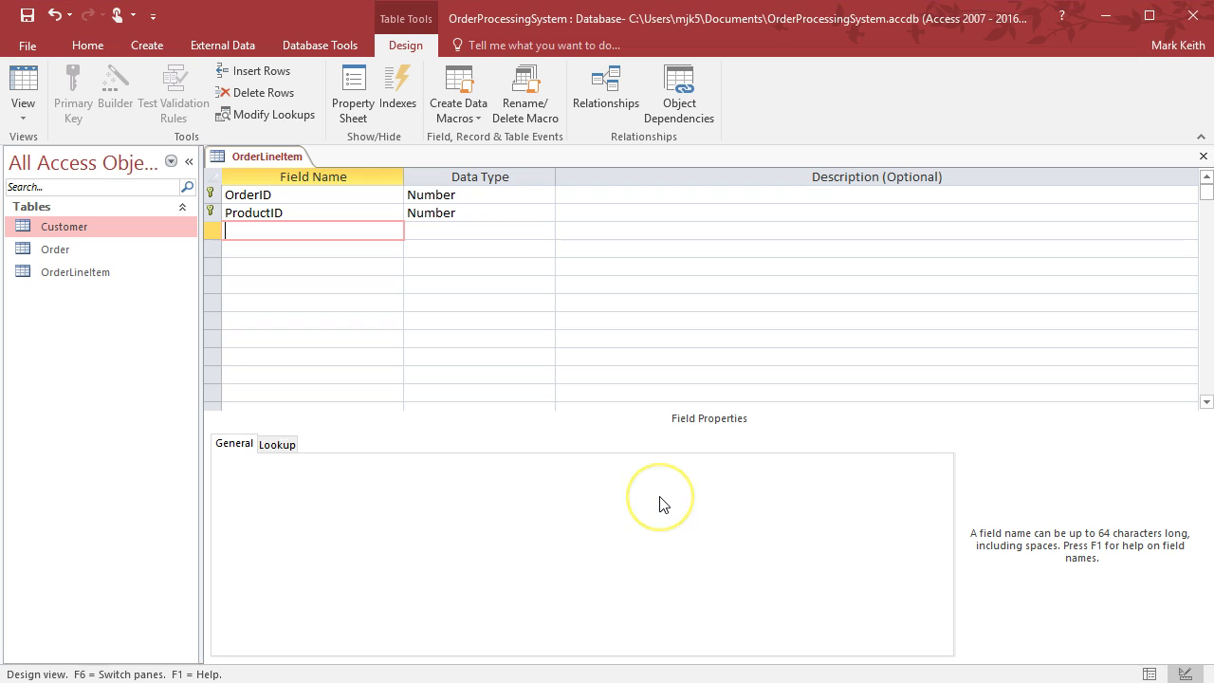
text(Qty)
key(Tab)
text(Number)
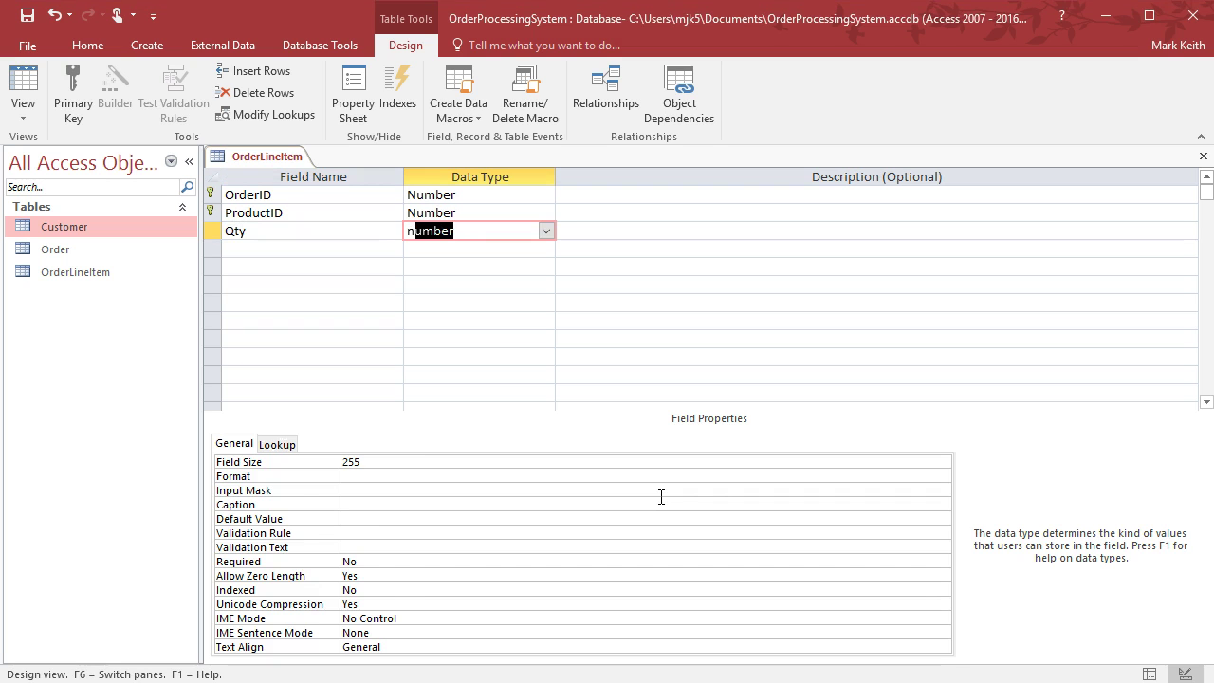
key(Tab)
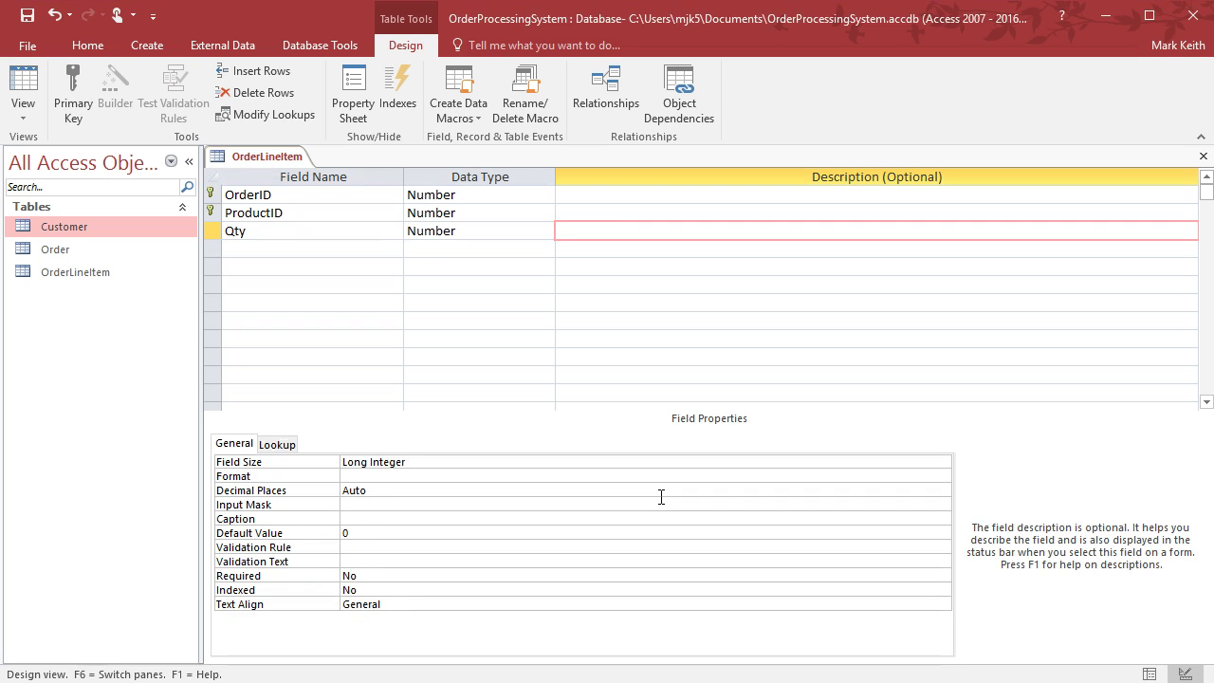
click(1203, 155)
click(533, 481)
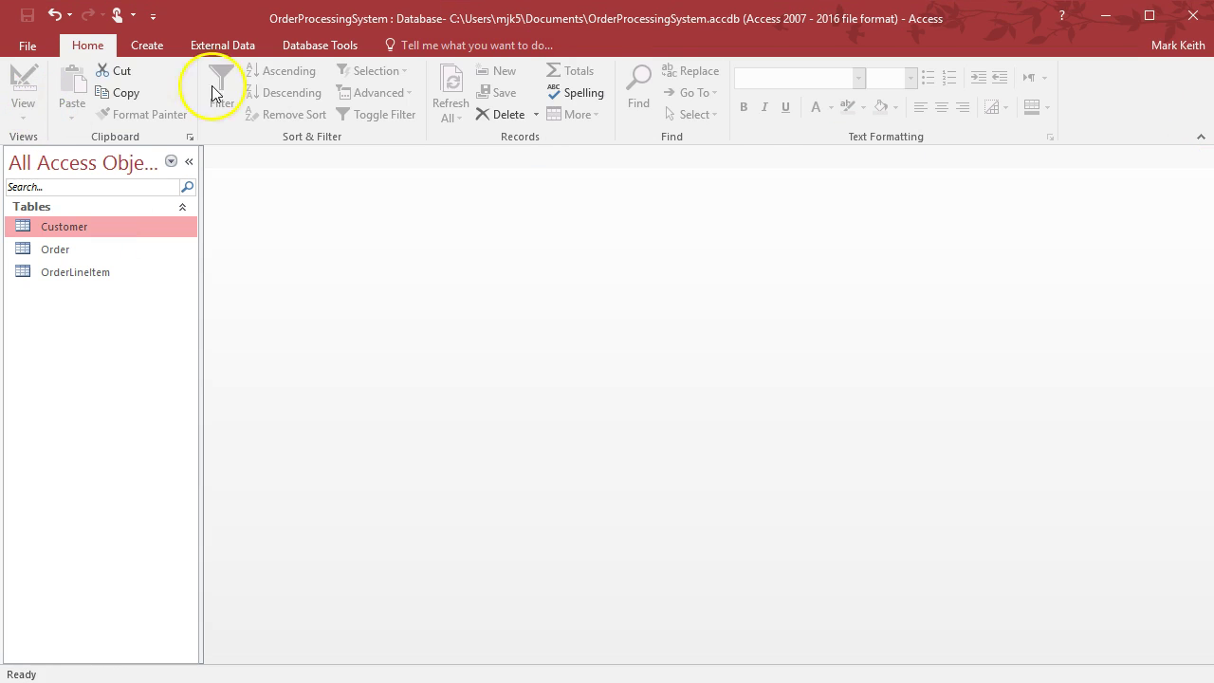
Create another blank table and save it as Product in Design view
click(146, 48)
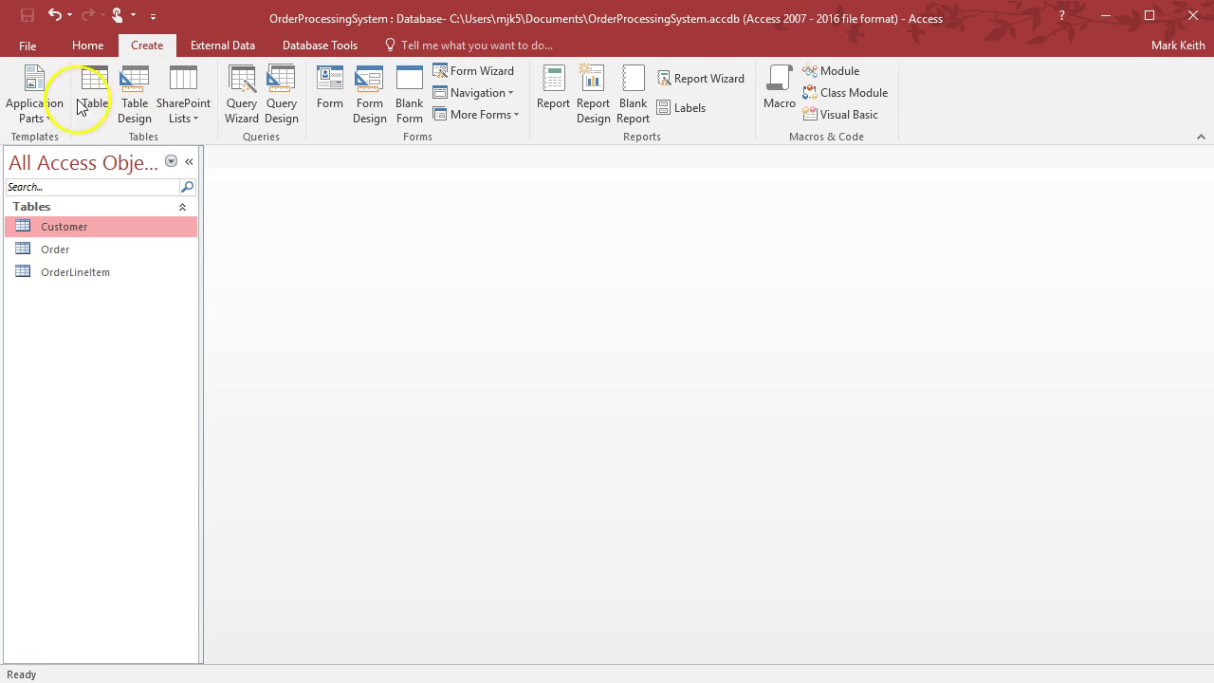
click(93, 95)
click(400, 45)
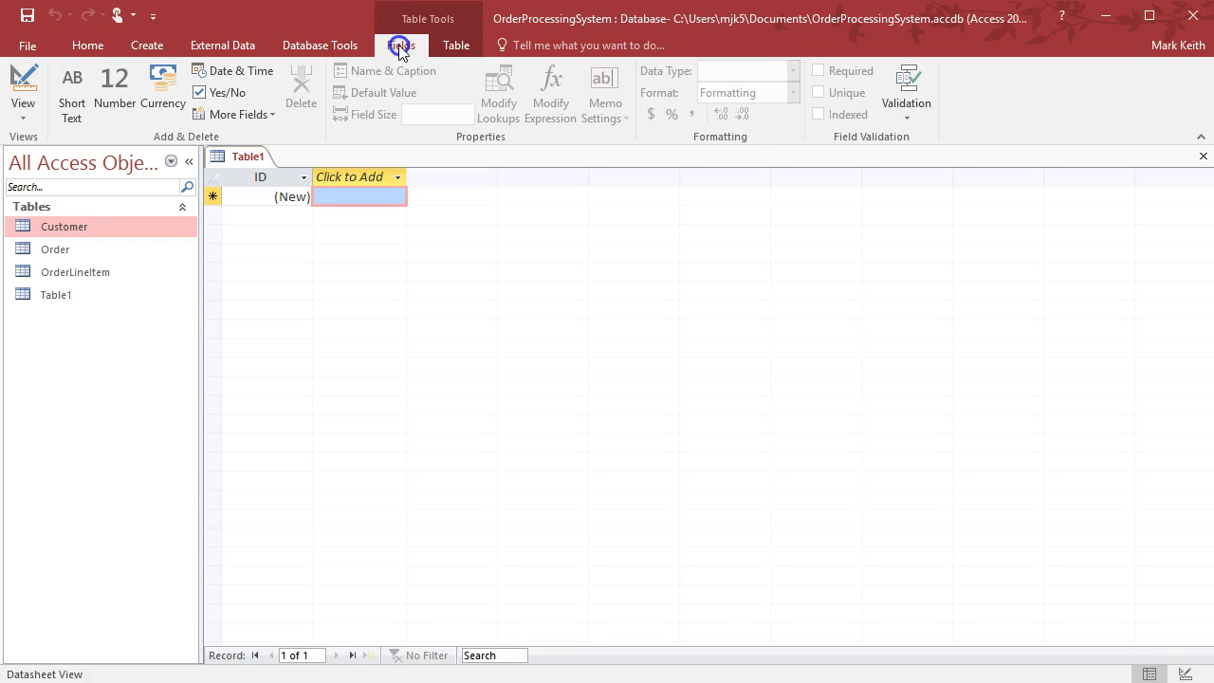
click(23, 95)
text(Product)
key(Return)
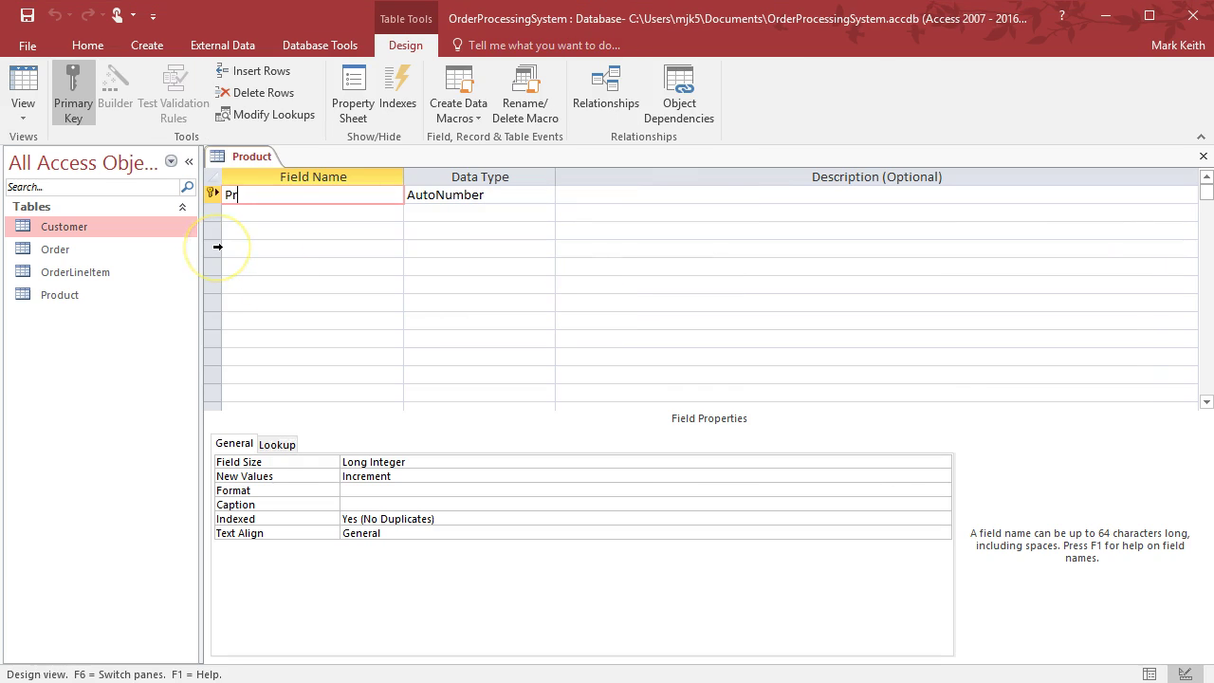
Add ProductID and ProductName fields, renaming Name after the reserved-word warning
text(ProductID)
key(Return)
key(Return)
key(Return)
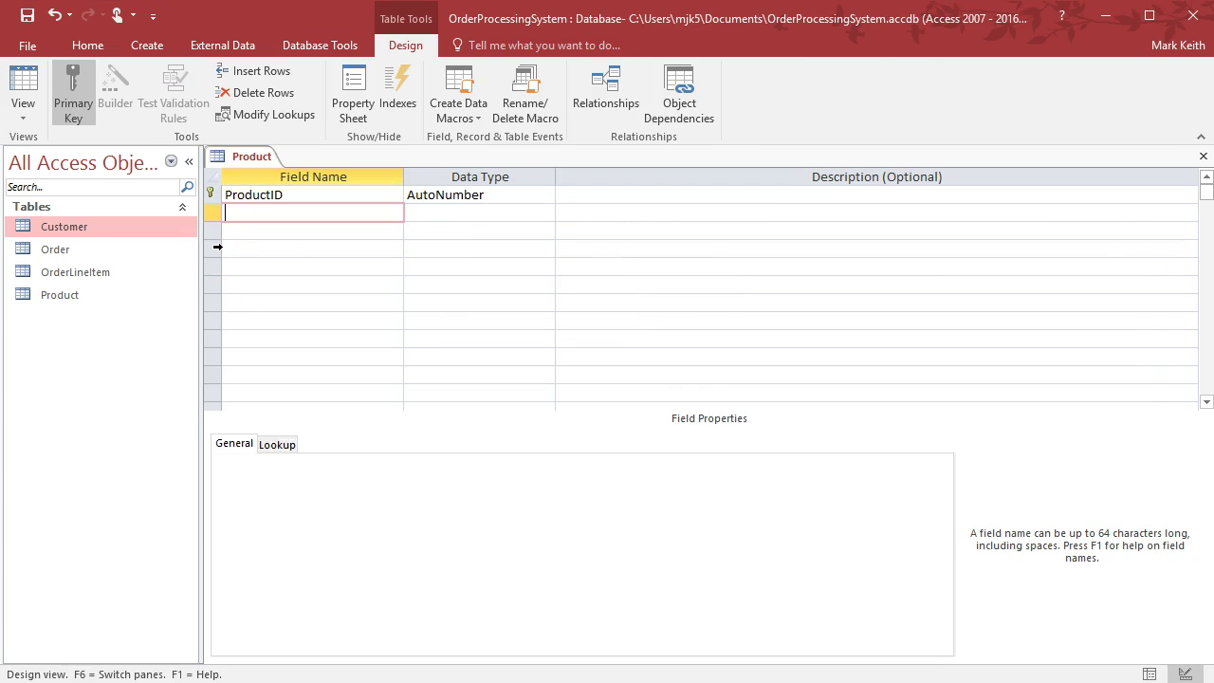
text(Name)
key(Return)
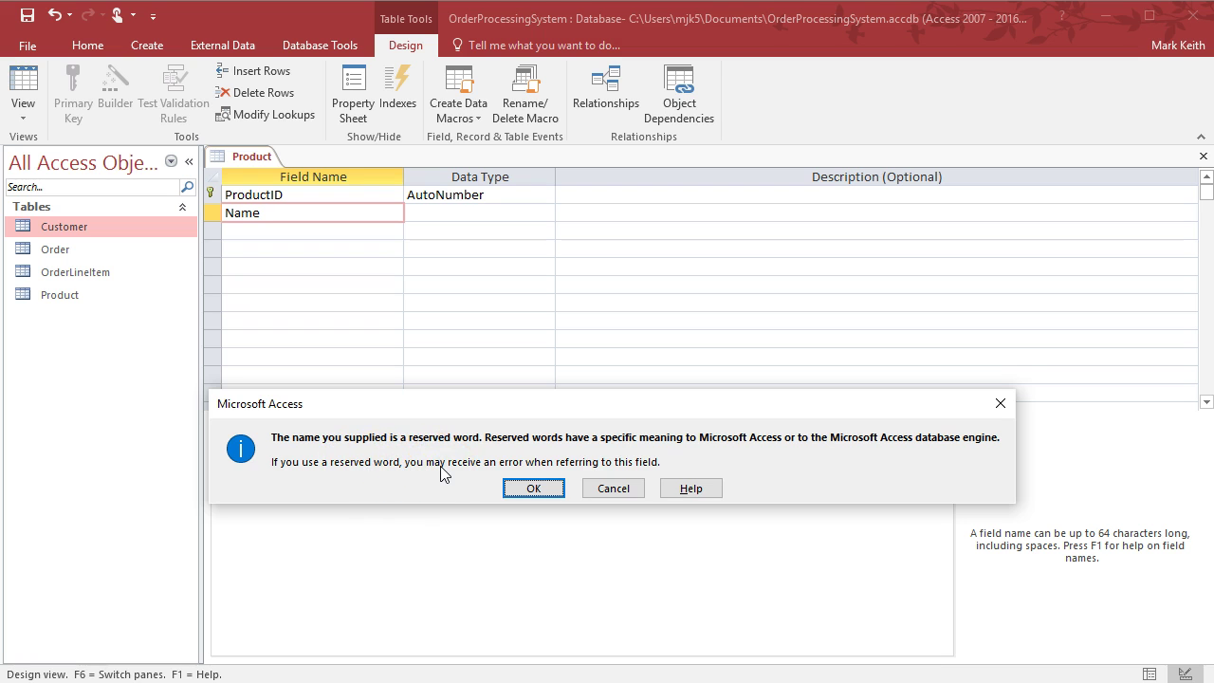
click(533, 489)
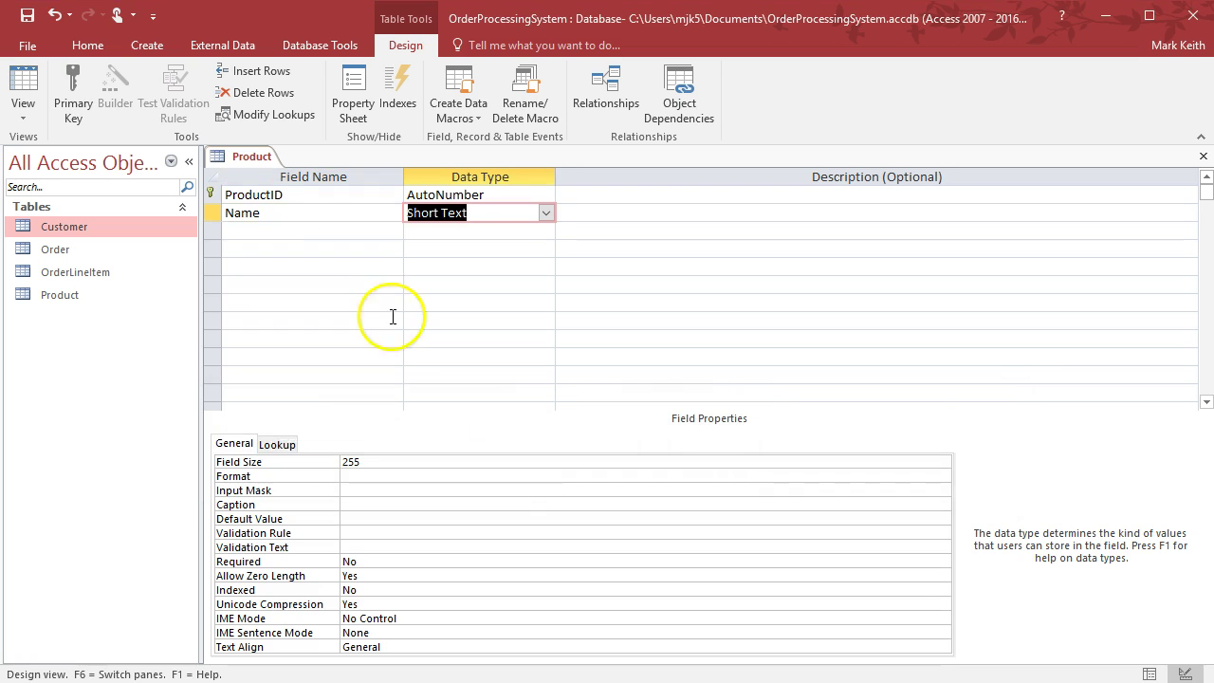
click(236, 213)
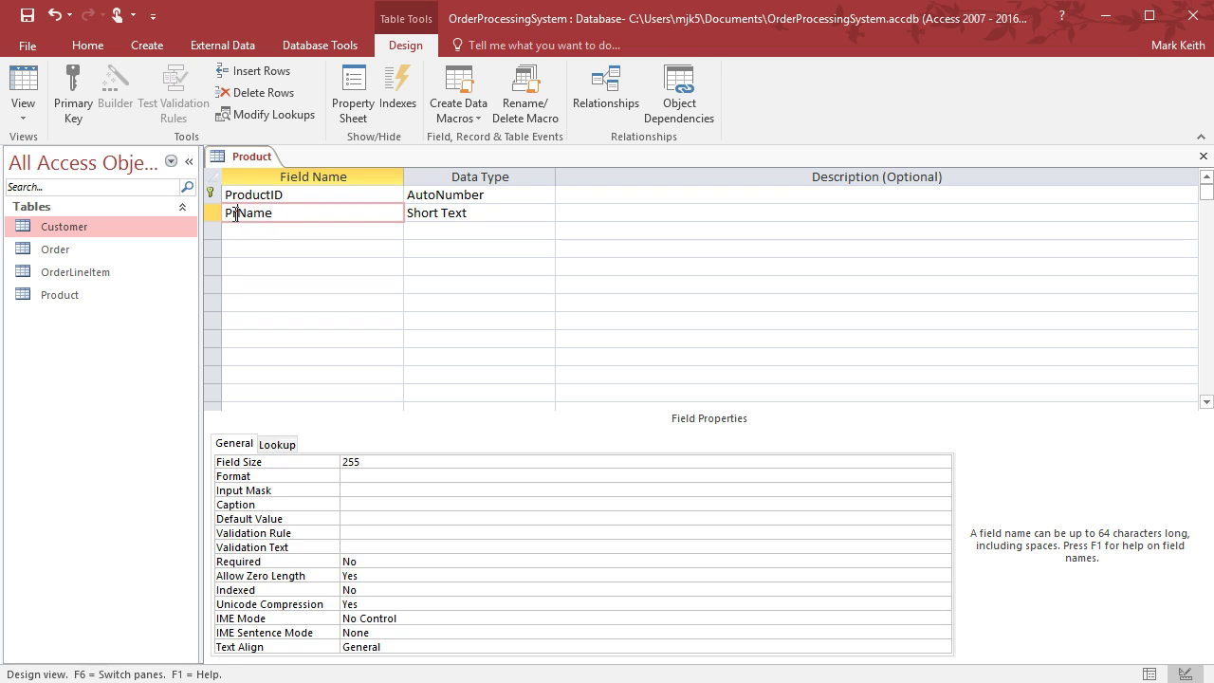
text(Product)
key(Tab)
key(Tab)
key(Tab)
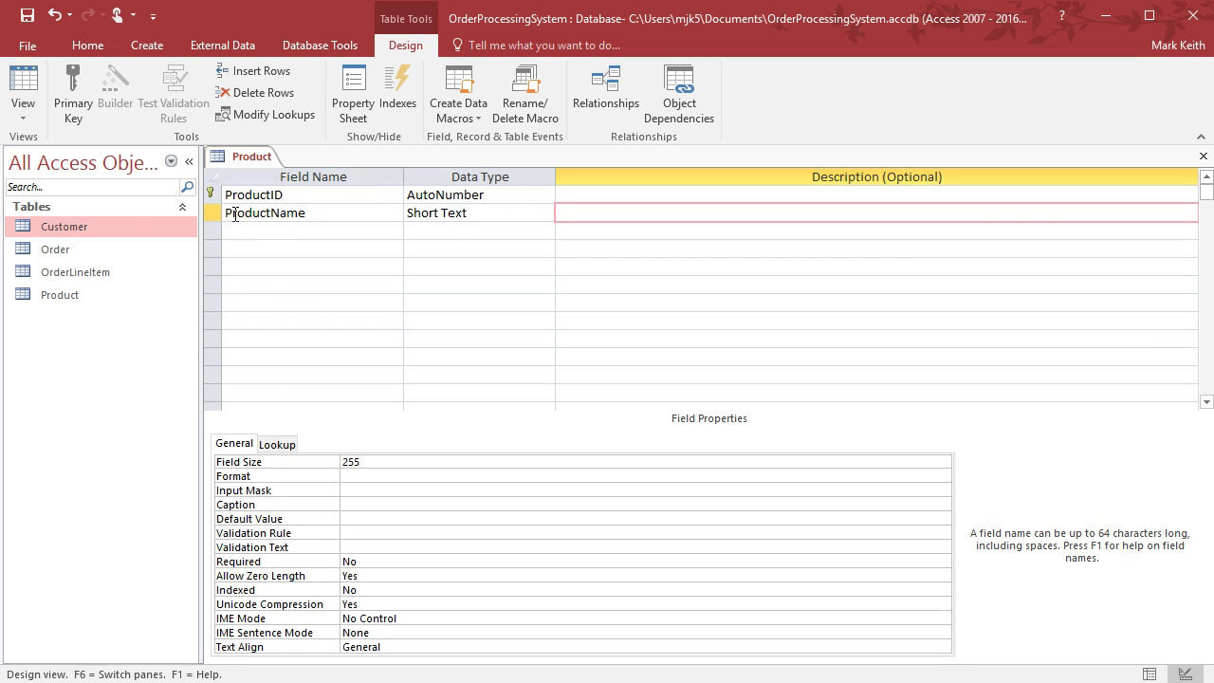
key(alt+Tab)
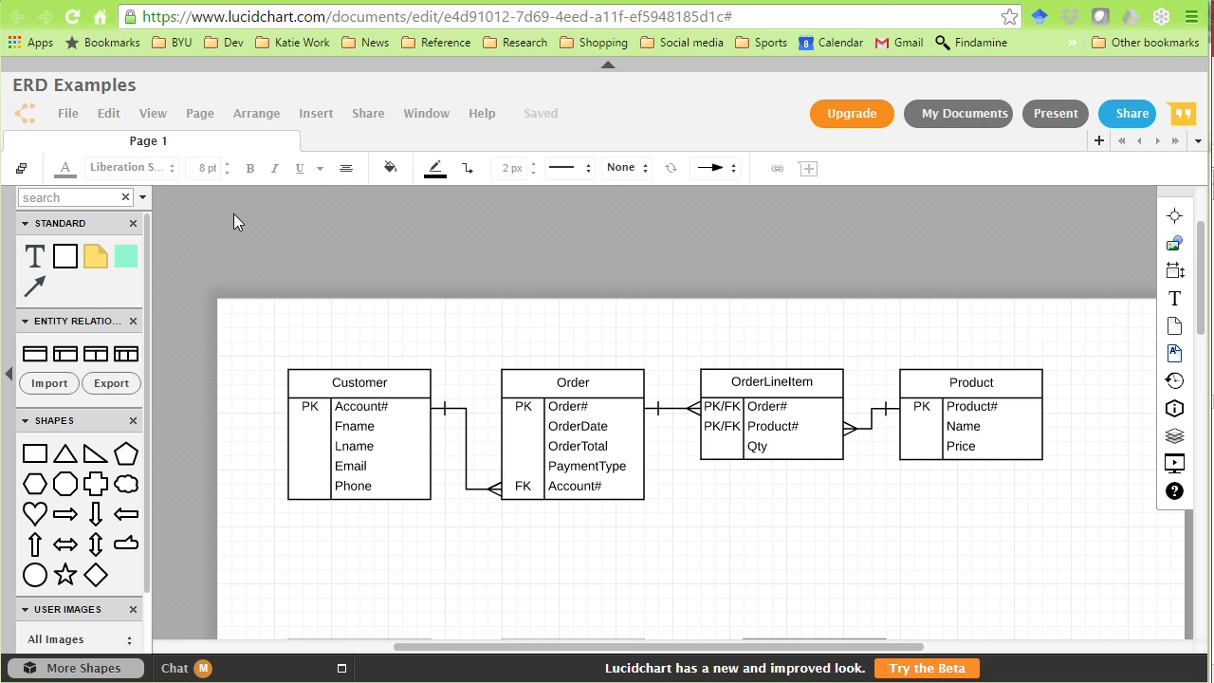
key(alt+Tab)
Add ProductPrice as Currency and QtyOnHand as Number, then save and close the design
text(Pro)
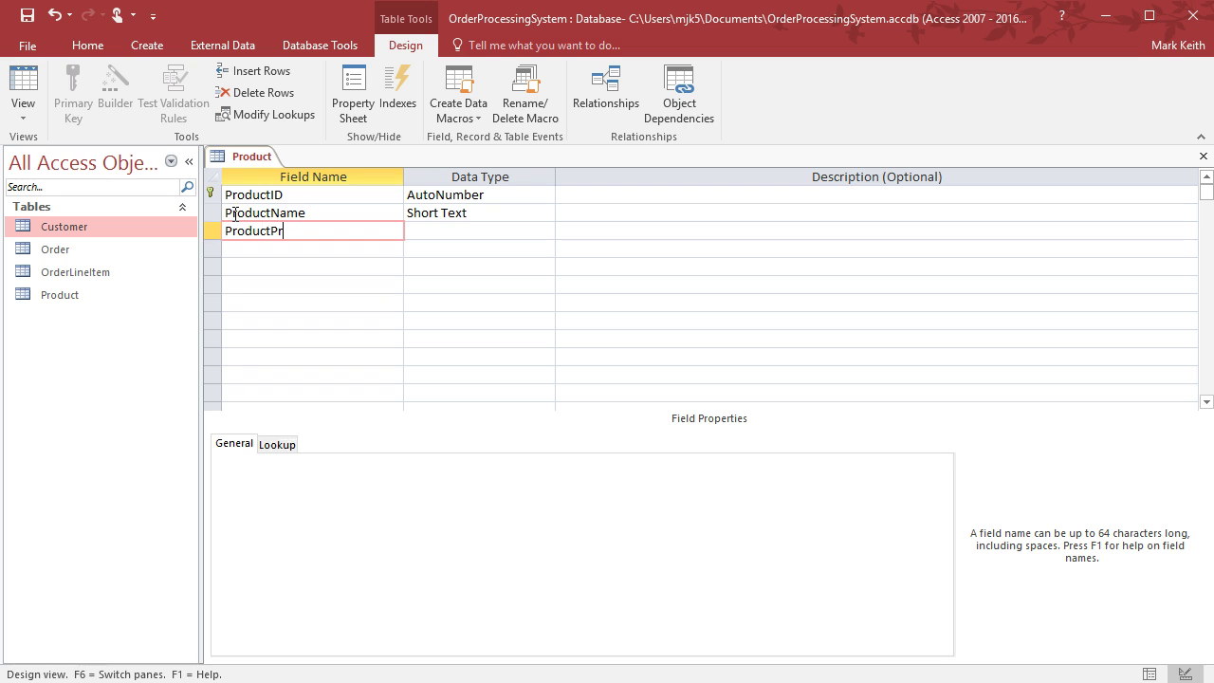
text(ductPrice)
key(Tab)
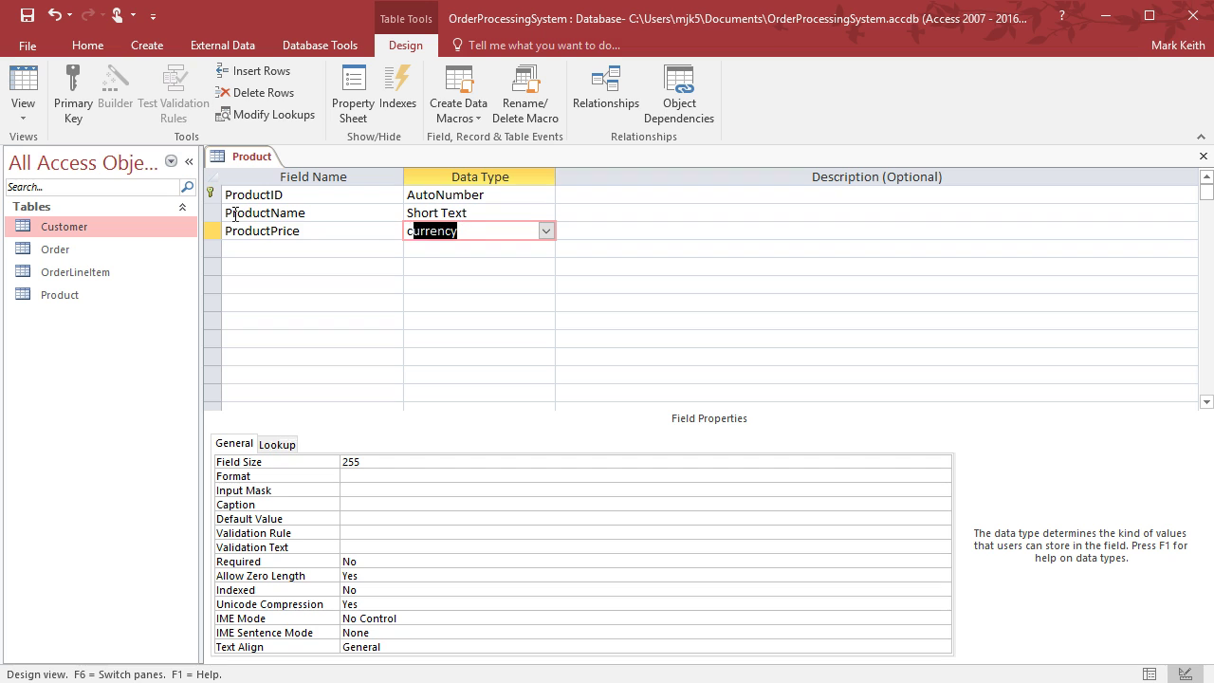
text(c)
key(Tab)
key(Tab)
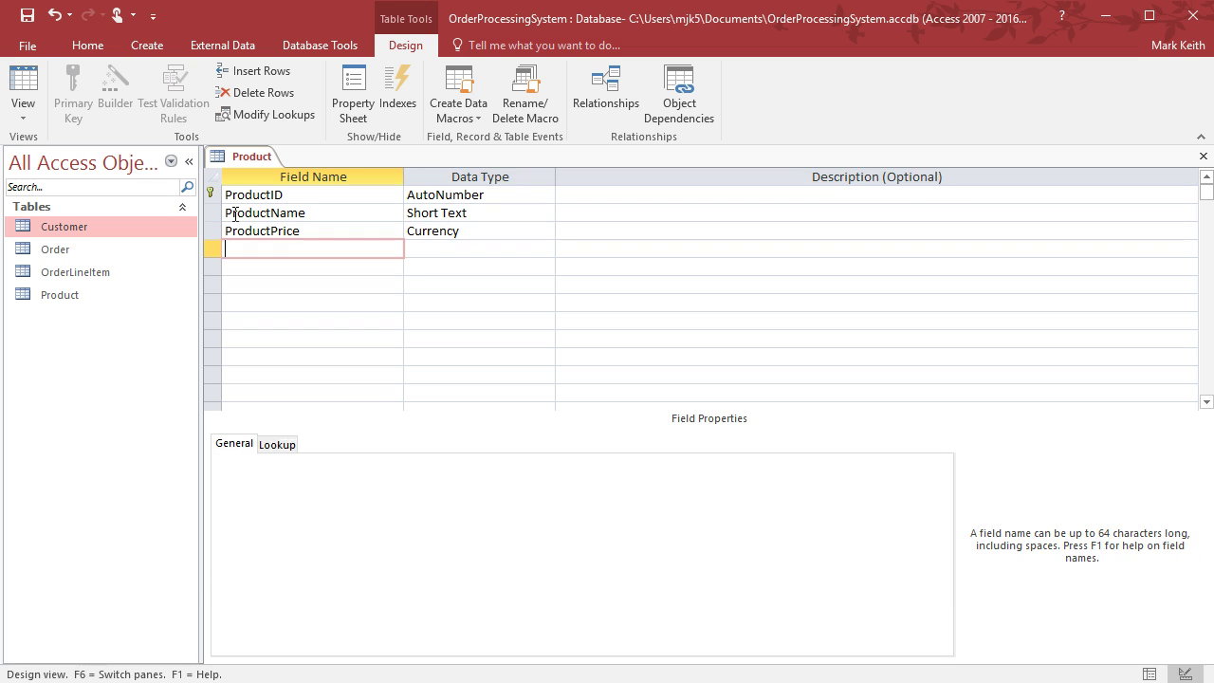
text(QtyOnHand)
key(Tab)
text(n)
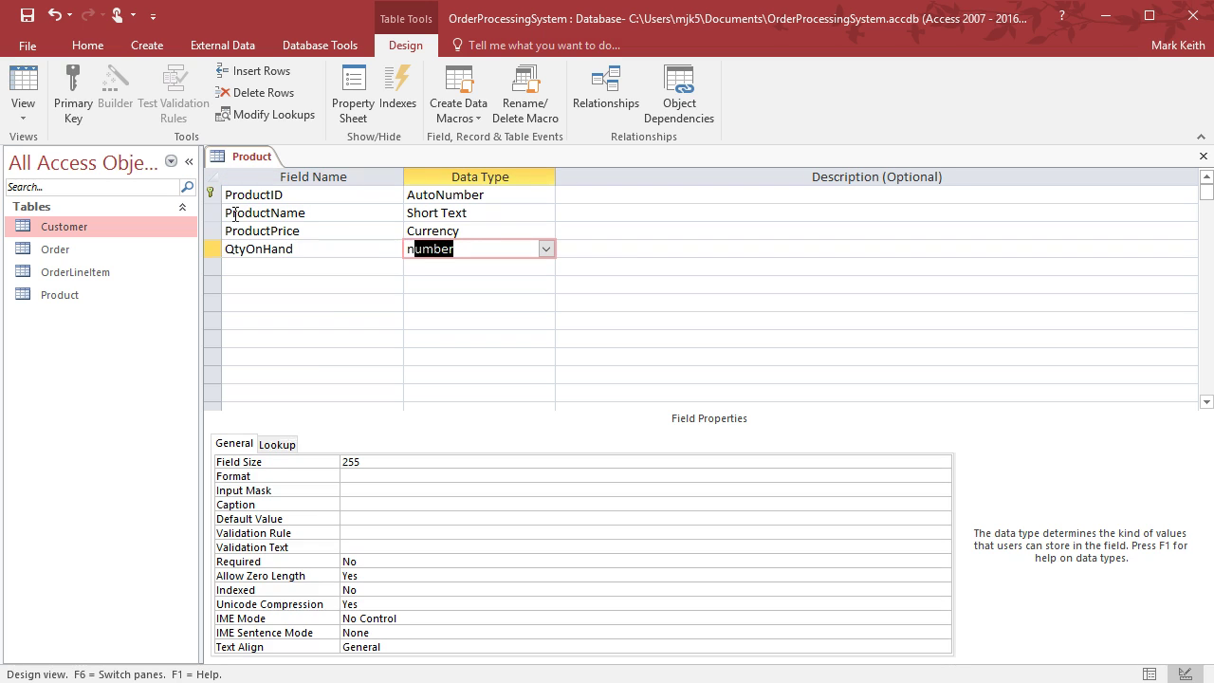
key(Tab)
key(Tab)
click(27, 15)
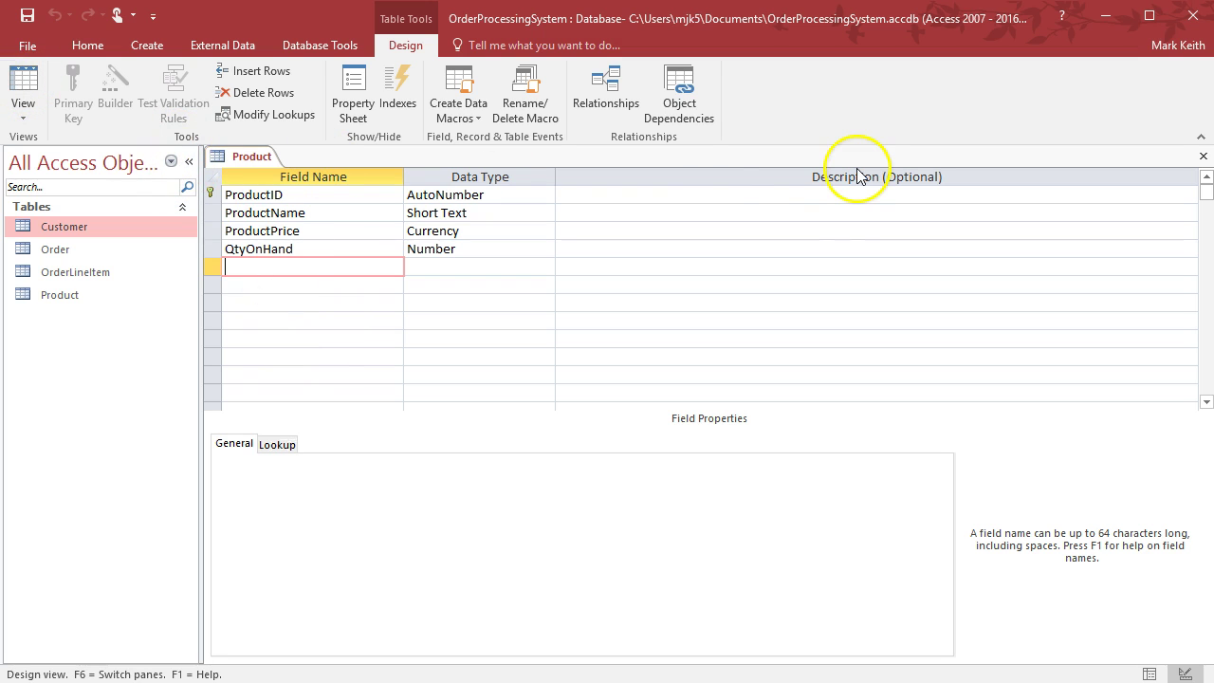
click(1203, 158)
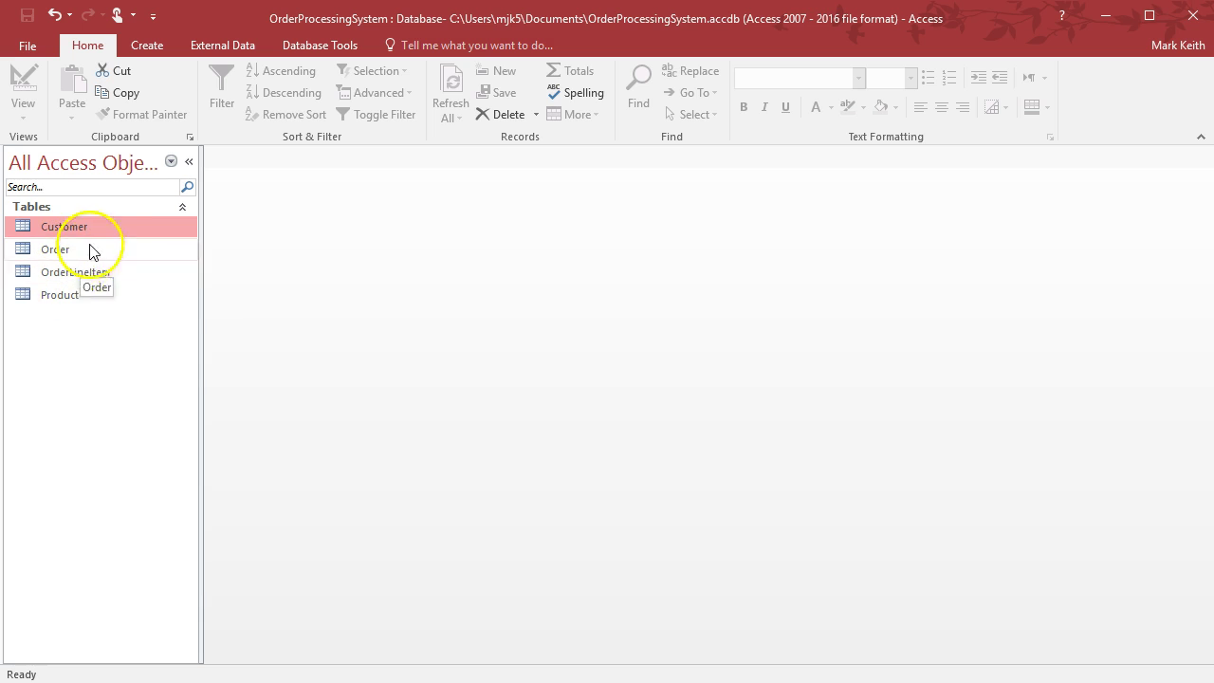
Add all four tables to the Relationships window
click(217, 46)
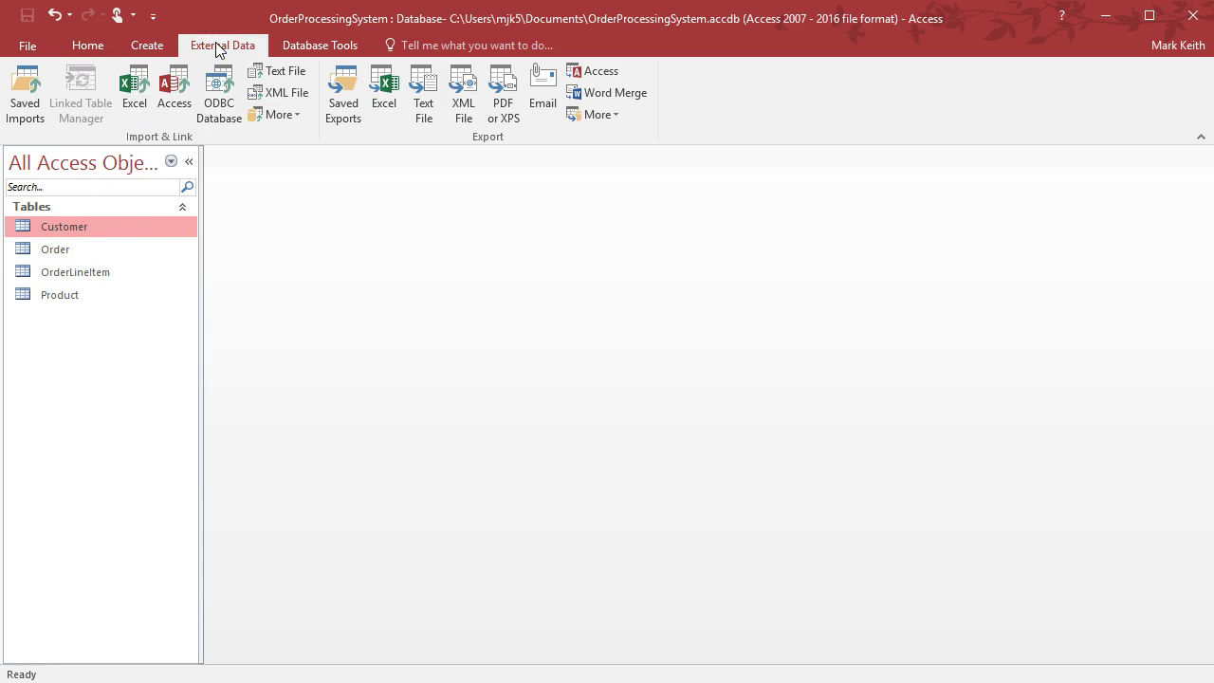
click(324, 32)
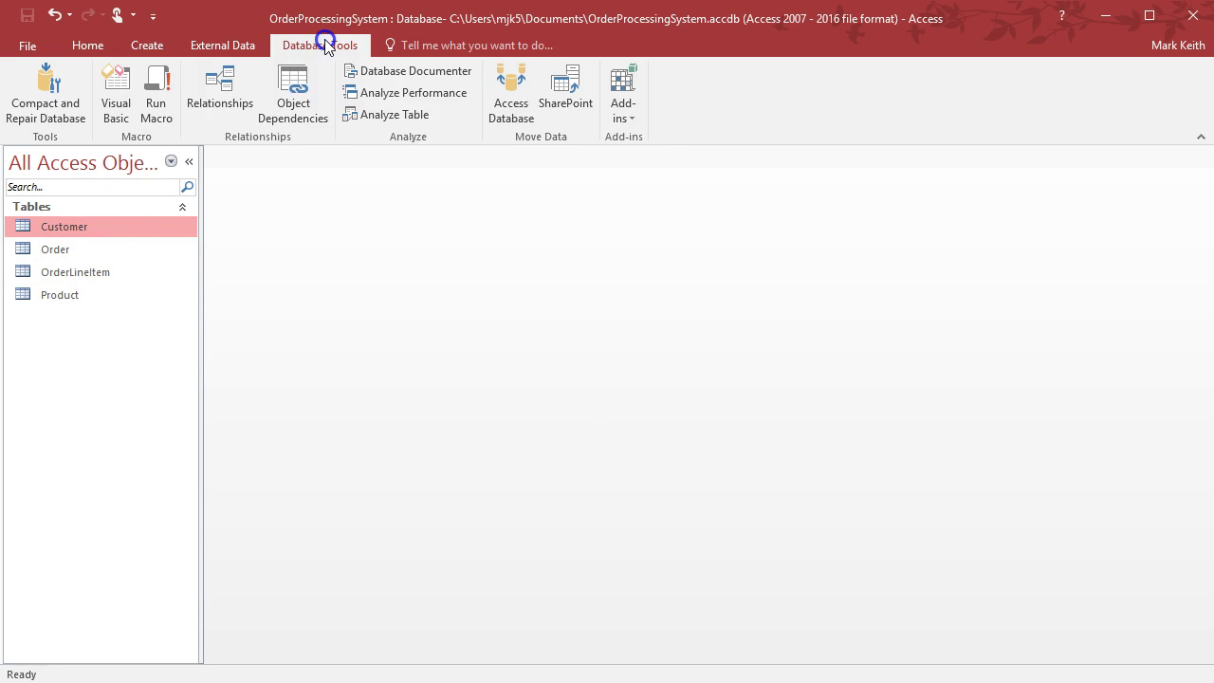
click(229, 92)
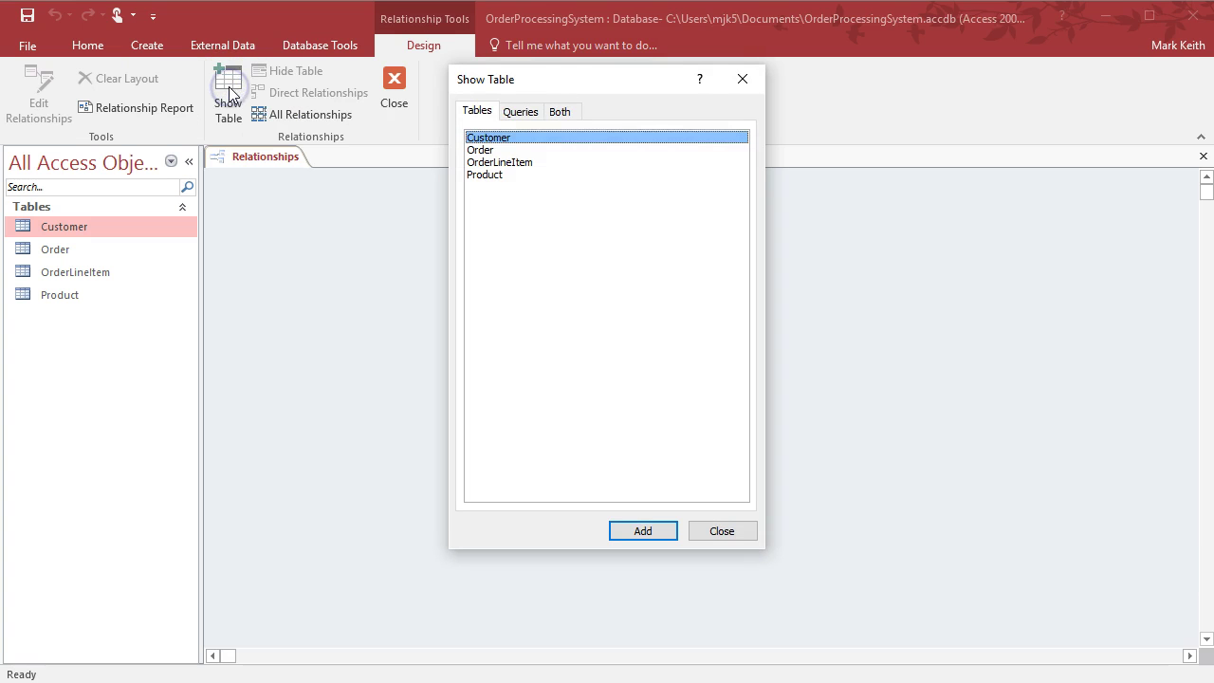
drag(534, 84, 809, 156)
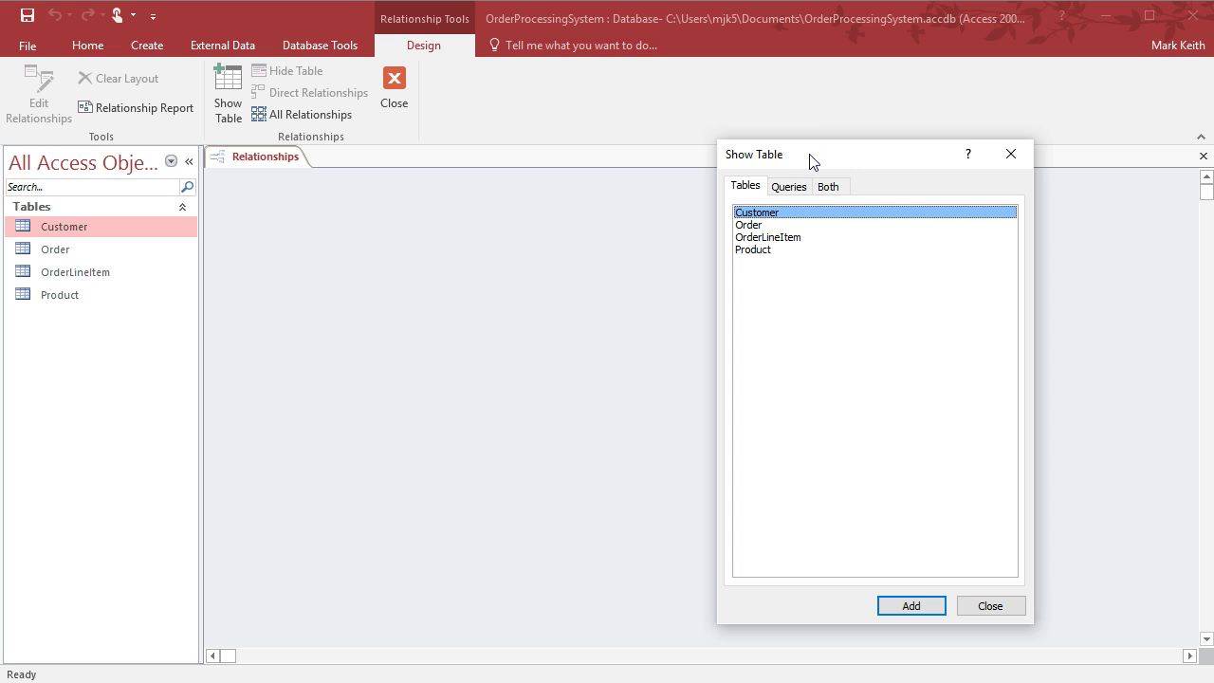
key(shift+Down)
key(shift+Down)
key(shift+Down)
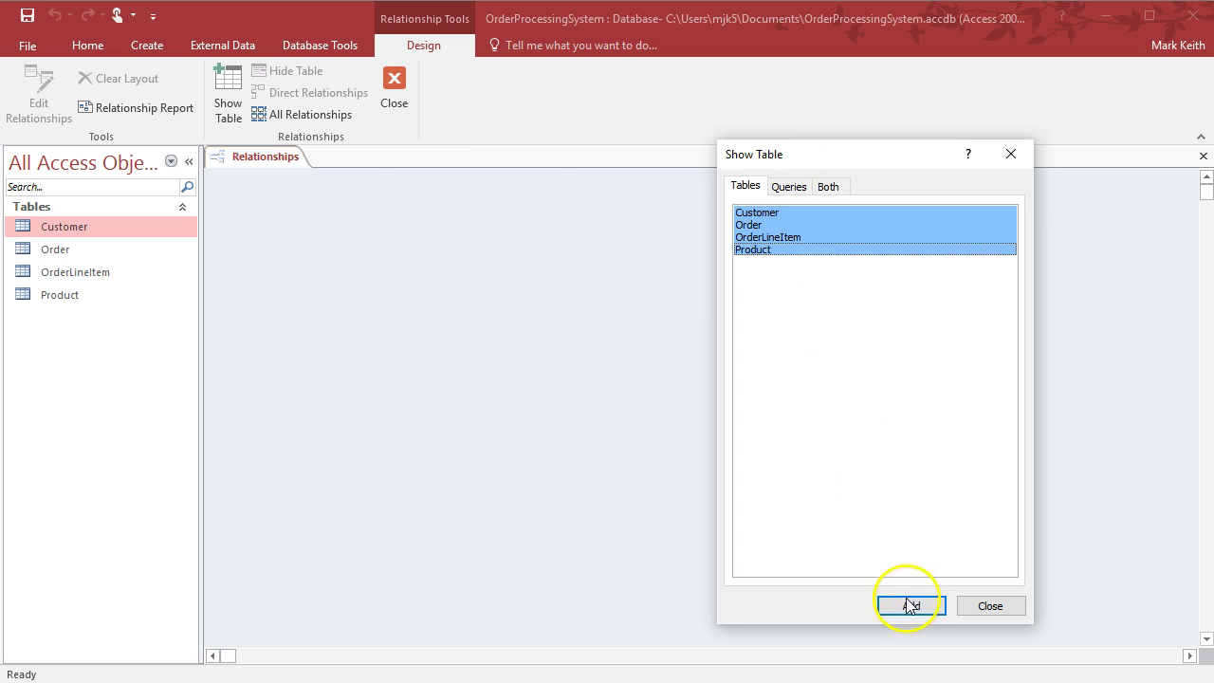
click(909, 605)
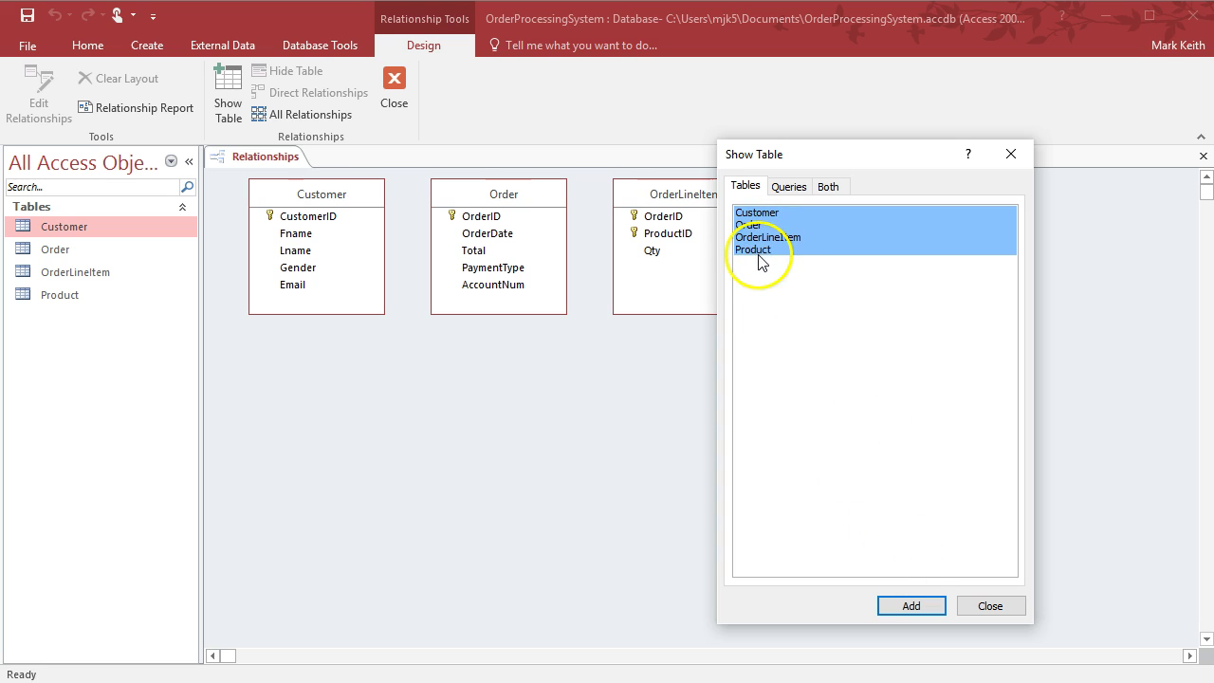
click(987, 605)
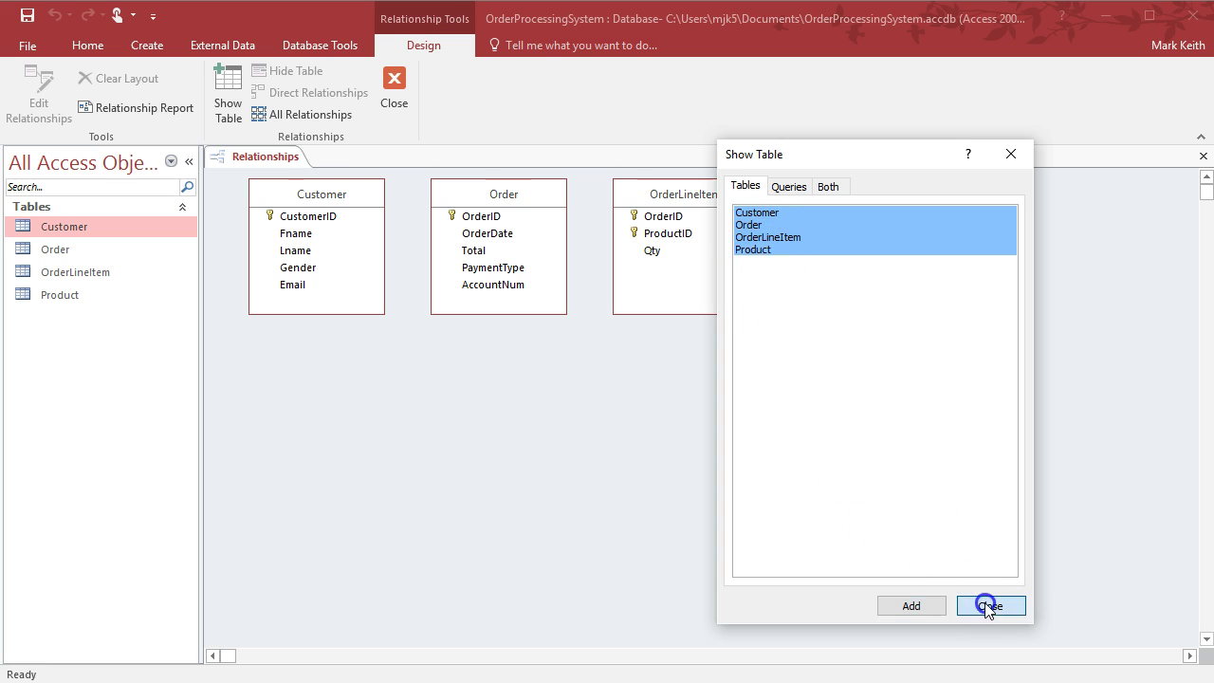
Arrange Customer, Order, OrderLineItem and Product side by side and save the layout on closing
right_click(821, 196)
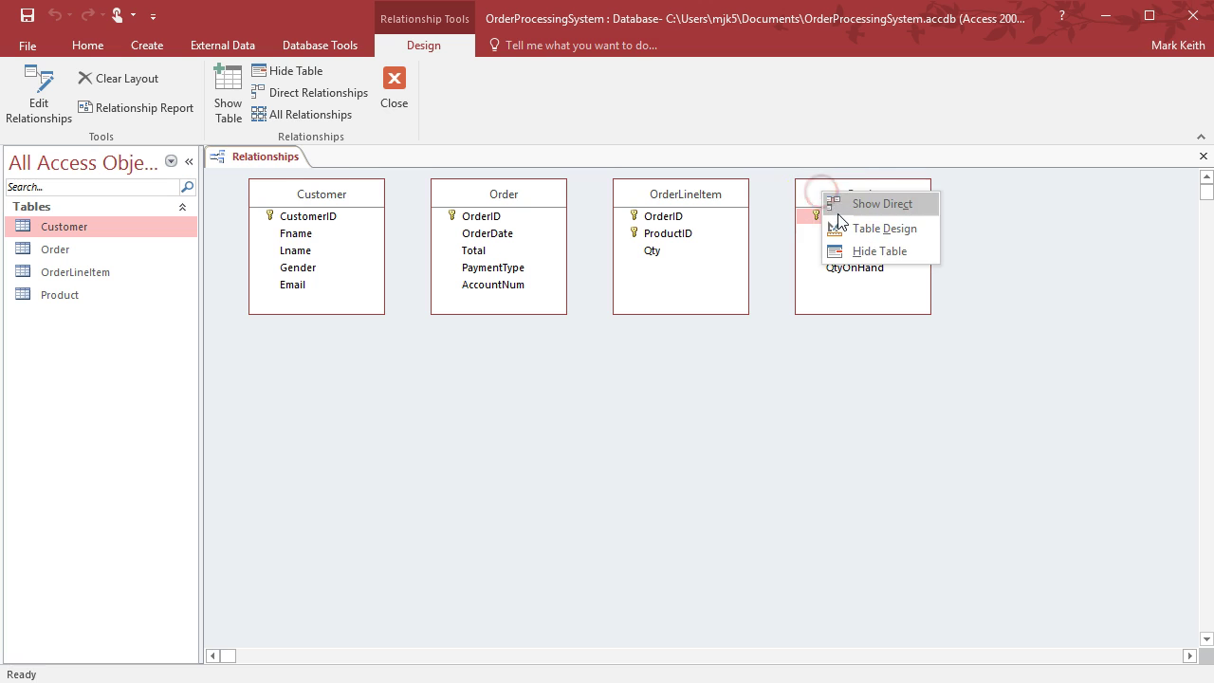
click(844, 251)
drag(55, 295, 857, 333)
drag(836, 197, 852, 204)
drag(661, 195, 675, 195)
drag(521, 202, 530, 209)
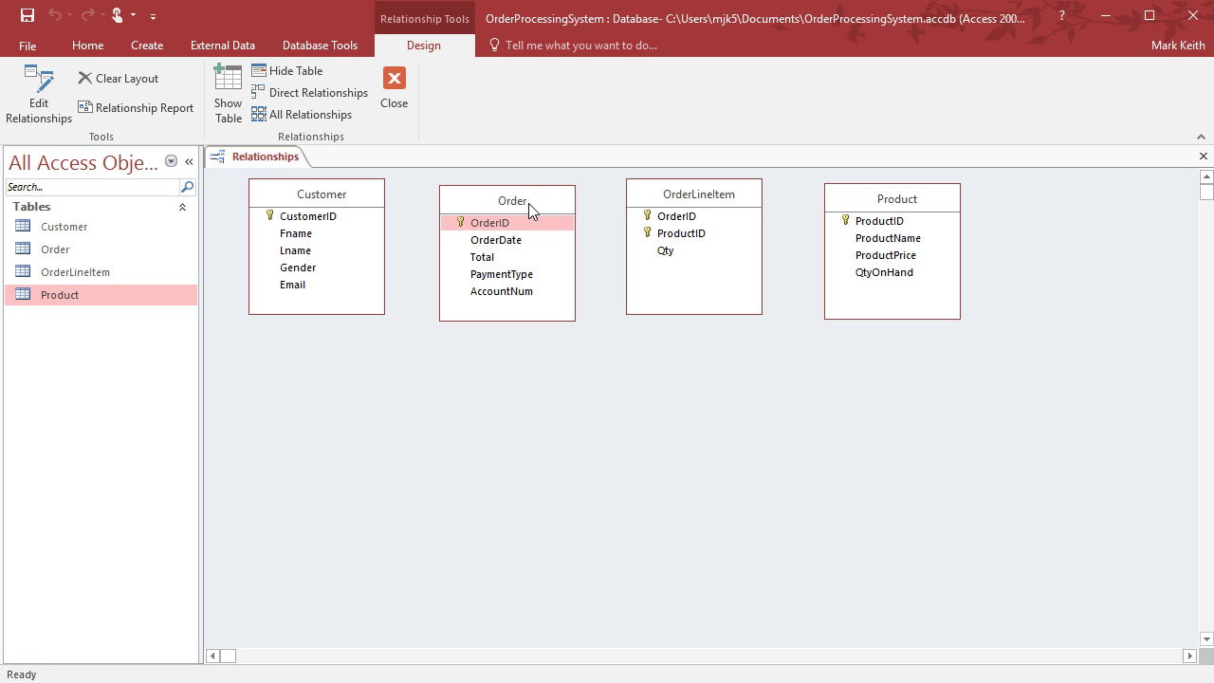
click(396, 103)
click(528, 485)
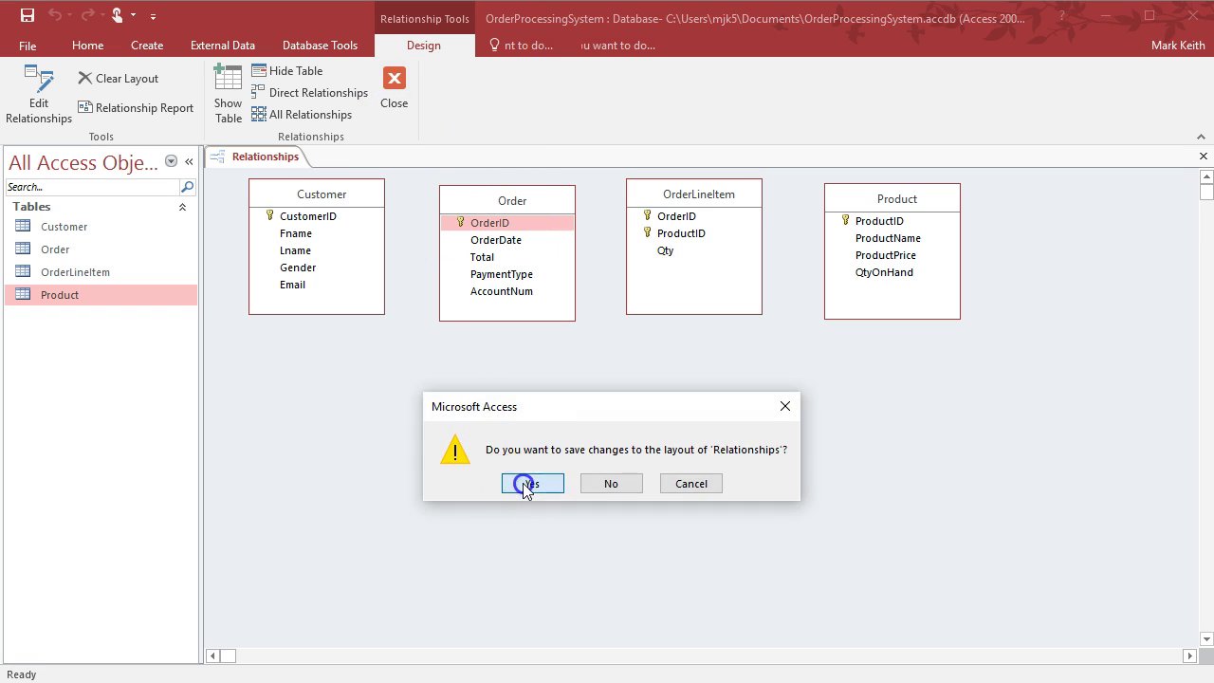
Open the Customer, Order, OrderLineItem and Product tables as datasheets
double_click(68, 228)
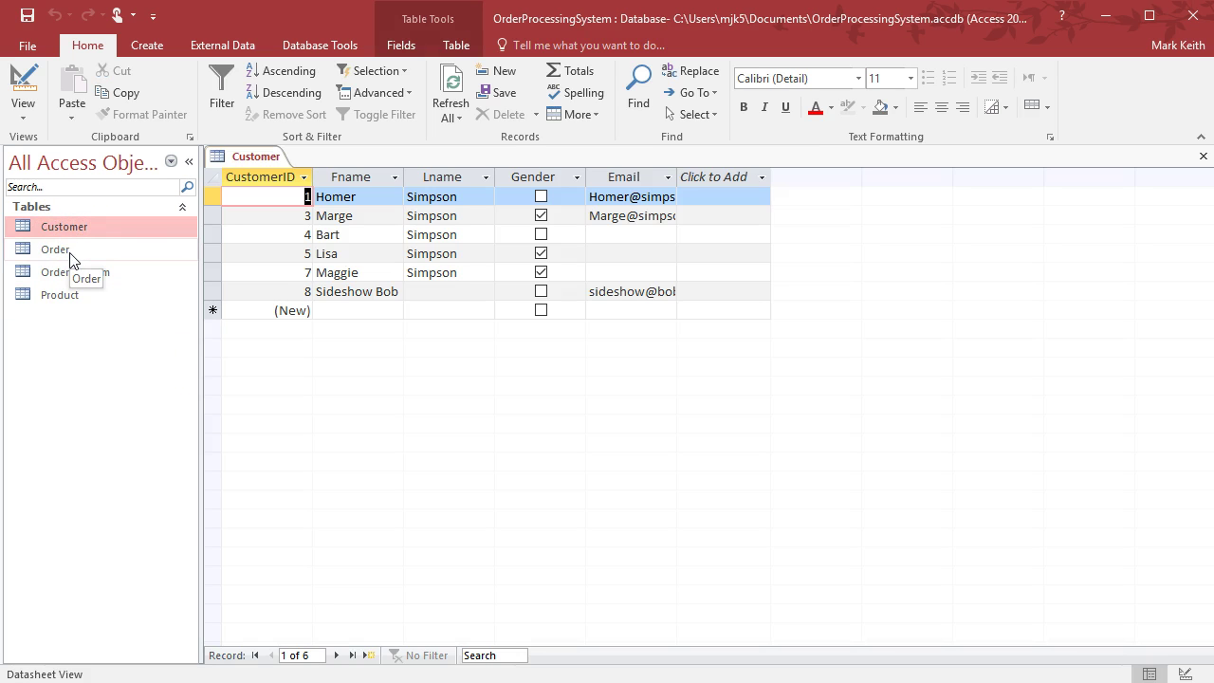
double_click(69, 252)
click(74, 276)
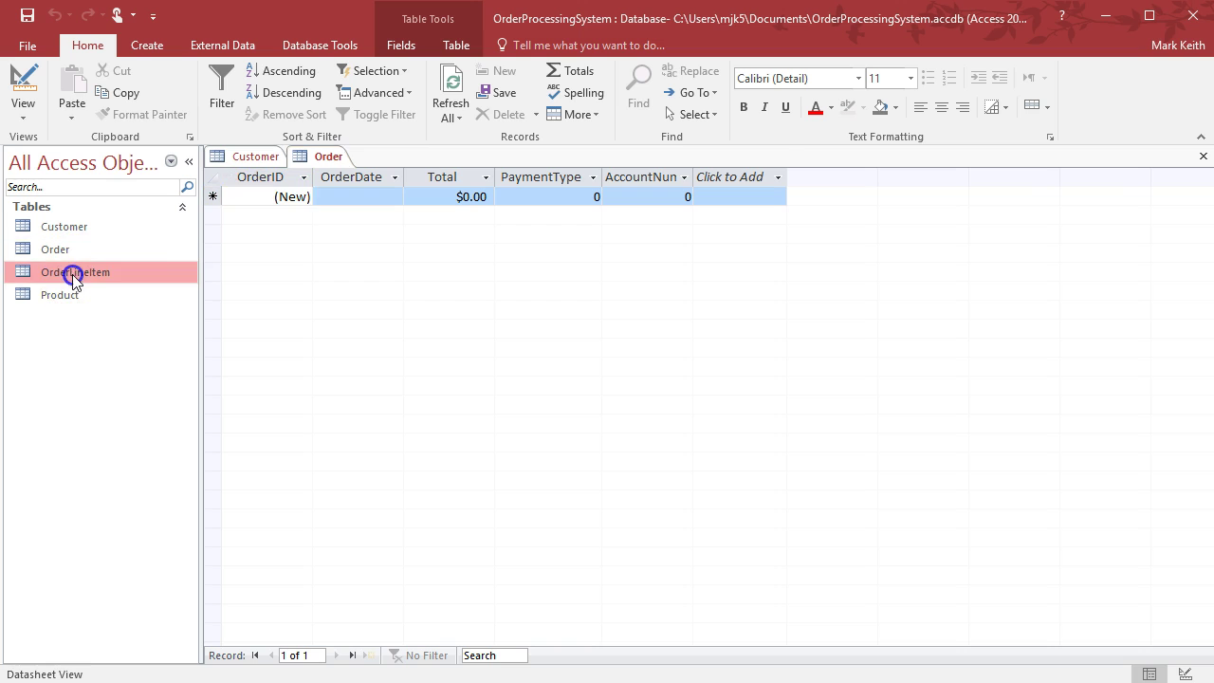
double_click(74, 274)
double_click(72, 294)
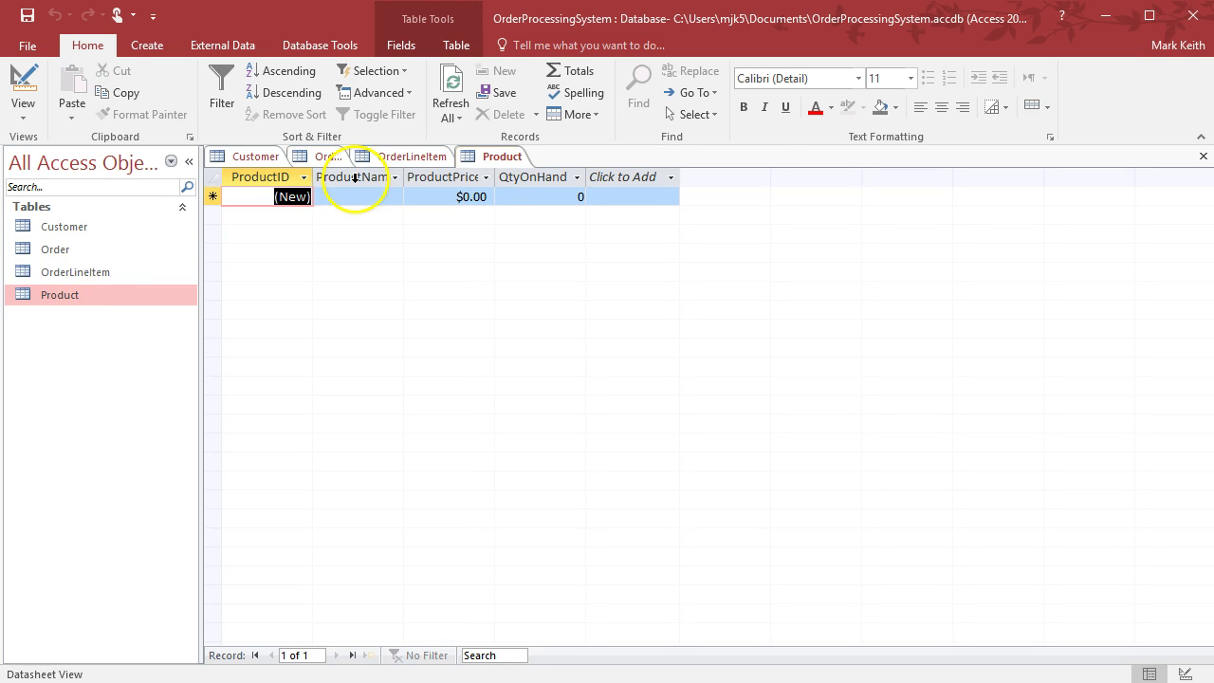
Enter the products Football $30/100, Baseball $10/300 and Basketball $40/50 in the Product datasheet
click(353, 194)
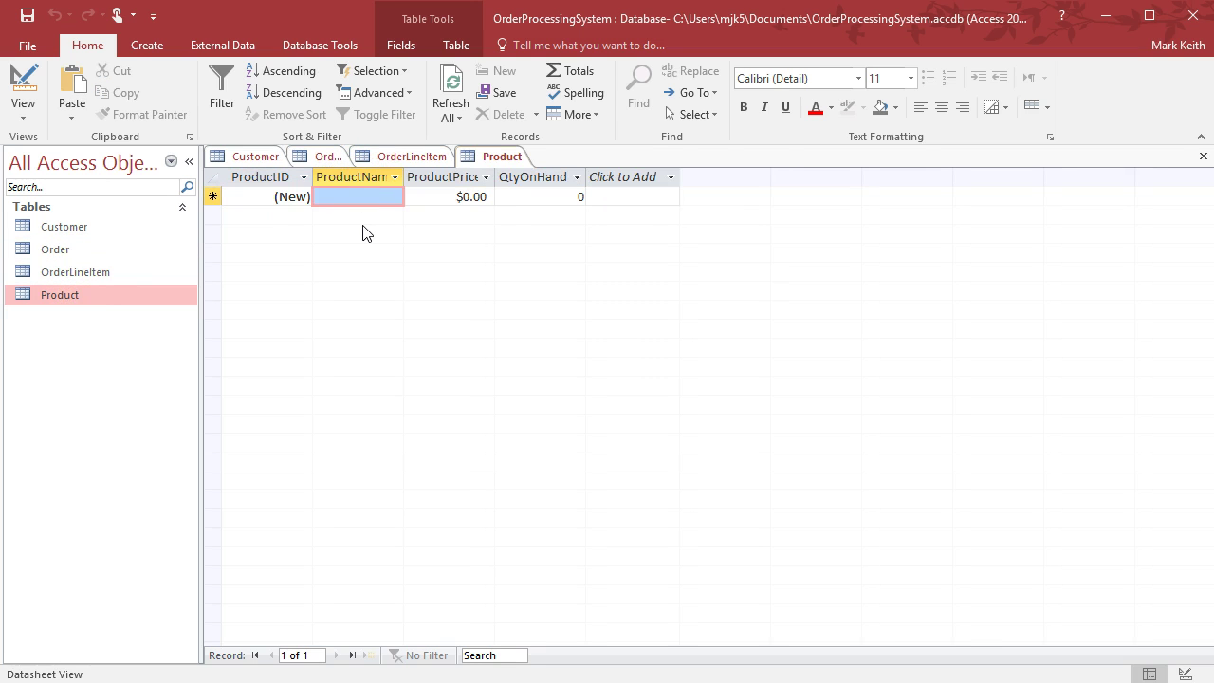
text(Football)
key(Tab)
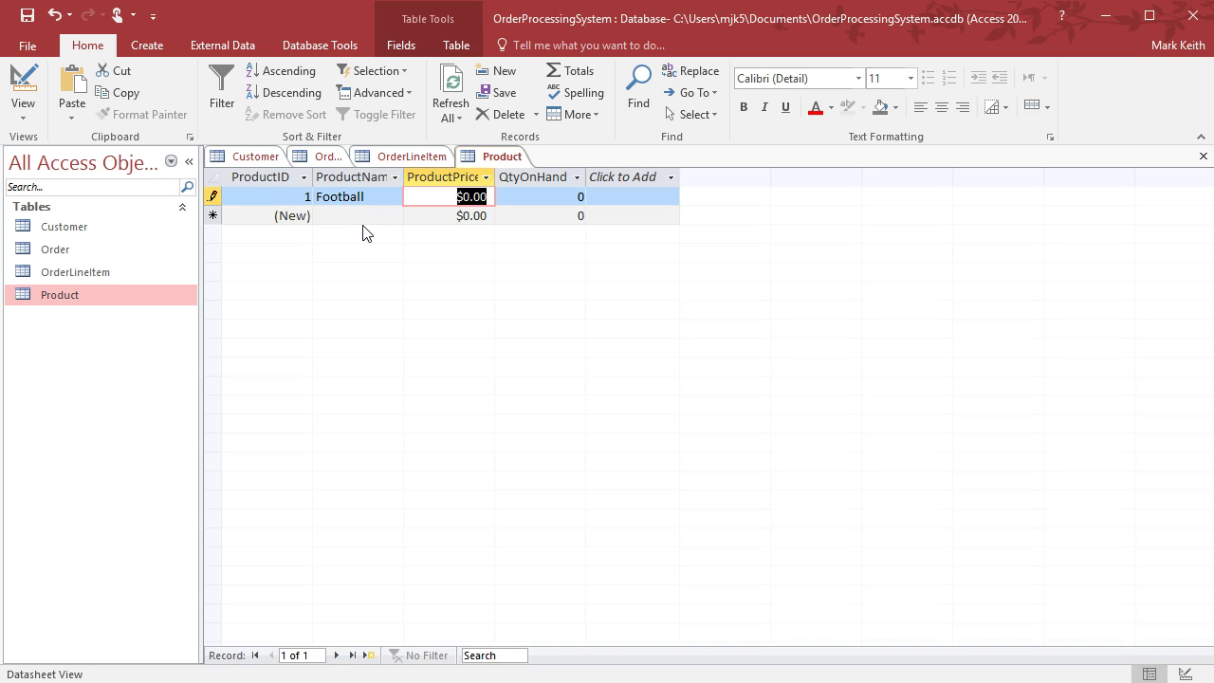
text(30)
key(Tab)
text(100)
key(Tab)
key(Tab)
text(Baseball)
key(Tab)
text(10)
key(Tab)
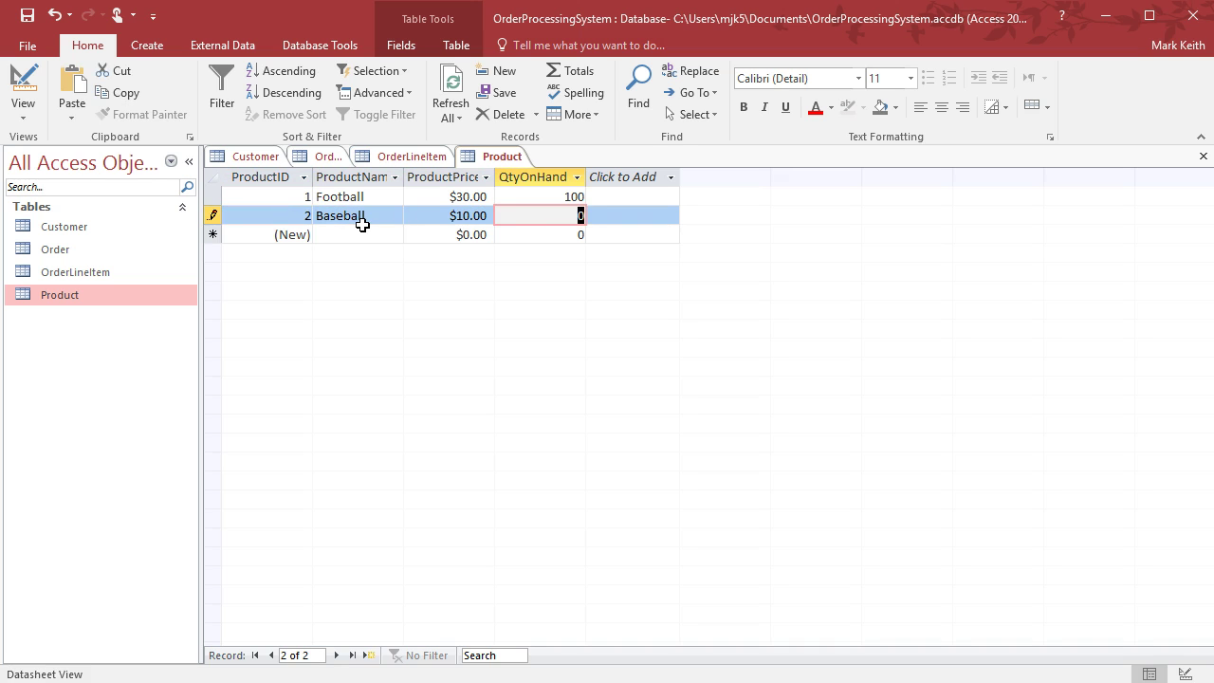
text(300)
key(Tab)
key(Tab)
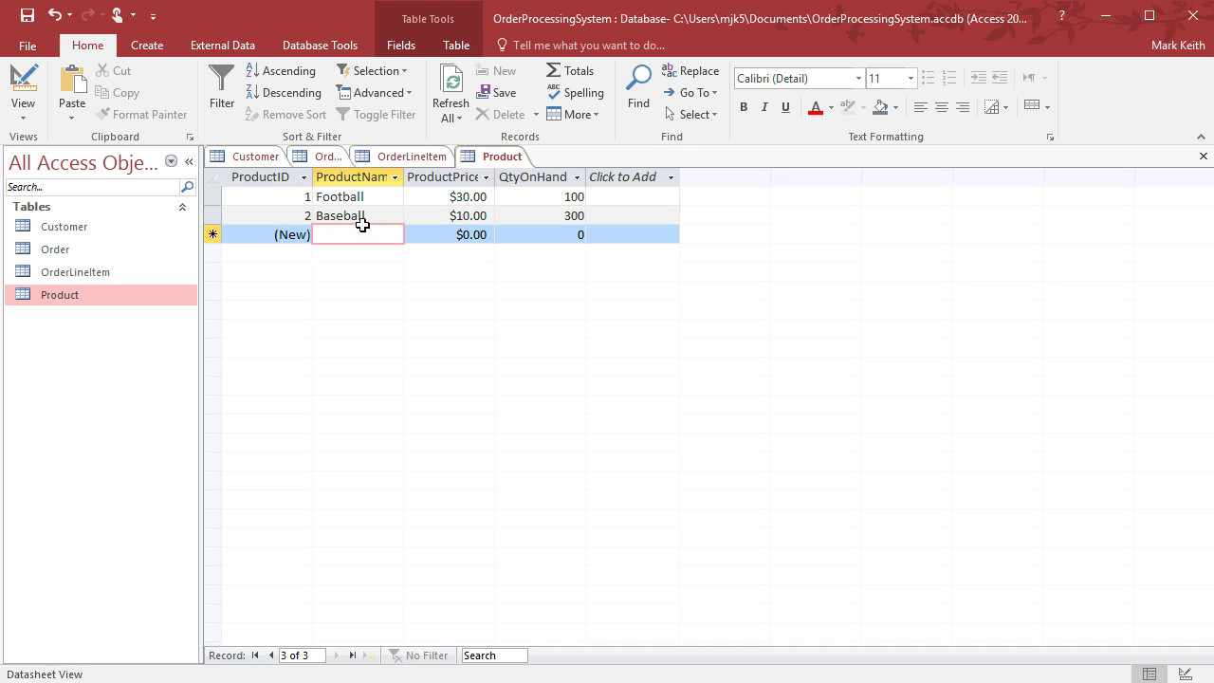
text(Basketball)
key(Tab)
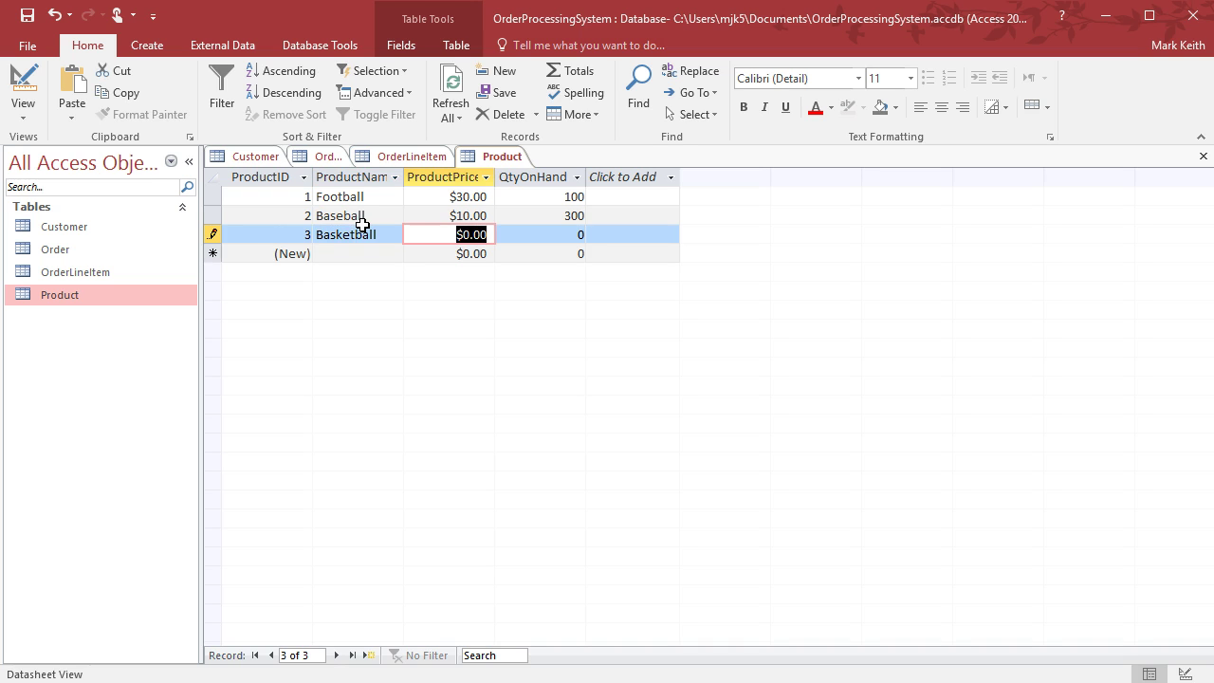
text(40)
key(Tab)
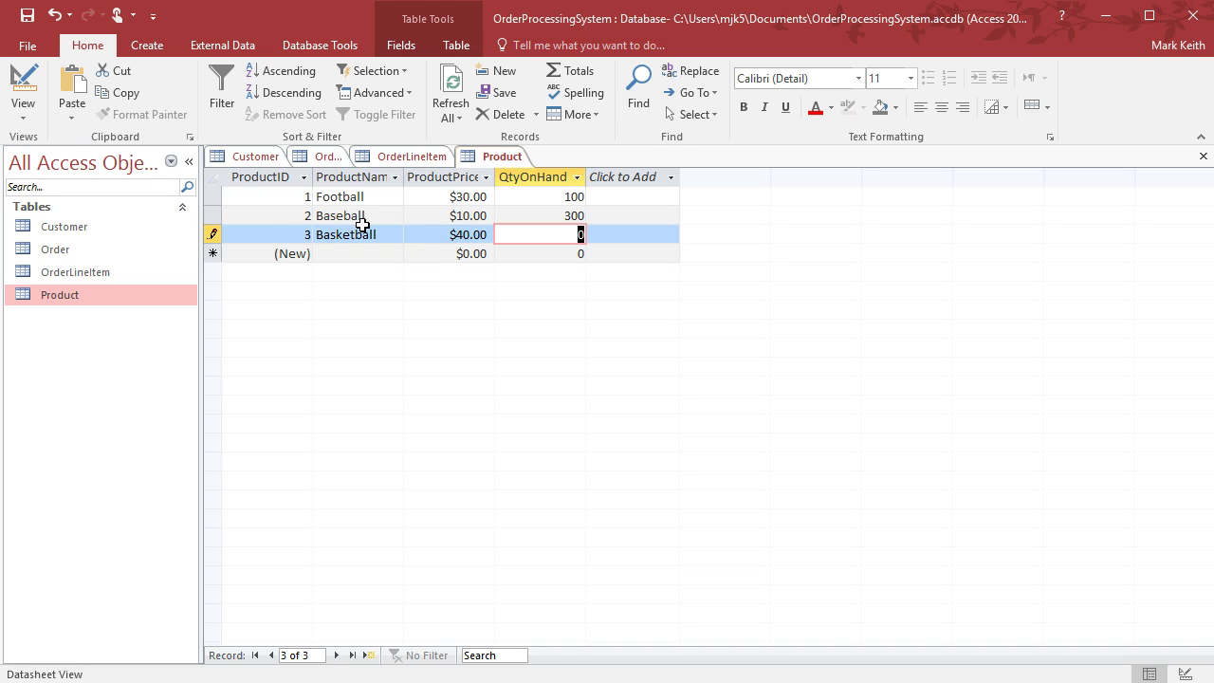
text(50)
key(Tab)
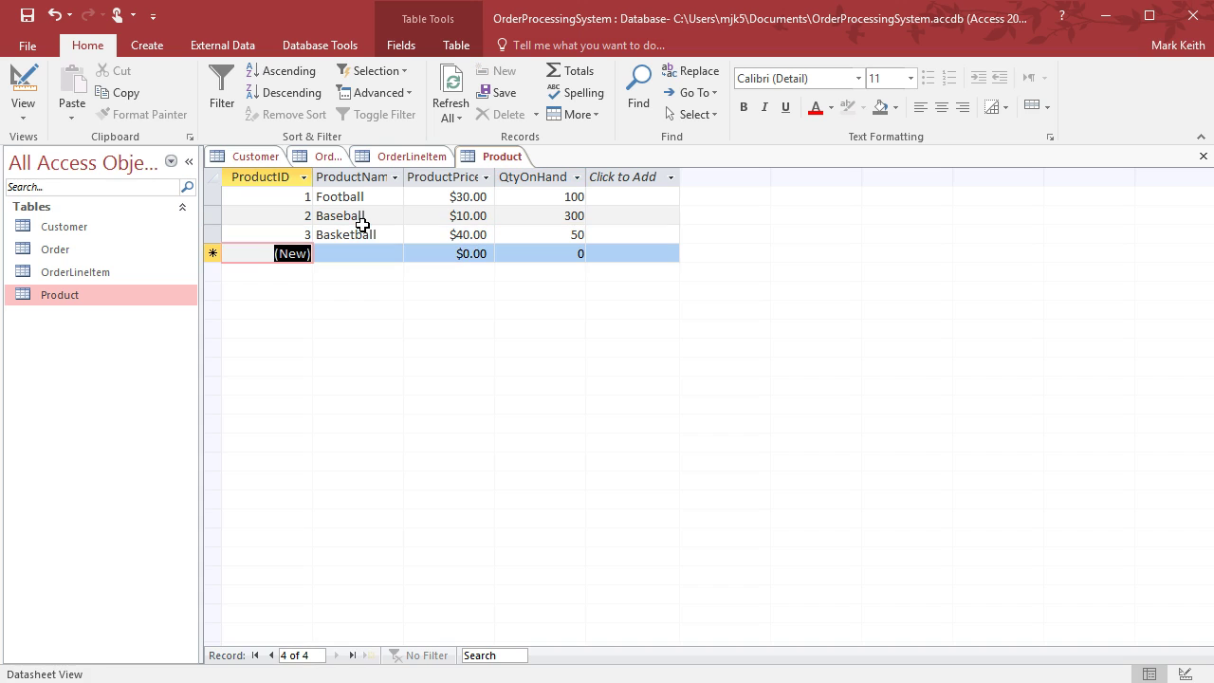
click(328, 158)
Enter the first order dated 8/11/2016 with total $100, PaymentType 1 and AccountNum 1
click(376, 198)
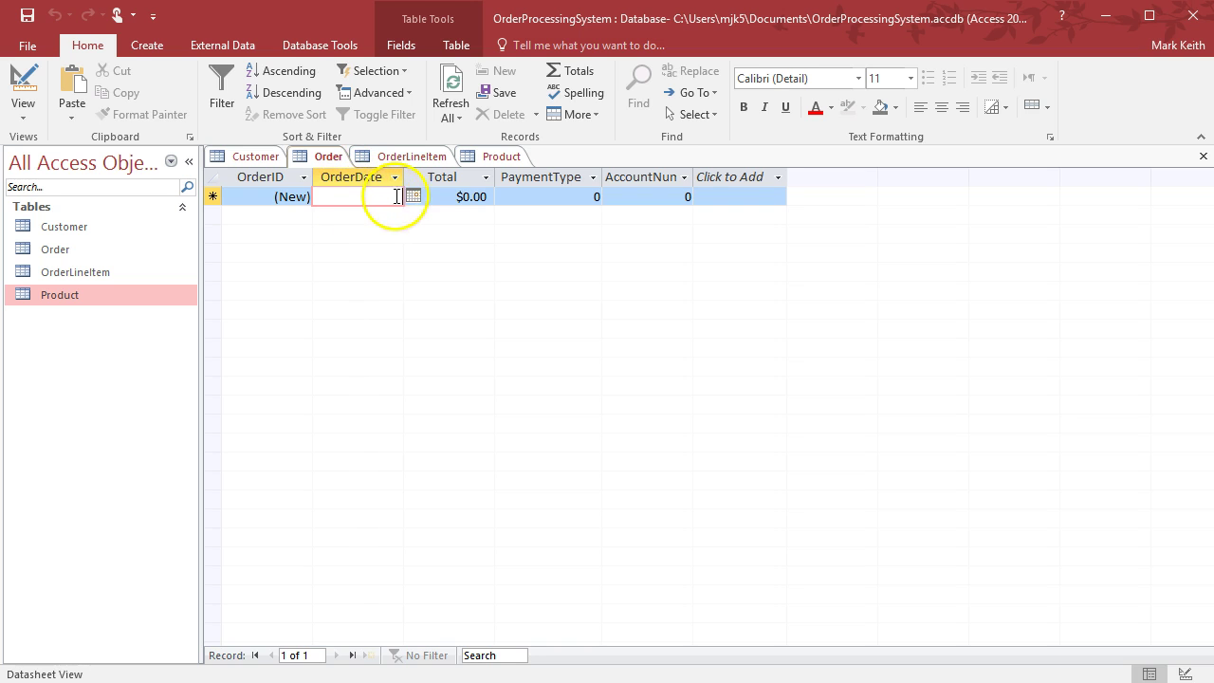
click(413, 197)
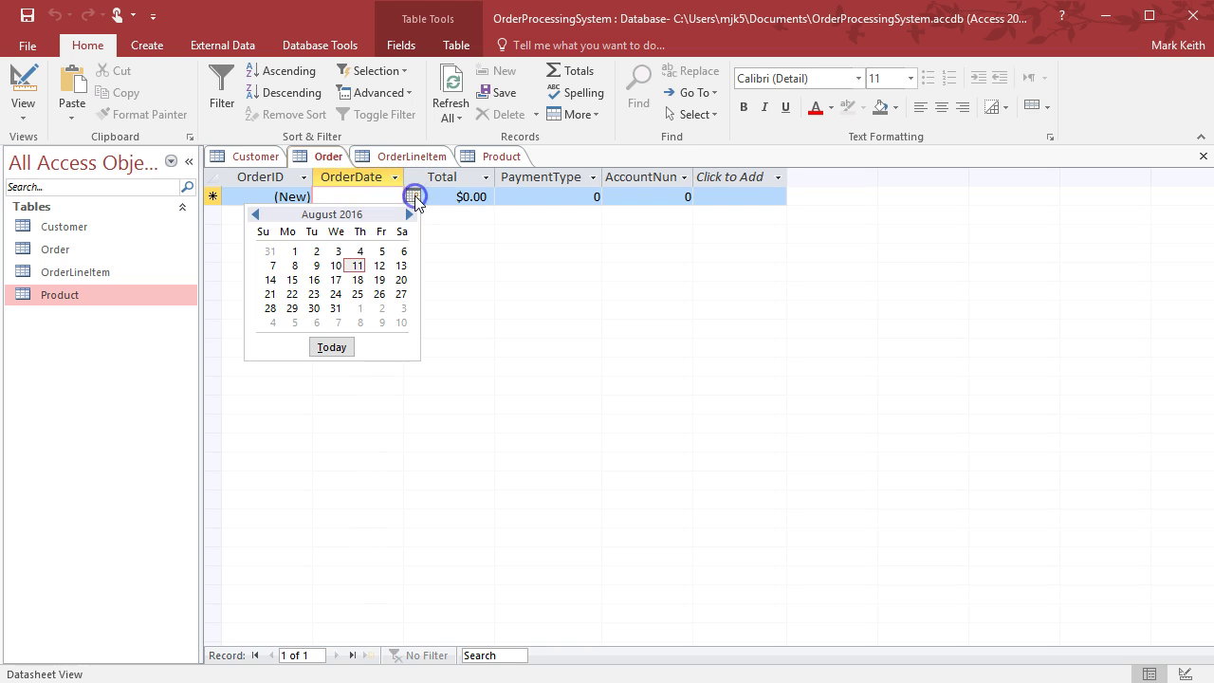
click(357, 266)
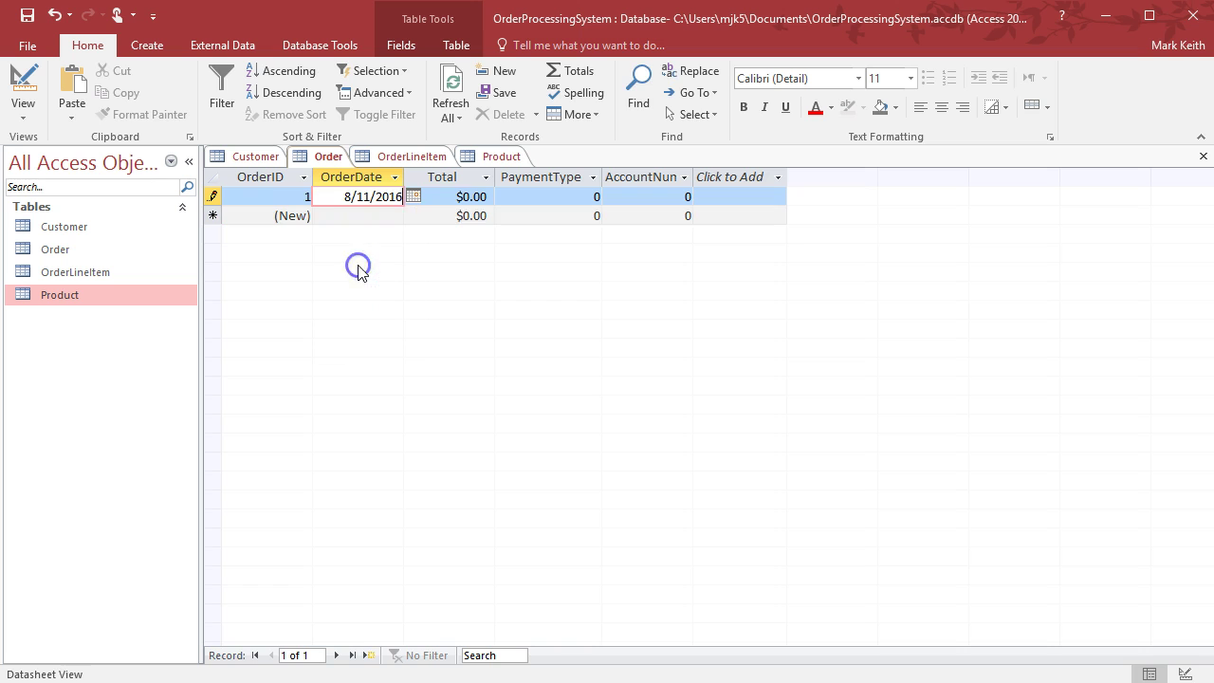
drag(455, 197, 488, 196)
text(100)
key(Tab)
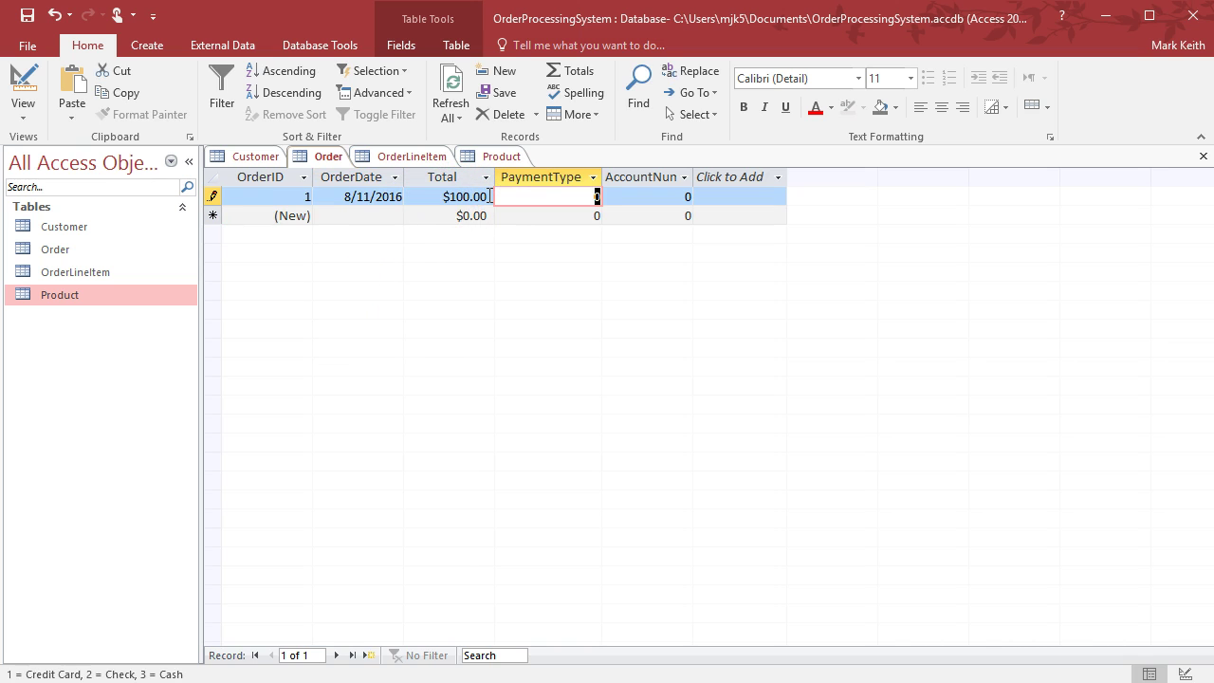
text(1)
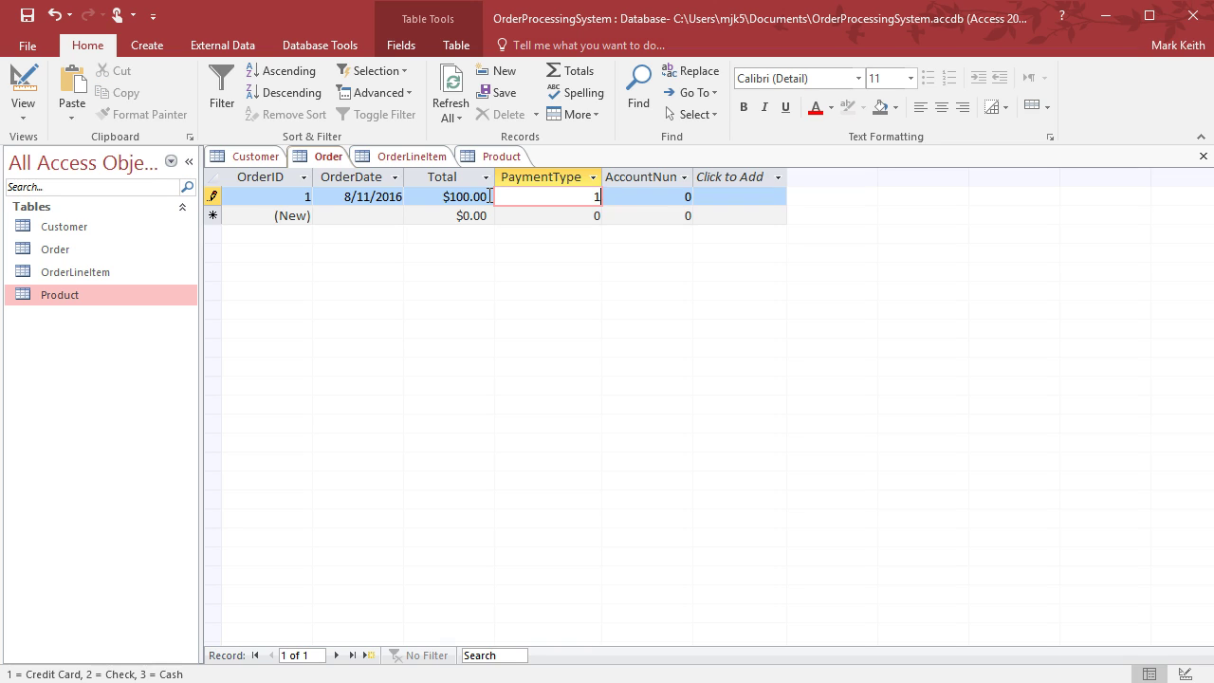
key(Tab)
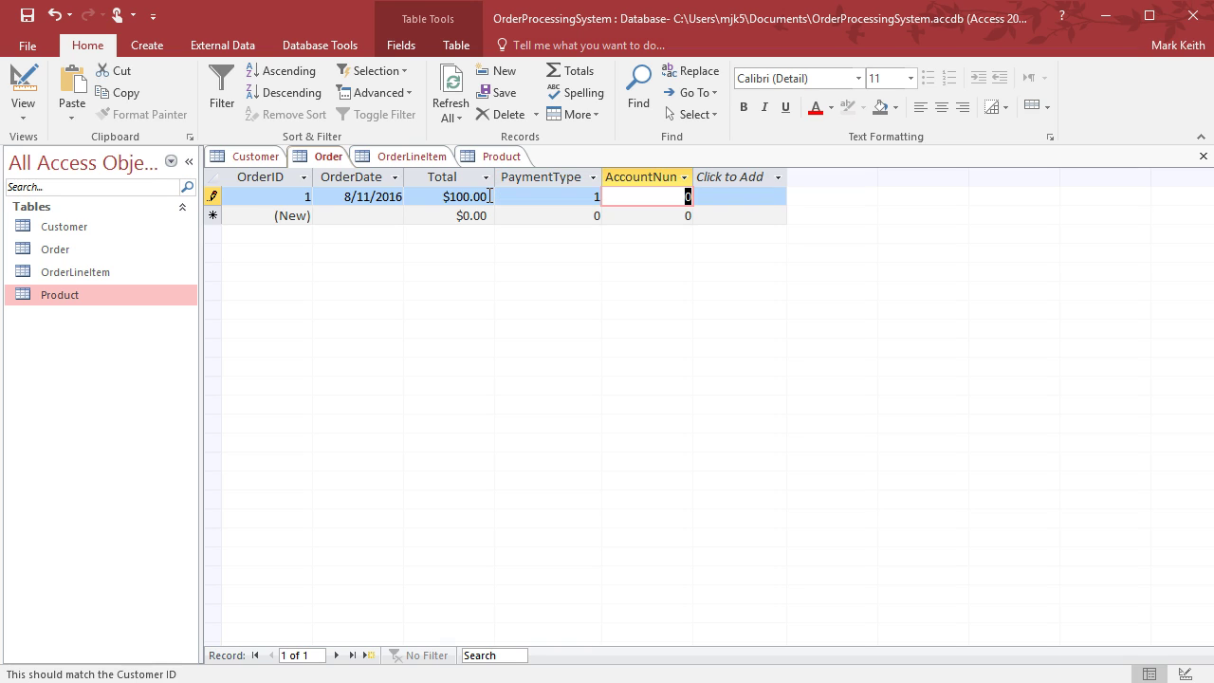
text(1)
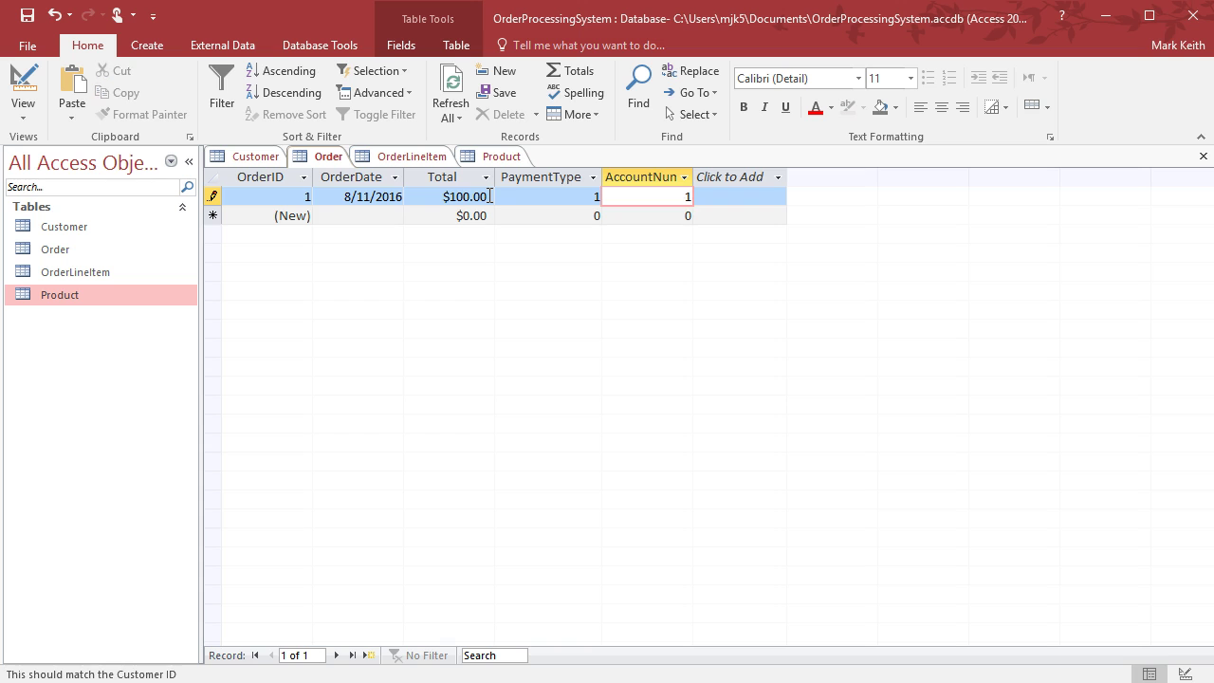
Add a second order dated 8/19/2016 with total $20, PaymentType 2 and AccountNum 2
click(372, 216)
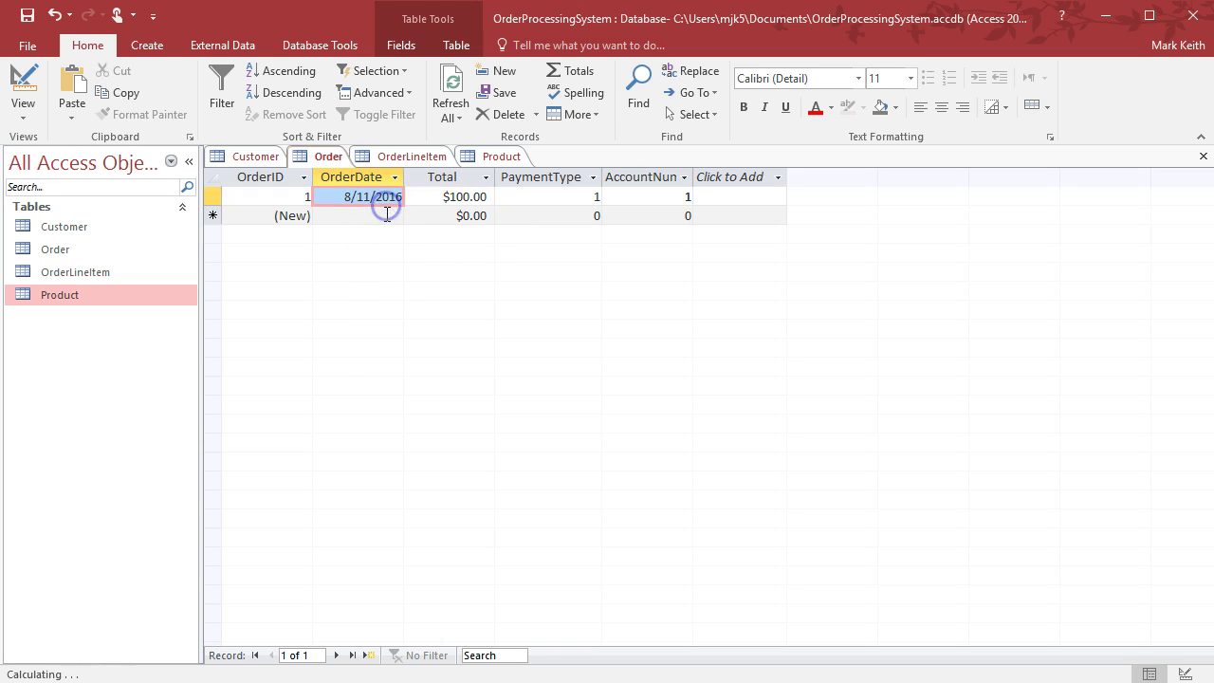
click(412, 216)
click(379, 299)
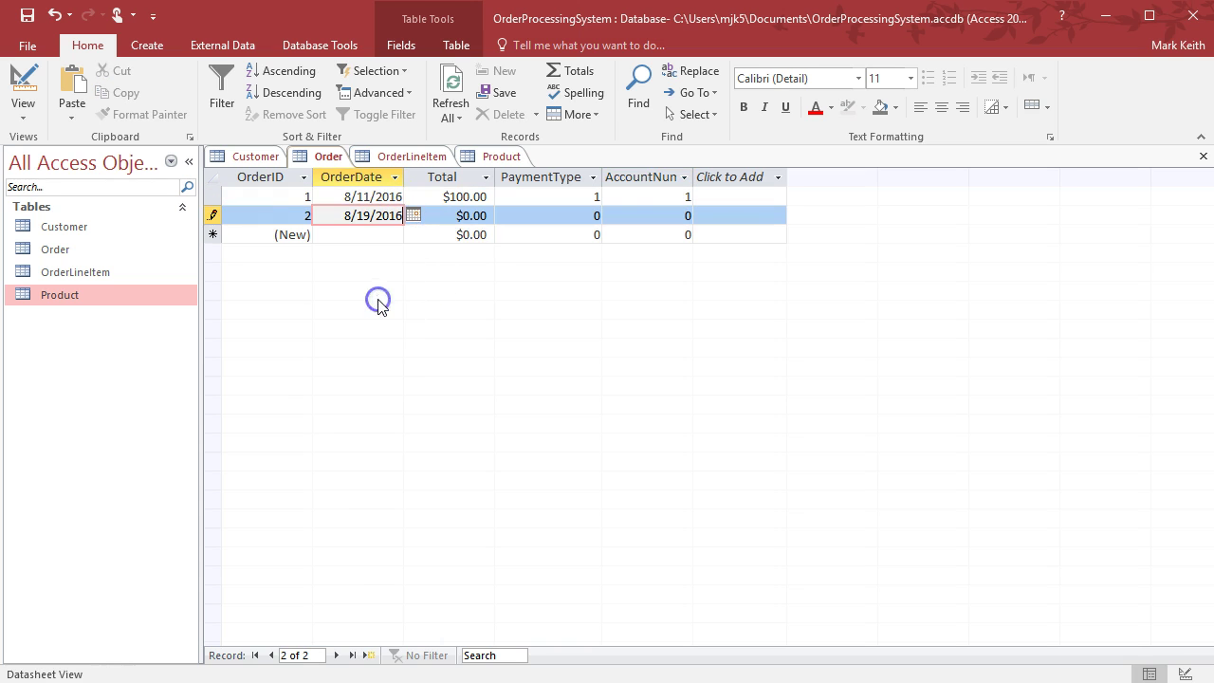
click(474, 216)
click(462, 217)
text(2)
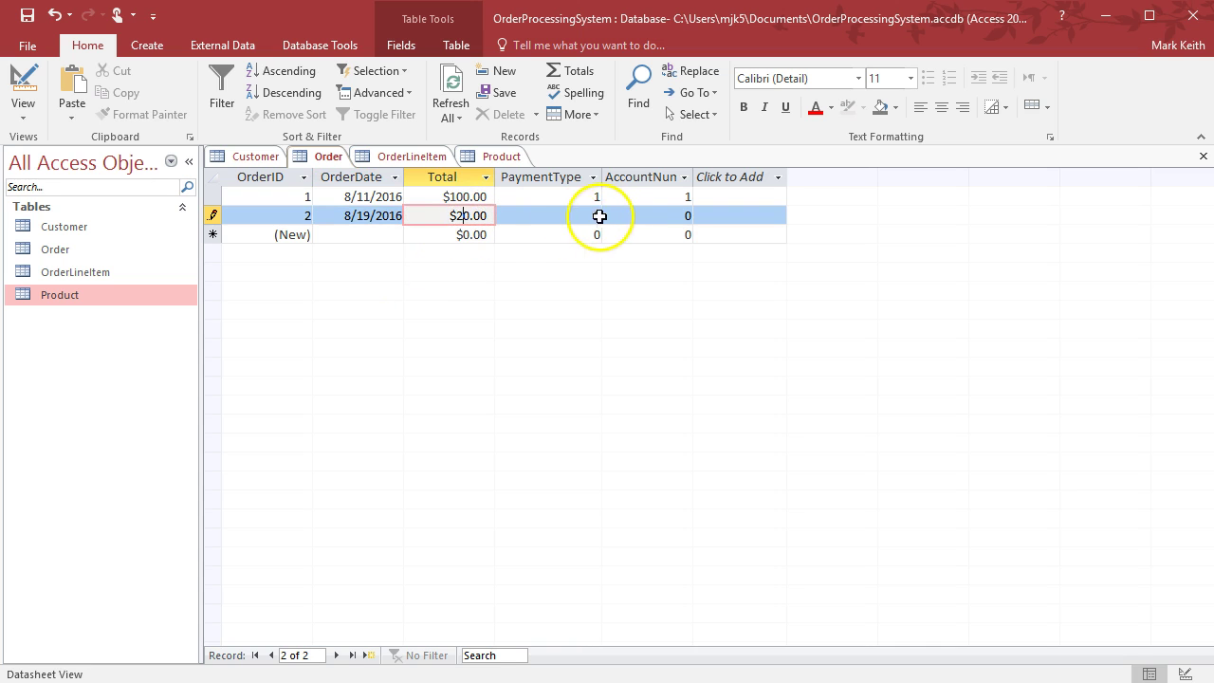
click(597, 216)
text(2)
click(645, 211)
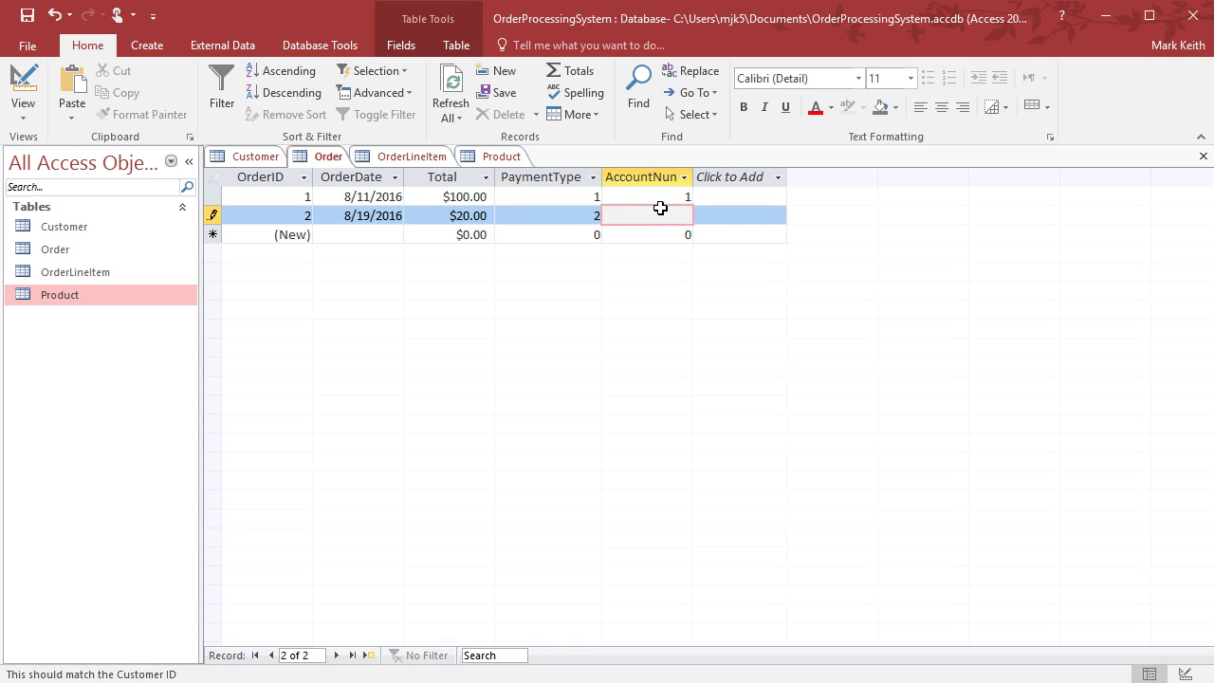
text(2)
key(Tab)
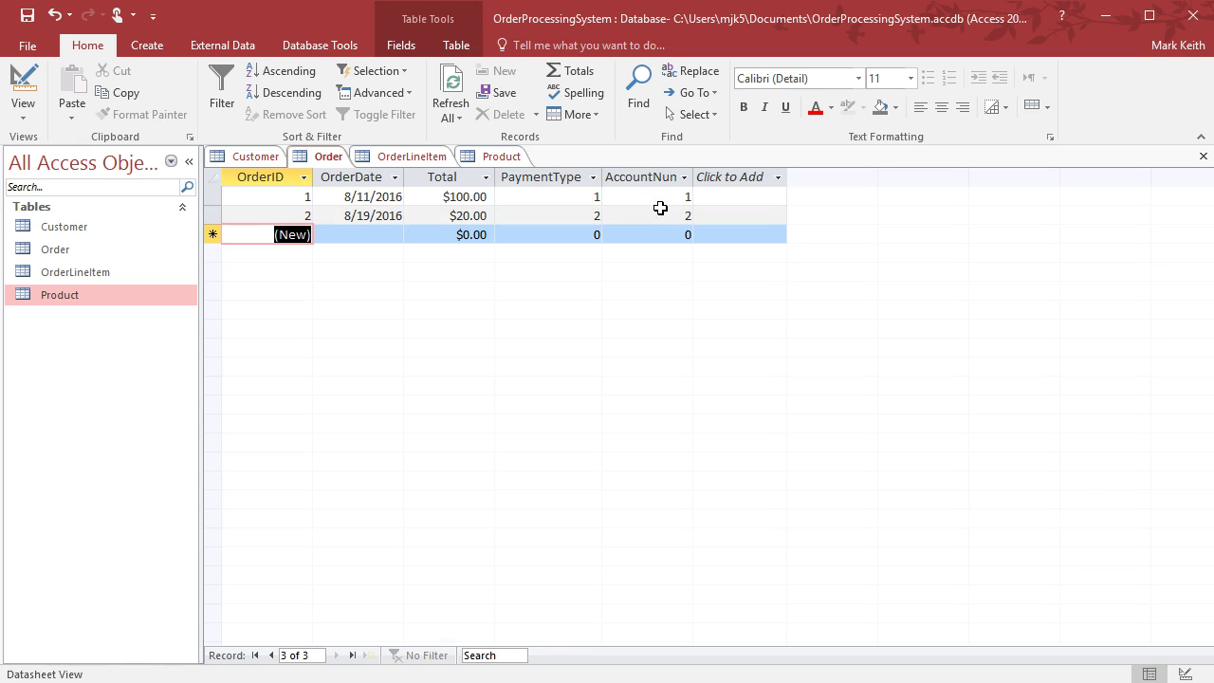
Add a third order dated 8/12/2016 with total $40 and AccountNum 1, then close Order
key(Tab)
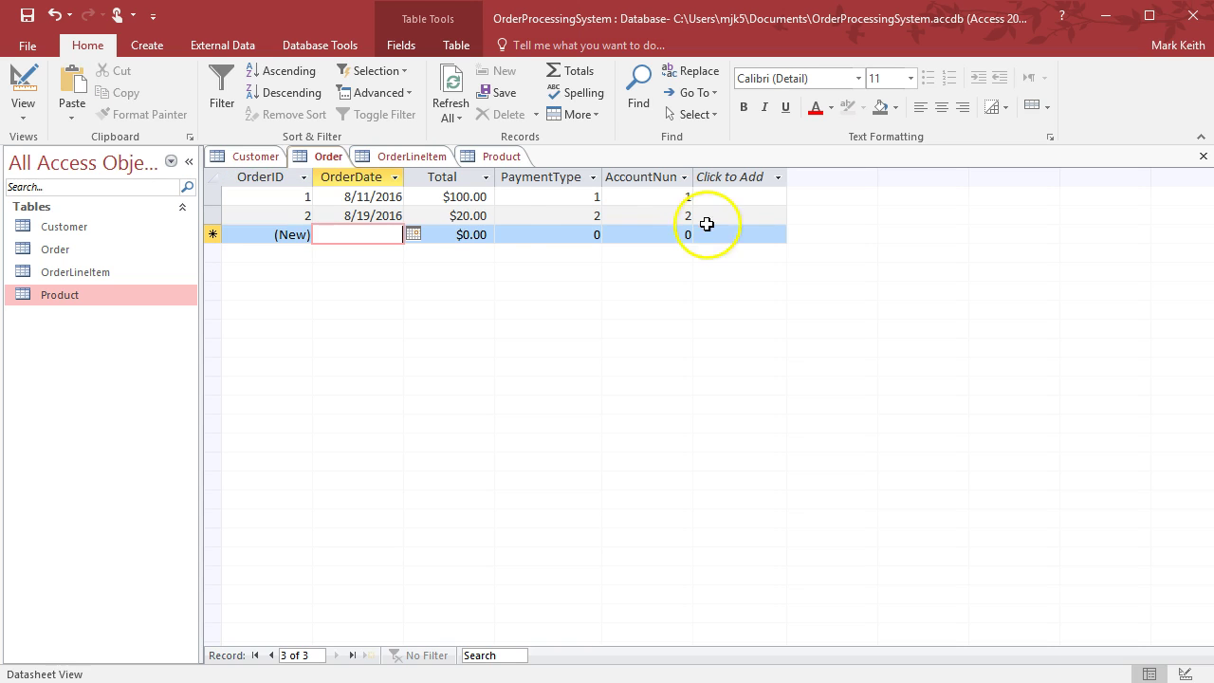
click(413, 234)
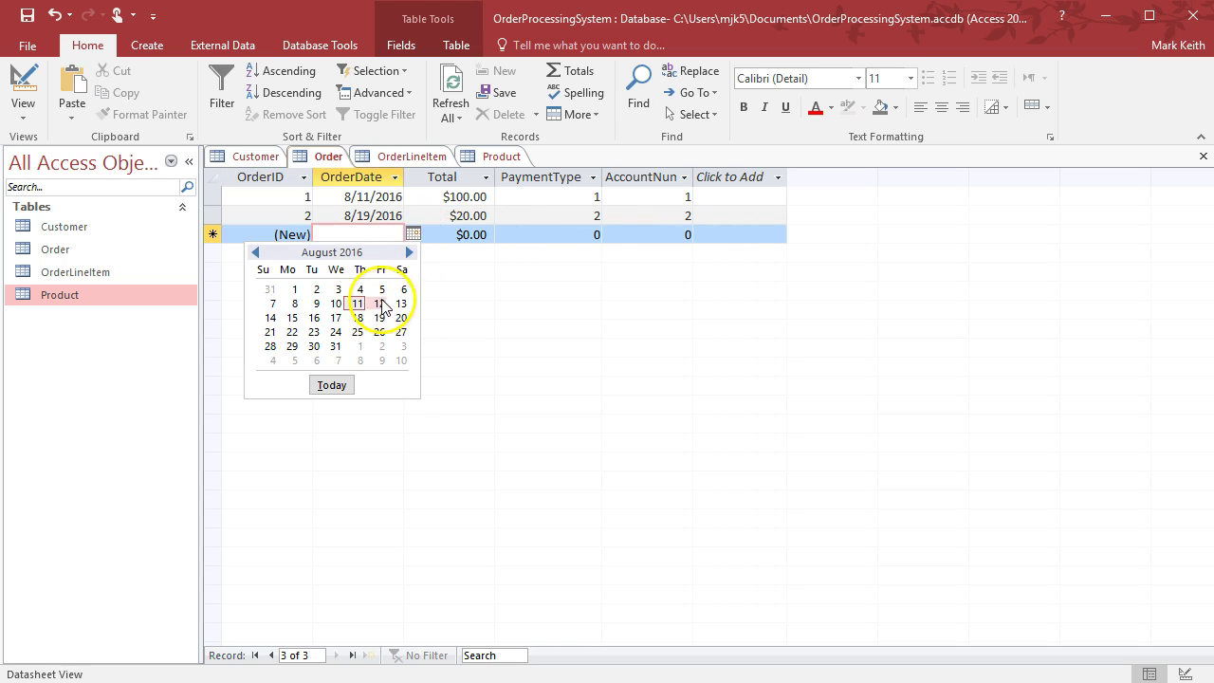
click(379, 304)
click(467, 234)
text(40)
click(590, 235)
drag(590, 235, 603, 237)
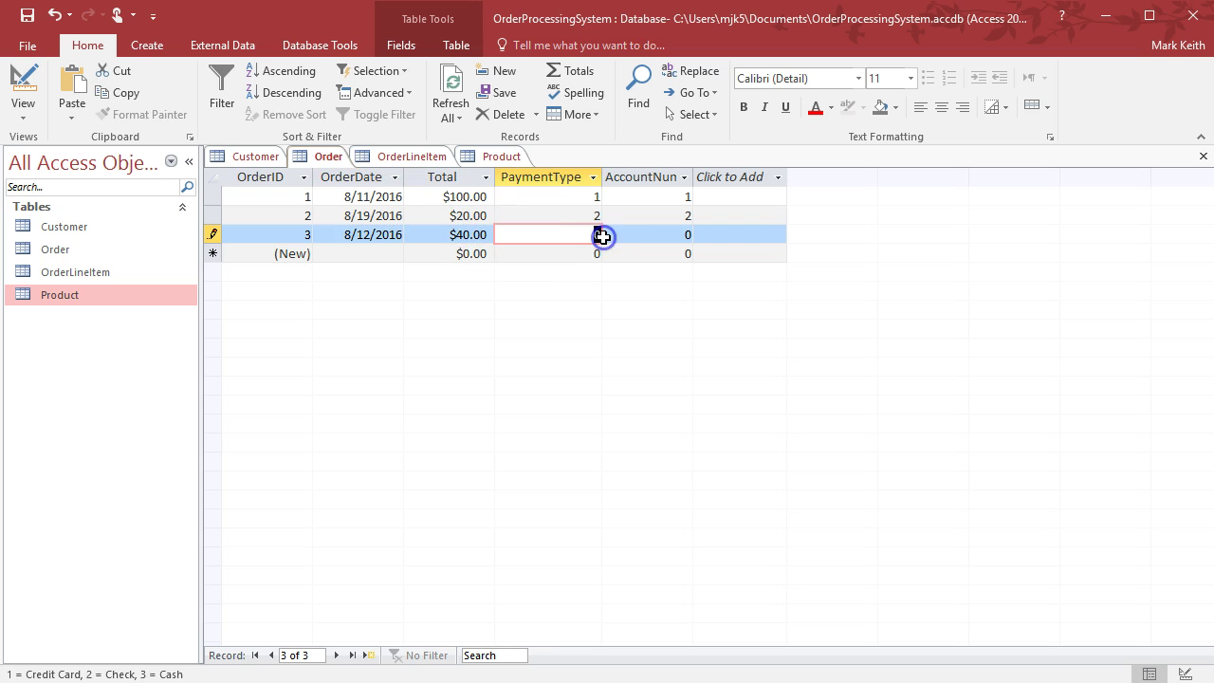
drag(679, 234, 696, 234)
text(1)
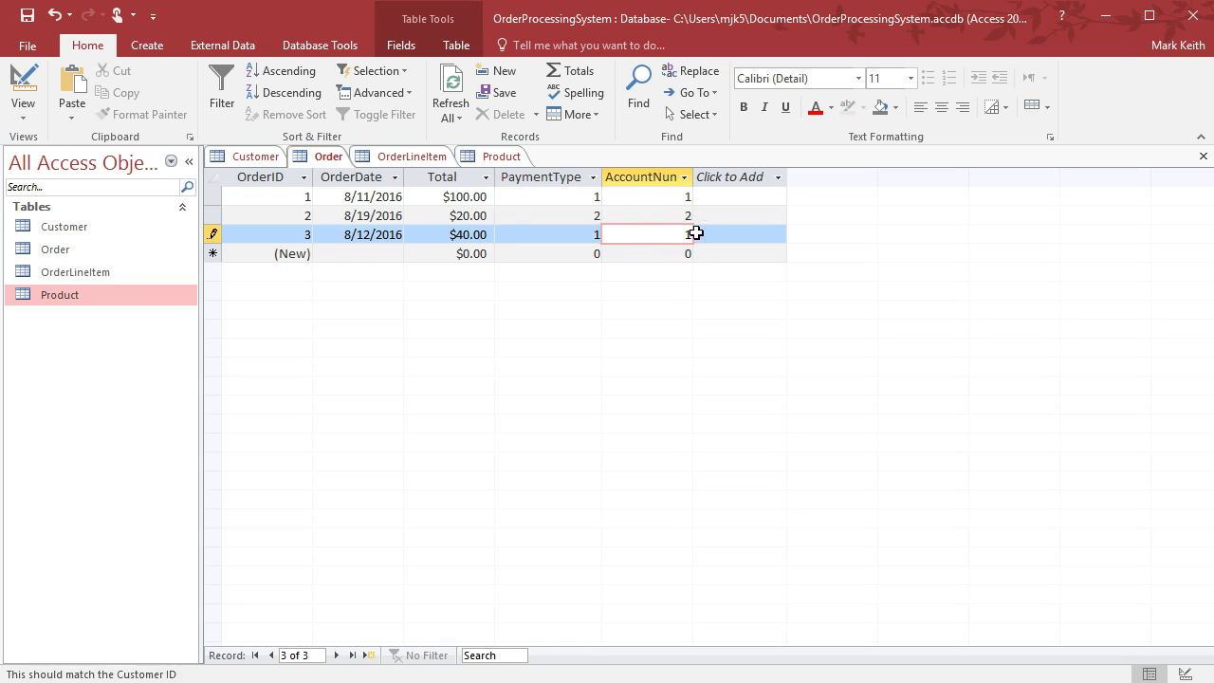
key(Down)
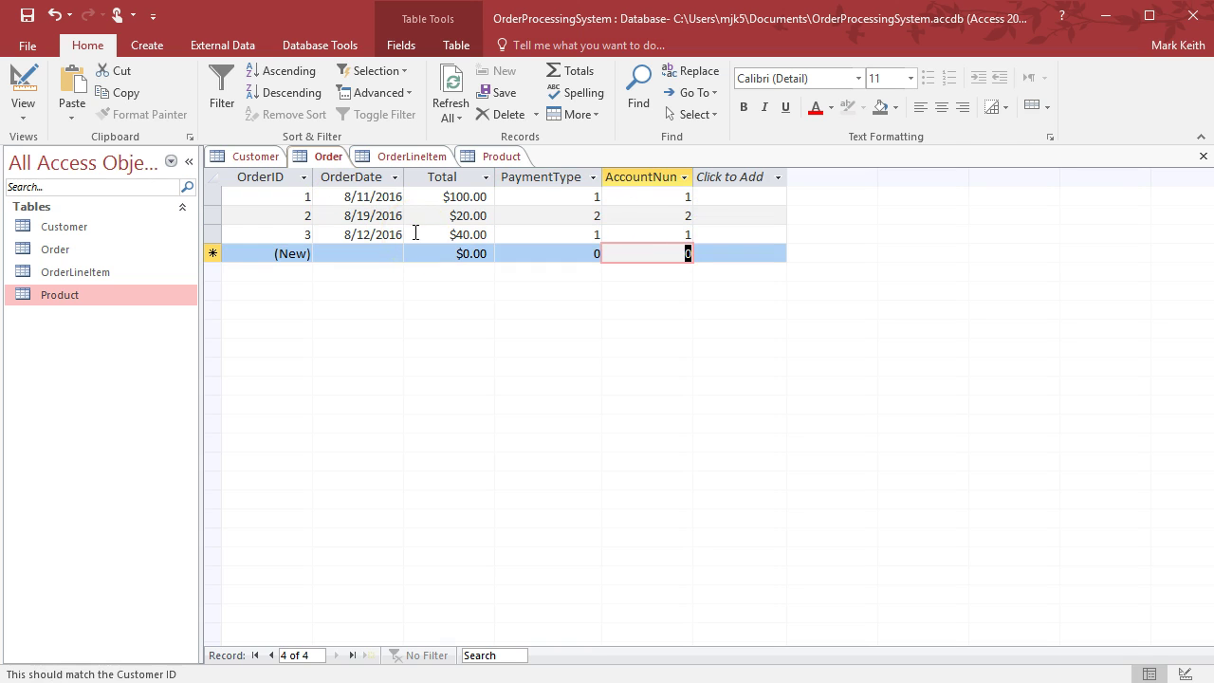
click(1202, 157)
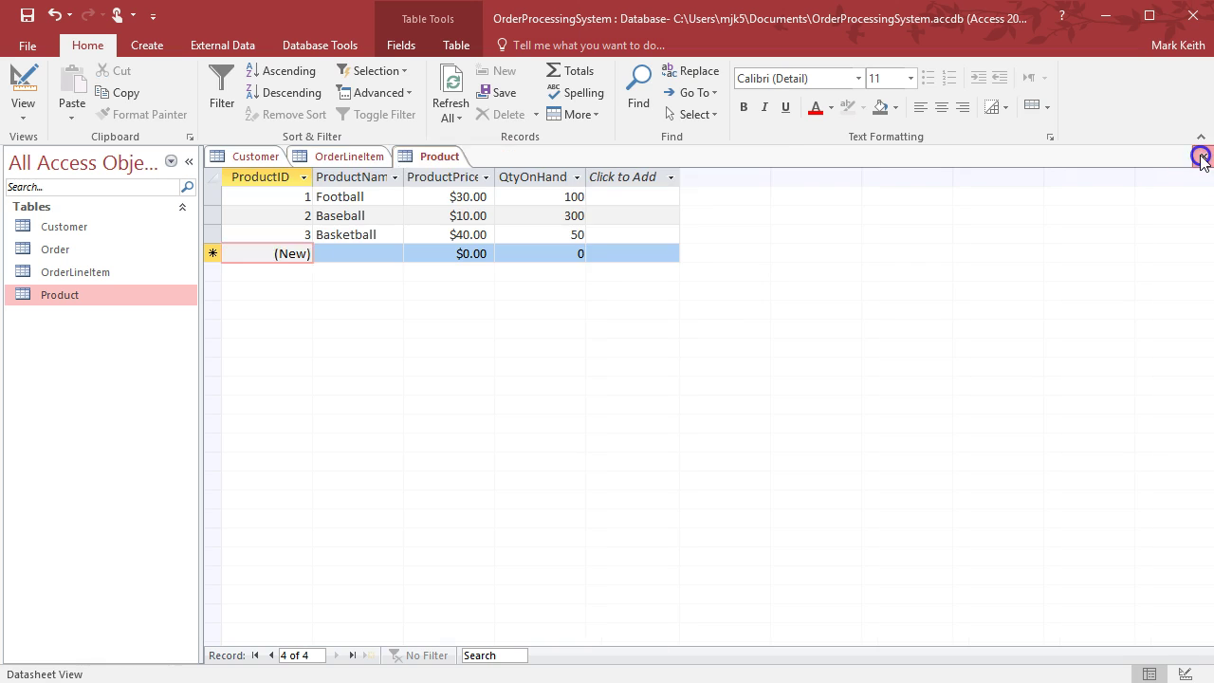
Close the open tables and reopen OrderLineItem, Product and Order
click(1202, 157)
click(1202, 157)
click(1203, 158)
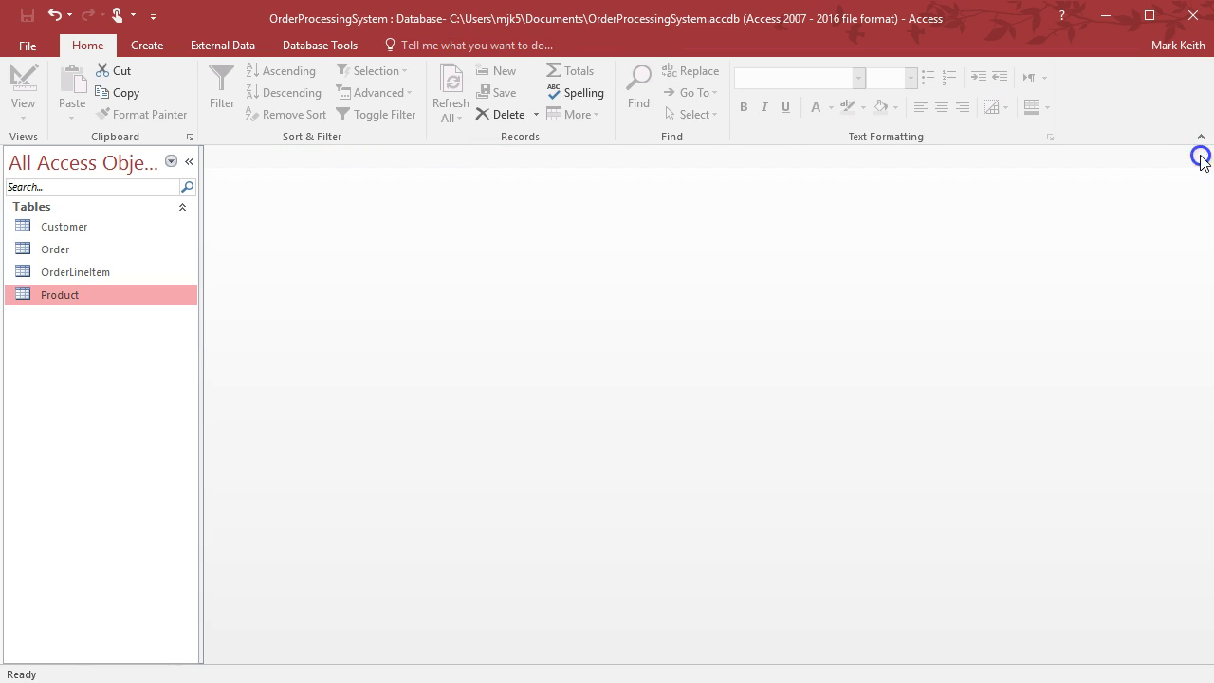
double_click(89, 272)
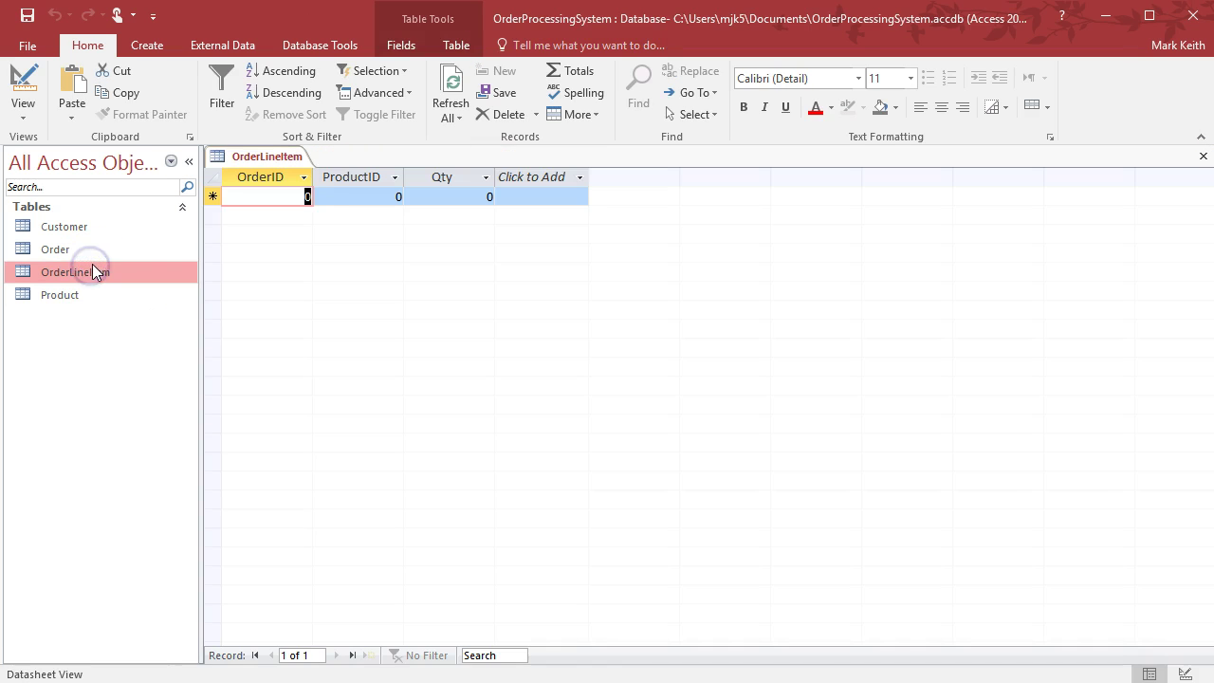
double_click(102, 297)
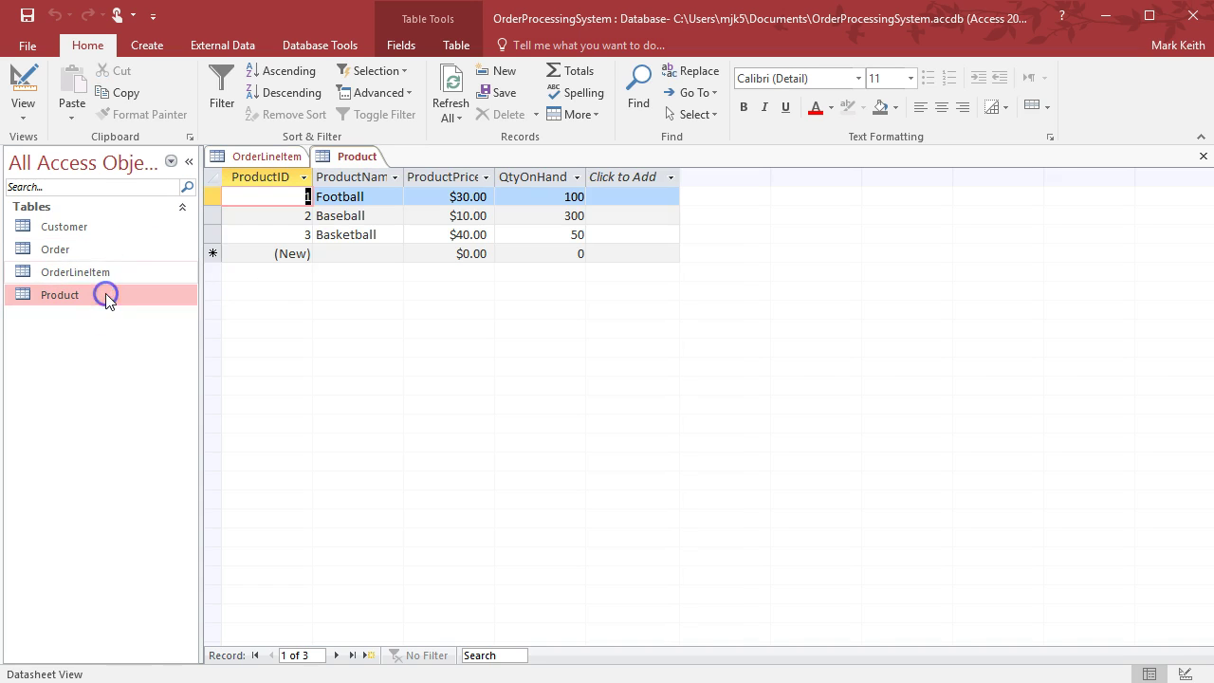
double_click(86, 249)
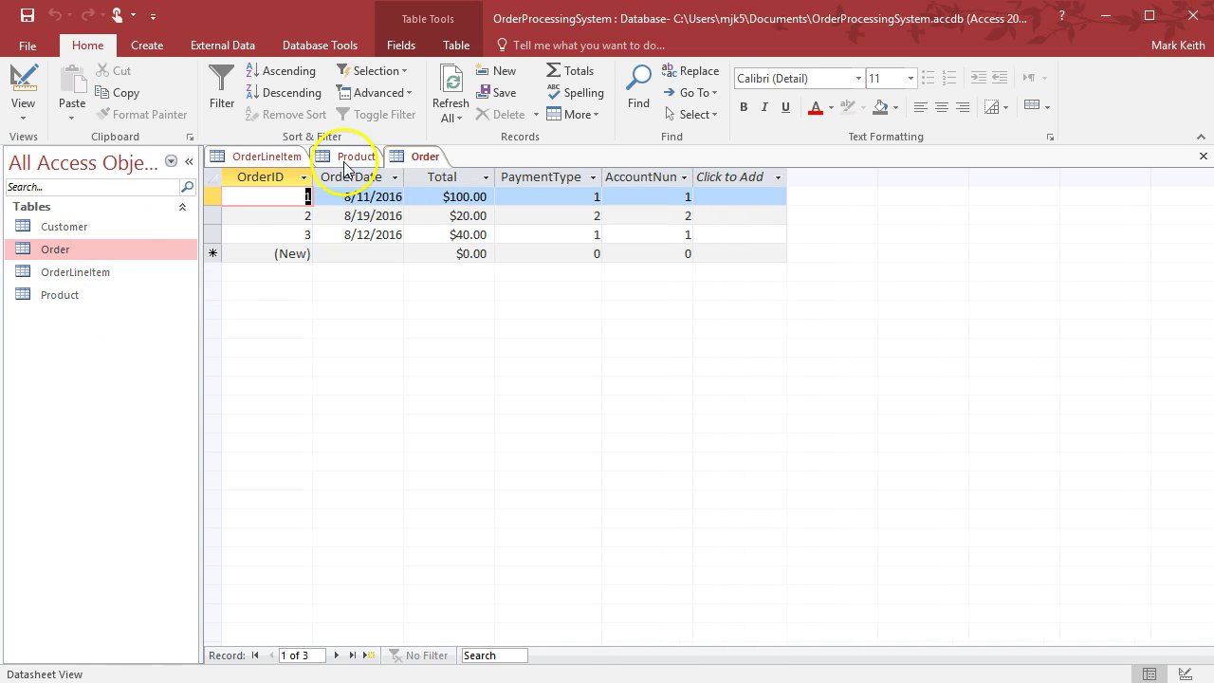
click(272, 158)
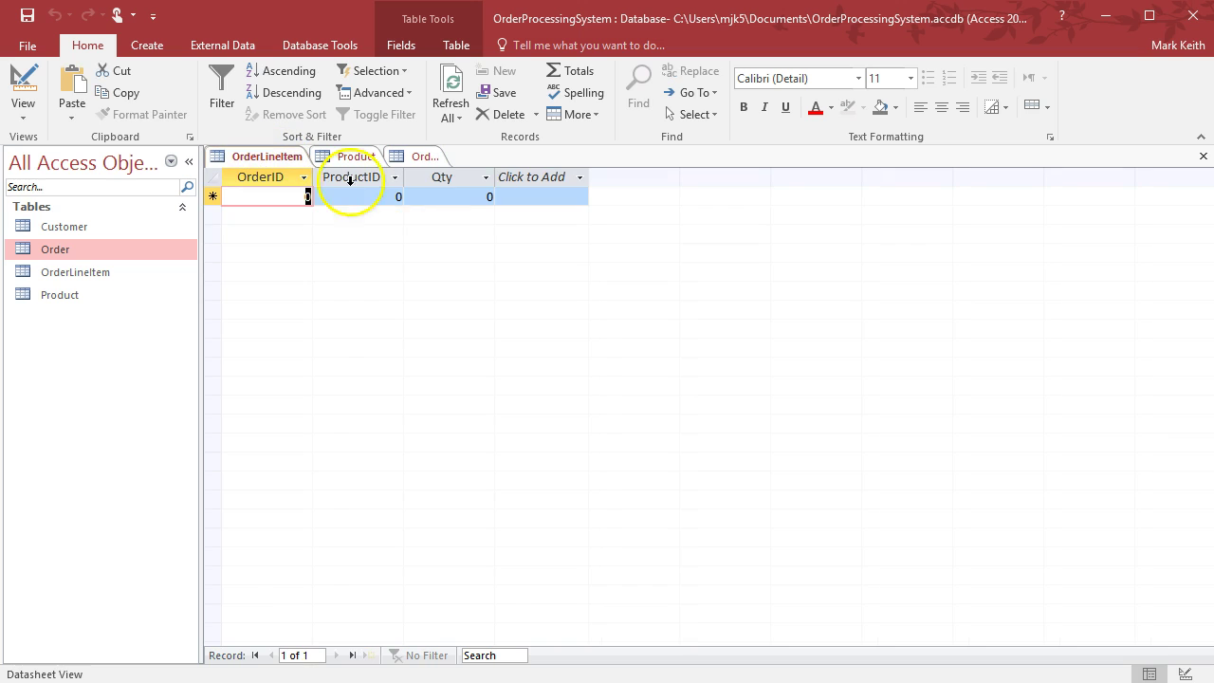
Enter the first line item with OrderID 1 and Qty 1
text(1)
key(Tab)
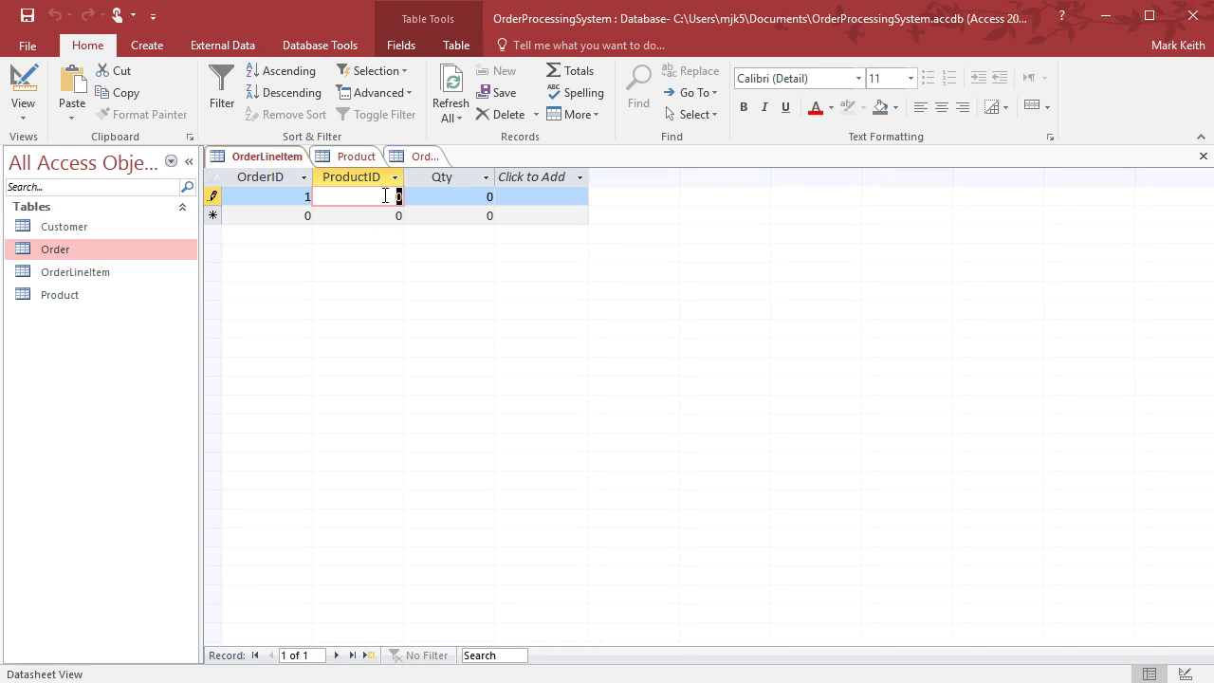
click(398, 157)
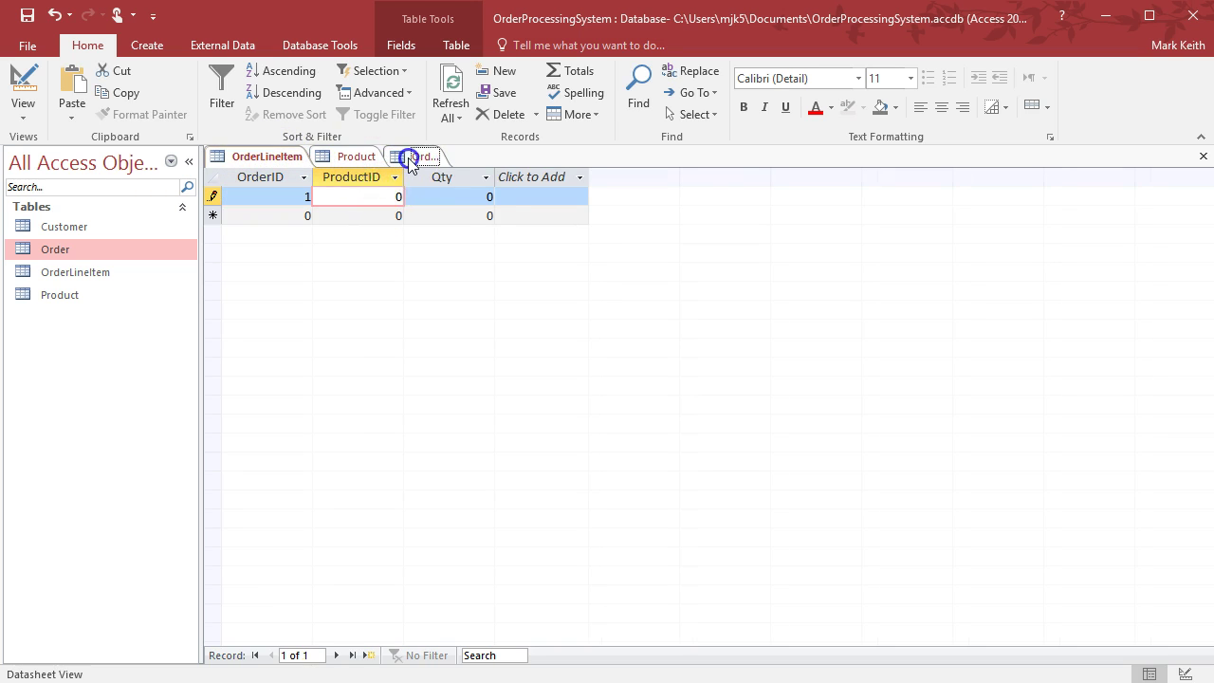
click(273, 155)
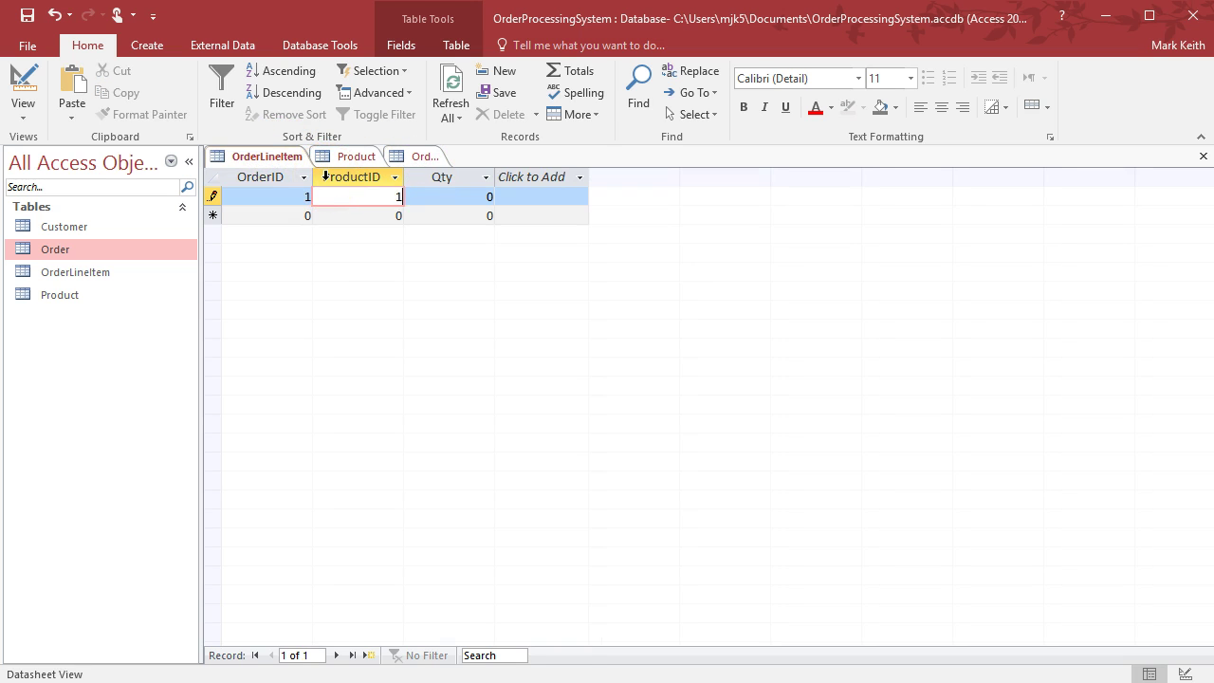
key(Tab)
text(1)
key(Tab)
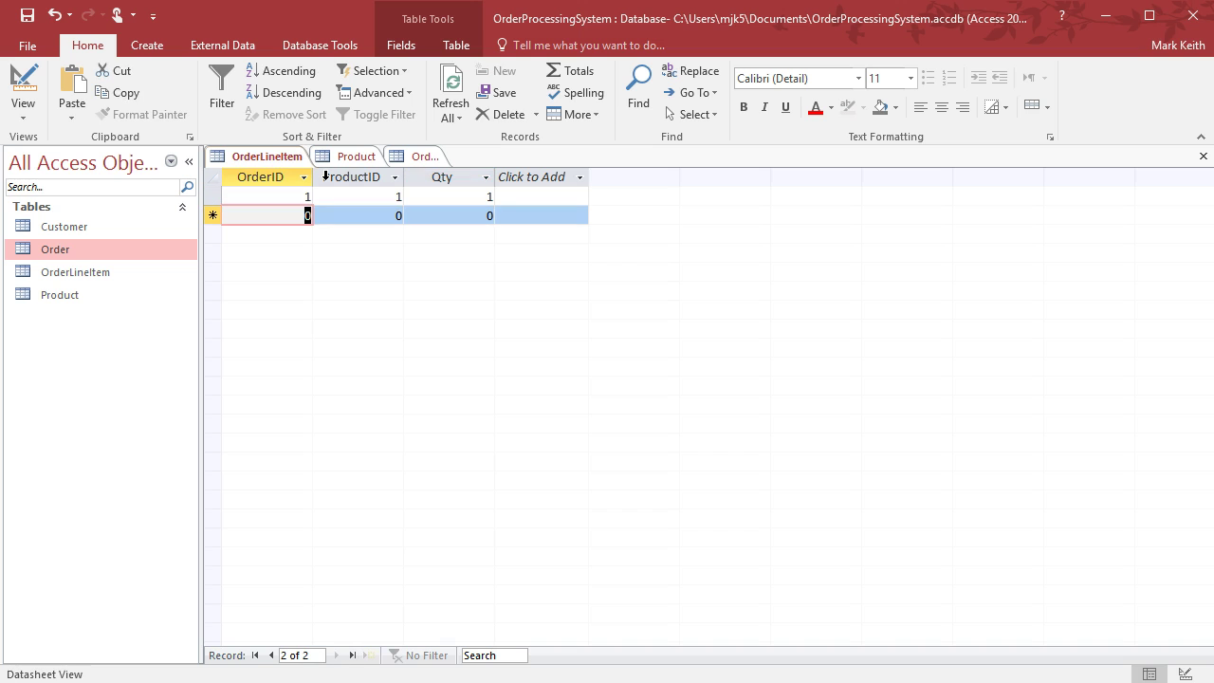
Add a second line item for OrderID 1 with Qty 7
click(418, 156)
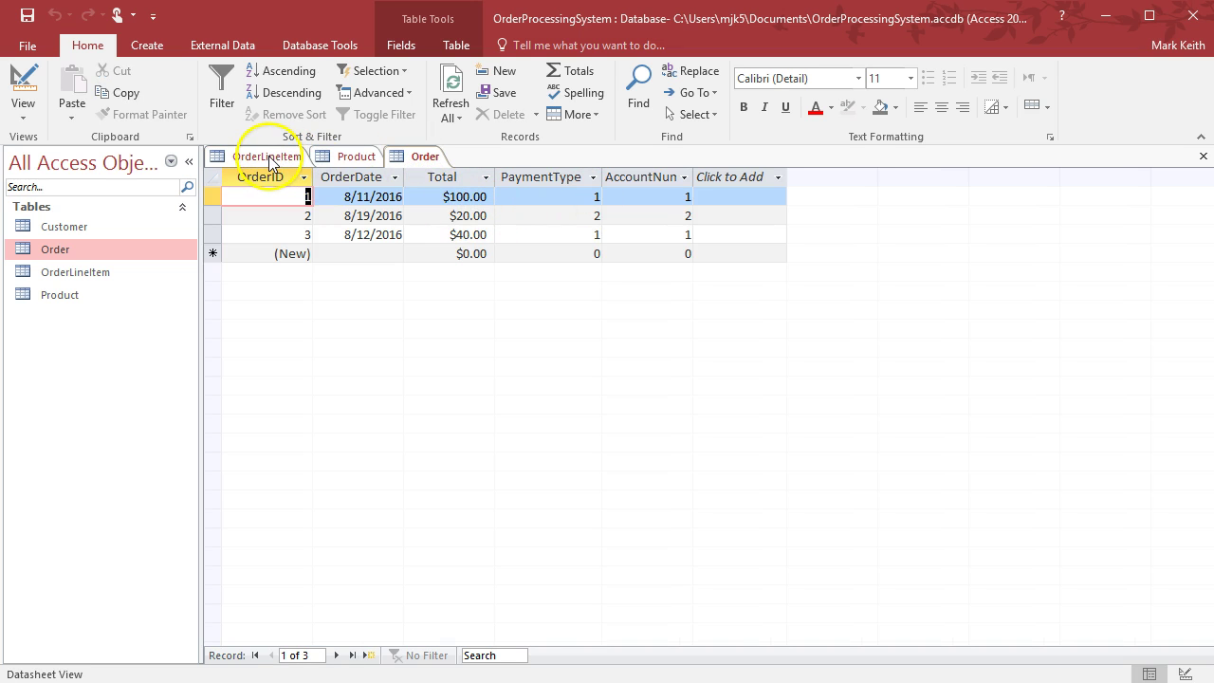
click(343, 156)
click(268, 157)
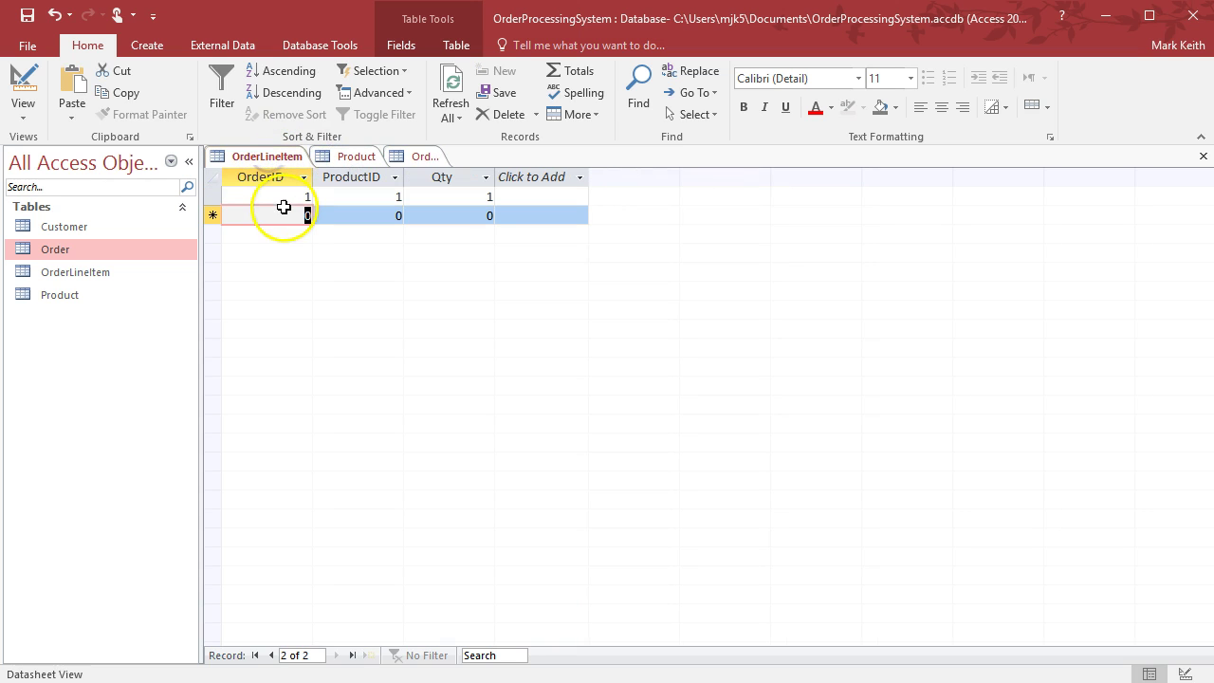
text(1)
key(Tab)
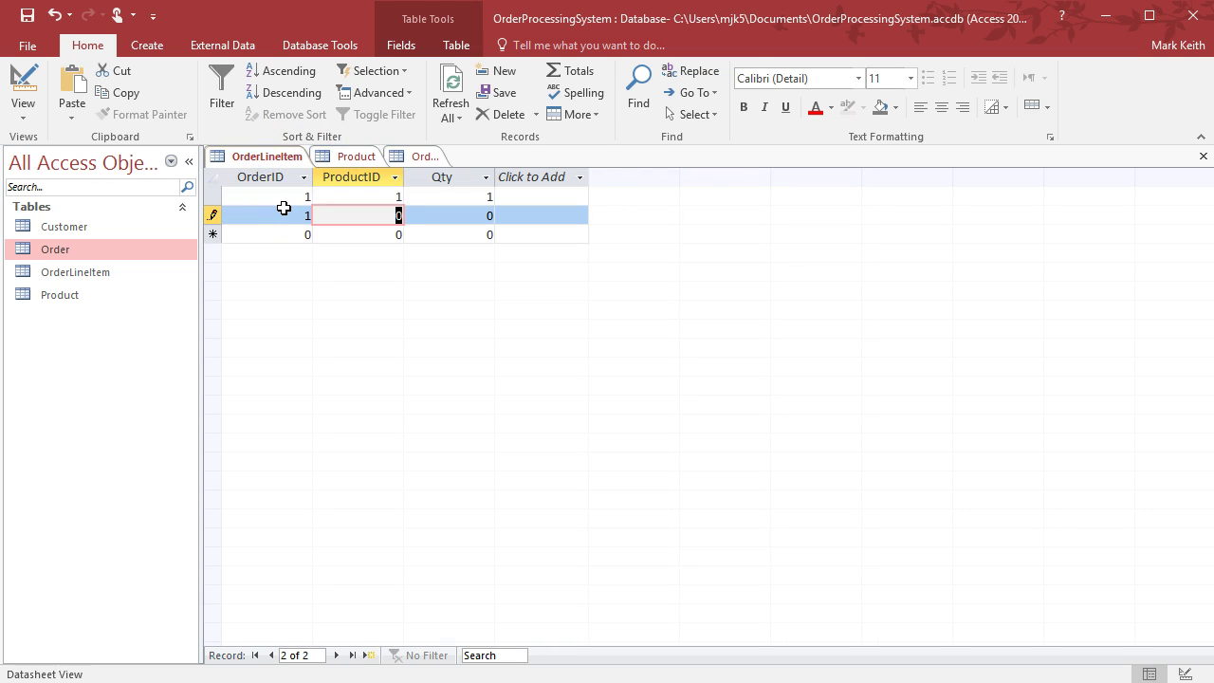
key(Tab)
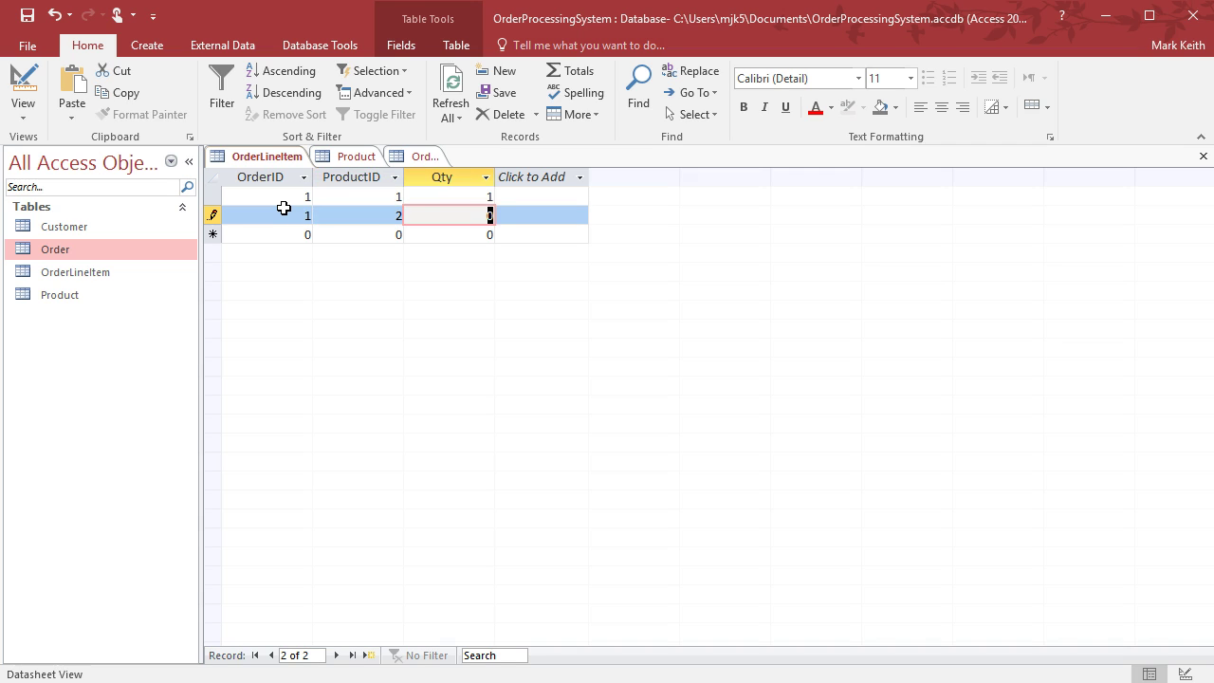
text(7)
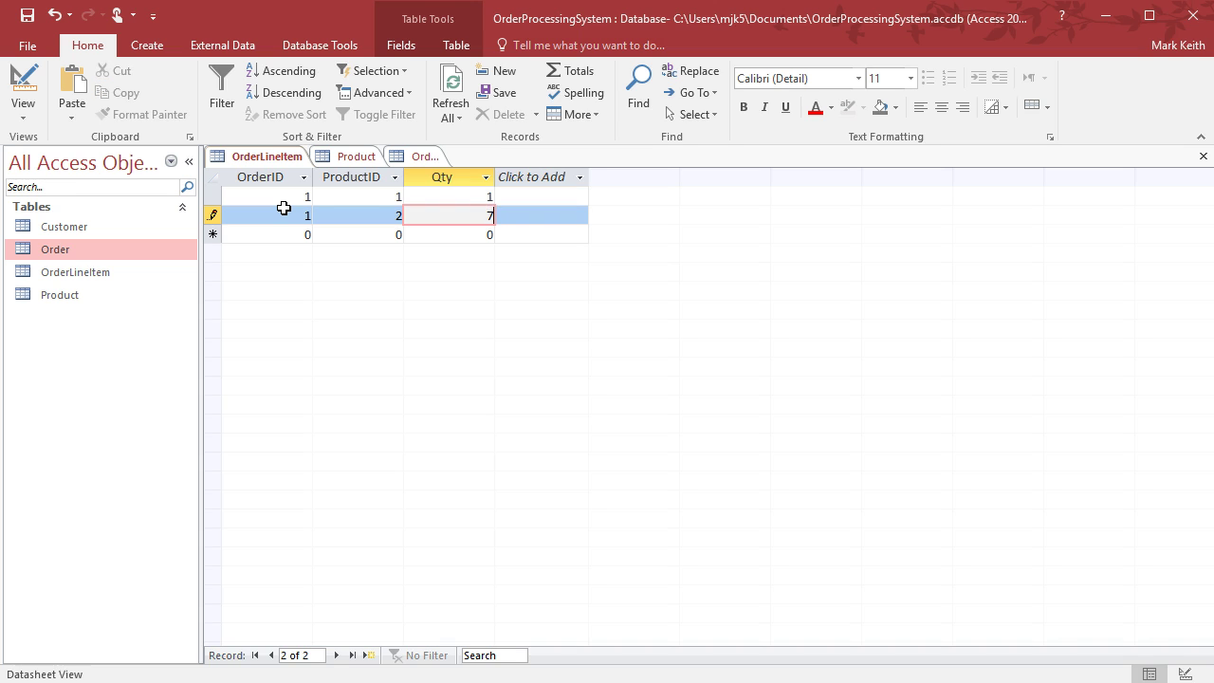
key(Tab)
Set the third line item to OrderID 2, ProductID 2, Qty 2
text(2)
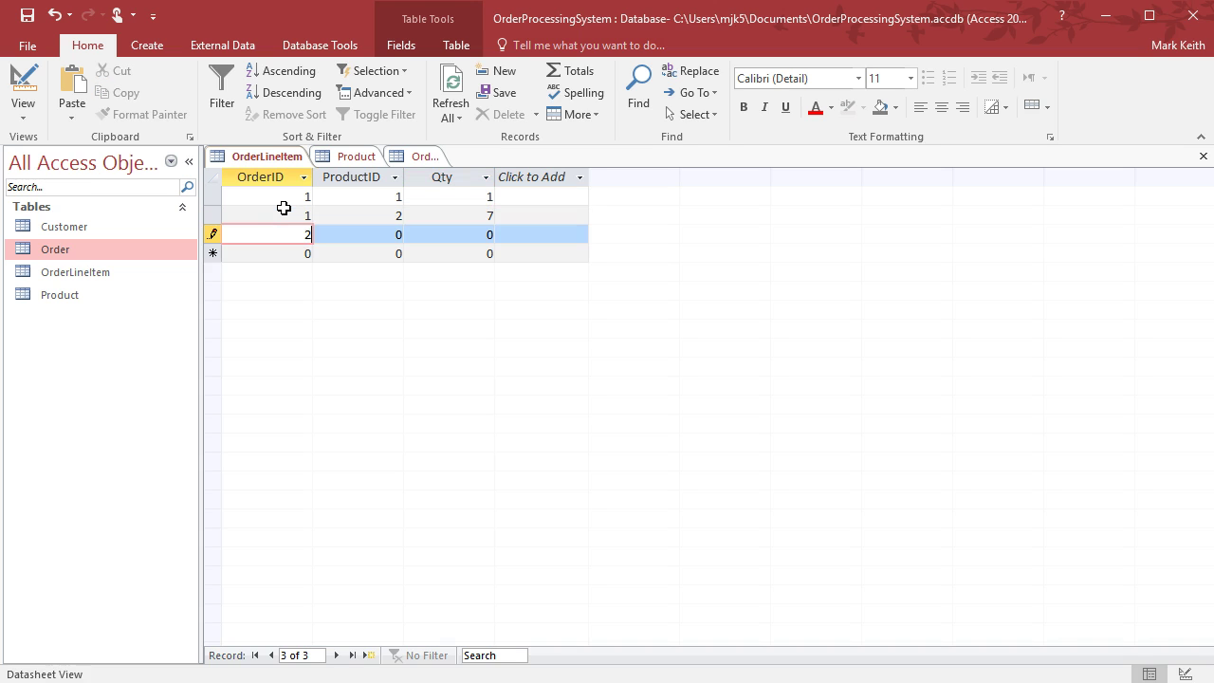
key(Tab)
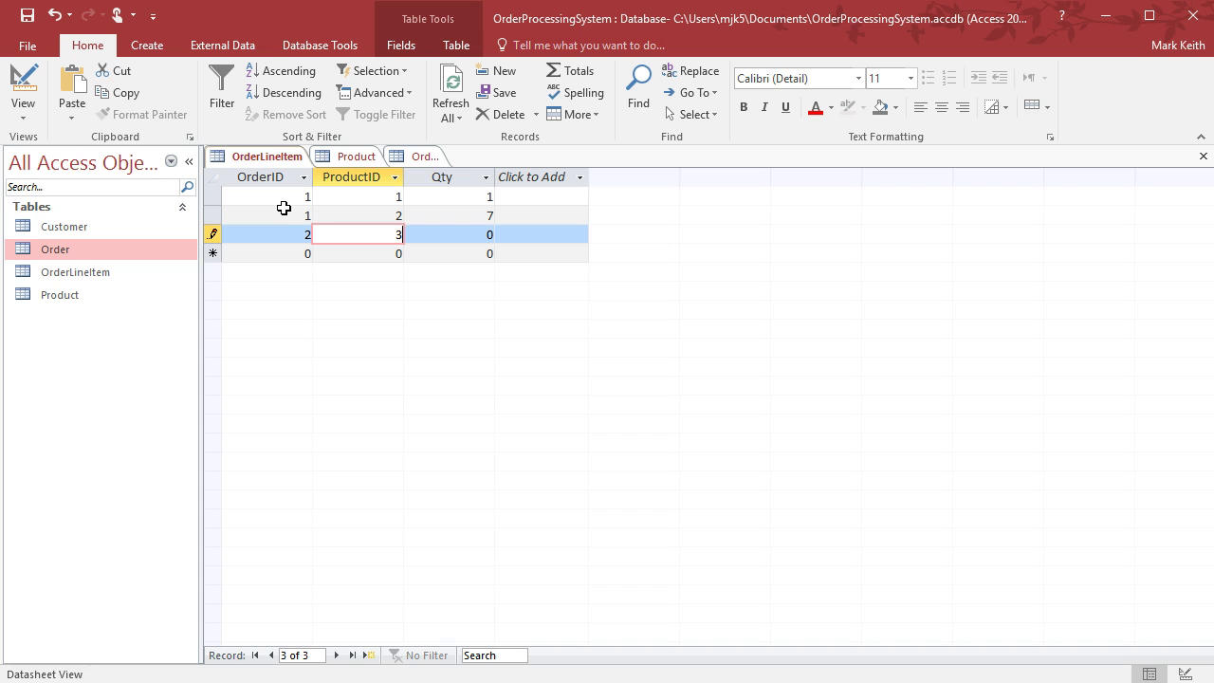
key(Tab)
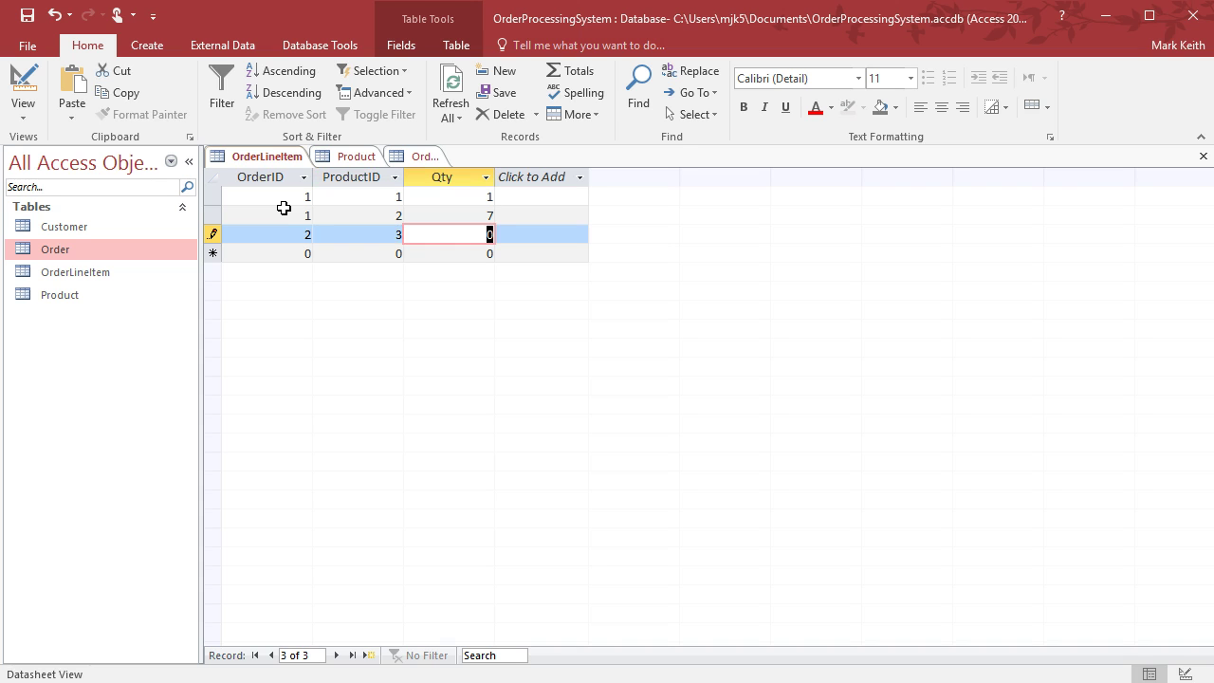
click(425, 156)
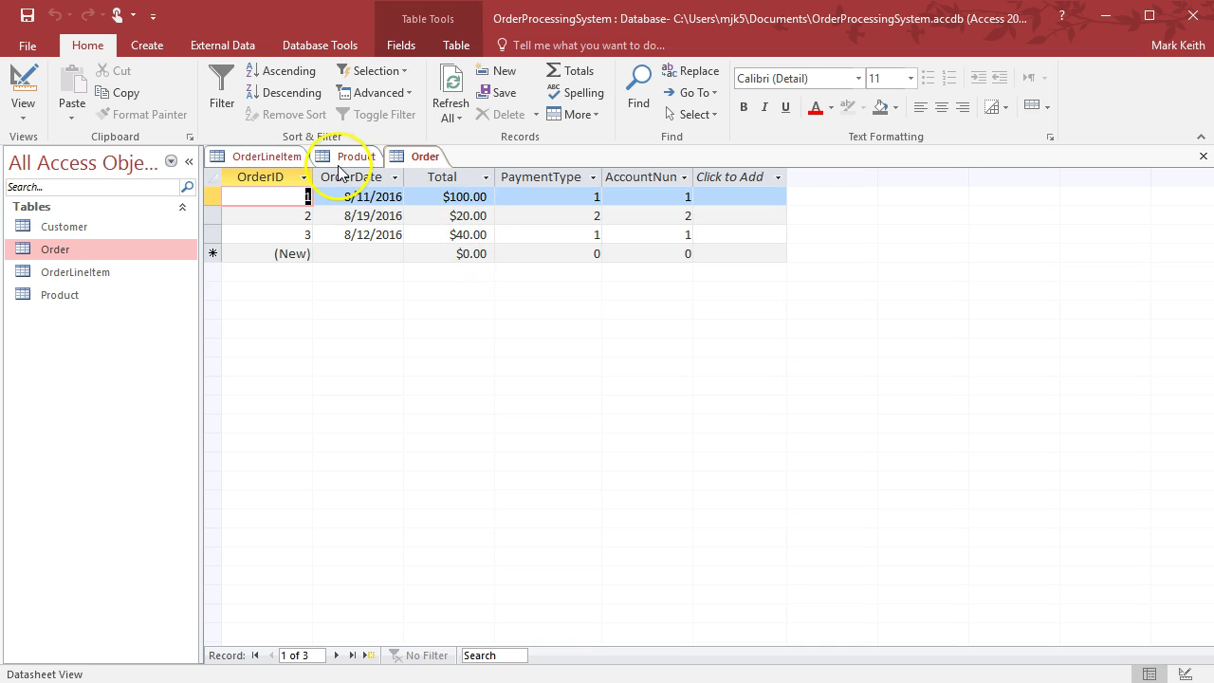
click(280, 164)
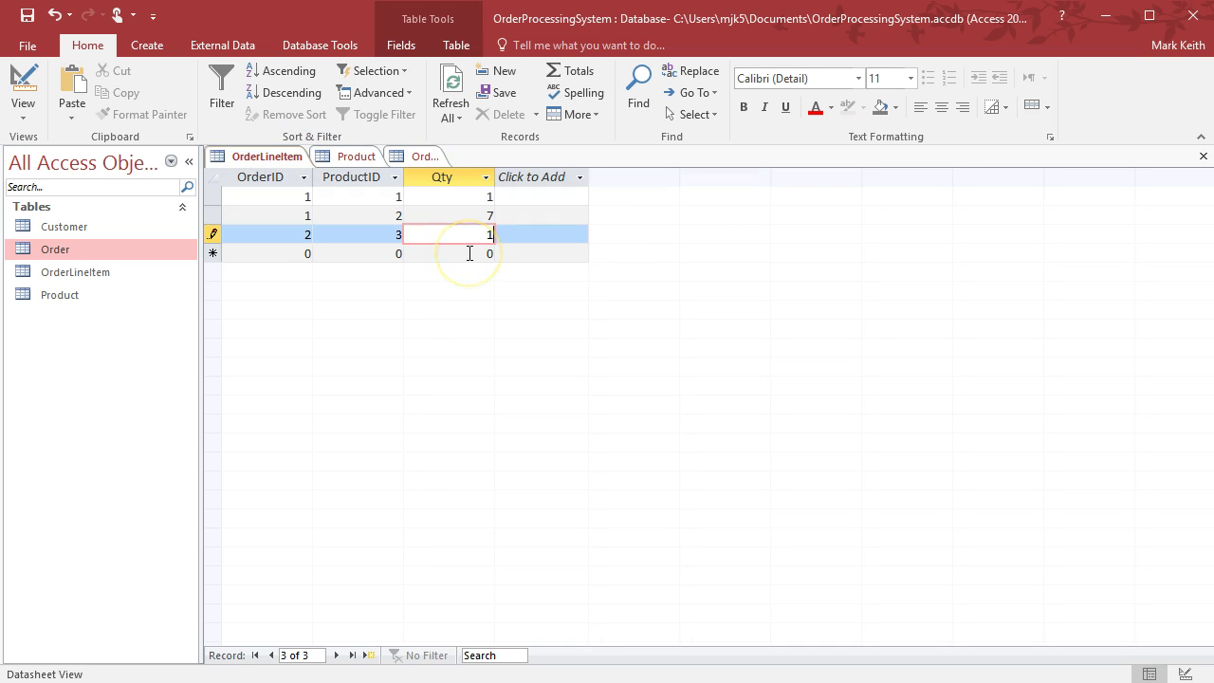
key(shift+Tab)
text(2)
key(Tab)
text(2)
key(Tab)
key(Tab)
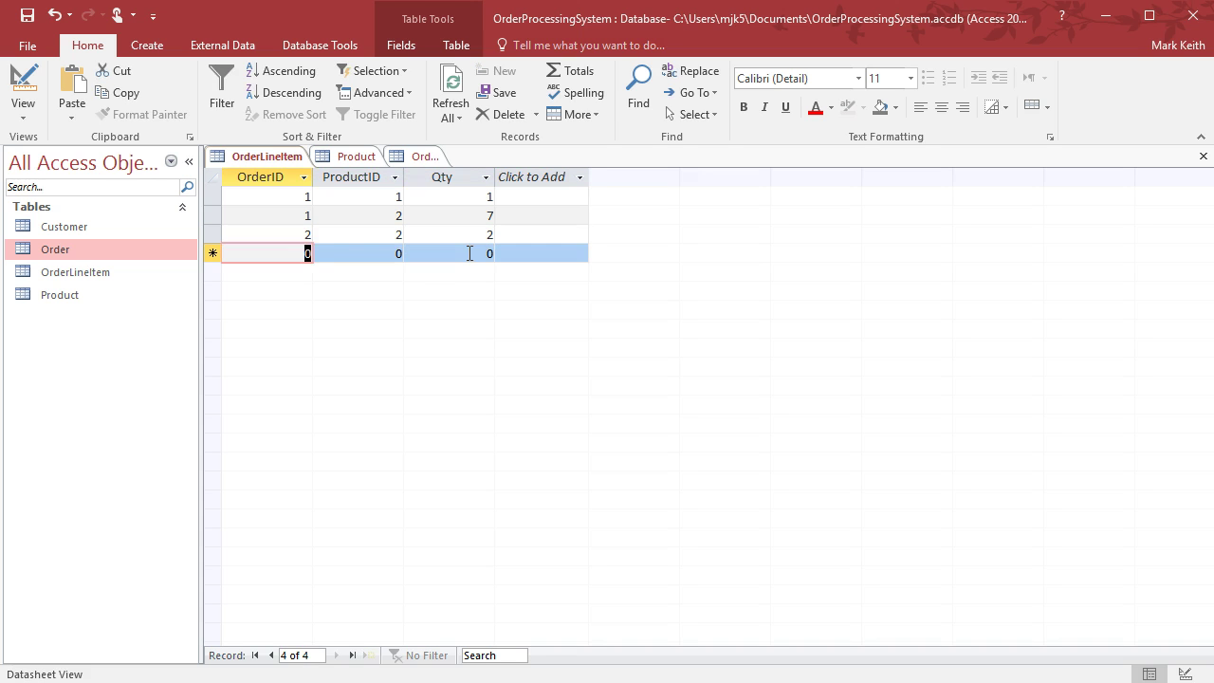
text(3)
key(Tab)
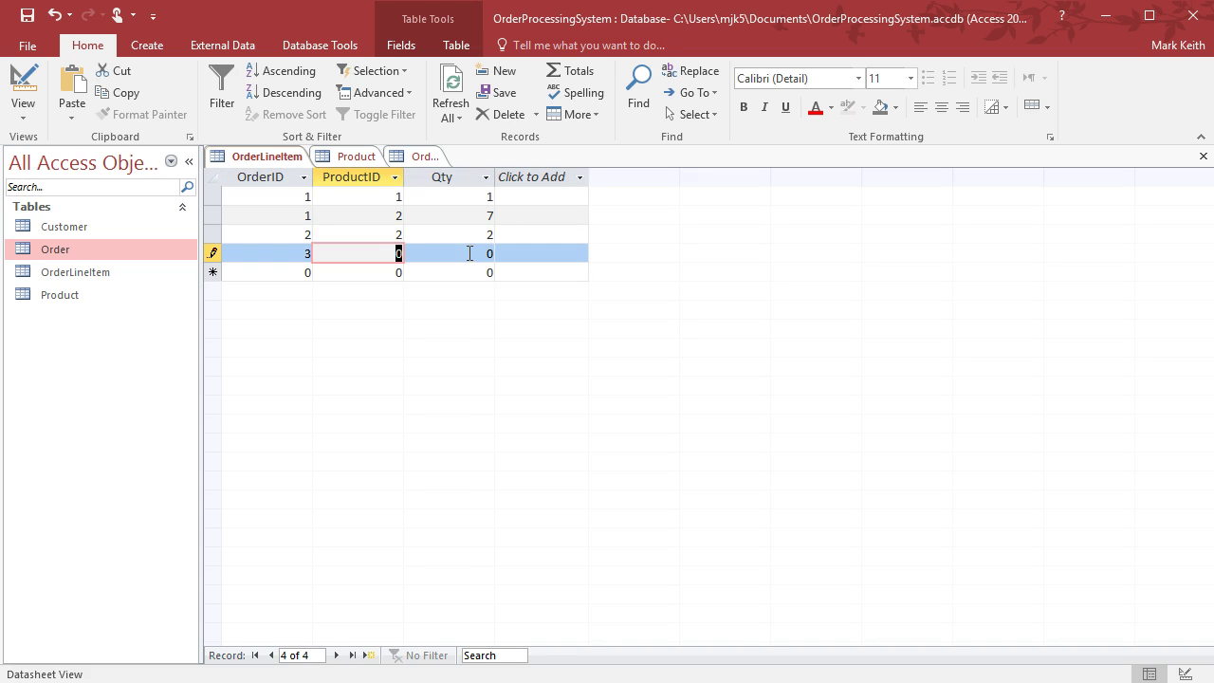
Add a line item with OrderID 3, ProductID 3, Qty 1, then close the tables
click(422, 157)
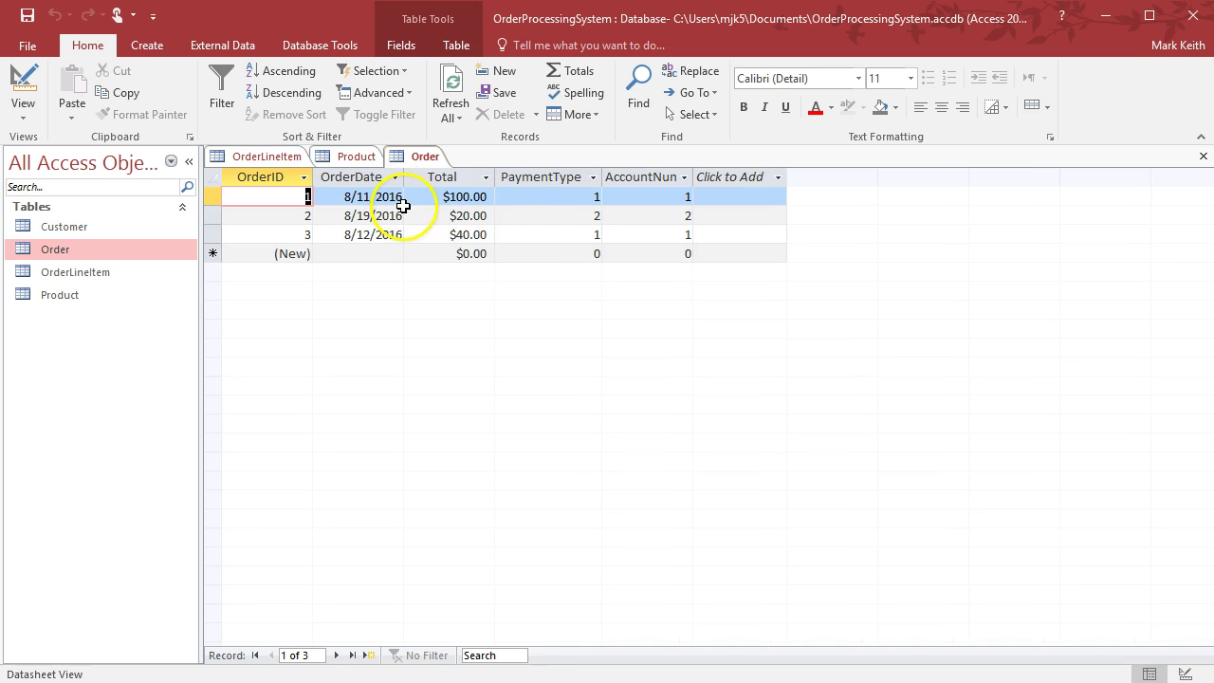
click(344, 156)
click(269, 155)
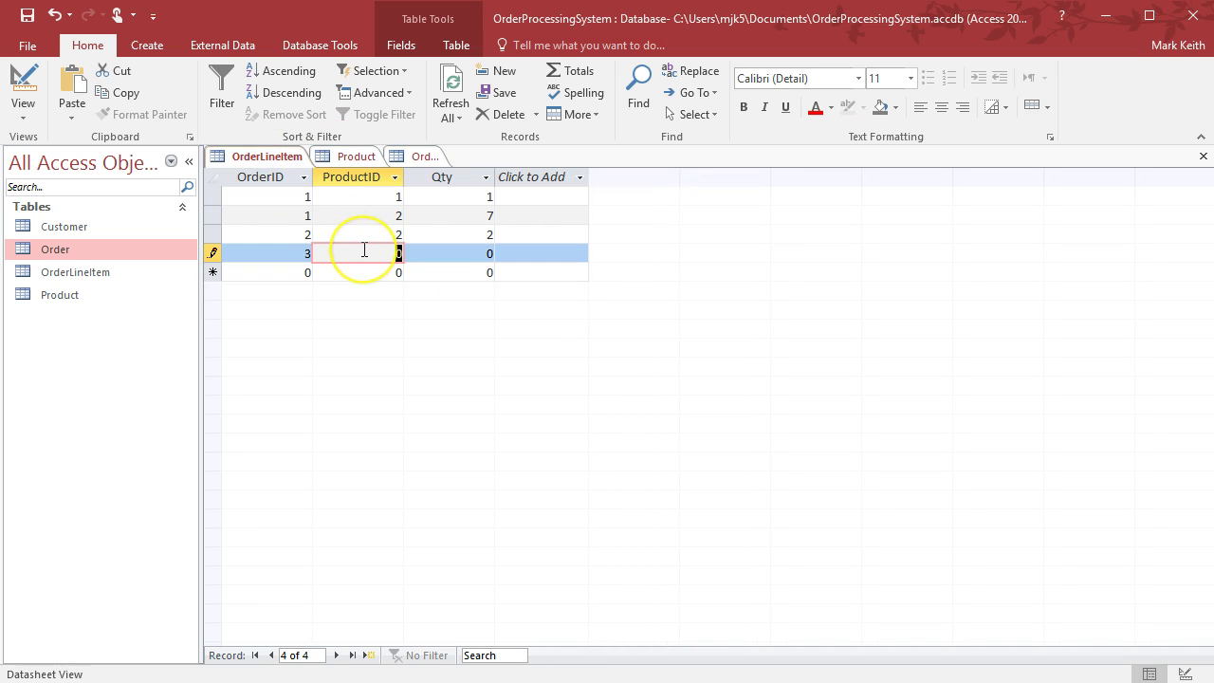
text(3)
key(Tab)
text(1)
key(Tab)
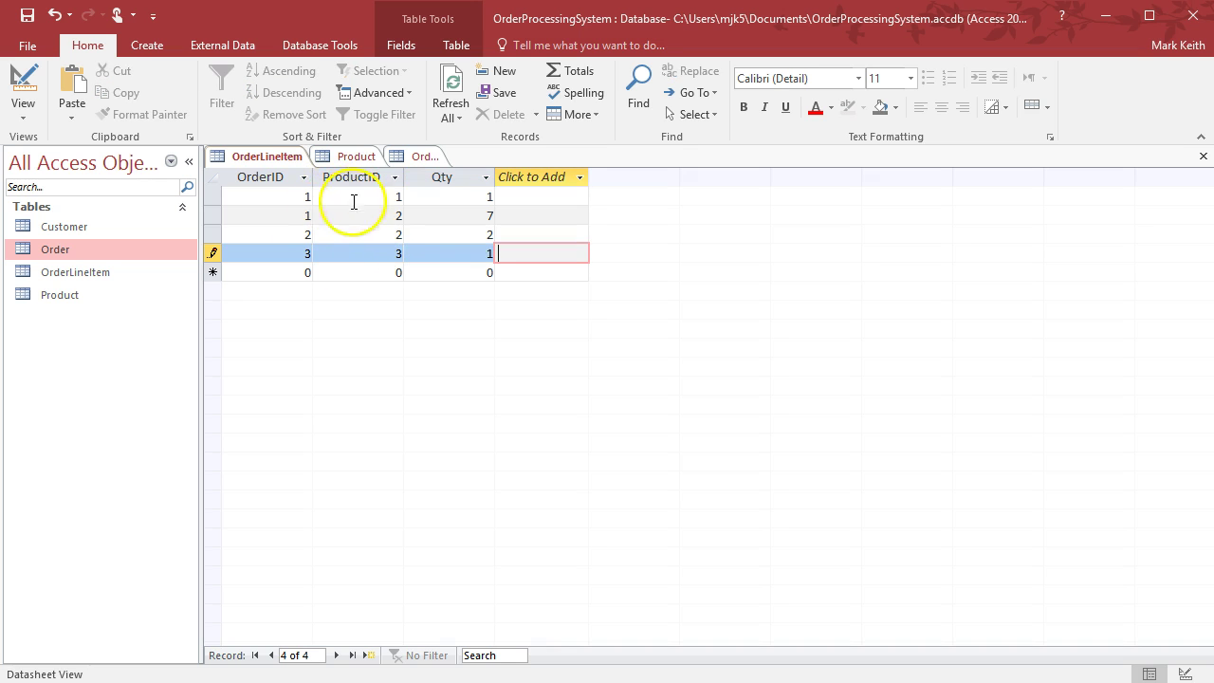
click(1203, 156)
Close the remaining tables and open the Relationships window from Database Tools
click(1203, 155)
click(1203, 155)
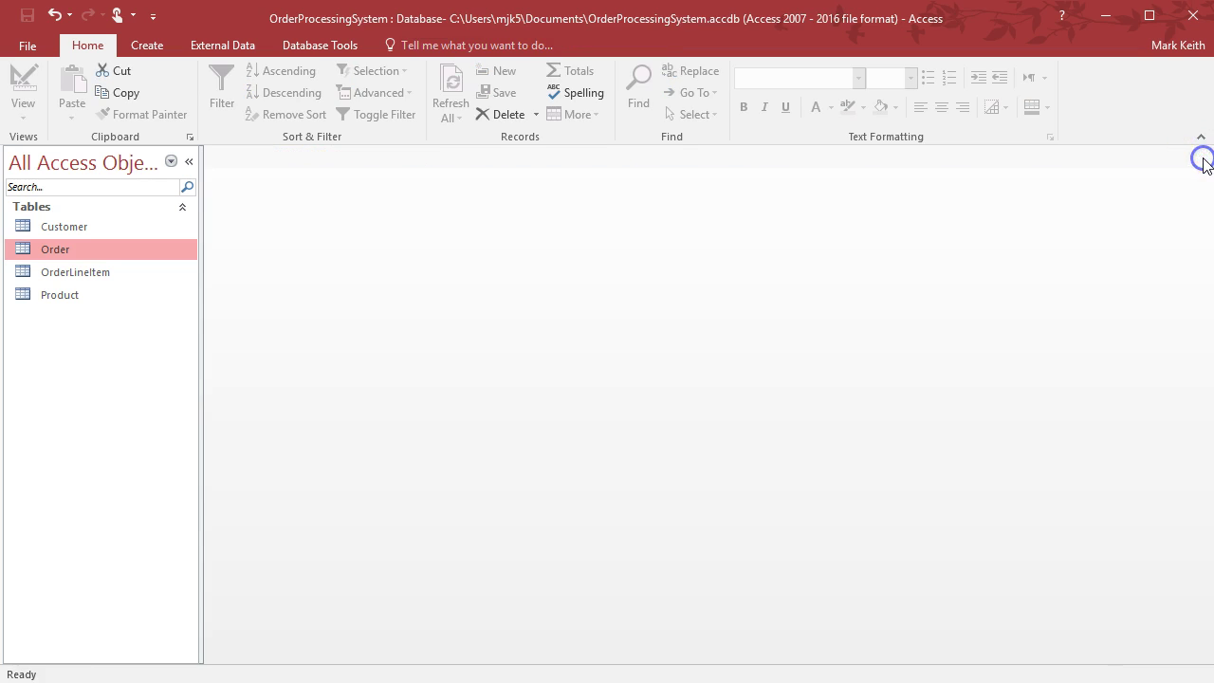
click(344, 50)
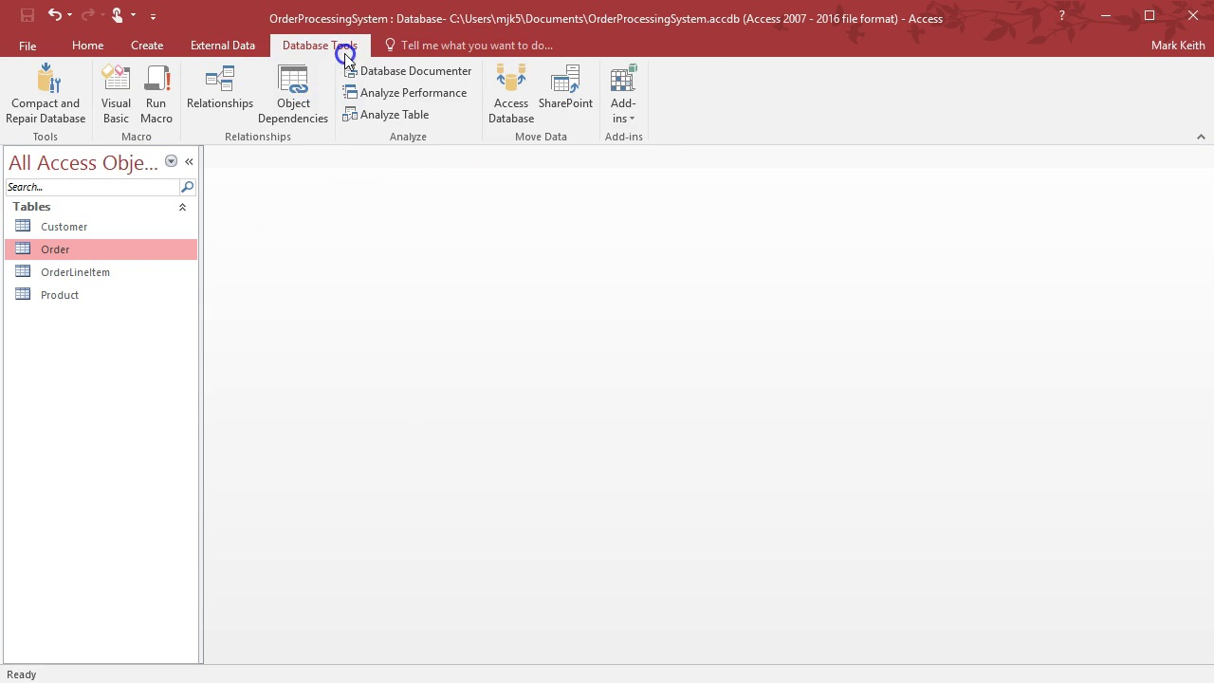
click(244, 93)
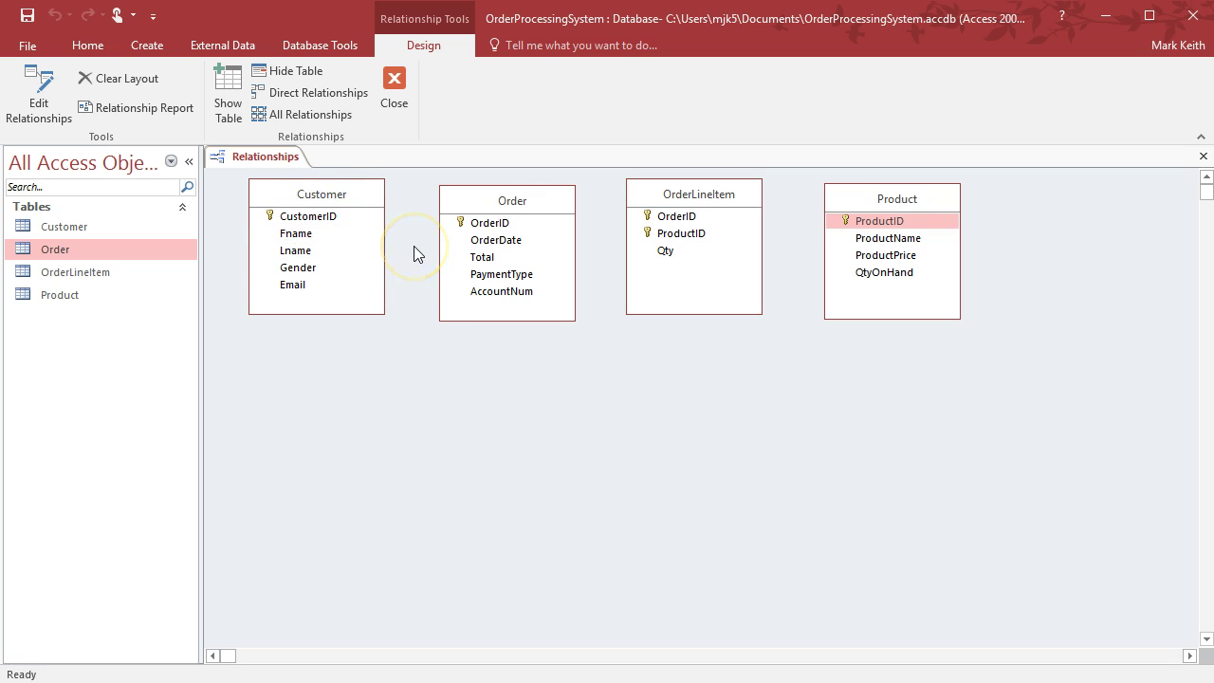
Select CustomerID in Customer and AccountNum in Order in the Relationships layout
click(326, 220)
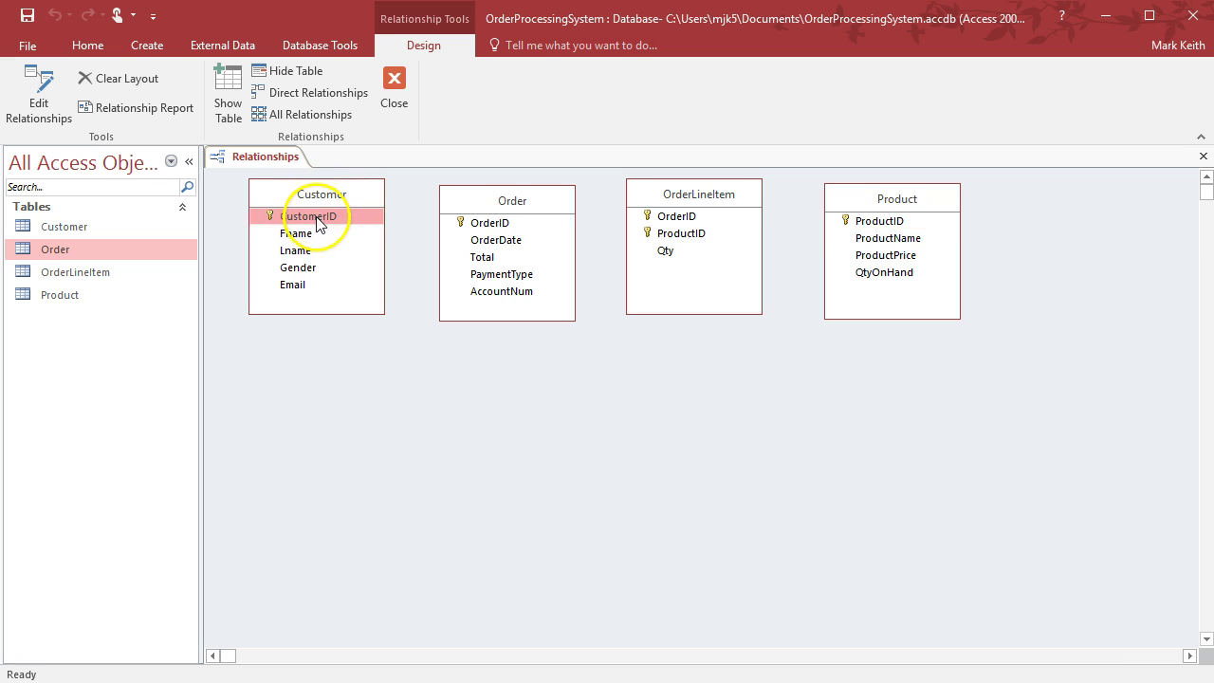
click(512, 294)
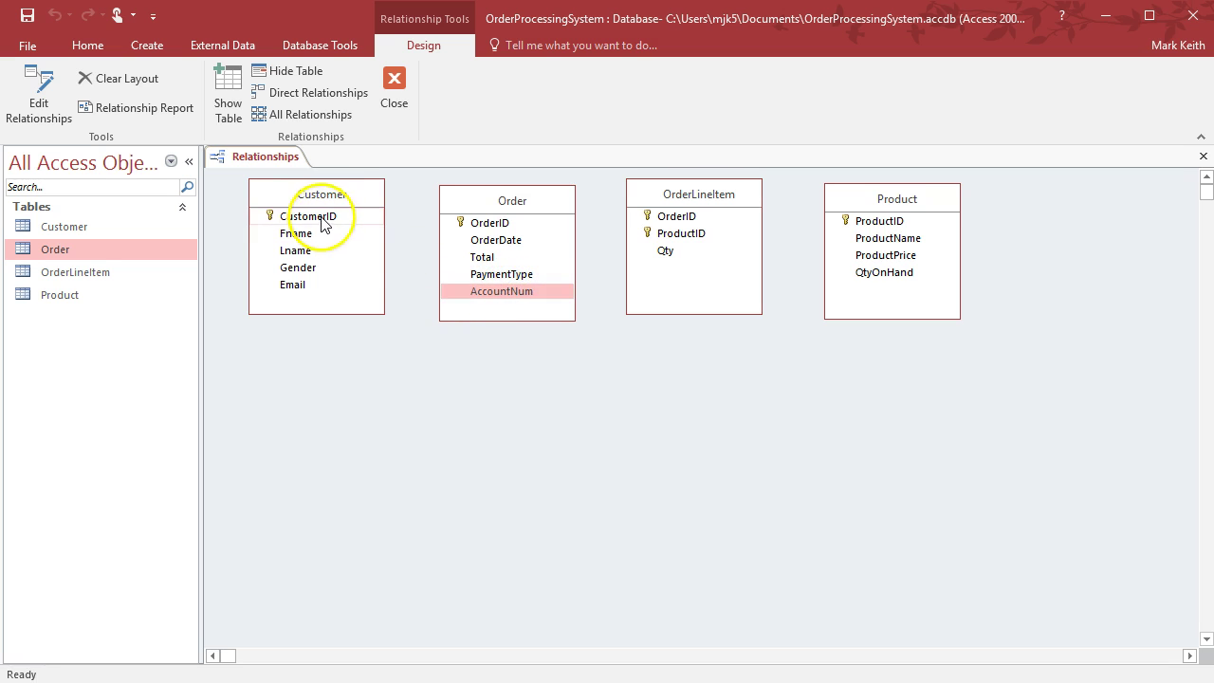
click(323, 219)
click(508, 292)
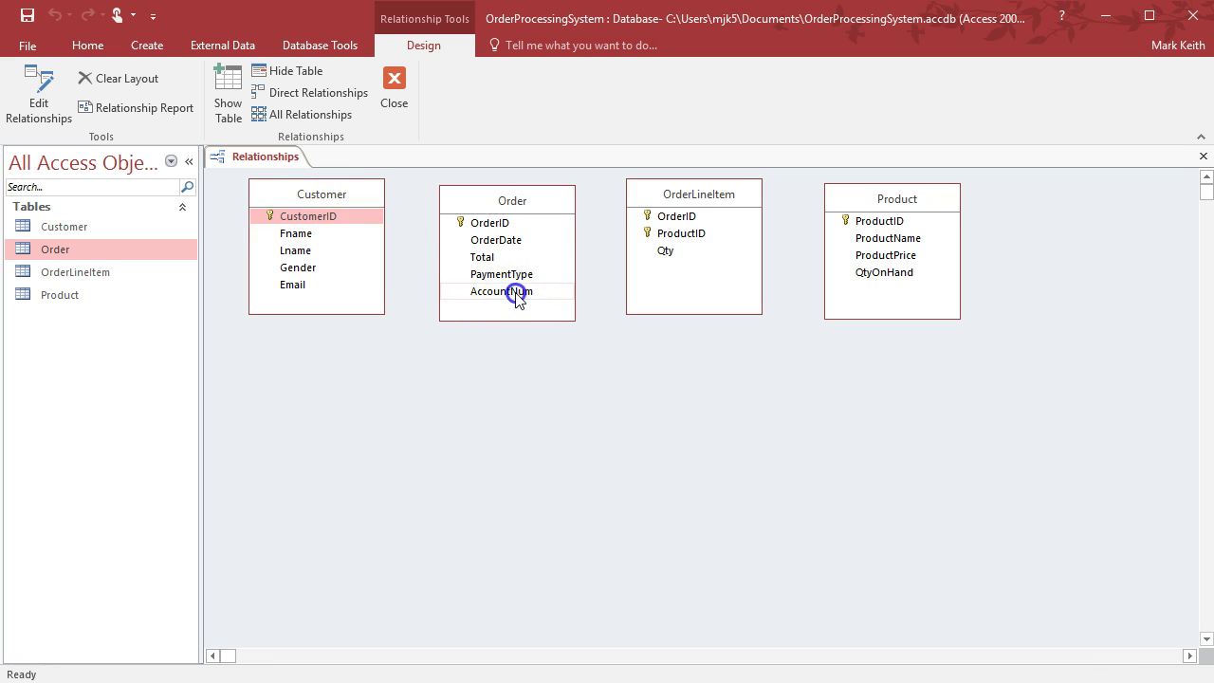
drag(326, 218, 490, 294)
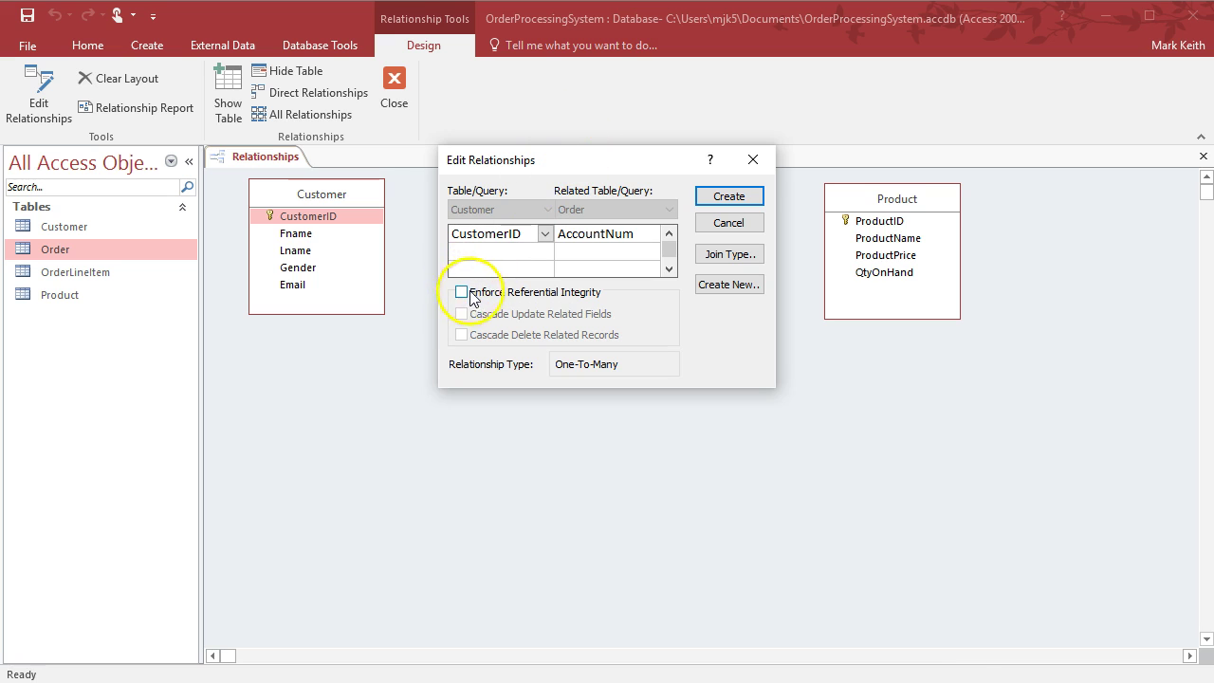
click(463, 295)
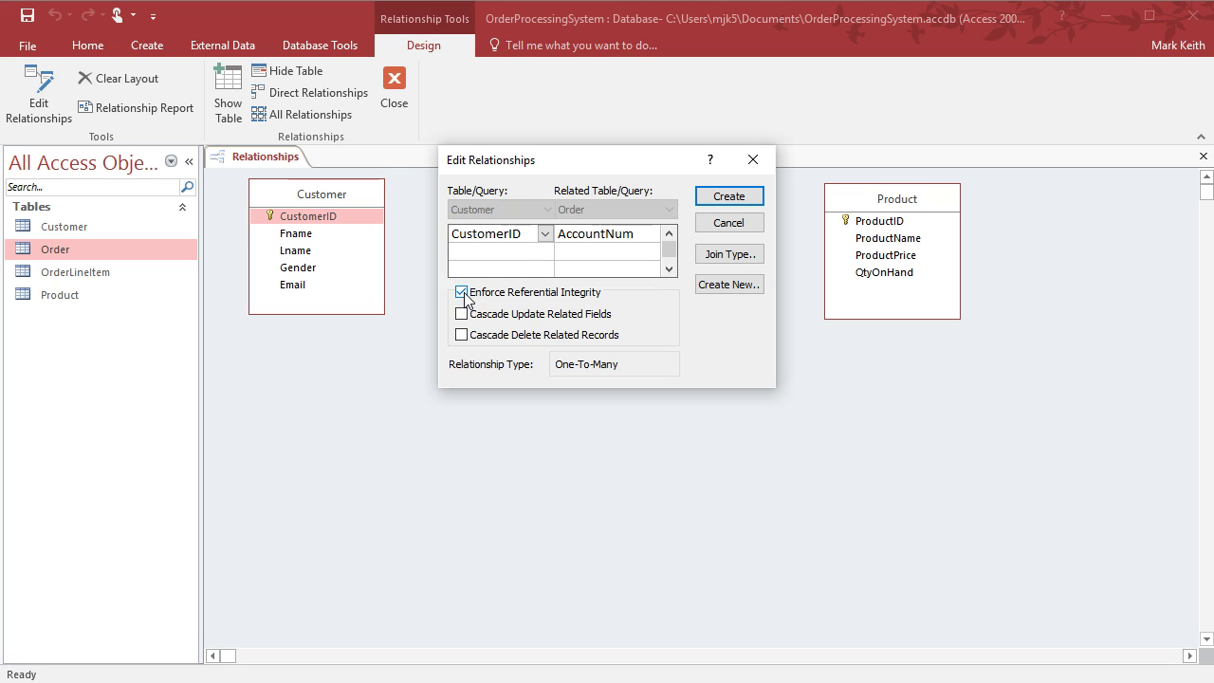
drag(564, 156, 739, 123)
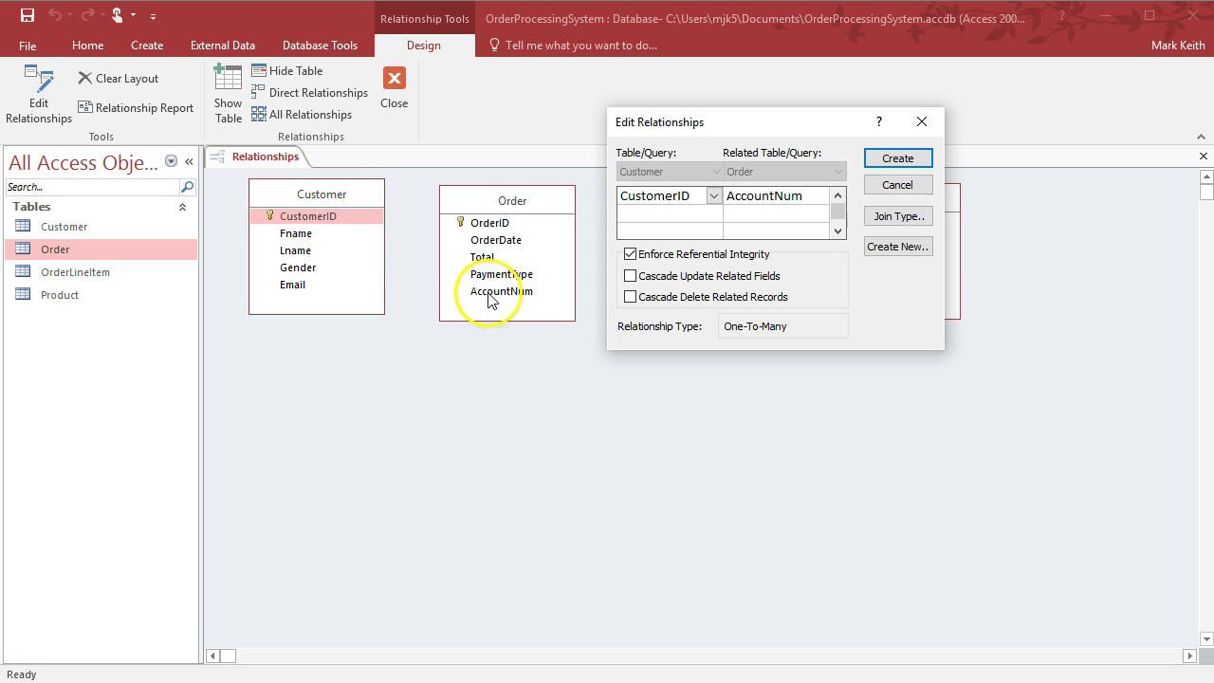
click(891, 158)
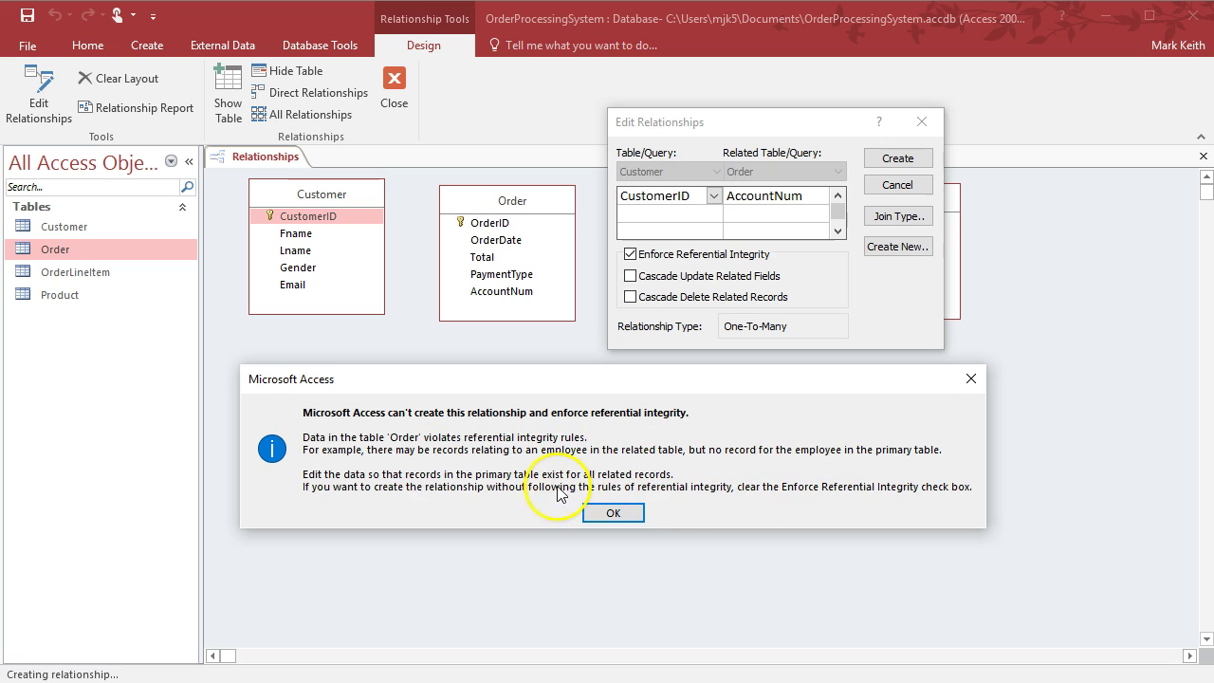
click(614, 512)
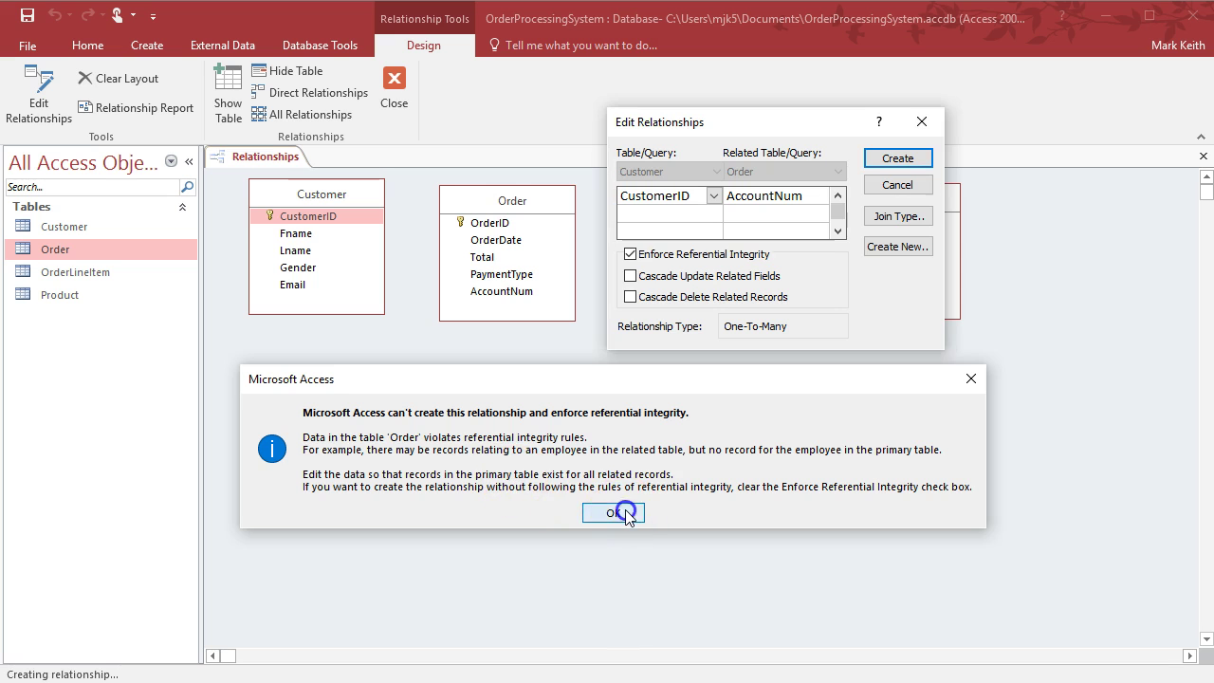
click(922, 123)
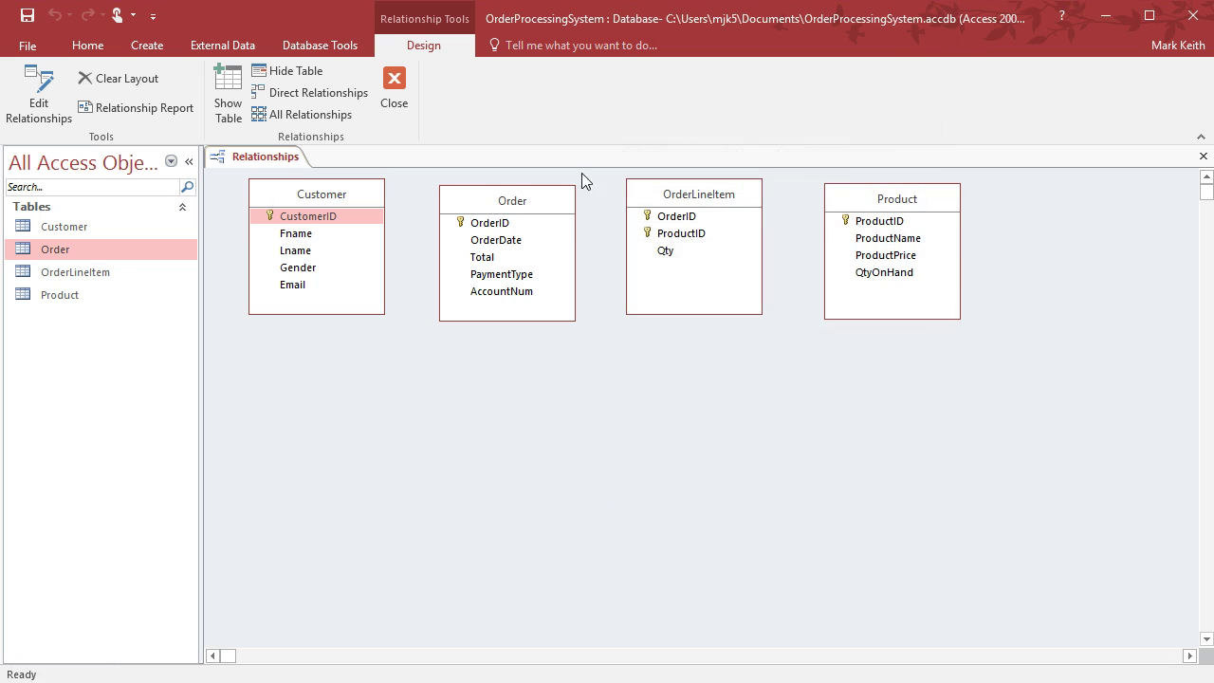
Open Customer and Order, review each order's AccountNum and widen that column
double_click(65, 232)
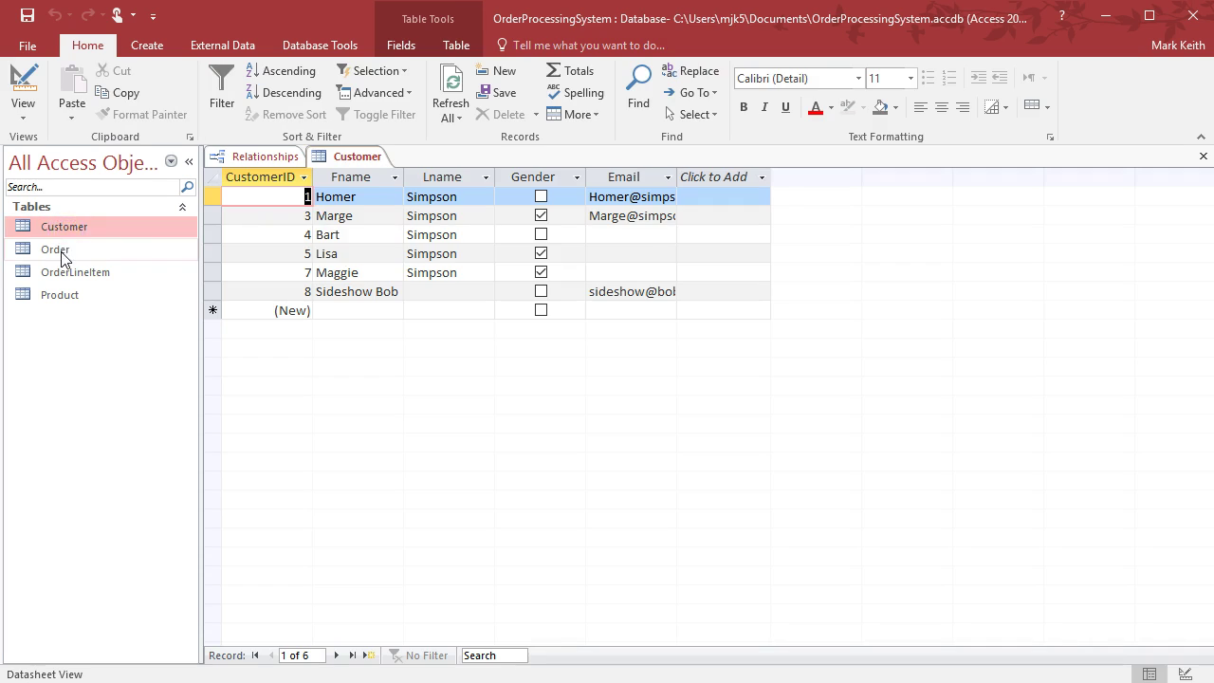
double_click(59, 250)
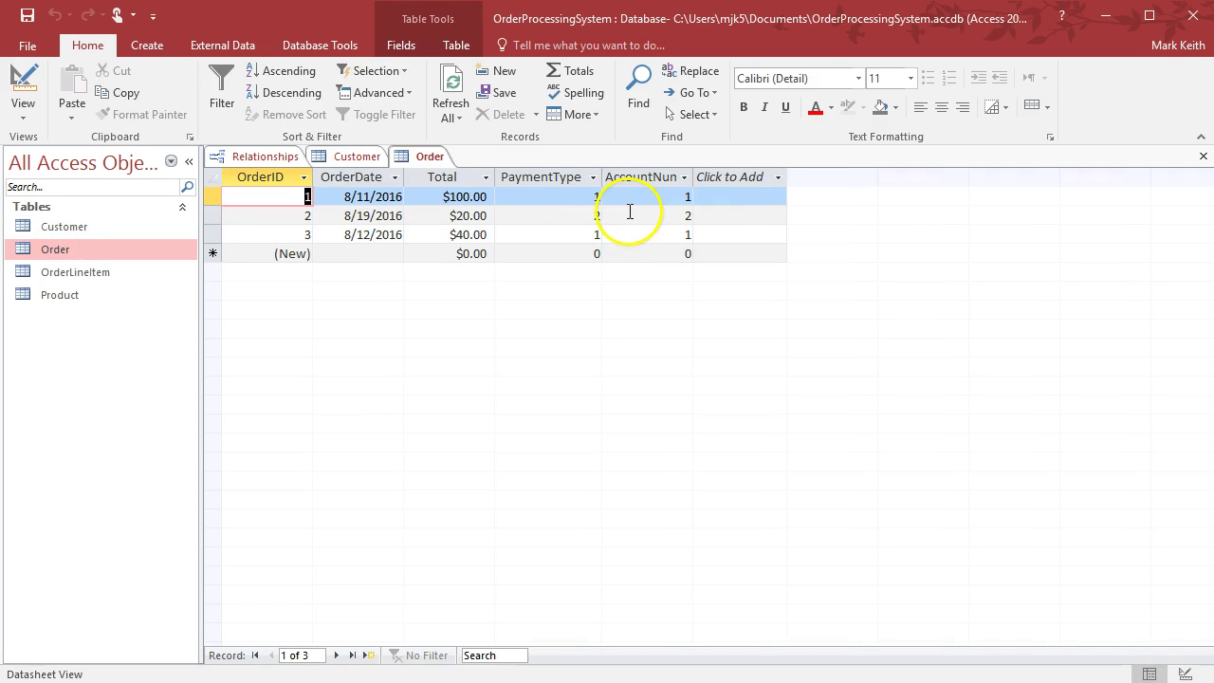
click(658, 198)
click(658, 220)
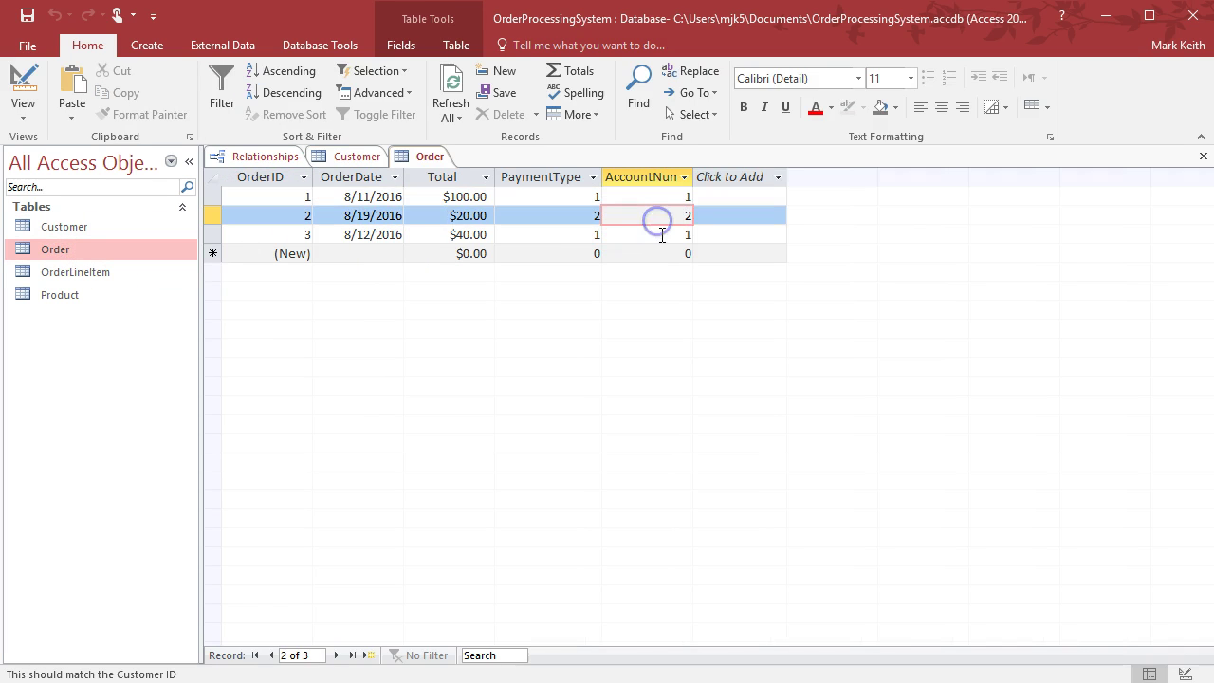
click(662, 236)
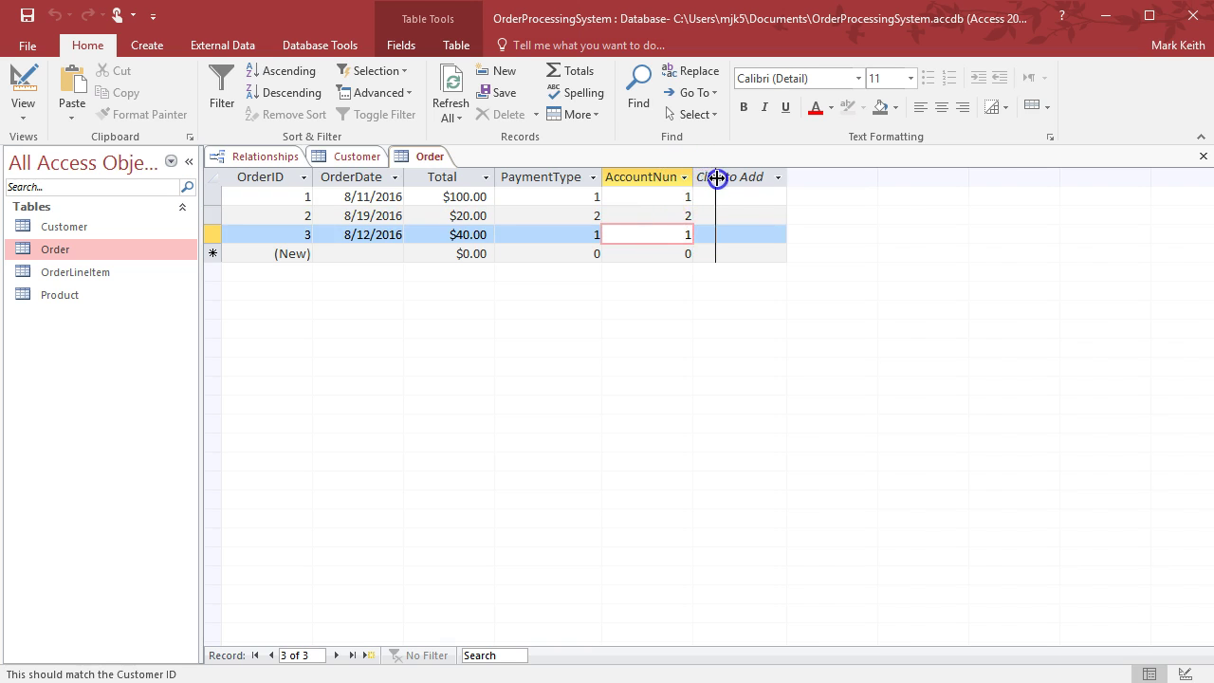
double_click(718, 177)
click(658, 313)
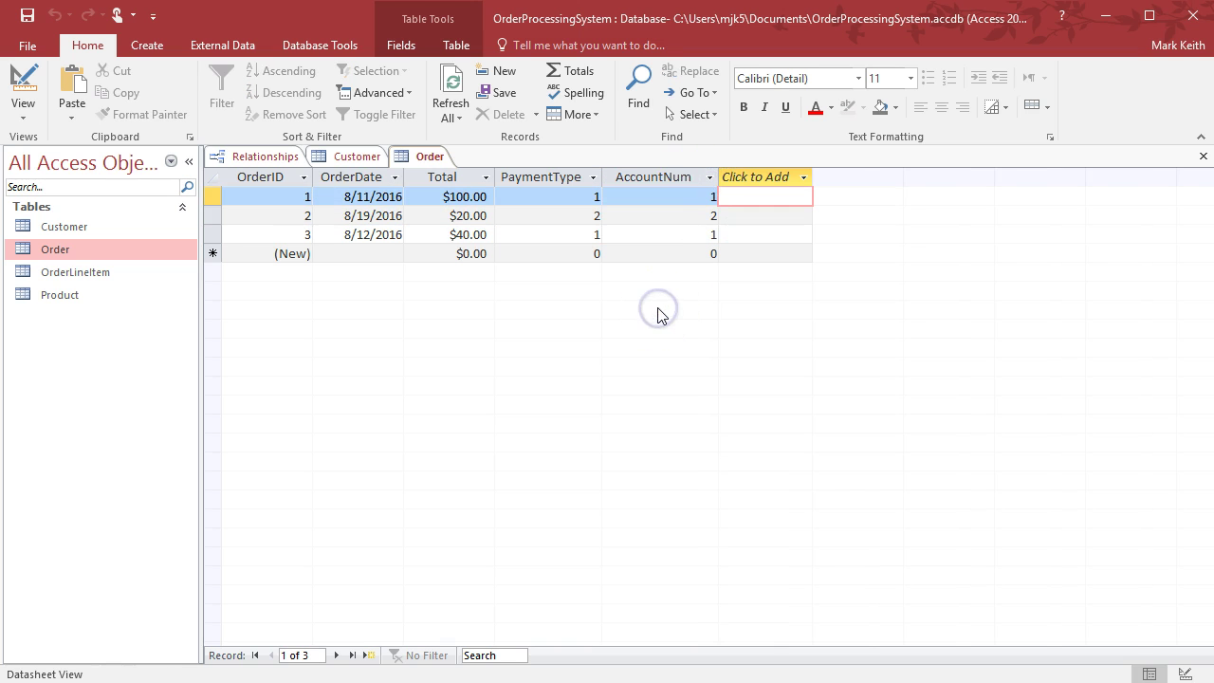
Change order 2's AccountNum to 3 to match a customer, then close Order saving its layout
click(355, 158)
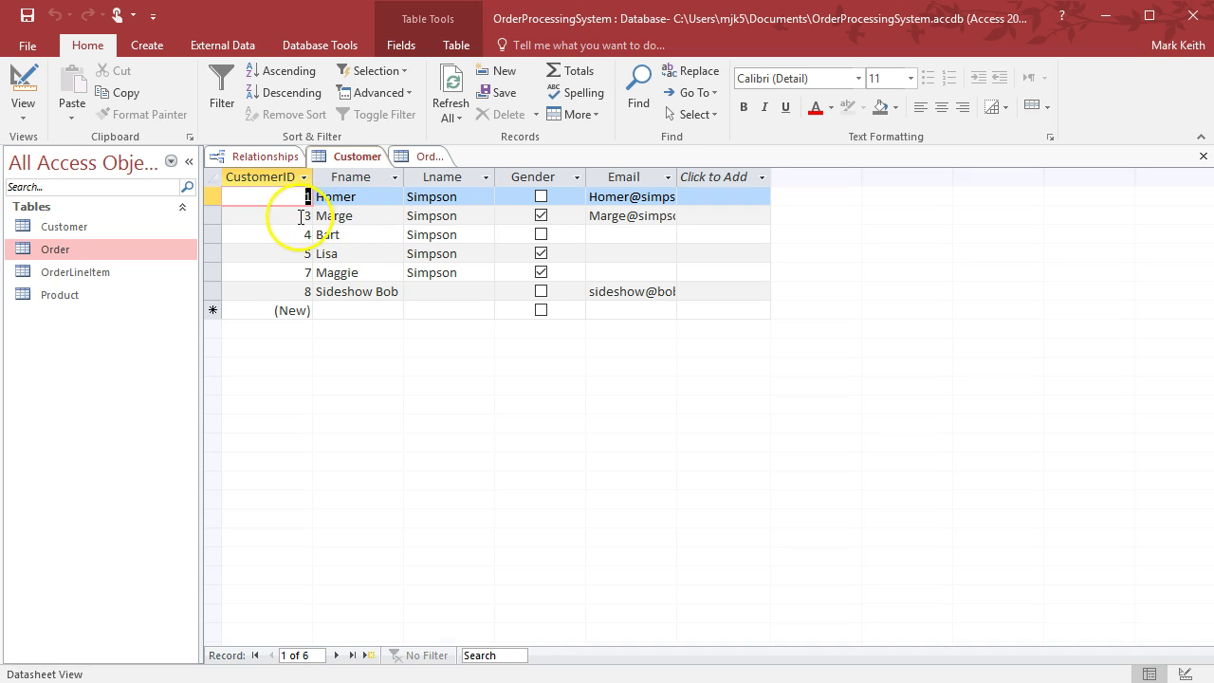
click(422, 156)
click(687, 219)
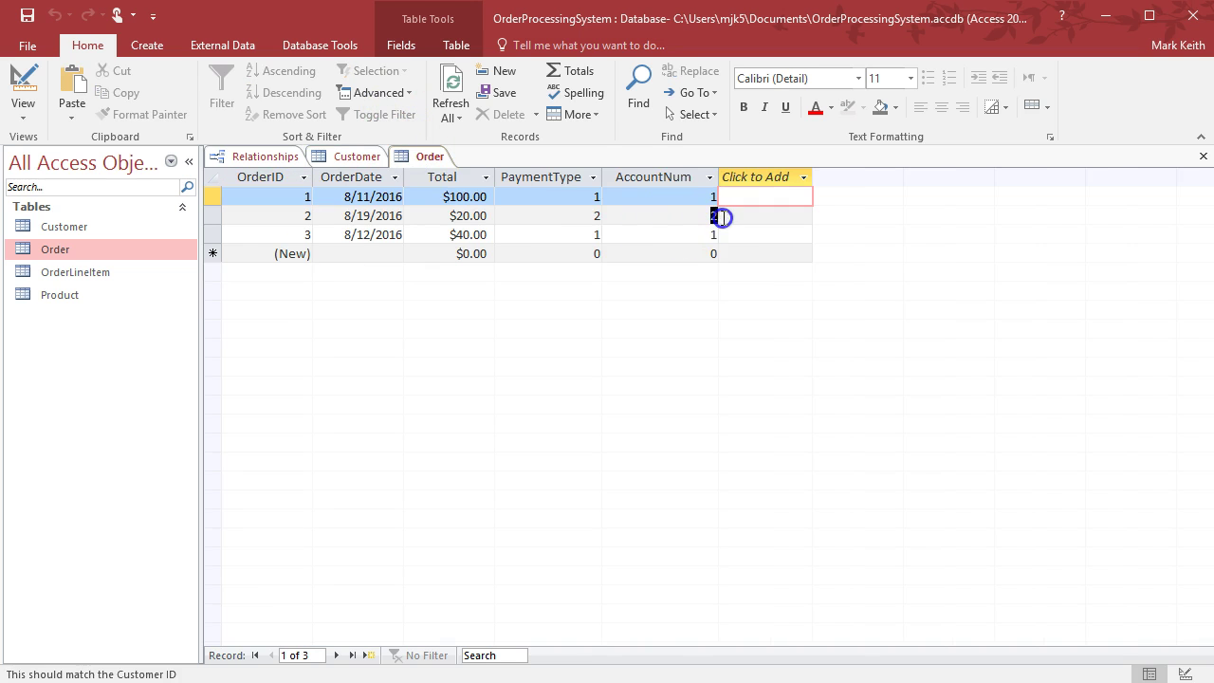
text(3)
key(Down)
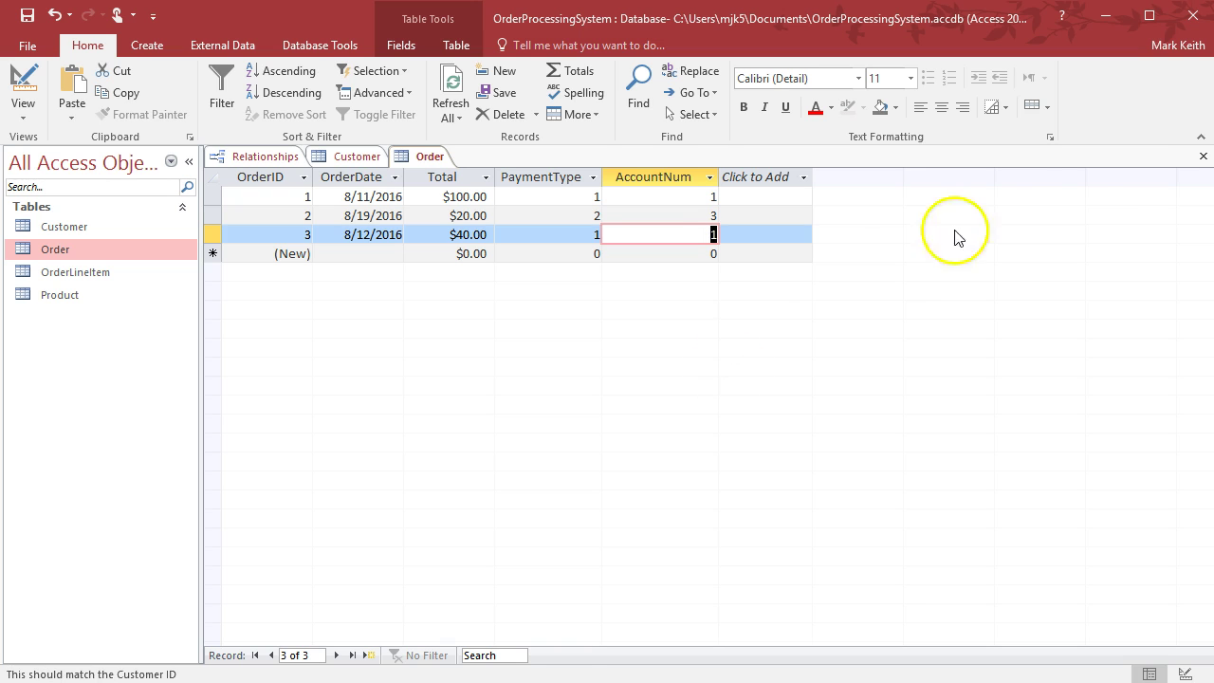
click(1203, 155)
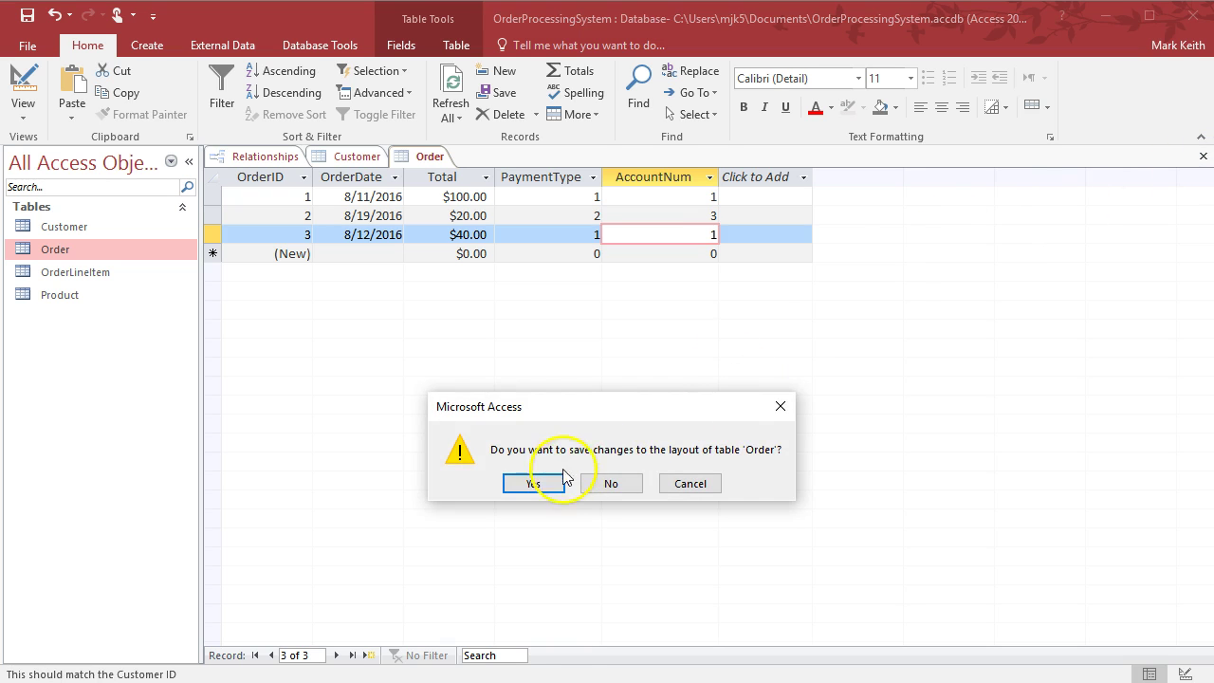
click(537, 483)
Close Customer and link CustomerID to Order's AccountNum with referential integrity enforced
click(1203, 156)
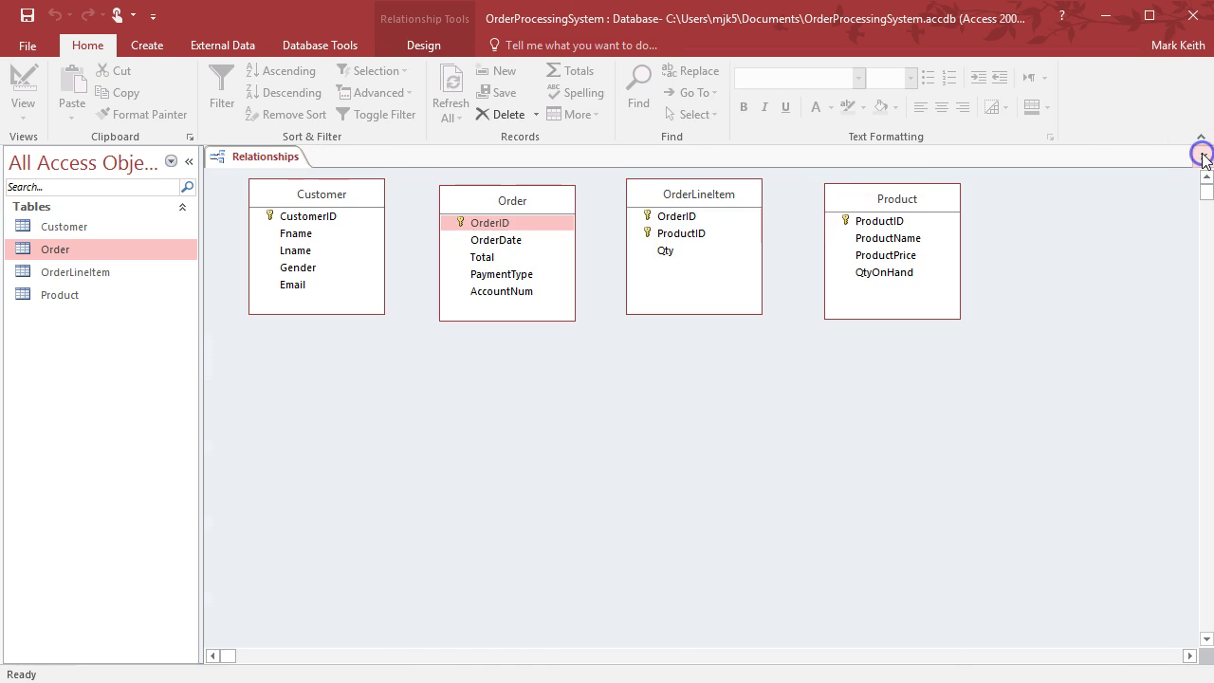
drag(327, 219, 503, 294)
click(493, 292)
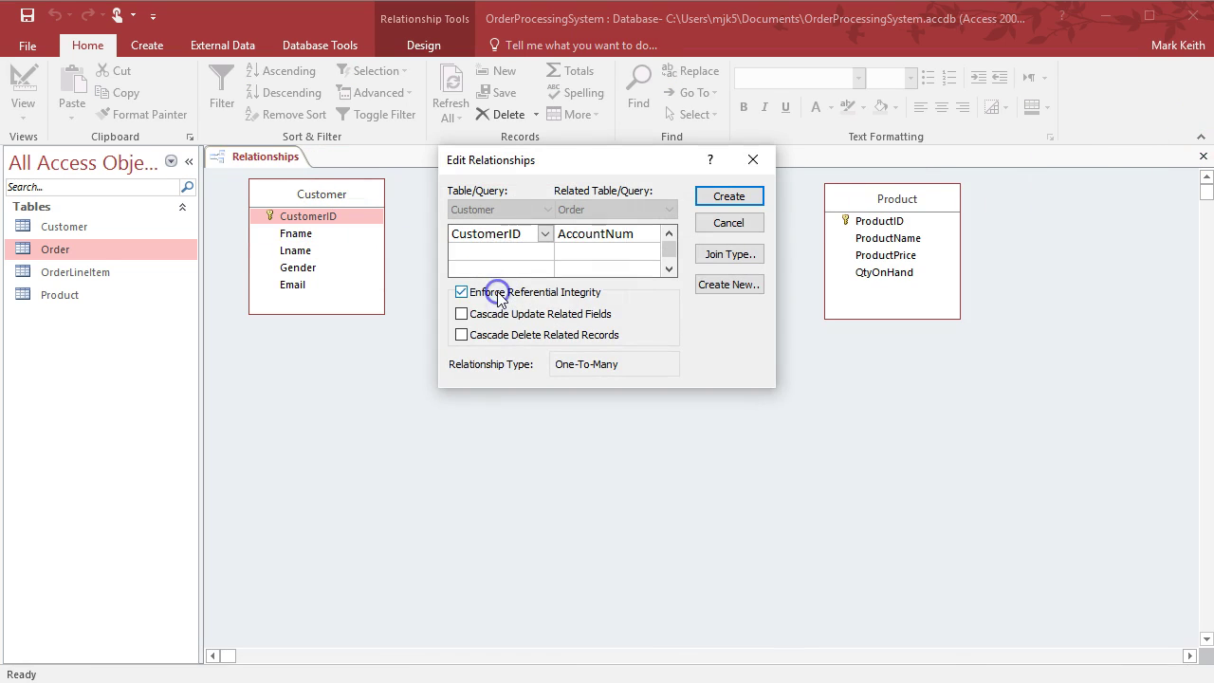
click(728, 202)
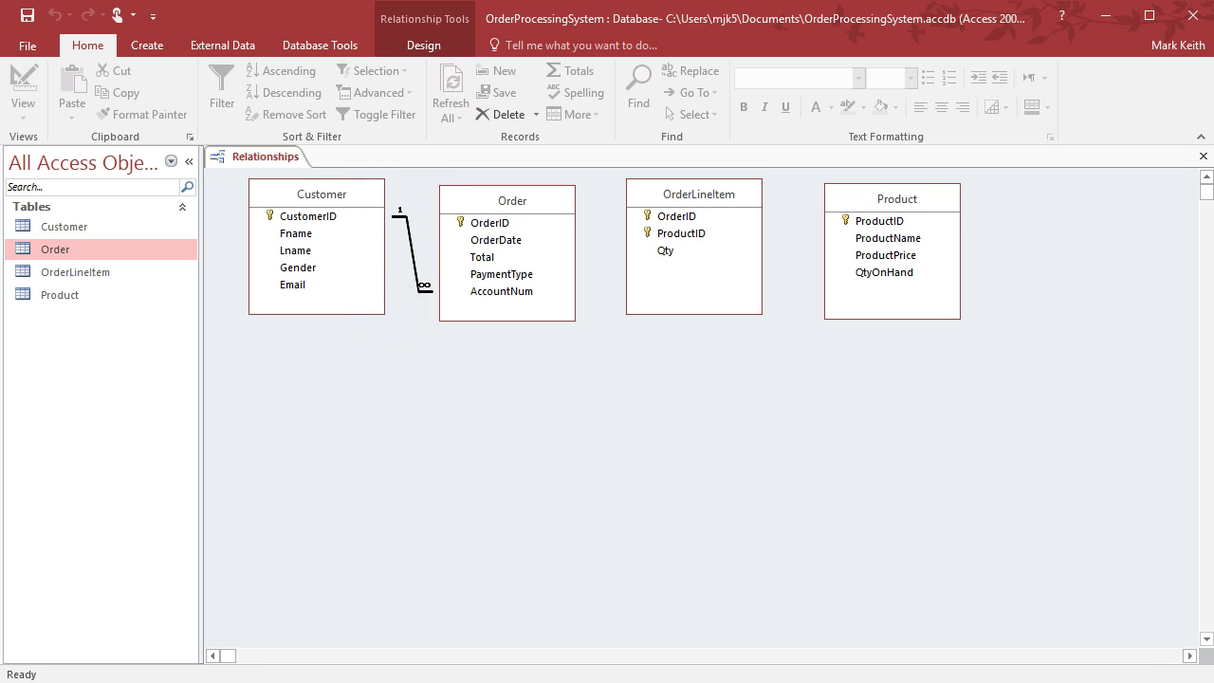
key(alt+Tab)
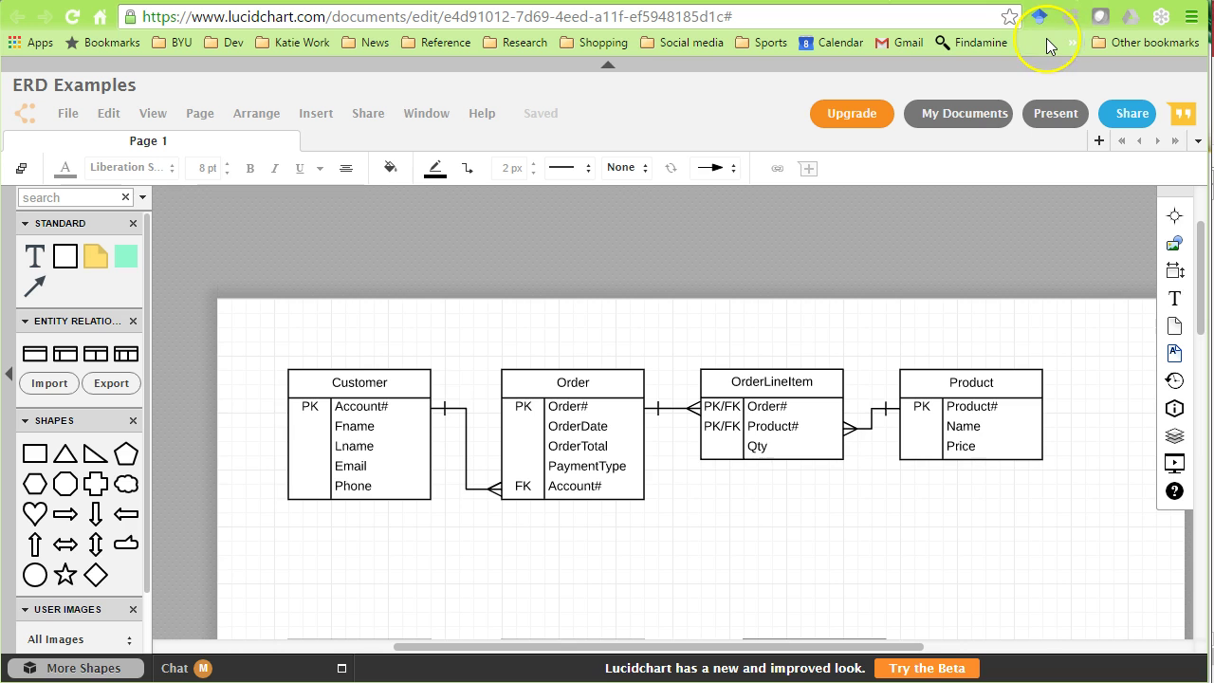
key(alt+Tab)
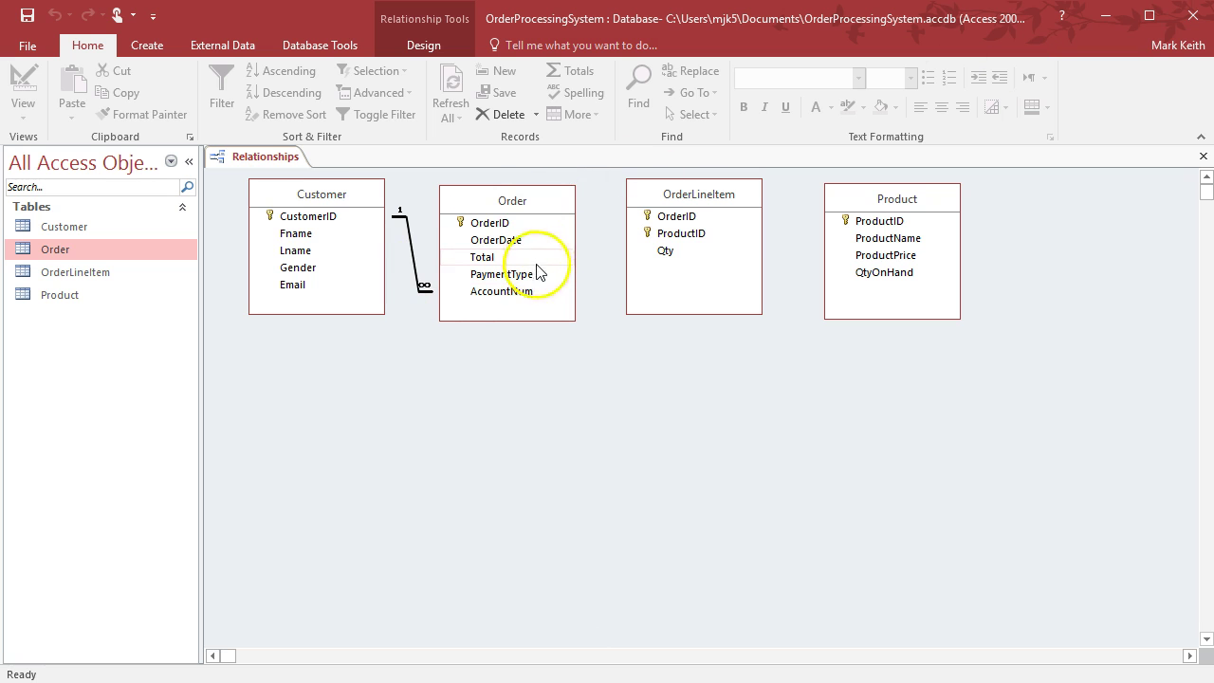
Join Order's OrderID to OrderLineItem's OrderID with referential integrity enforced
drag(489, 225, 672, 225)
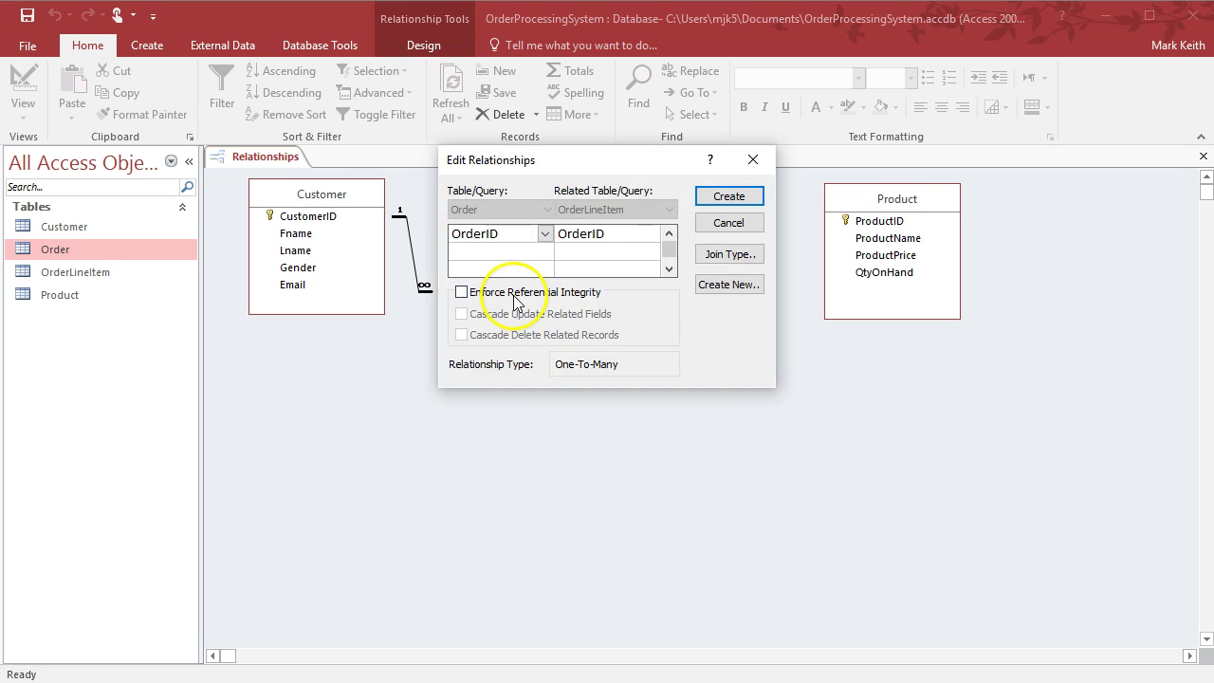
click(492, 291)
click(730, 197)
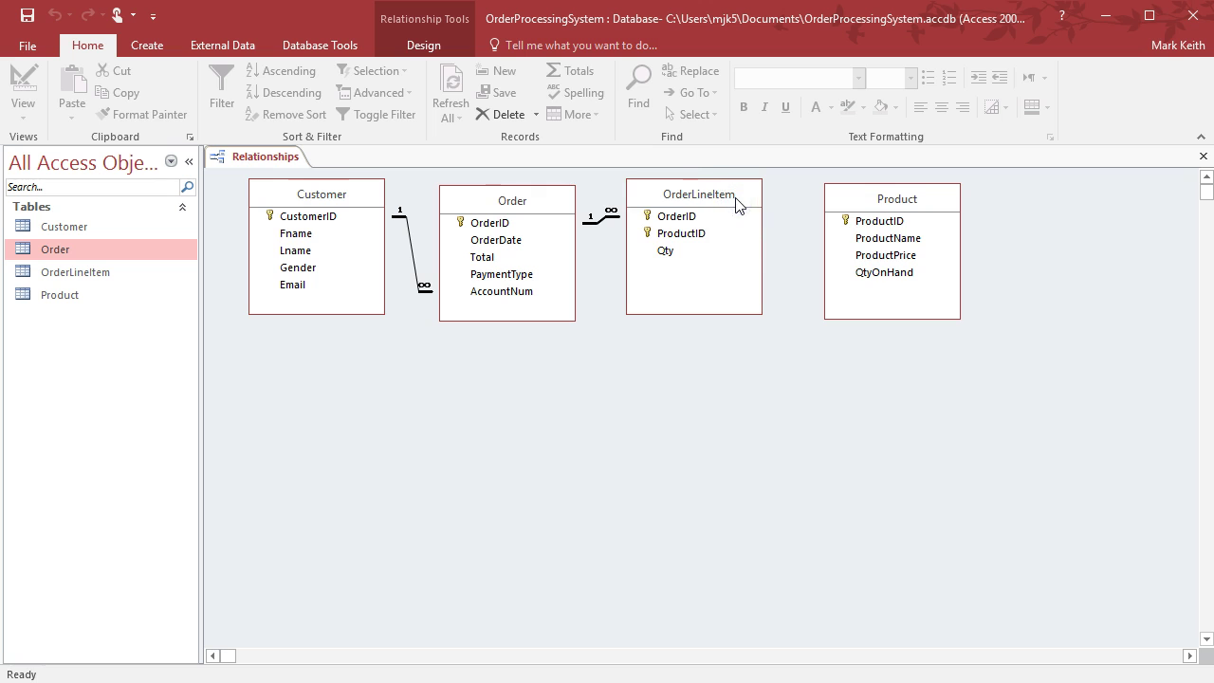
Join Product's ProductID to OrderLineItem's ProductID with referential integrity, then save the relationships
drag(879, 228, 770, 222)
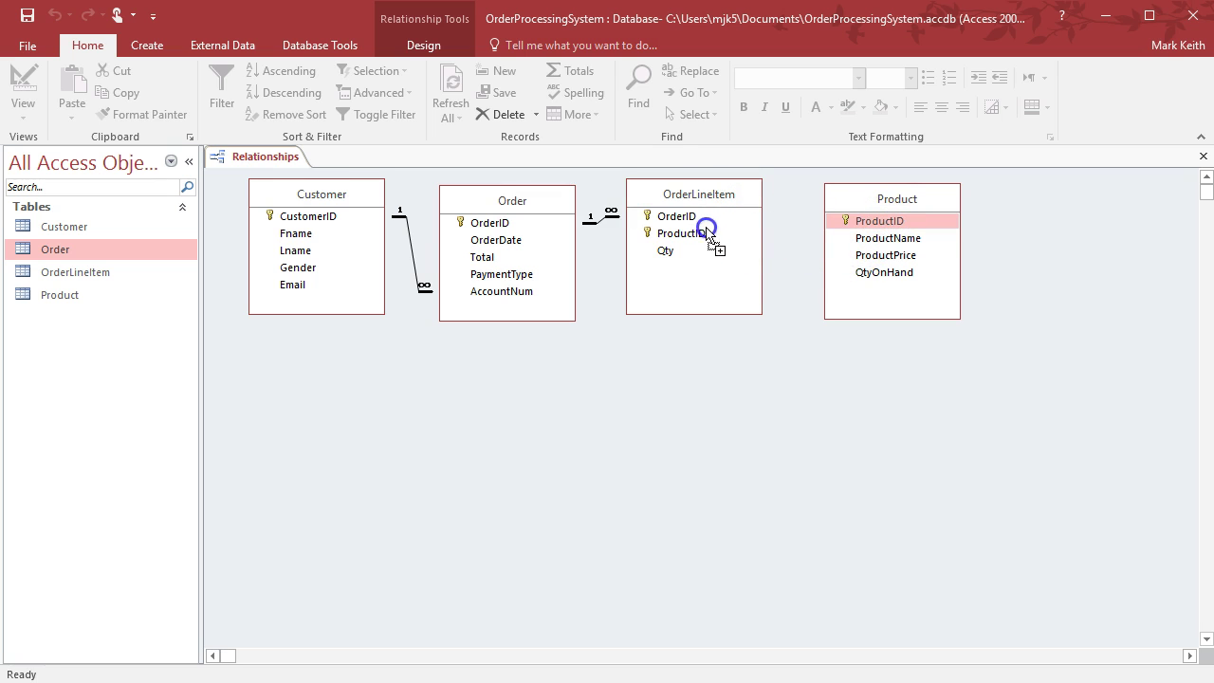
drag(702, 239, 702, 239)
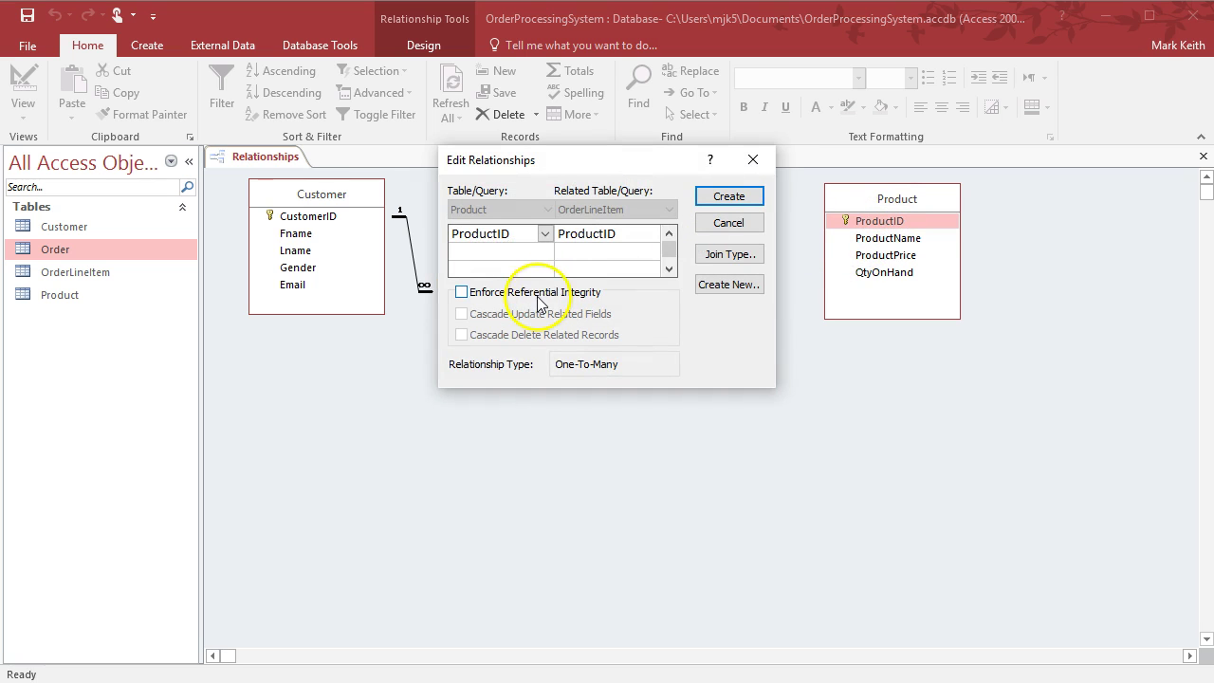
click(519, 294)
click(729, 196)
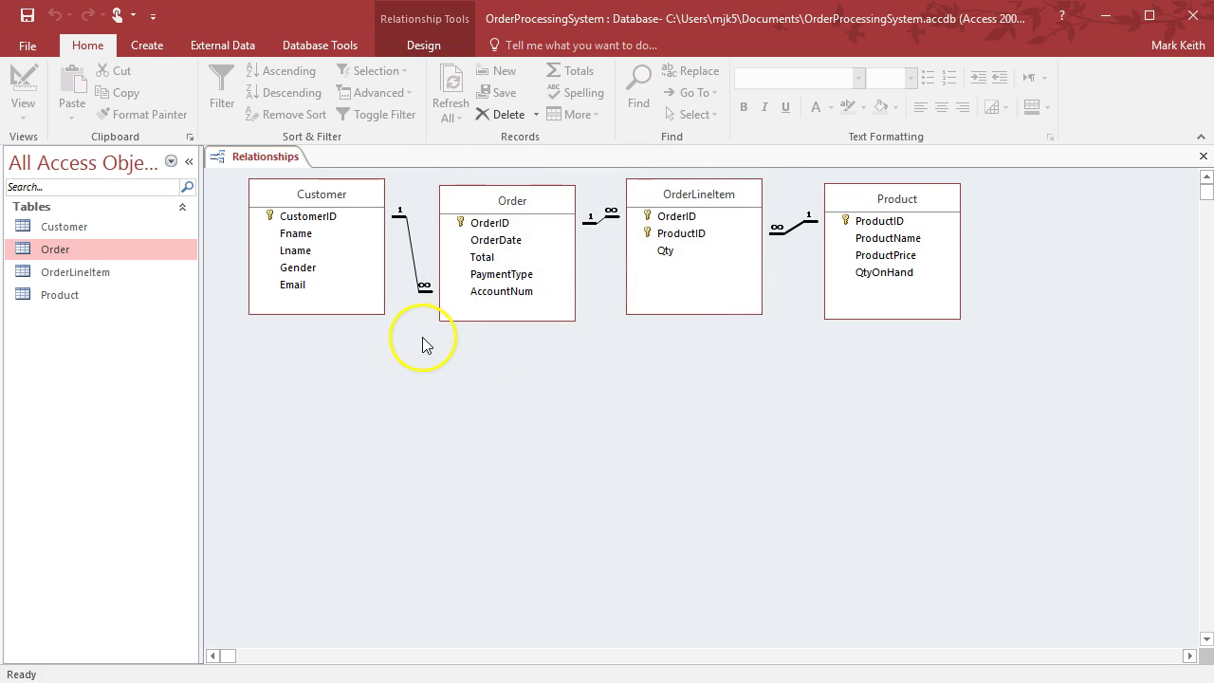
click(23, 17)
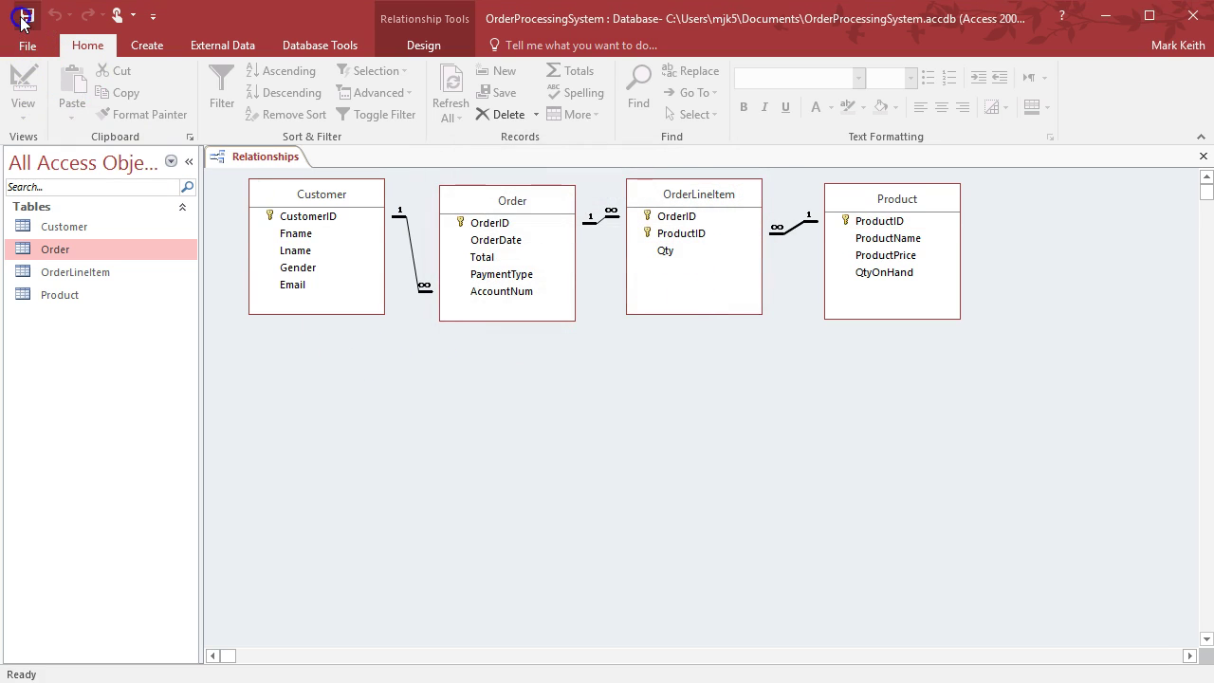
click(399, 393)
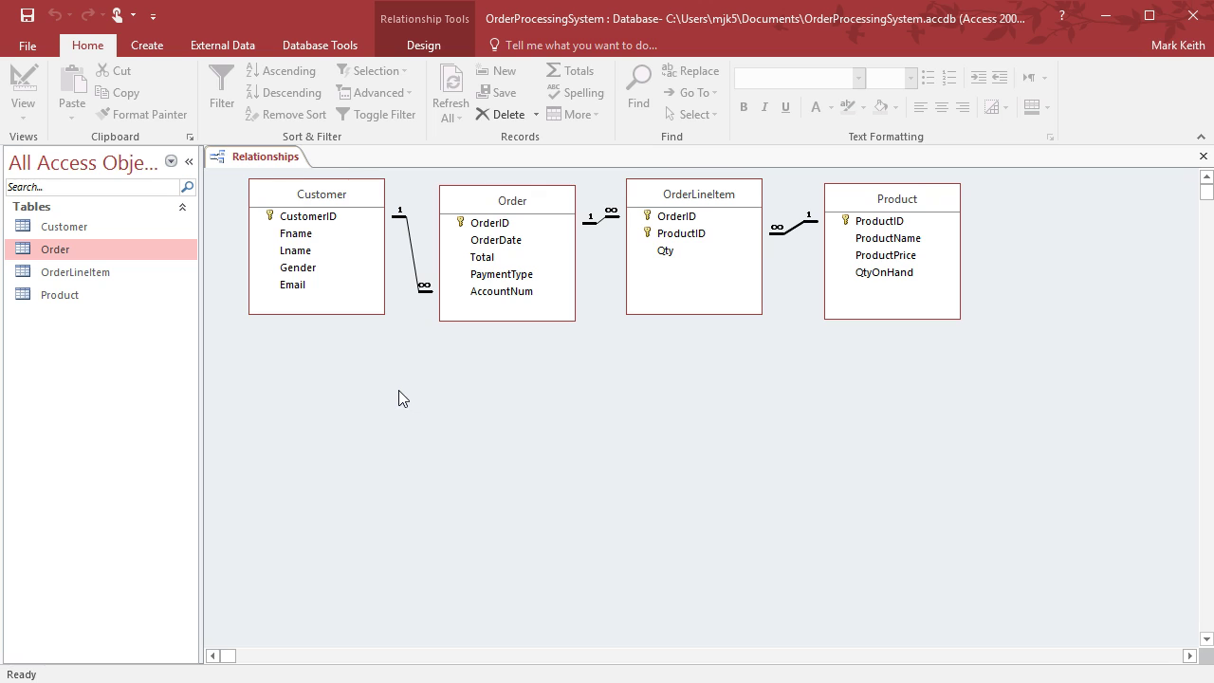
Open the Customer table and expand the order subdatasheets of customers 1, 3, 4, 5 and 7
click(1202, 157)
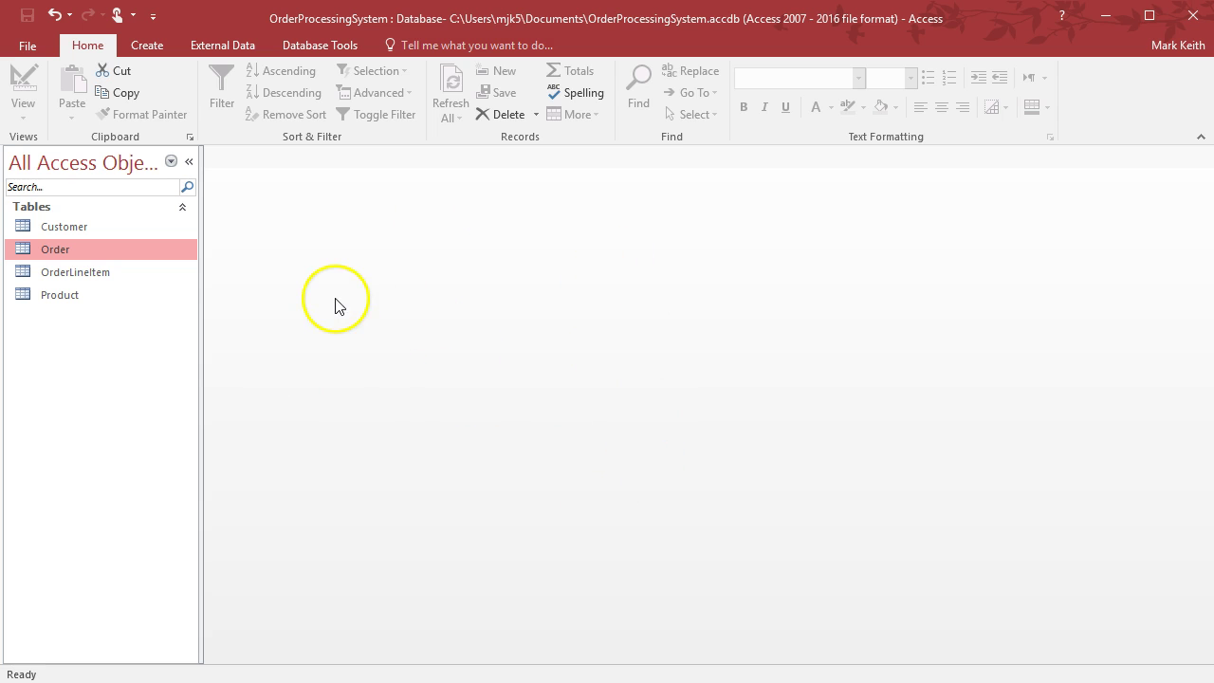
double_click(57, 228)
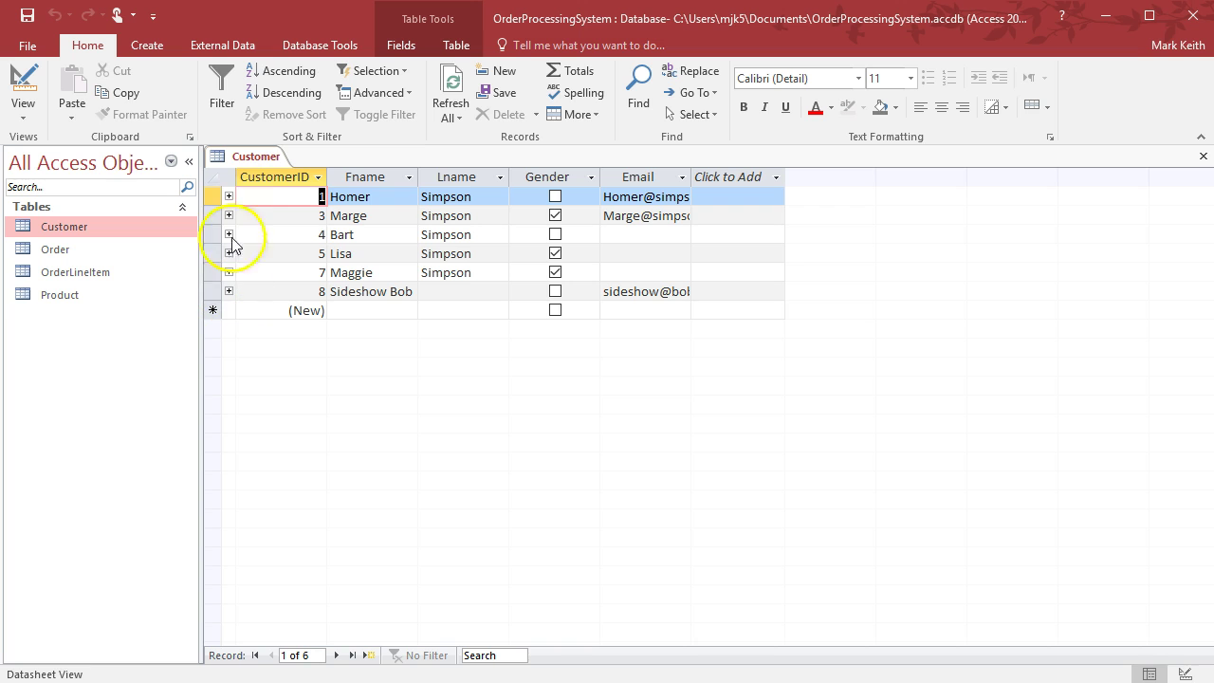
click(229, 197)
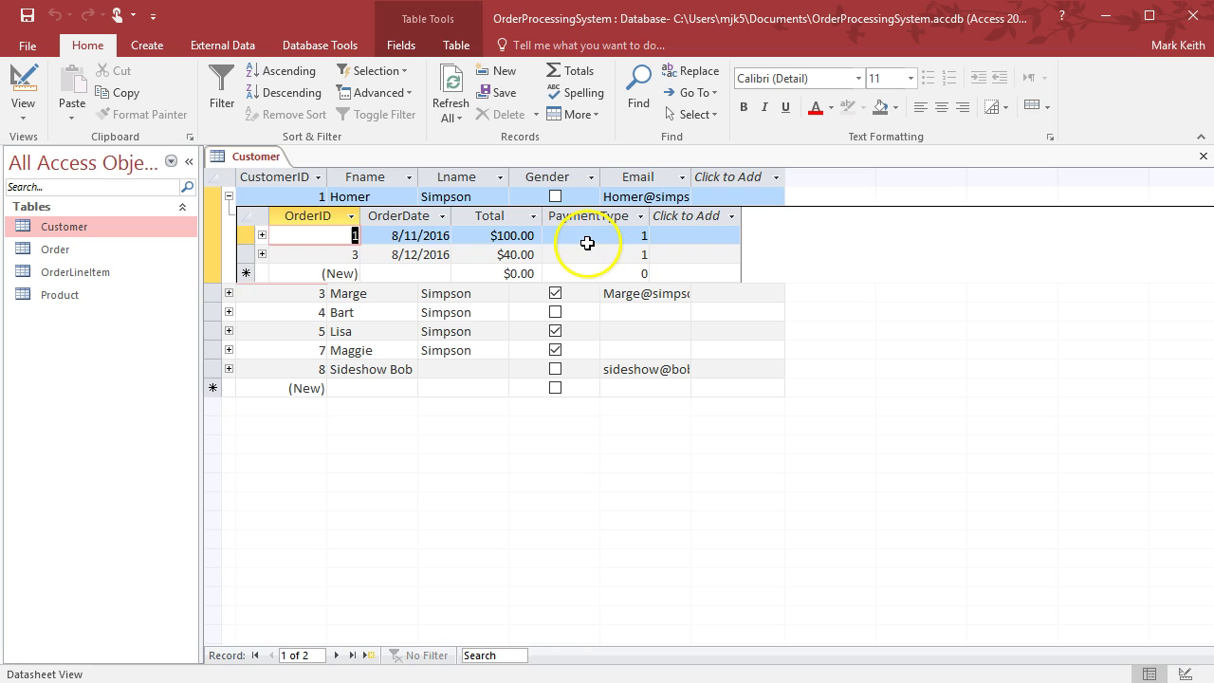
click(229, 293)
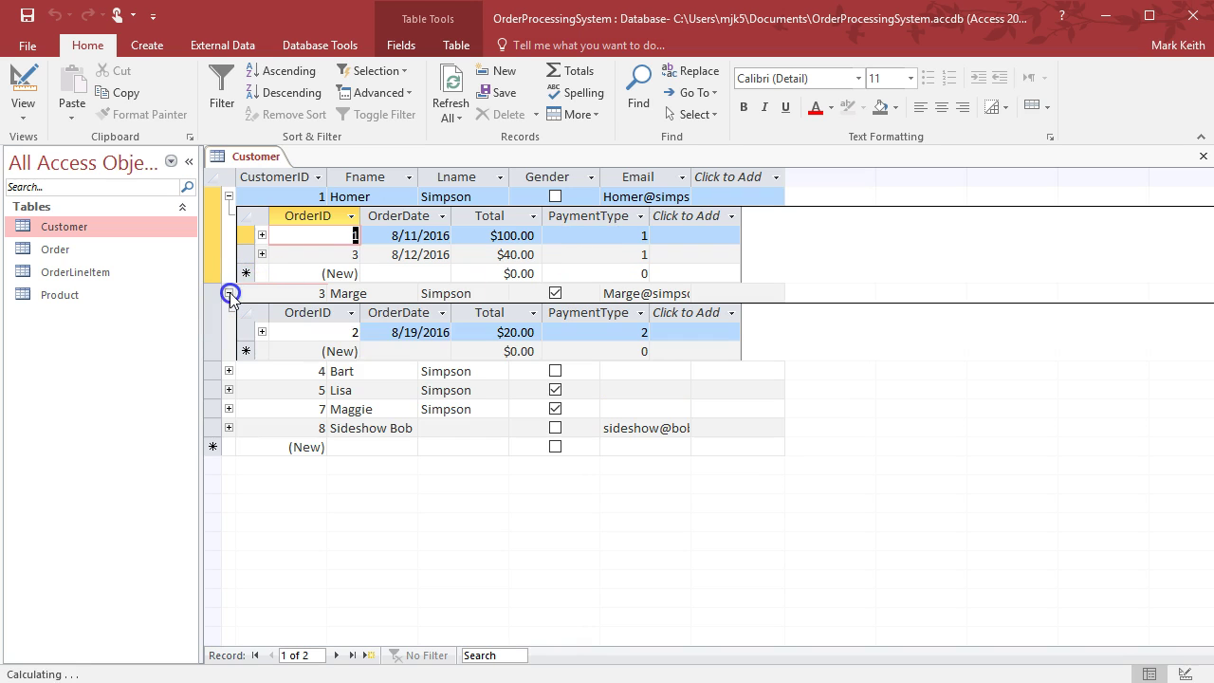
click(228, 371)
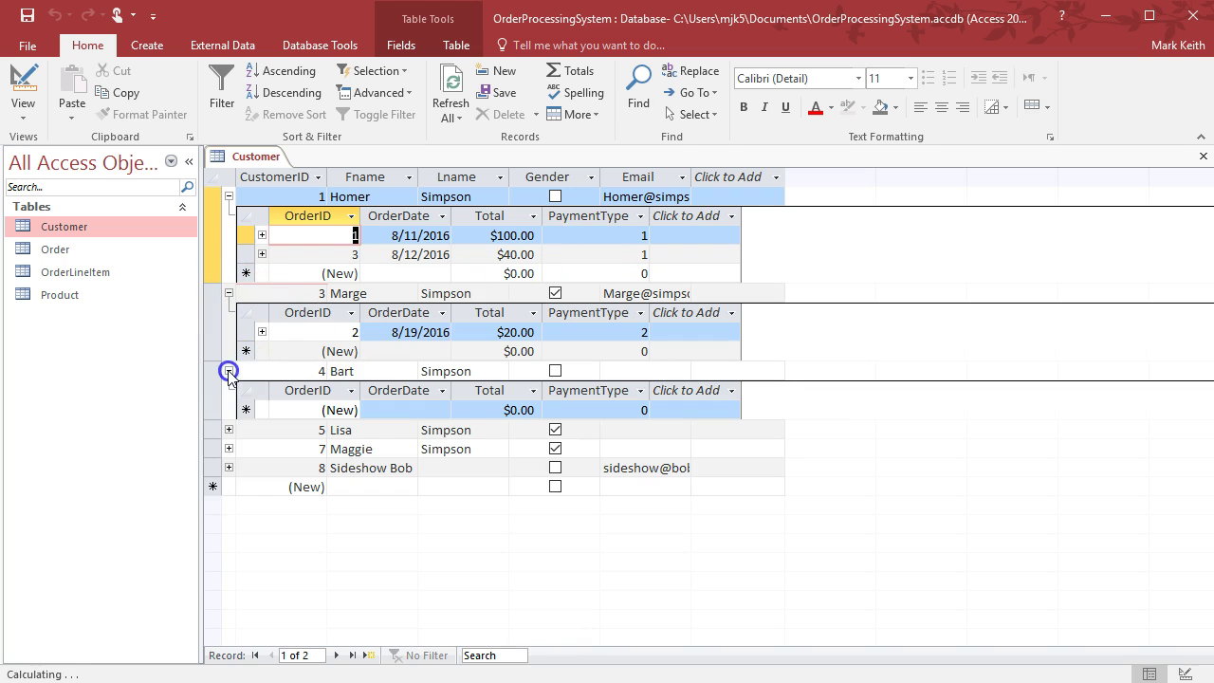
click(228, 430)
click(228, 488)
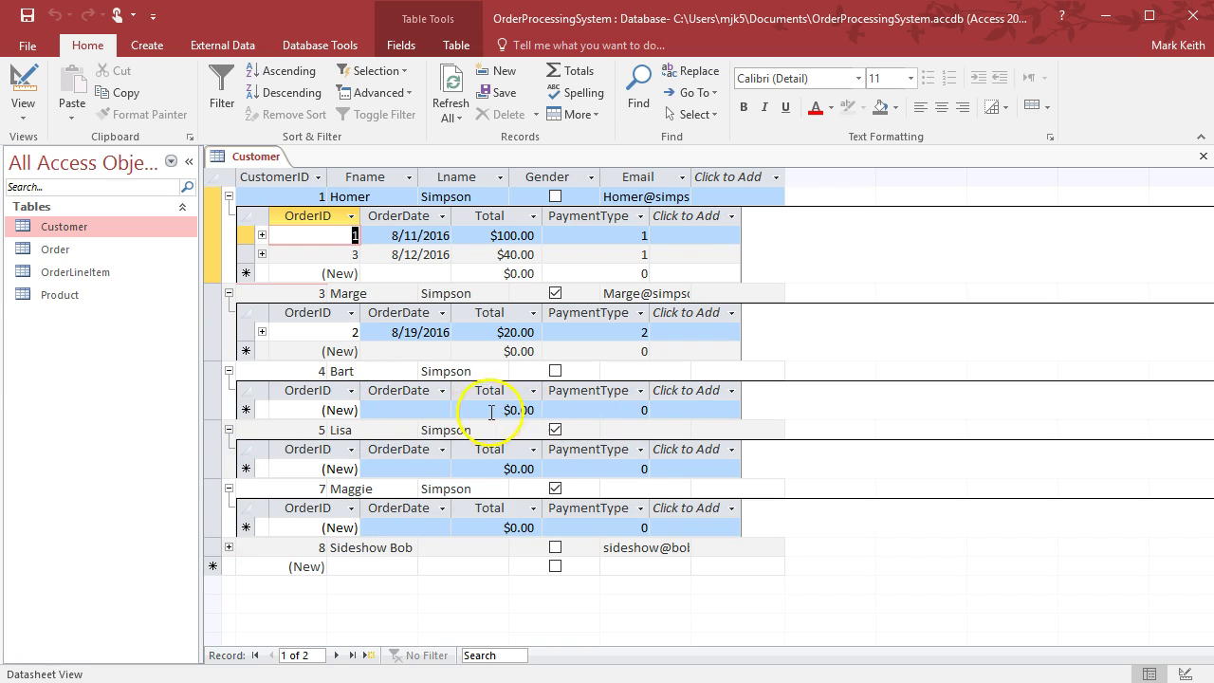
Show and hide order 1's line items, then collapse all five customers' orders
click(262, 236)
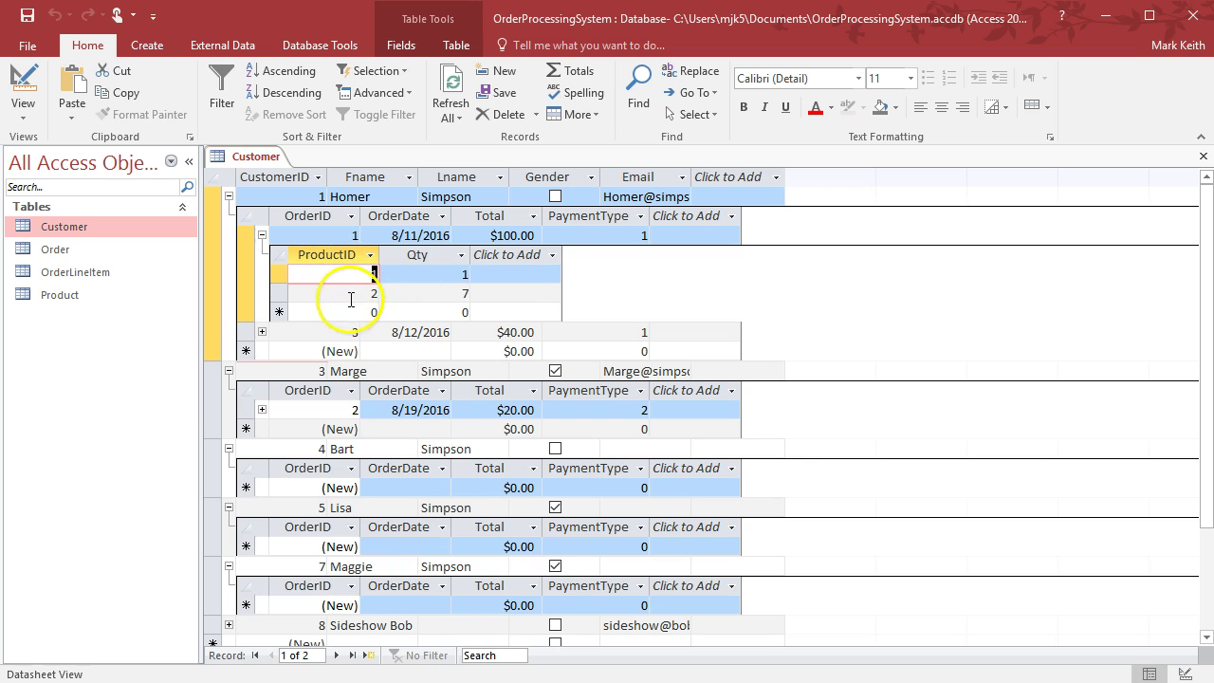
click(261, 235)
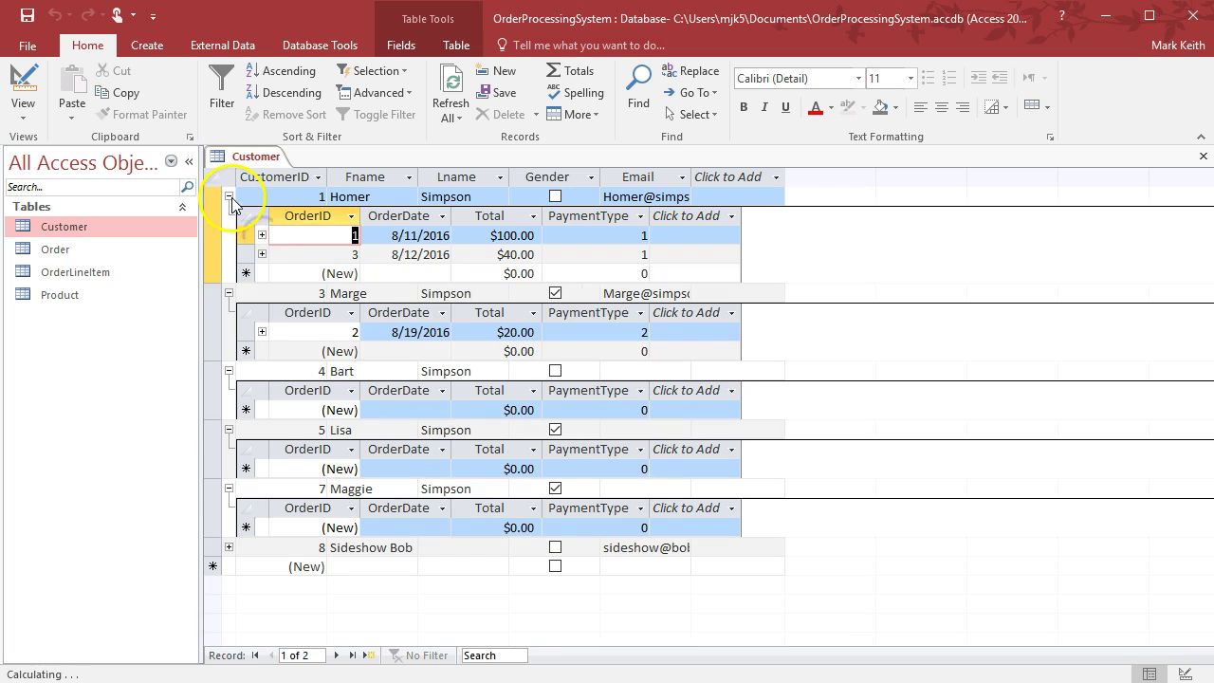
click(229, 197)
click(229, 215)
click(229, 235)
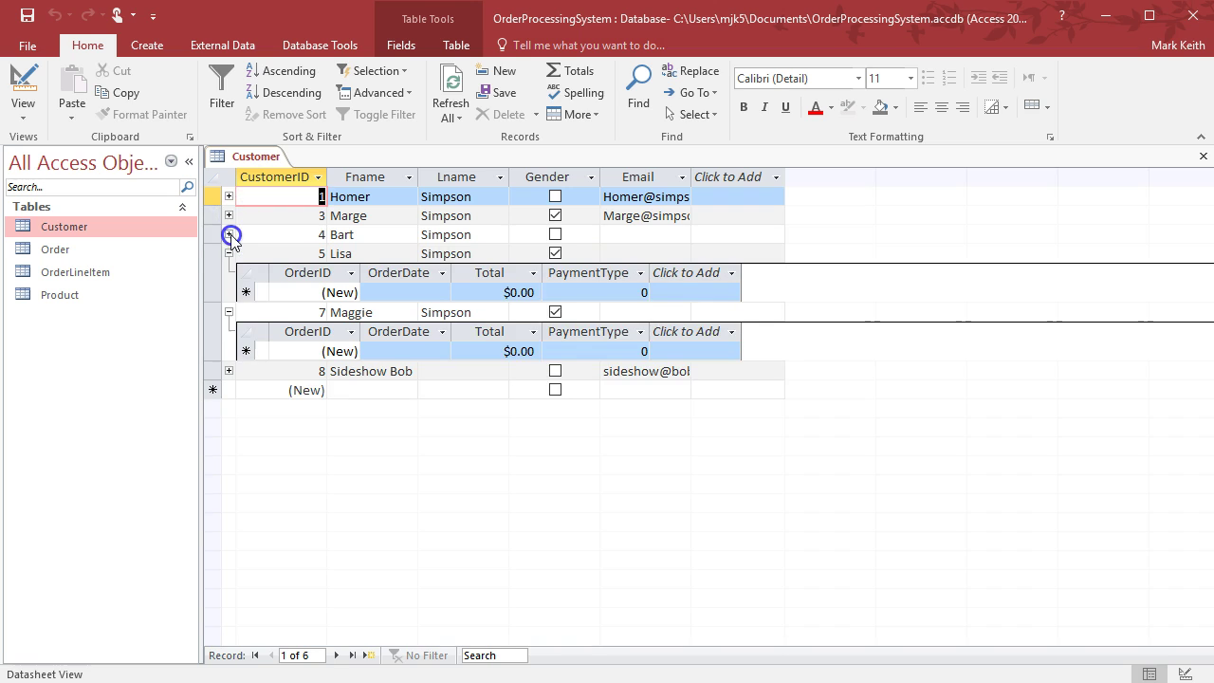
click(229, 254)
click(228, 272)
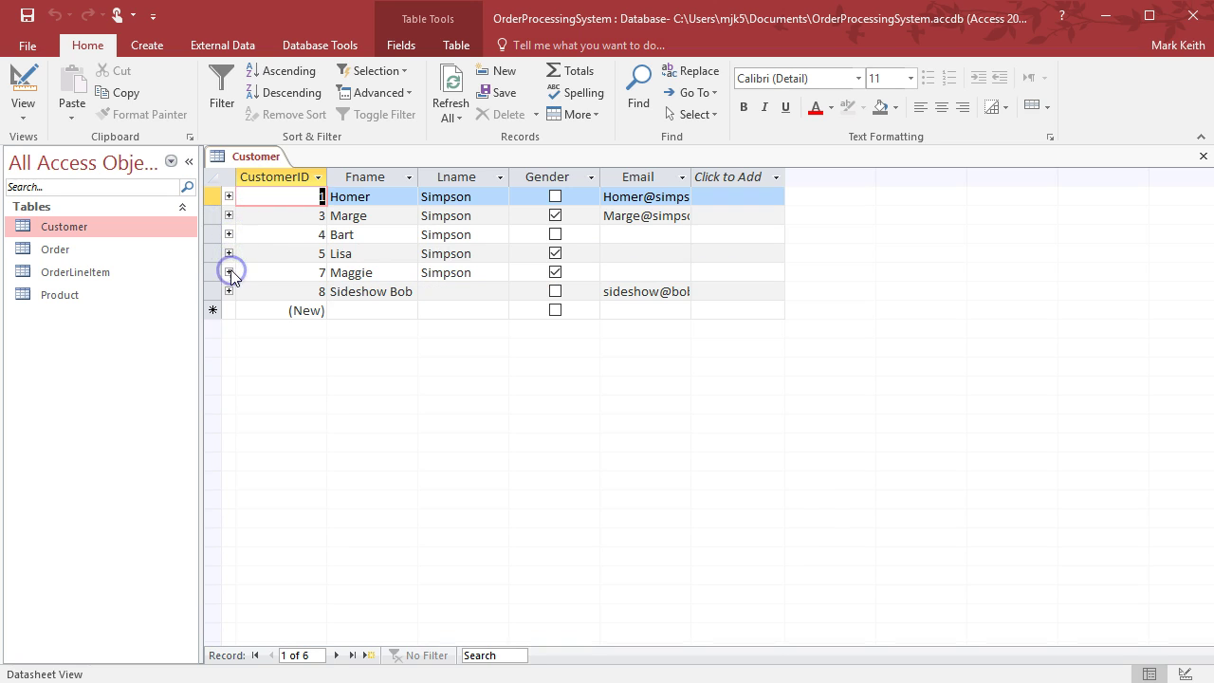